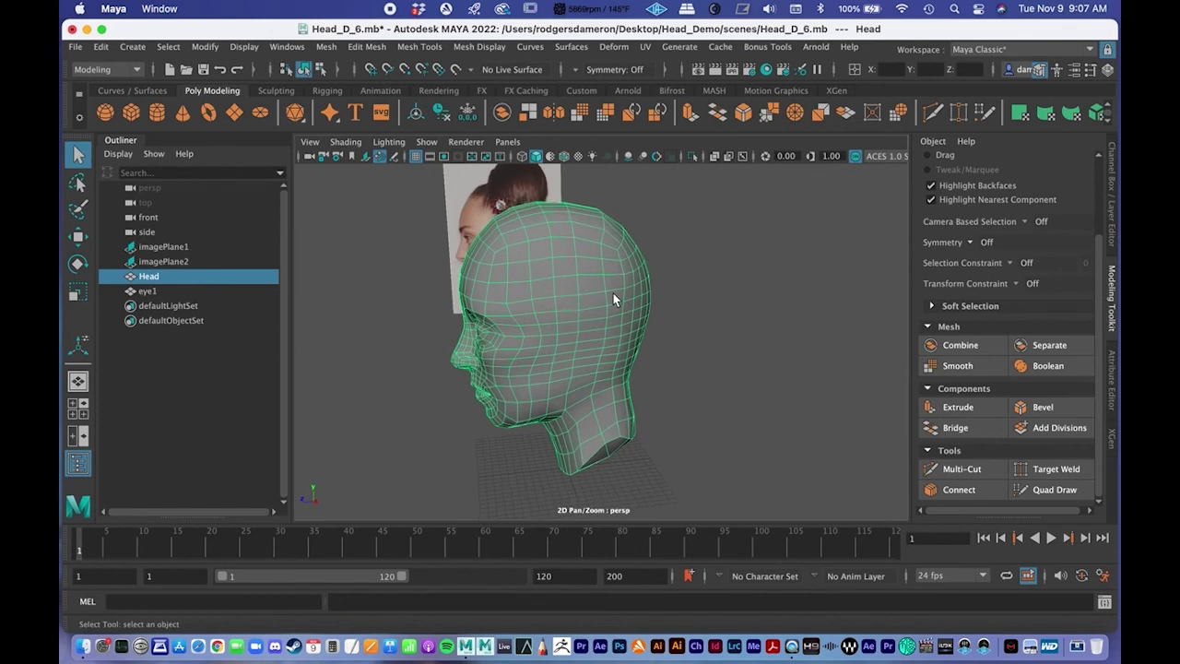
# Examine the Head mesh and the eye geometry from the side, front and back, checking the edge flow
pyautogui.scroll(5, 656, 382)
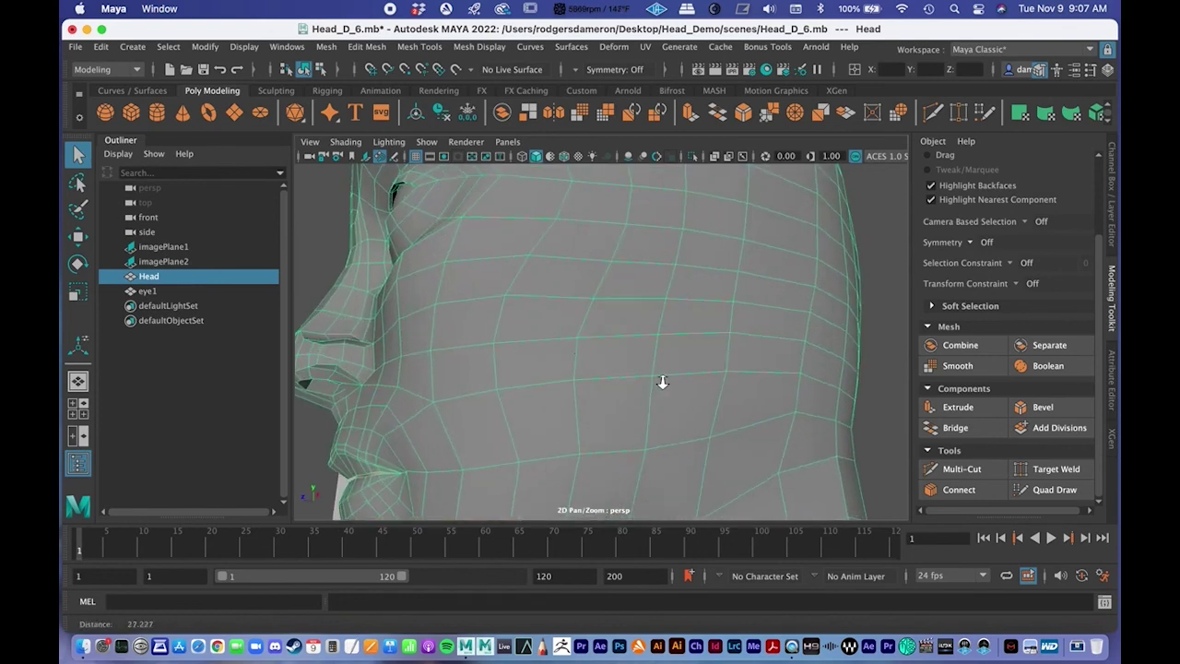
pyautogui.keyDown('alt'); pyautogui.moveTo(590, 366); pyautogui.dragTo(608, 362, button='middle'); pyautogui.keyUp('alt')
pyautogui.scroll(-5, 609, 362)
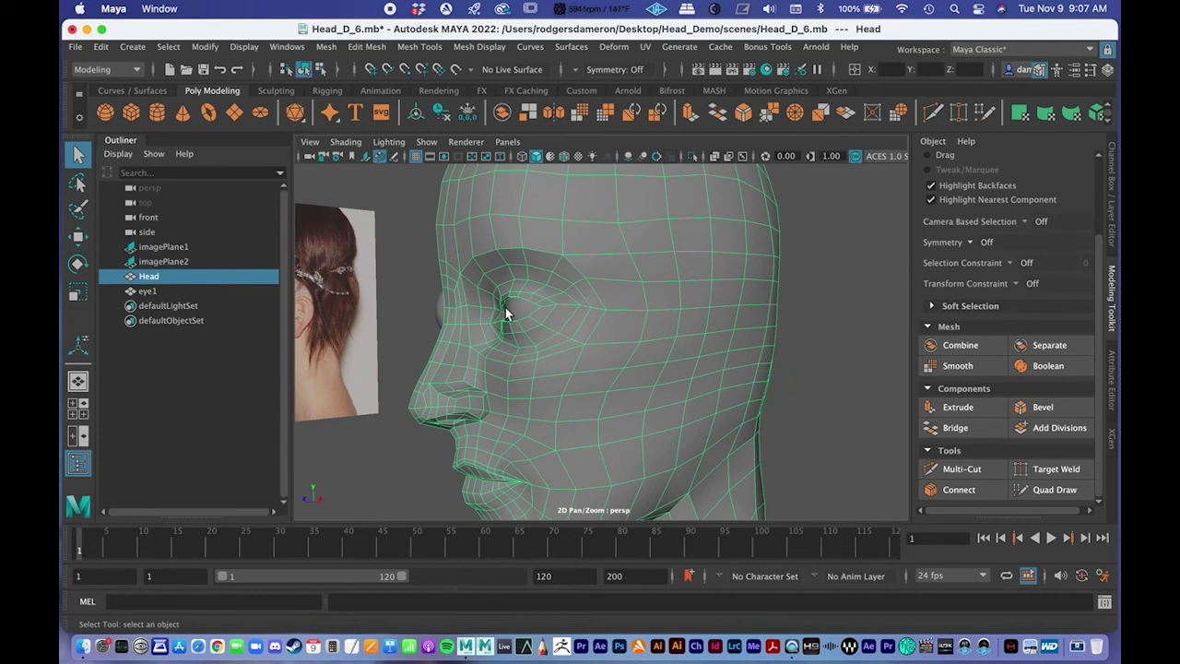
pyautogui.keyDown('alt'); pyautogui.moveTo(505, 314); pyautogui.dragTo(527, 308); pyautogui.keyUp('alt')
pyautogui.click(617, 311)
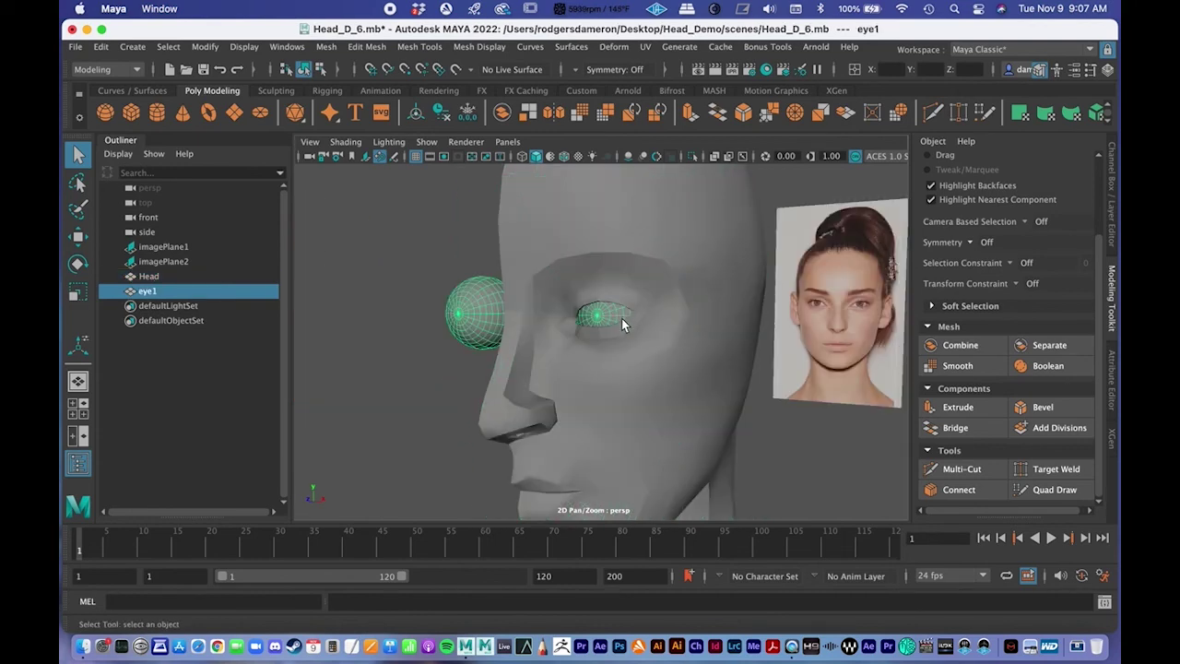
pyautogui.keyDown('alt'); pyautogui.moveTo(655, 335); pyautogui.dragTo(730, 310); pyautogui.keyUp('alt')
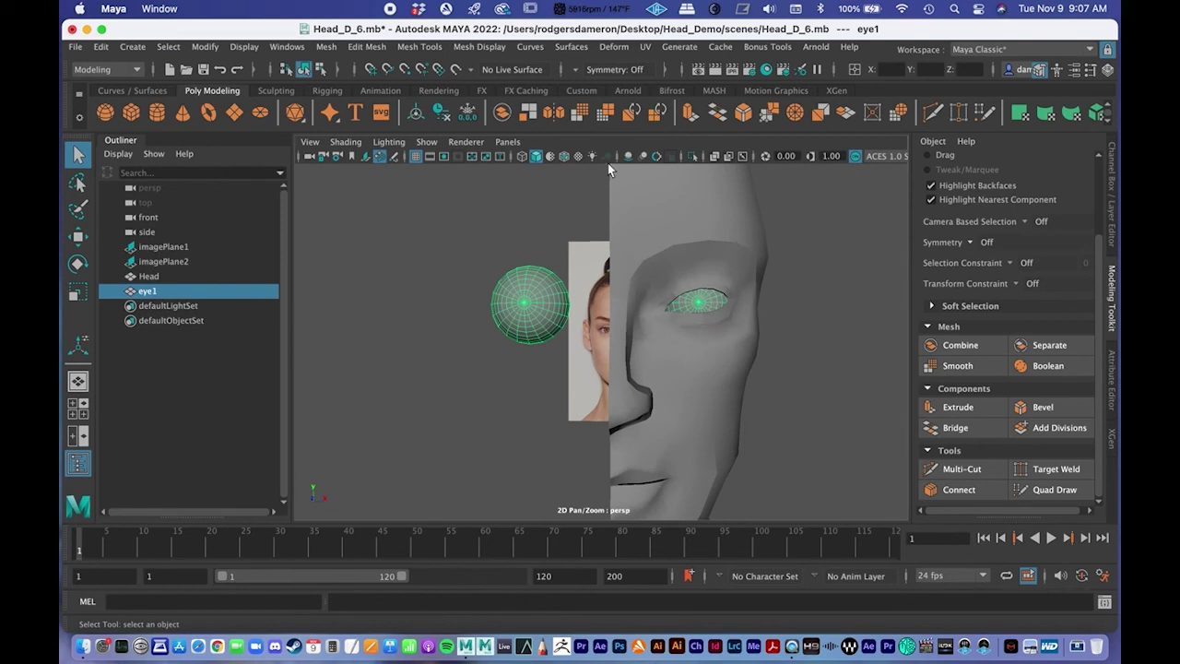
pyautogui.keyDown('alt'); pyautogui.moveTo(724, 353); pyautogui.dragTo(645, 355); pyautogui.keyUp('alt')
pyautogui.click(634, 341)
pyautogui.keyDown('alt'); pyautogui.moveTo(624, 329); pyautogui.dragTo(527, 329, button='right'); pyautogui.keyUp('alt')
pyautogui.keyDown('alt'); pyautogui.moveTo(527, 329); pyautogui.dragTo(555, 316); pyautogui.keyUp('alt')
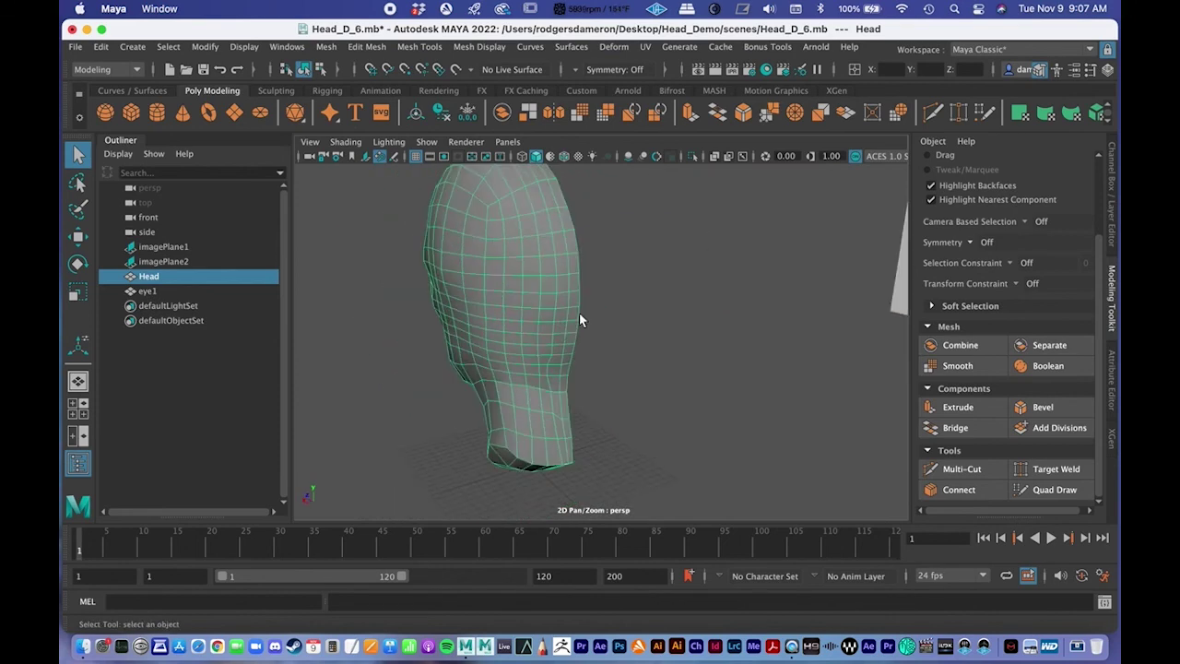
# Inspect the vertices at the back of the Head mesh and switch back to object selection
pyautogui.scroll(4, 556, 317)
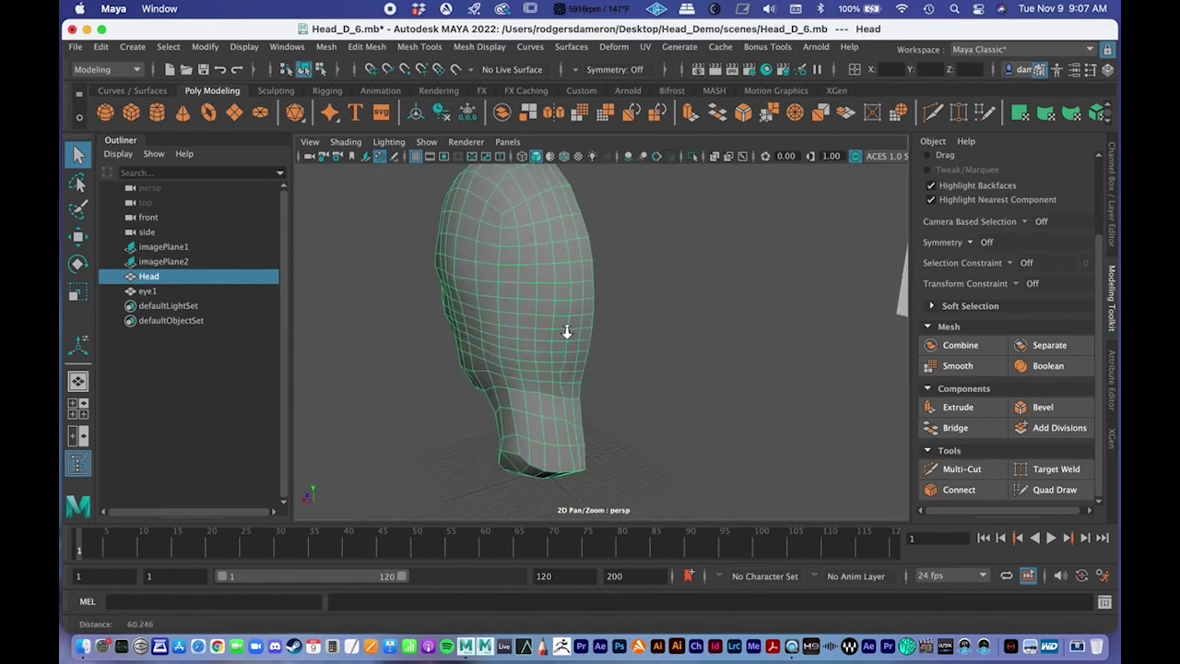
pyautogui.moveTo(546, 316); pyautogui.dragTo(476, 265, button='right')
pyautogui.moveTo(537, 304); pyautogui.dragTo(453, 247, button='right')
pyautogui.keyDown('alt'); pyautogui.moveTo(608, 355); pyautogui.dragTo(590, 397); pyautogui.keyUp('alt')
pyautogui.scroll(4, 617, 365)
pyautogui.scroll(2, 656, 394)
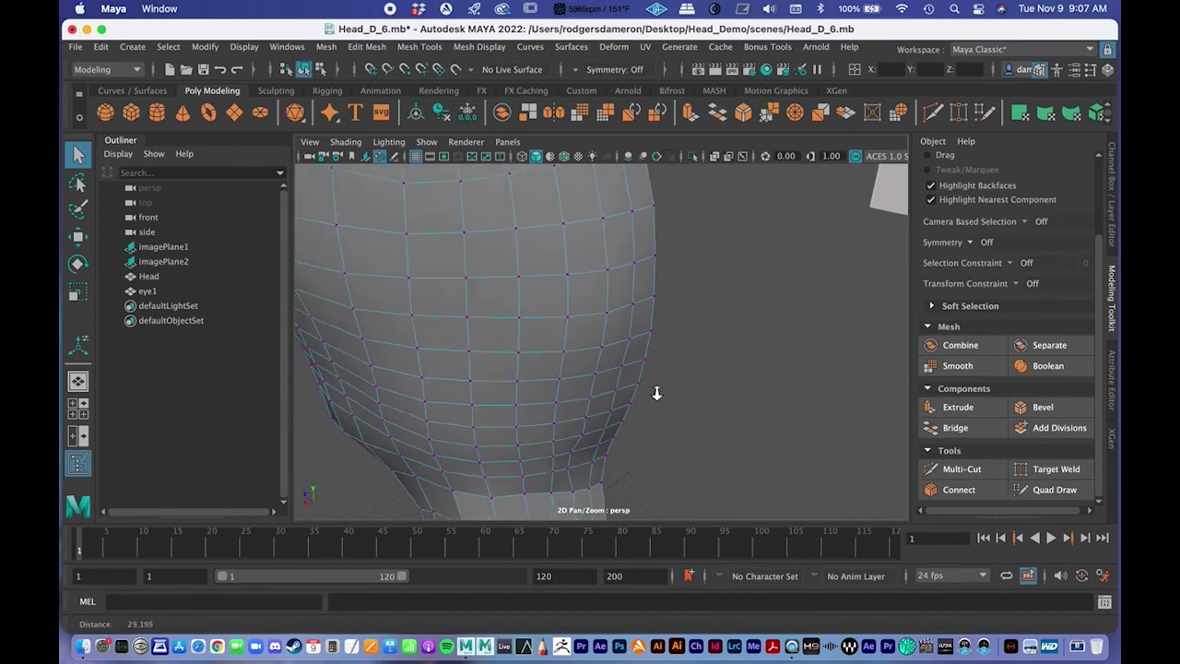
pyautogui.scroll(-4, 510, 356)
pyautogui.scroll(-2, 525, 356)
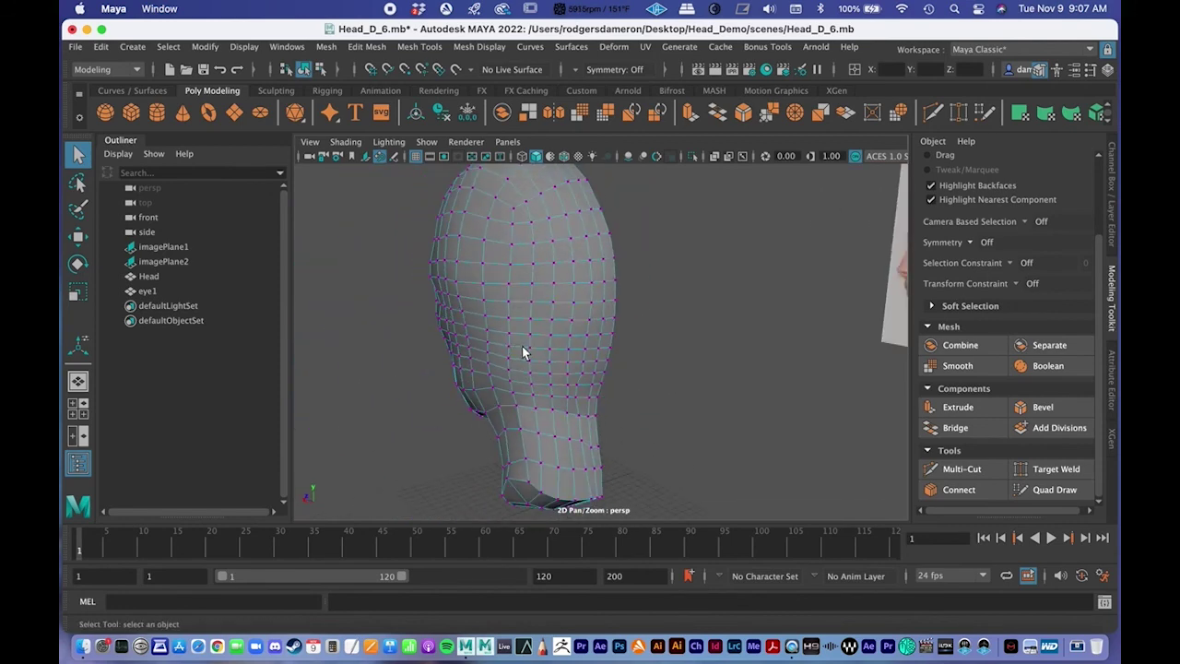
pyautogui.moveTo(519, 279); pyautogui.dragTo(595, 222, button='right')
pyautogui.scroll(-2, 546, 321)
pyautogui.keyDown('alt'); pyautogui.moveTo(546, 320); pyautogui.dragTo(595, 335); pyautogui.keyUp('alt')
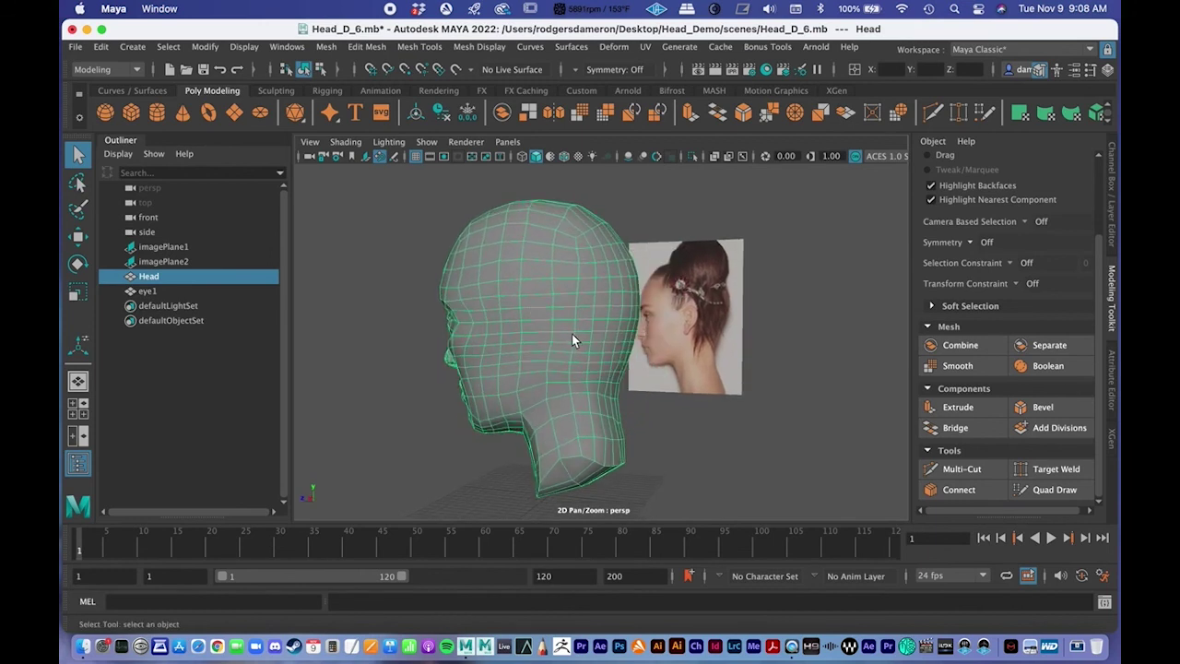
pyautogui.scroll(-3, 694, 369)
pyautogui.keyDown('alt'); pyautogui.moveTo(605, 364); pyautogui.dragTo(600, 365); pyautogui.keyUp('alt')
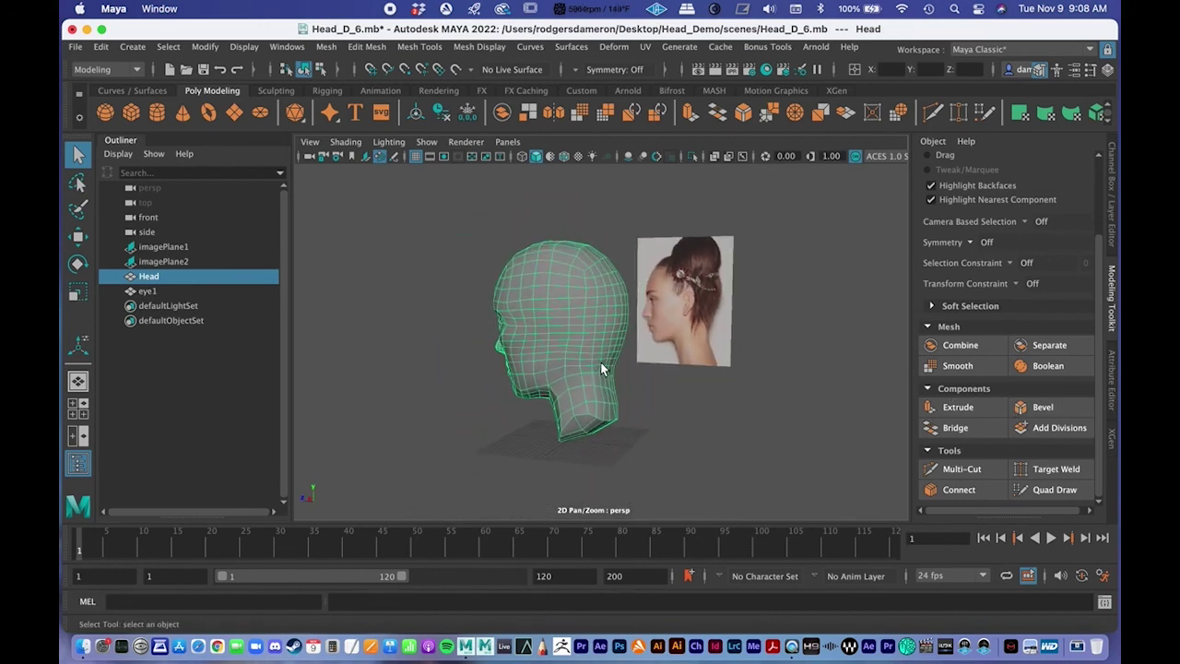
# Try smoothing the whole Head mesh with 1 division and undo it
pyautogui.click(957, 365)
pyautogui.keyDown('alt'); pyautogui.moveTo(768, 376); pyautogui.dragTo(709, 332); pyautogui.keyUp('alt')
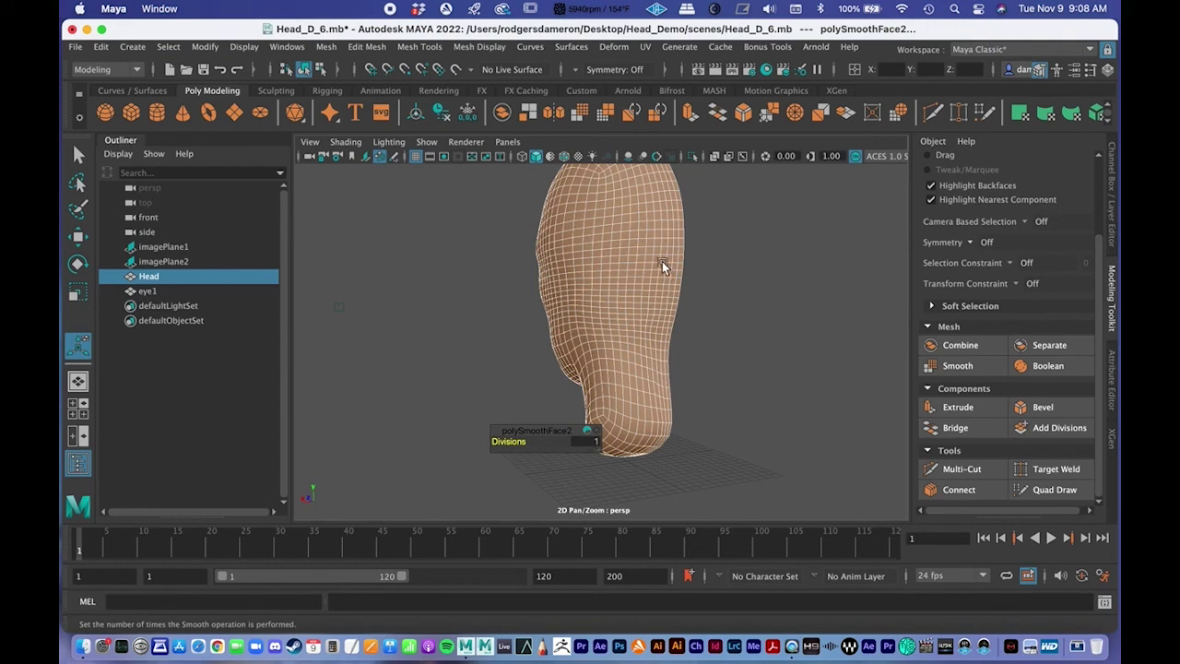
pyautogui.press('super+z')
# Add a stray vertex on an edge at the lower back of the head with the Multi-Cut tool and return to object selection
pyautogui.keyDown('alt'); pyautogui.moveTo(640, 331); pyautogui.dragTo(698, 311, button='right'); pyautogui.keyUp('alt')
pyautogui.press('q')
pyautogui.keyDown('alt'); pyautogui.moveTo(698, 310); pyautogui.dragTo(664, 314); pyautogui.keyUp('alt')
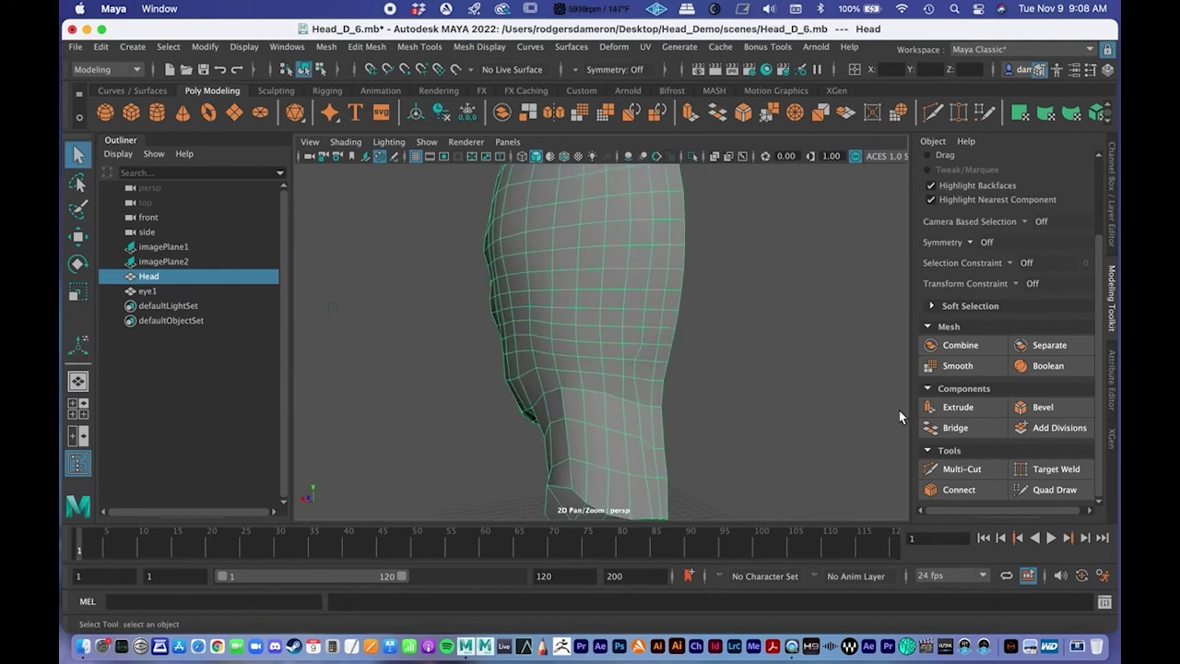
pyautogui.click(962, 469)
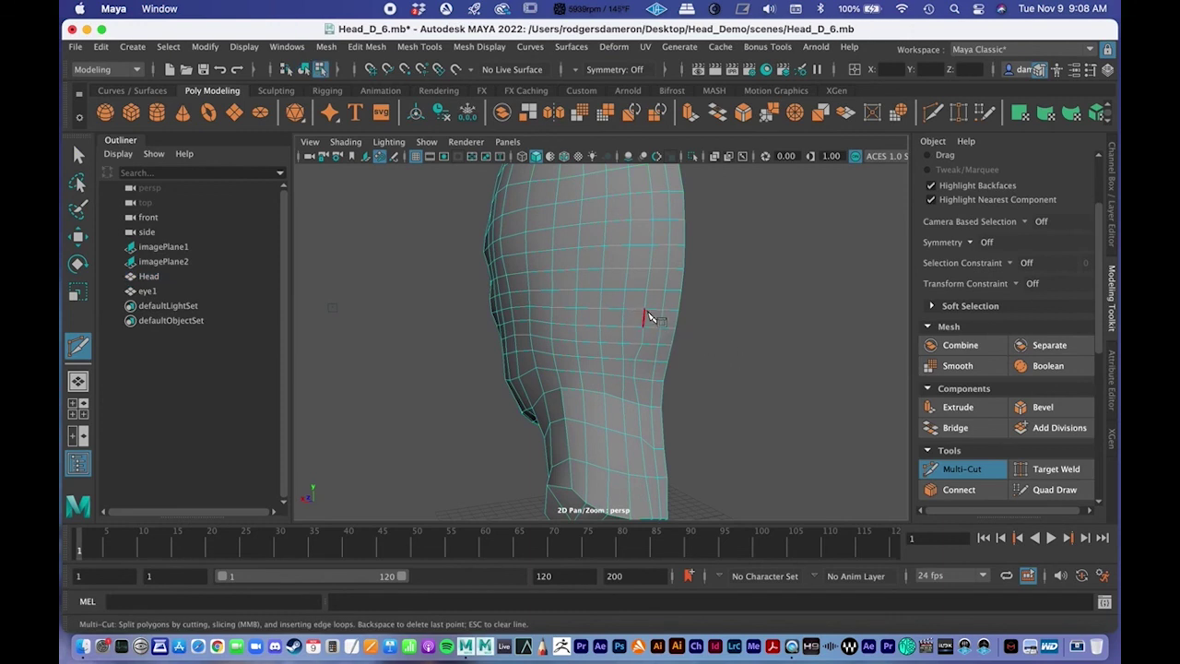
pyautogui.click(652, 310)
pyautogui.keyDown('alt'); pyautogui.moveTo(670, 370); pyautogui.dragTo(637, 332); pyautogui.keyUp('alt')
pyautogui.keyDown('alt'); pyautogui.moveTo(637, 332); pyautogui.dragTo(619, 311, button='right'); pyautogui.keyUp('alt')
pyautogui.press('q')
pyautogui.keyDown('alt'); pyautogui.moveTo(662, 342); pyautogui.dragTo(654, 337); pyautogui.keyUp('alt')
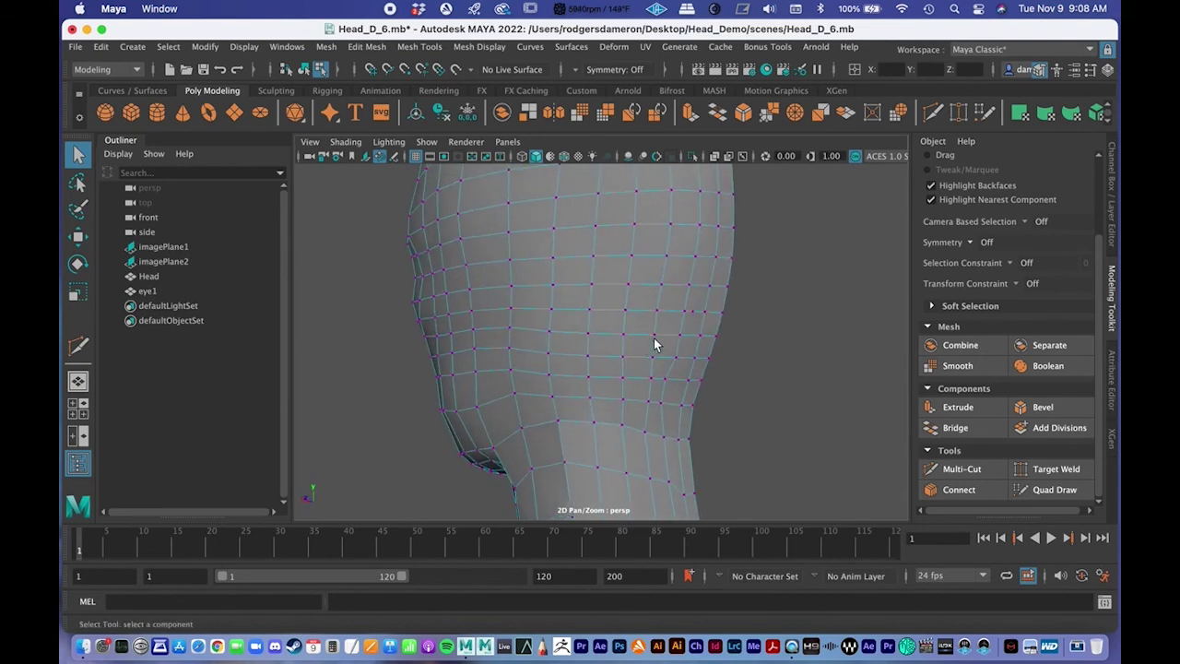
pyautogui.keyDown('alt'); pyautogui.moveTo(653, 338); pyautogui.dragTo(599, 346, button='middle'); pyautogui.keyUp('alt')
pyautogui.moveTo(505, 285); pyautogui.dragTo(600, 225, button='right')
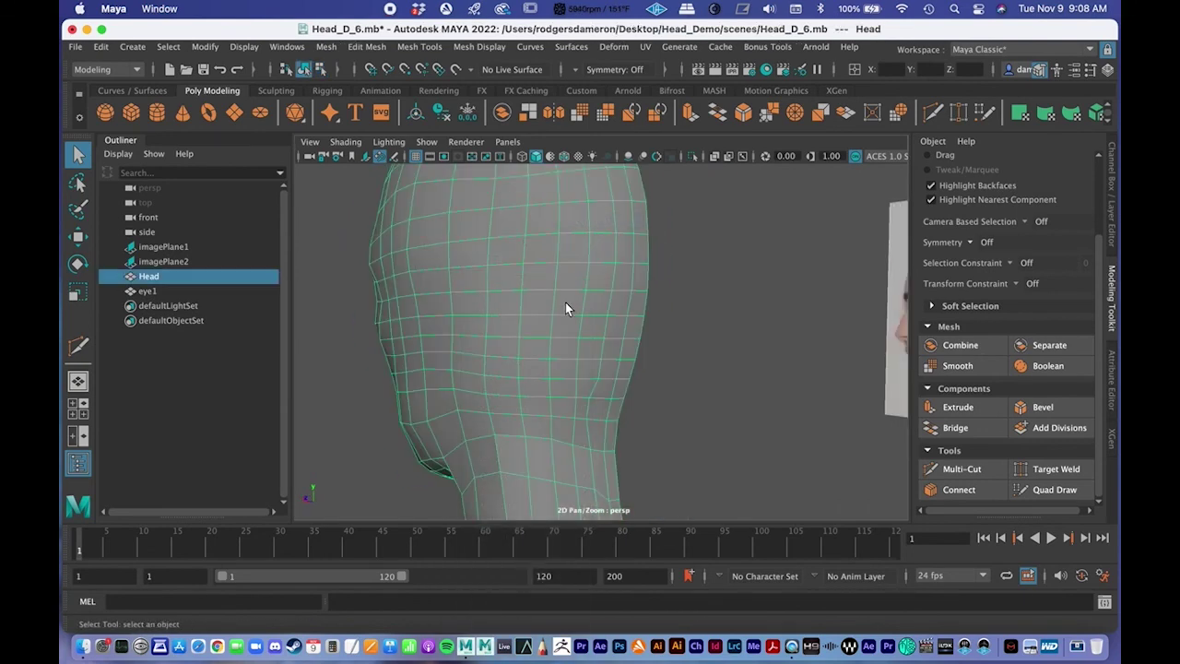
# Try smoothing the Head mesh with 1 division to inspect the area around the added vertex, and undo the smoothing
pyautogui.click(959, 367)
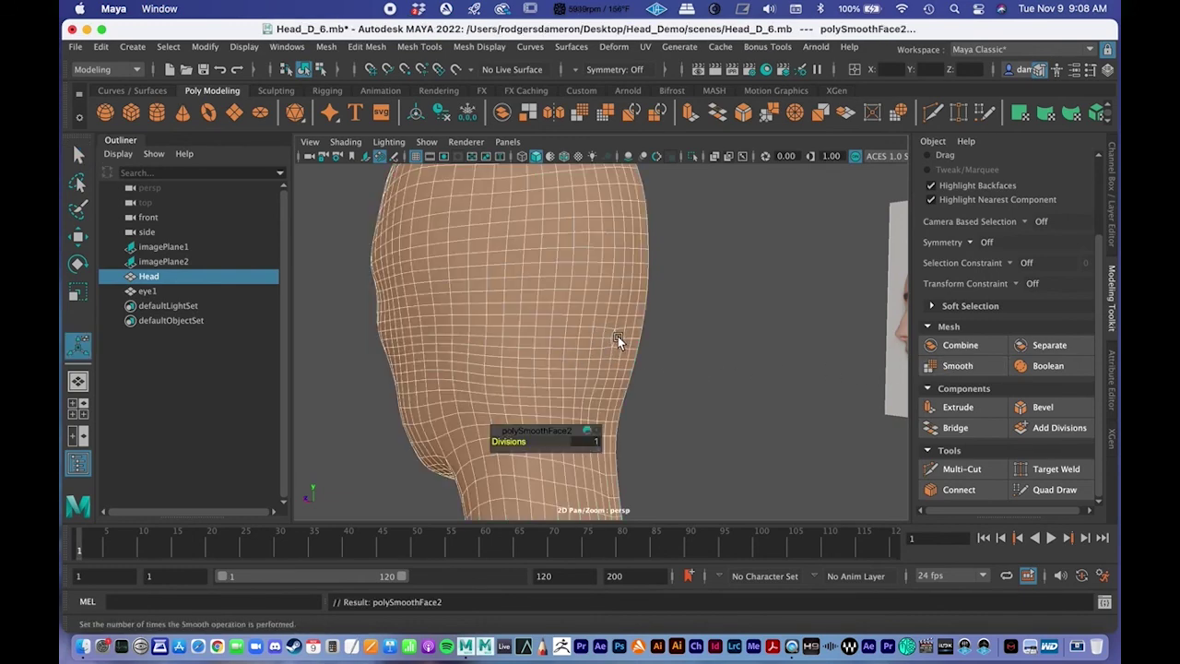
pyautogui.scroll(10, 618, 340)
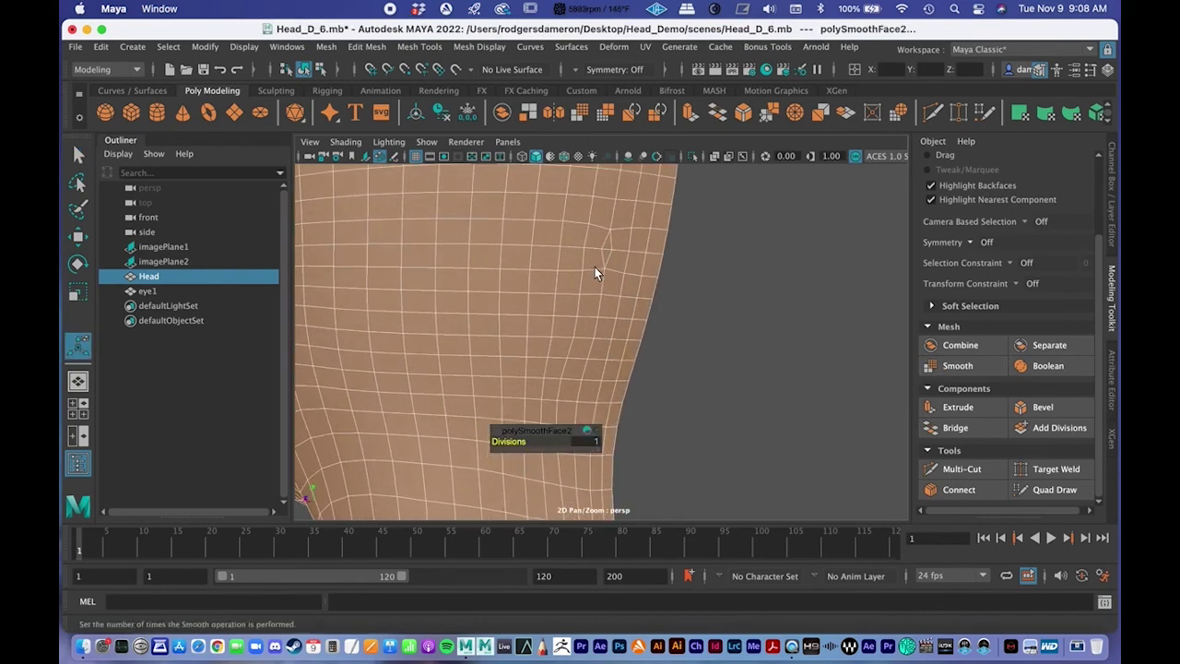
pyautogui.scroll(-8, 583, 277)
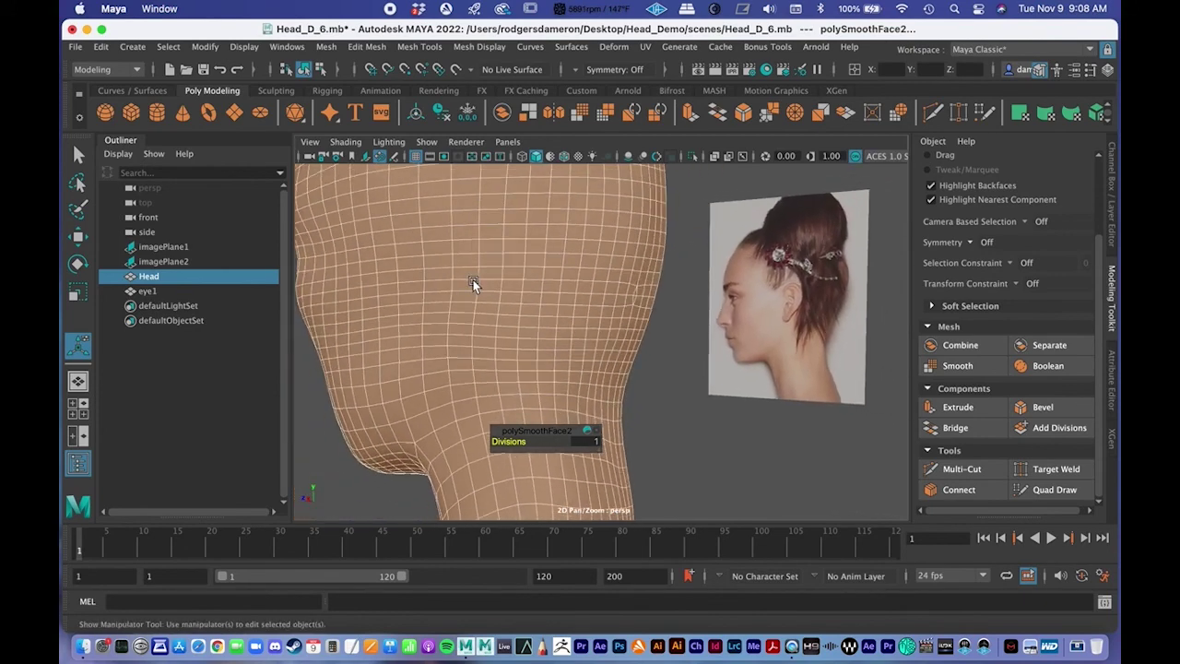
pyautogui.scroll(3, 524, 282)
pyautogui.scroll(-5, 492, 282)
pyautogui.press('super+z')
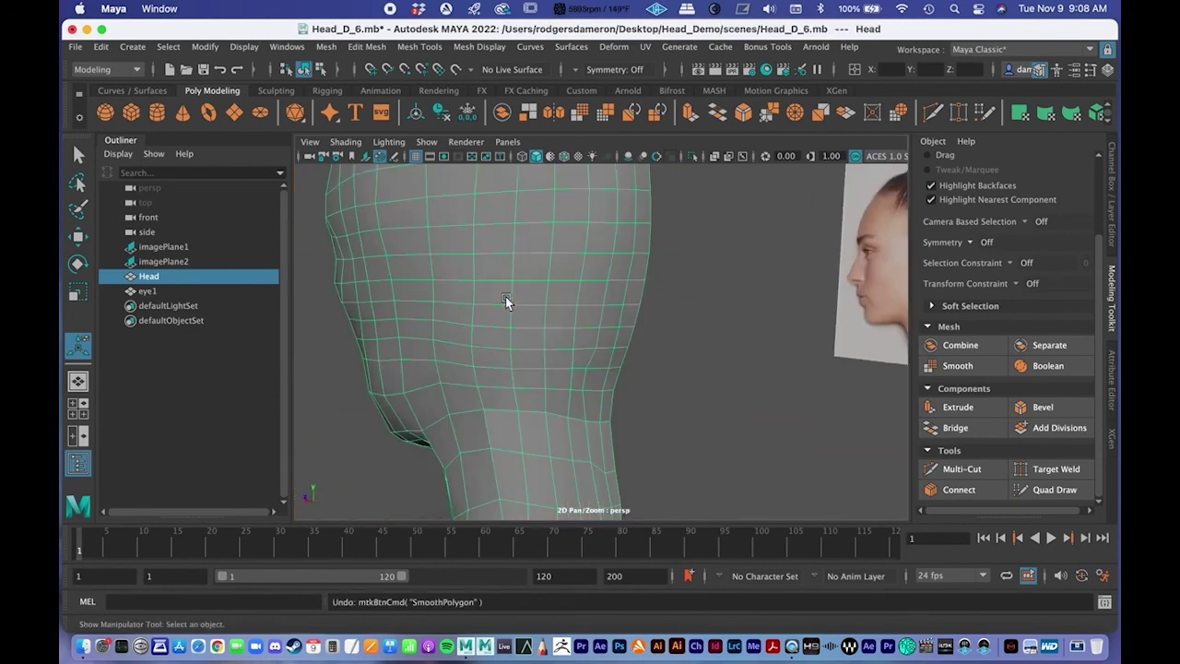
pyautogui.press('super+z')
pyautogui.click(599, 334)
pyautogui.keyDown('alt'); pyautogui.moveTo(597, 335); pyautogui.dragTo(559, 236, button='right'); pyautogui.keyUp('alt')
pyautogui.press('q')
pyautogui.scroll(-5, 603, 340)
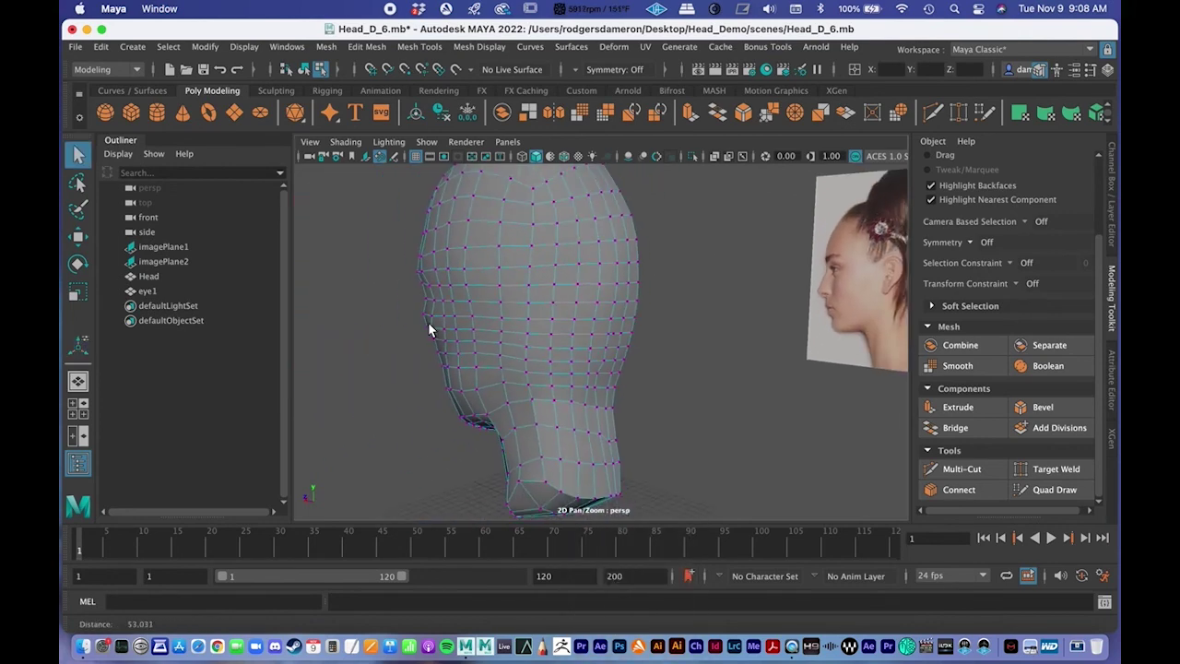
# Open the mesh Cleanup options and enable fixing of Faces with holes and Non-planar faces
pyautogui.click(327, 47)
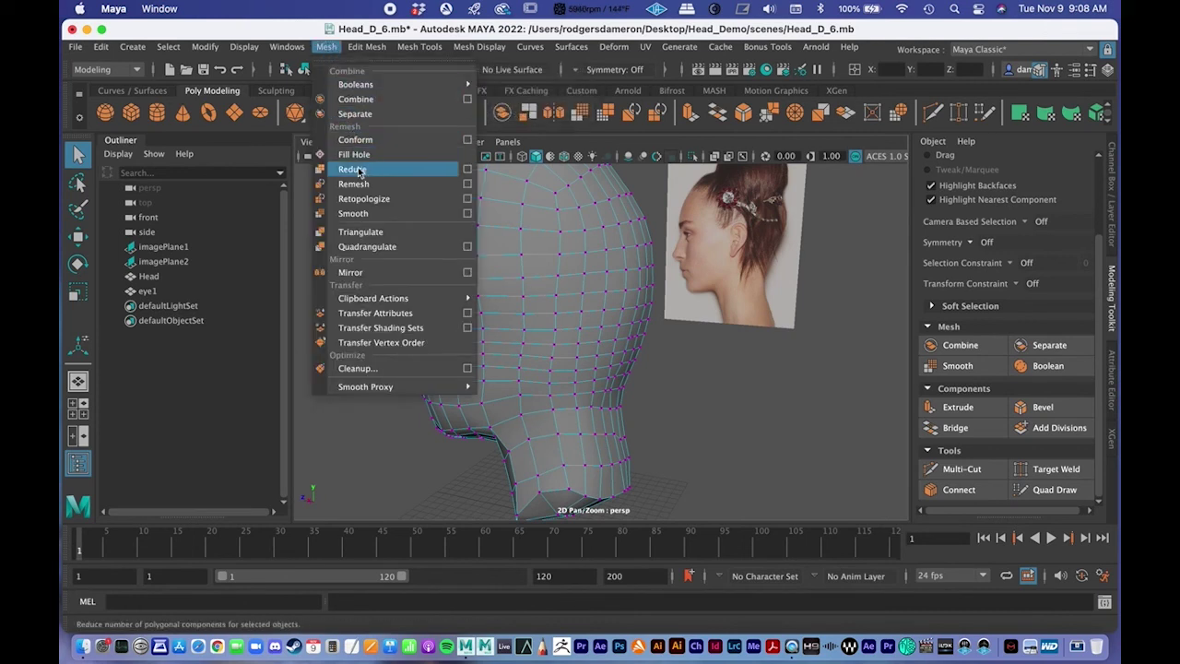
pyautogui.click(468, 369)
pyautogui.moveTo(715, 104); pyautogui.dragTo(232, 104)
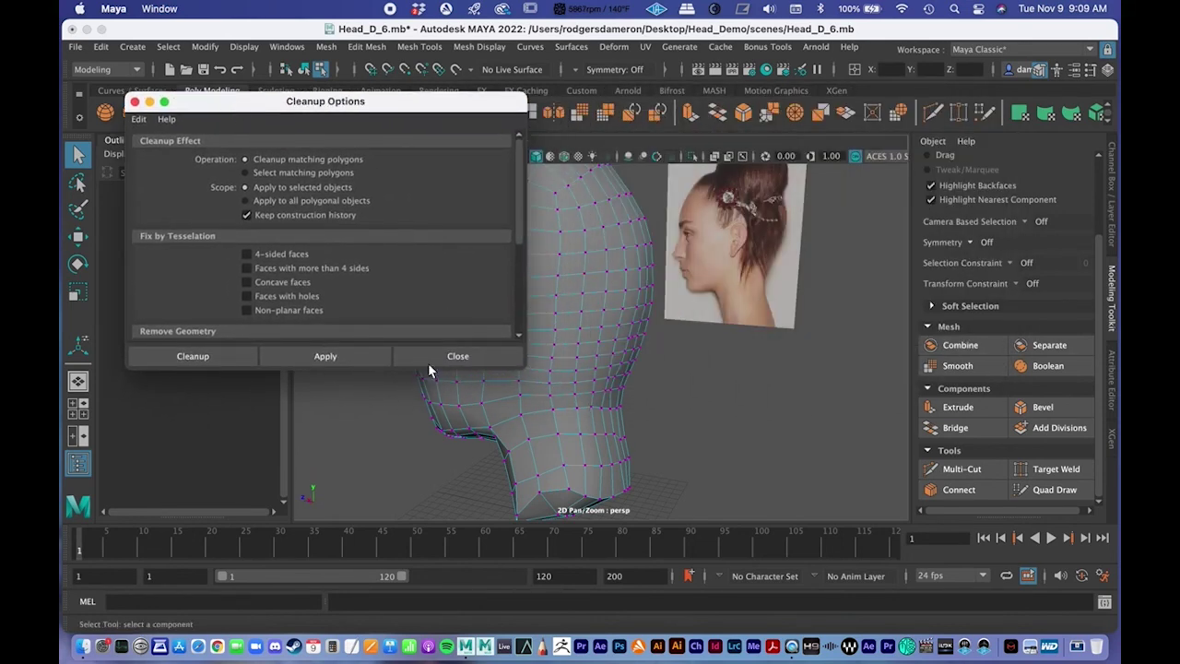
pyautogui.moveTo(525, 367); pyautogui.dragTo(639, 495)
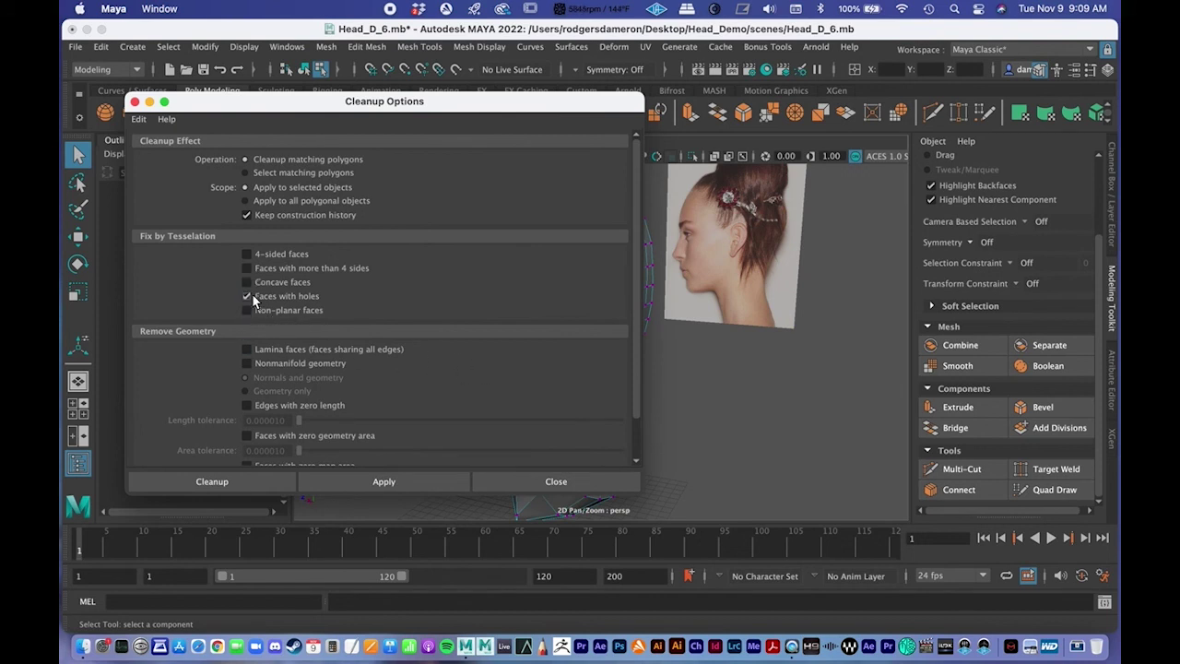
pyautogui.click(247, 309)
pyautogui.moveTo(355, 108); pyautogui.dragTo(934, 230)
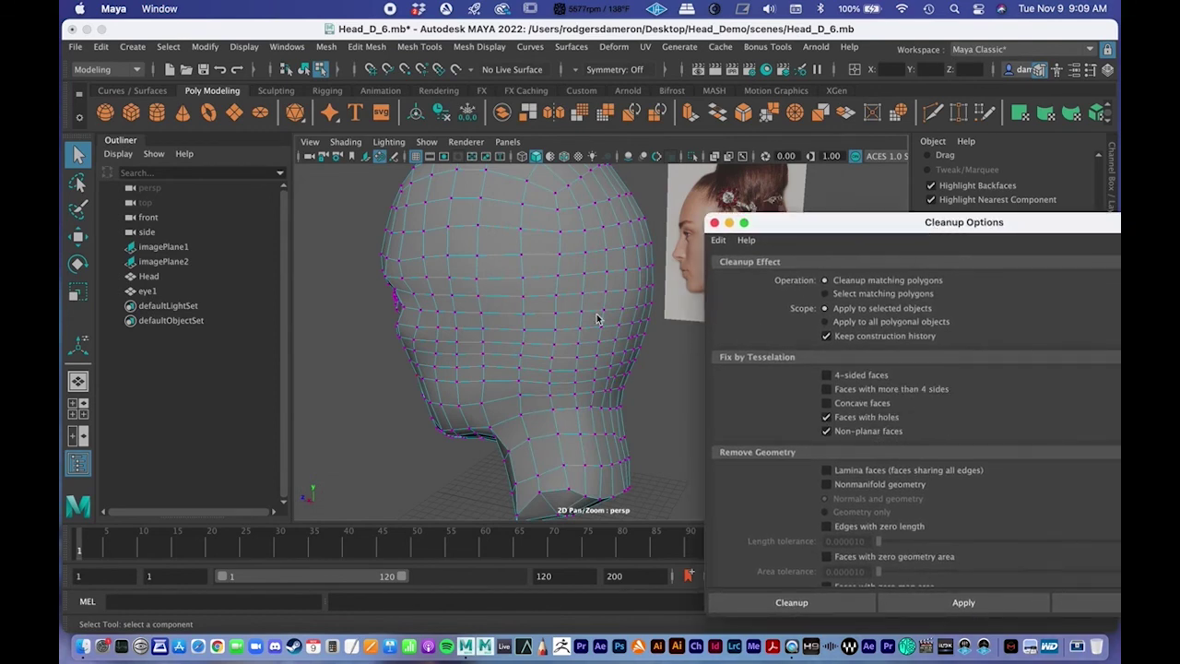
# Select the Head as a whole object, keeping the Cleanup options beside it
pyautogui.keyDown('alt'); pyautogui.moveTo(596, 316); pyautogui.dragTo(423, 316, button='middle'); pyautogui.keyUp('alt')
pyautogui.moveTo(416, 319); pyautogui.dragTo(471, 266, button='right')
pyautogui.moveTo(824, 233); pyautogui.dragTo(712, 124)
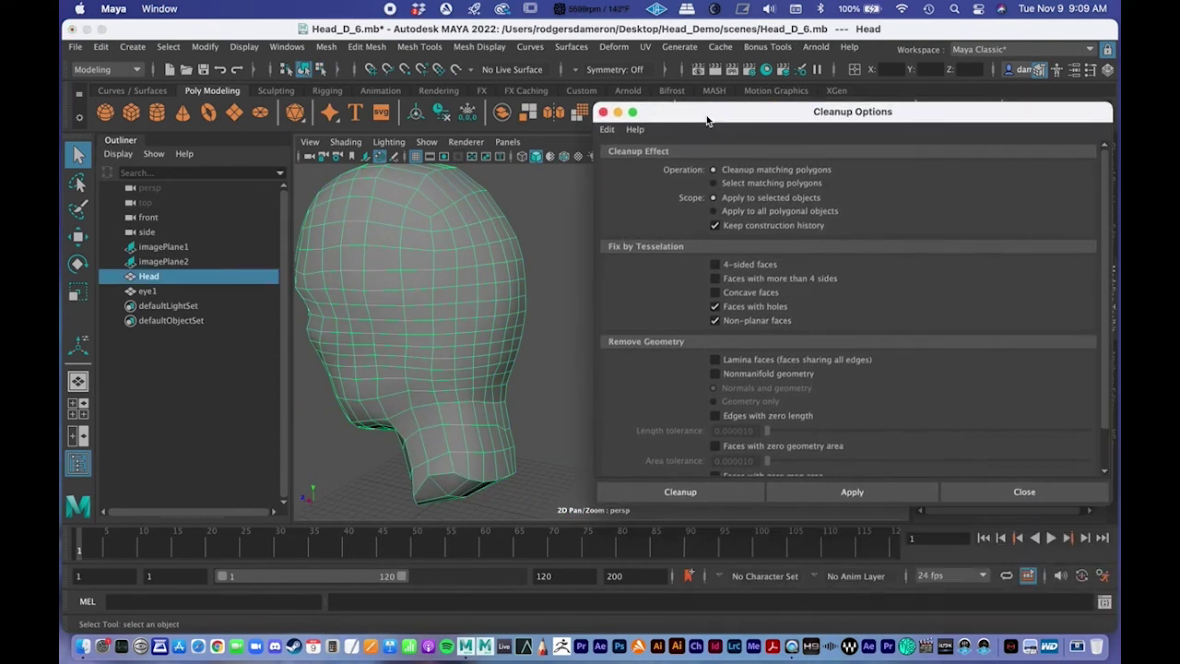
# Try the cleanup on the Head with Faces with holes and Non-planar faces enabled, and undo it
pyautogui.click(869, 496)
pyautogui.keyDown('alt'); pyautogui.moveTo(503, 338); pyautogui.dragTo(443, 335); pyautogui.keyUp('alt')
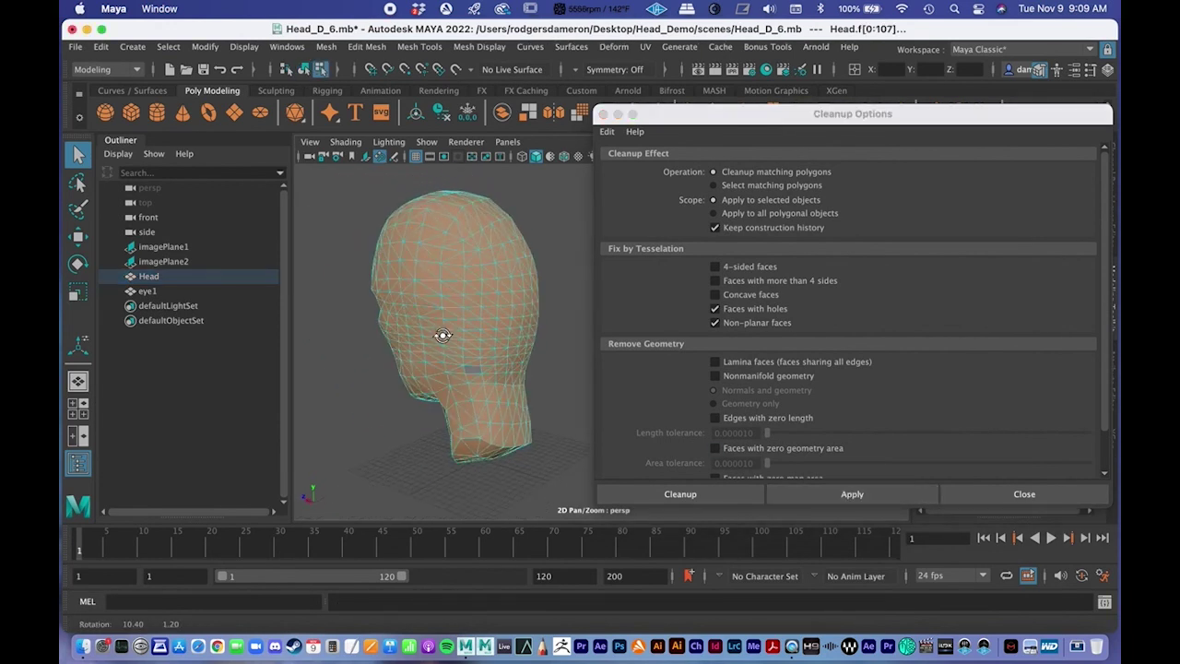
pyautogui.press('super+z')
# Disable Non-planar faces, try the cleanup with only Faces with holes enabled, and undo it
pyautogui.click(715, 322)
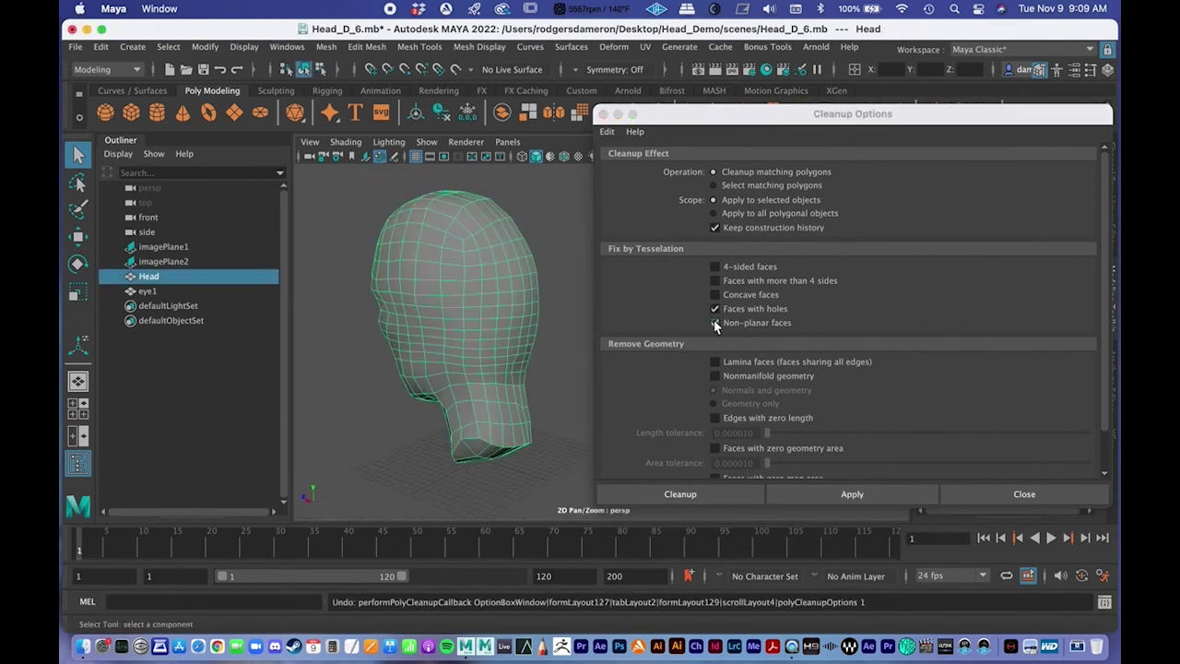
pyautogui.click(801, 493)
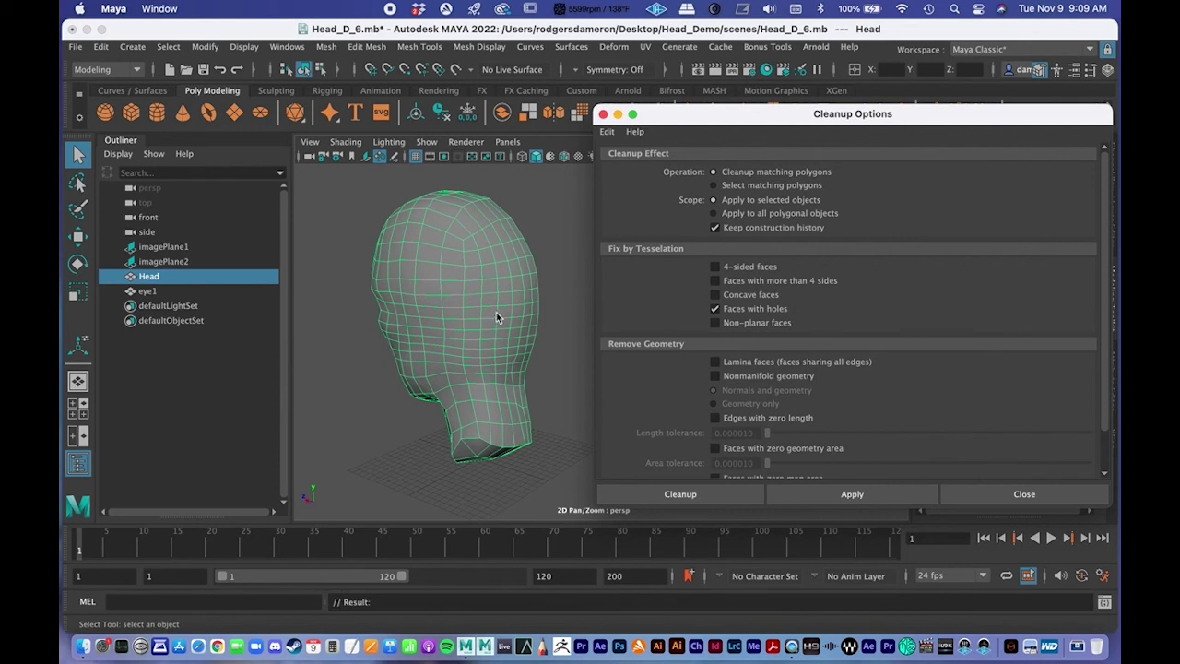
pyautogui.keyDown('alt'); pyautogui.moveTo(496, 311); pyautogui.dragTo(435, 322, button='middle'); pyautogui.keyUp('alt')
pyautogui.scroll(3, 415, 305)
pyautogui.click(858, 501)
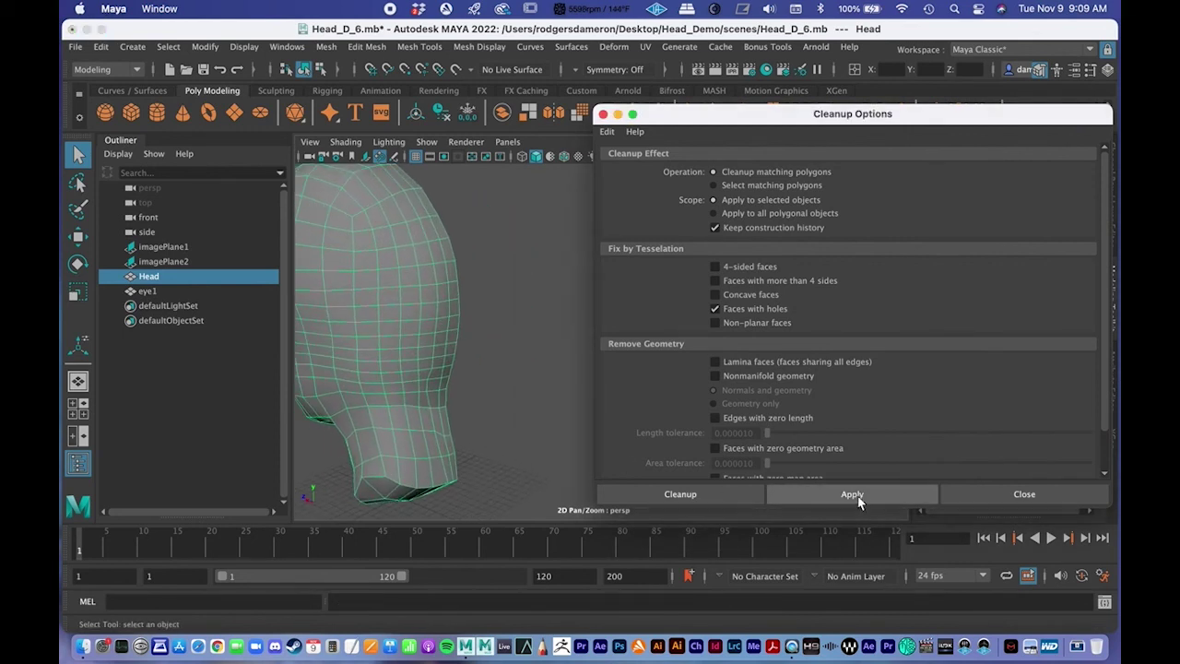
pyautogui.keyDown('alt'); pyautogui.moveTo(419, 371); pyautogui.dragTo(491, 402, button='middle'); pyautogui.keyUp('alt')
pyautogui.keyDown('alt'); pyautogui.moveTo(491, 402); pyautogui.dragTo(431, 370, button='right'); pyautogui.keyUp('alt')
pyautogui.press('super+z')
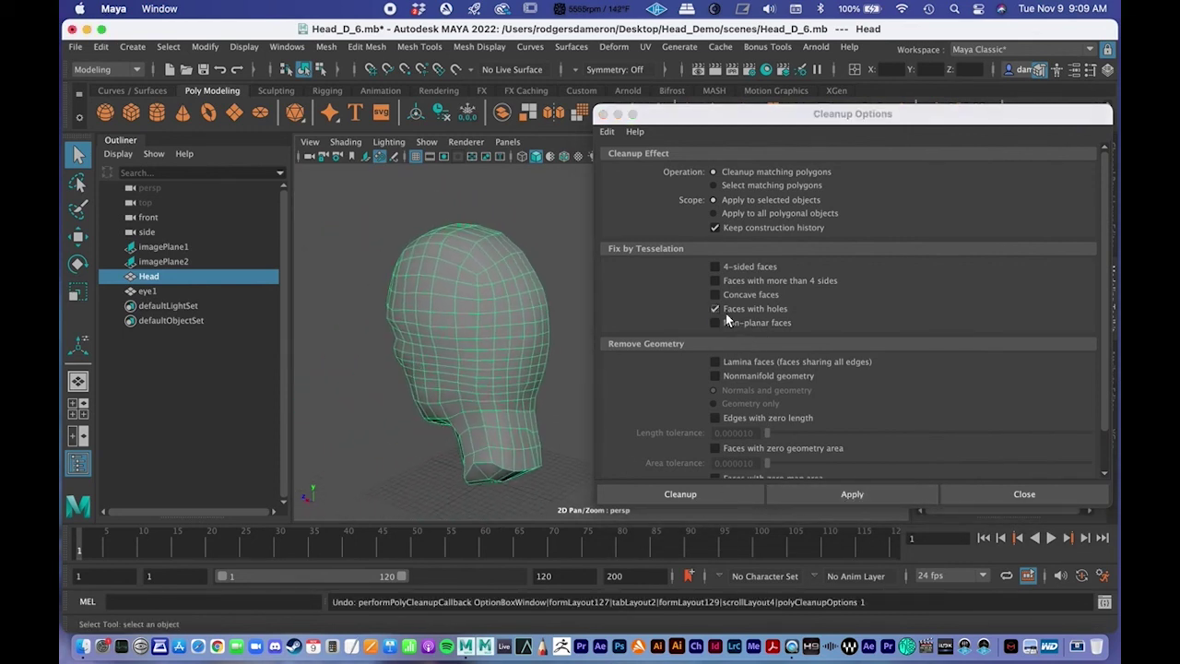
# Try the cleanup with Non-planar faces alone and combined with 4-sided faces, undoing each attempt
pyautogui.click(719, 309)
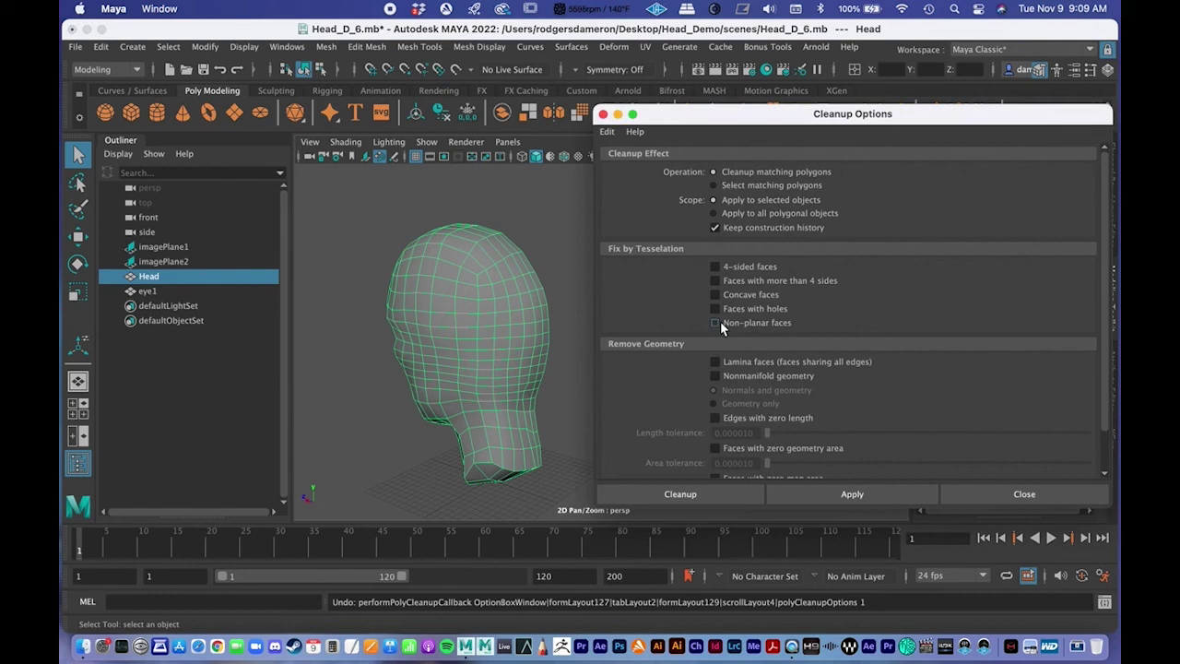
pyautogui.click(806, 485)
pyautogui.hotkey('ctrl', 'z')
pyautogui.click(715, 267)
pyautogui.click(835, 495)
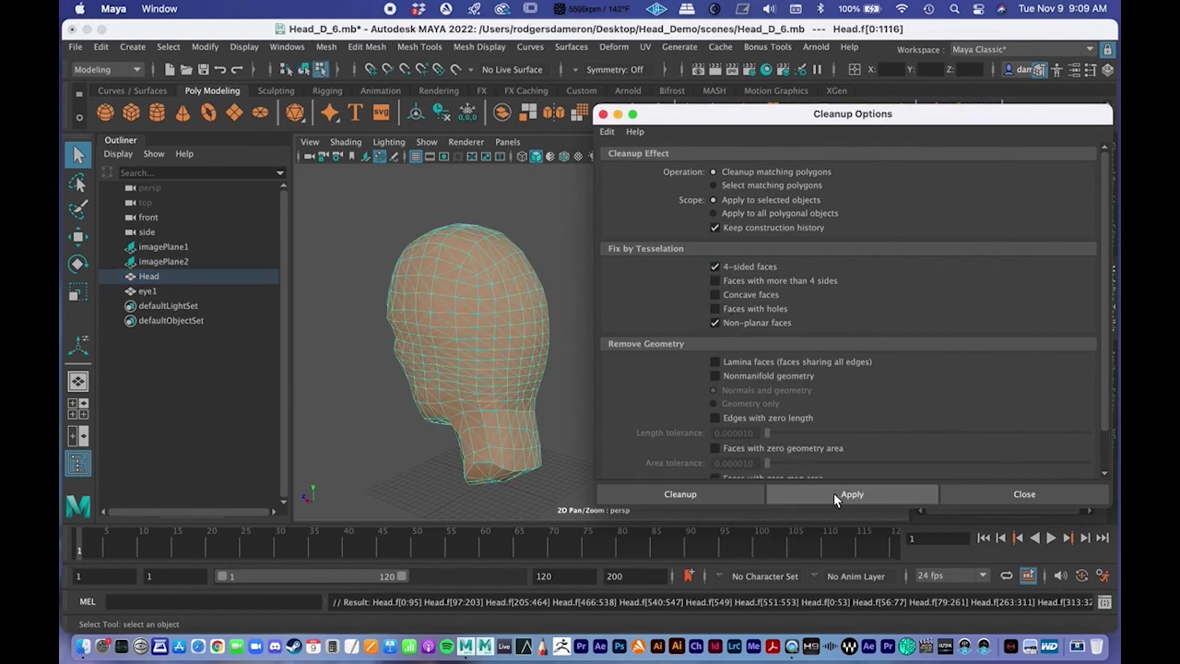
pyautogui.hotkey('ctrl', 'z')
# Limit the cleanup to Faces with more than 4 sides and Concave faces, and apply it to the Head
pyautogui.click(715, 280)
pyautogui.click(826, 487)
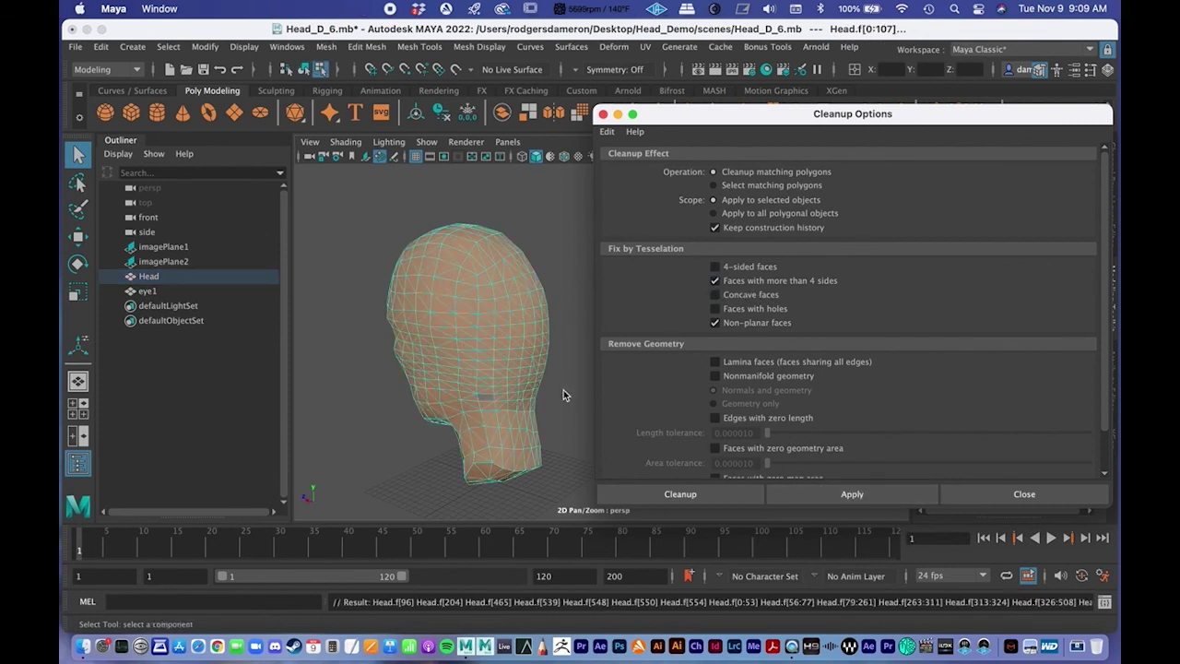
pyautogui.click(716, 282)
pyautogui.click(715, 323)
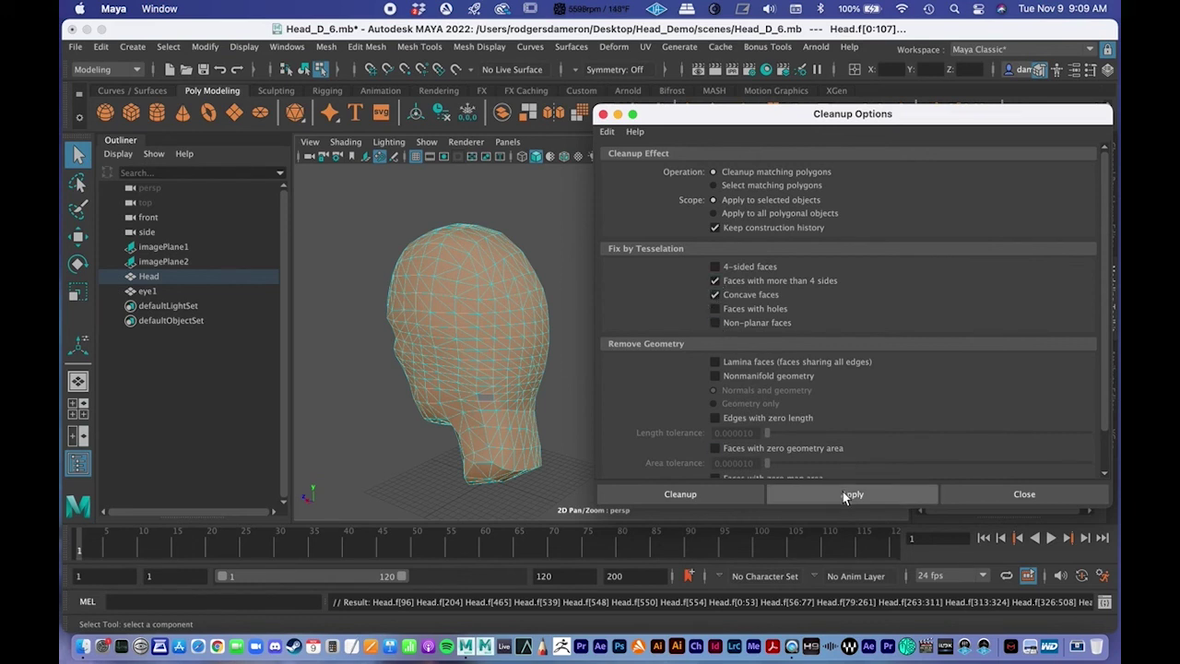
pyautogui.click(843, 495)
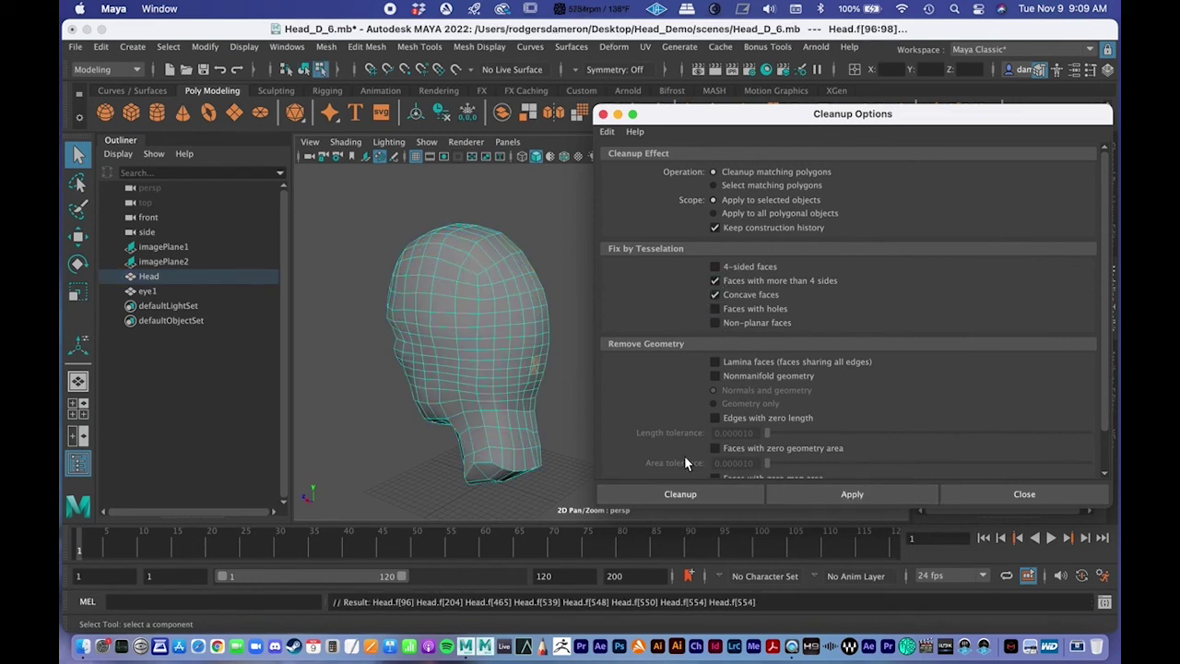
# Examine the faces split by the cleanup at the back of the Head
pyautogui.keyDown('alt'); pyautogui.moveTo(468, 376); pyautogui.dragTo(450, 375, button='middle'); pyautogui.keyUp('alt')
pyautogui.keyDown('alt'); pyautogui.moveTo(451, 374); pyautogui.dragTo(486, 363, button='right'); pyautogui.keyUp('alt')
pyautogui.keyDown('alt'); pyautogui.moveTo(485, 362); pyautogui.dragTo(434, 377); pyautogui.keyUp('alt')
pyautogui.keyDown('alt'); pyautogui.moveTo(435, 377); pyautogui.dragTo(467, 379, button='right'); pyautogui.keyUp('alt')
pyautogui.keyDown('alt'); pyautogui.moveTo(466, 379); pyautogui.dragTo(466, 371); pyautogui.keyUp('alt')
pyautogui.keyDown('alt'); pyautogui.moveTo(440, 331); pyautogui.dragTo(466, 369, button='right'); pyautogui.keyUp('alt')
pyautogui.keyDown('alt'); pyautogui.moveTo(466, 368); pyautogui.dragTo(460, 334, button='middle'); pyautogui.keyUp('alt')
pyautogui.keyDown('alt'); pyautogui.moveTo(458, 332); pyautogui.dragTo(537, 345, button='right'); pyautogui.keyUp('alt')
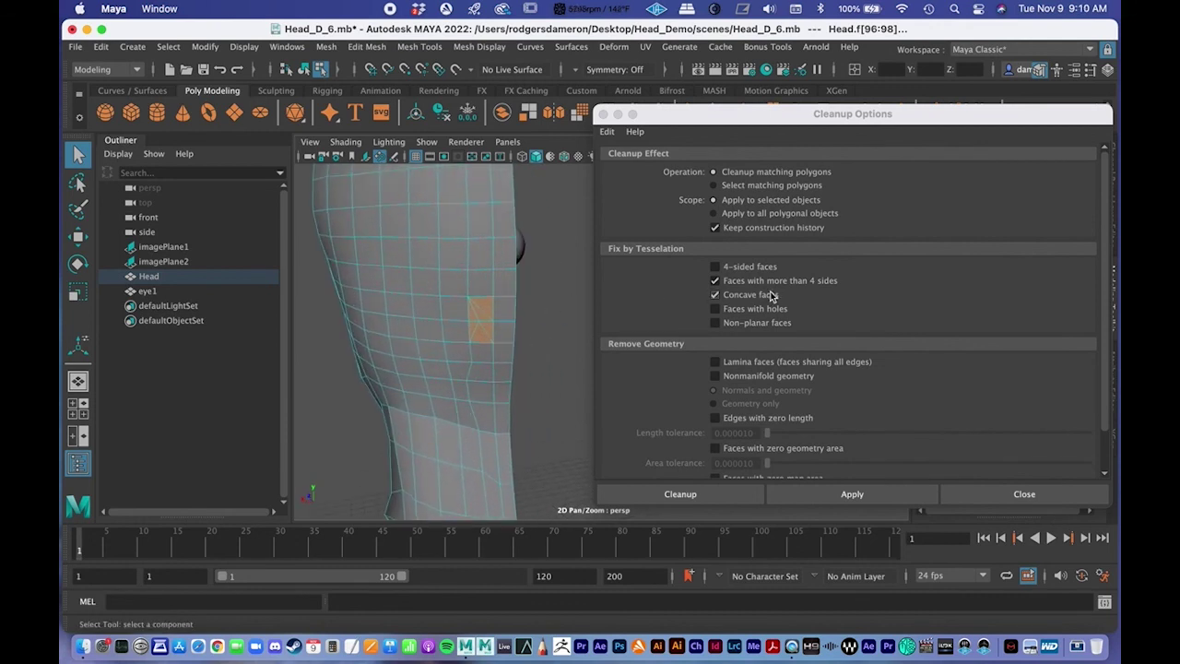
pyautogui.moveTo(737, 117); pyautogui.dragTo(711, 101)
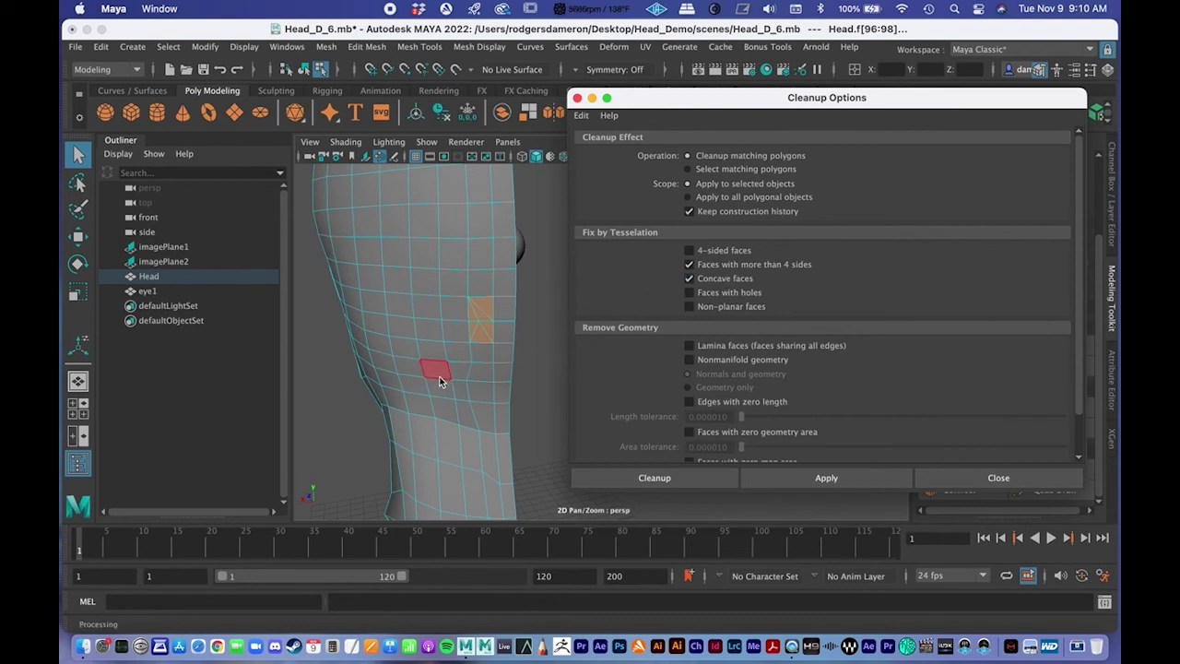
pyautogui.moveTo(435, 374)
pyautogui.keyDown('alt'); pyautogui.mouseDown()
pyautogui.moveTo(452, 390)
pyautogui.moveTo(472, 372)
pyautogui.moveTo(520, 374)
pyautogui.moveTo(451, 375)
pyautogui.mouseUp(); pyautogui.keyUp('alt')
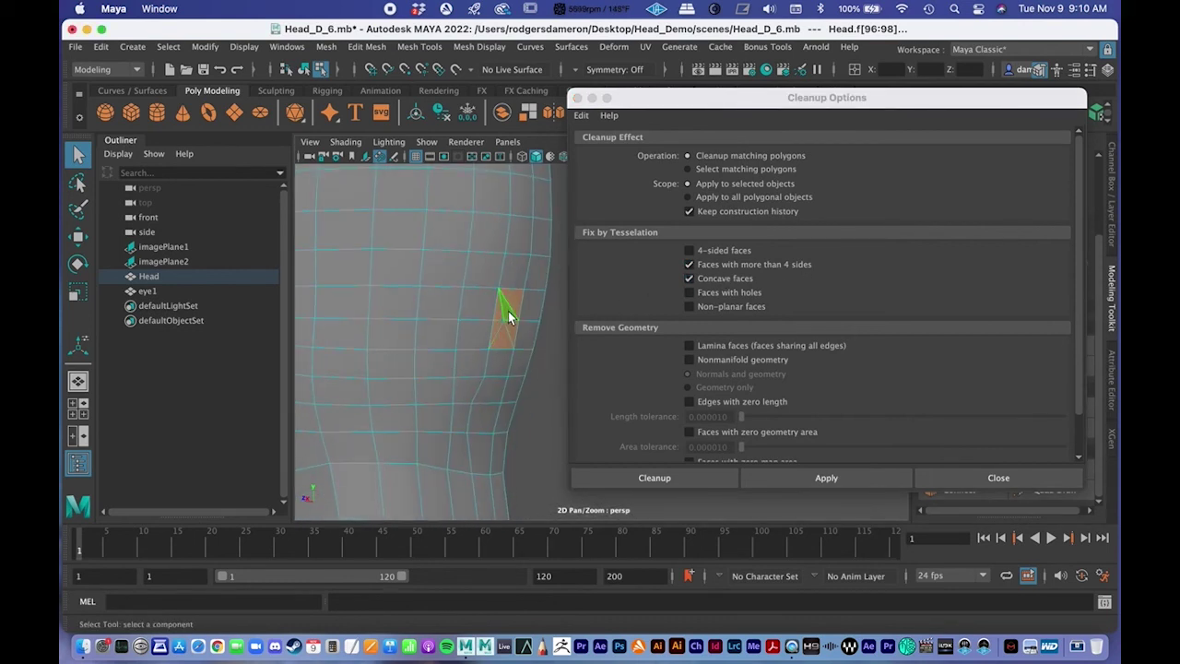
# Undo the last cleanup on the Head and frame the whole mesh
pyautogui.press('super+z')
pyautogui.keyDown('alt'); pyautogui.moveTo(507, 352); pyautogui.dragTo(472, 359); pyautogui.keyUp('alt')
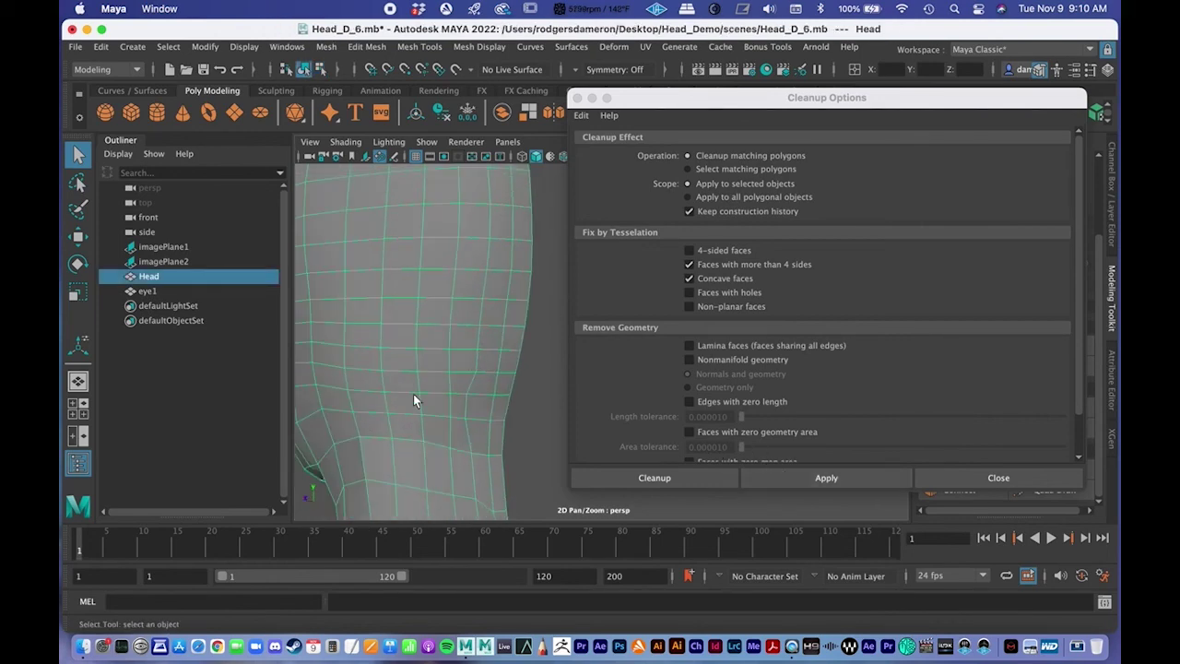
pyautogui.press('f')
pyautogui.keyDown('alt'); pyautogui.moveTo(344, 338); pyautogui.dragTo(379, 345); pyautogui.keyUp('alt')
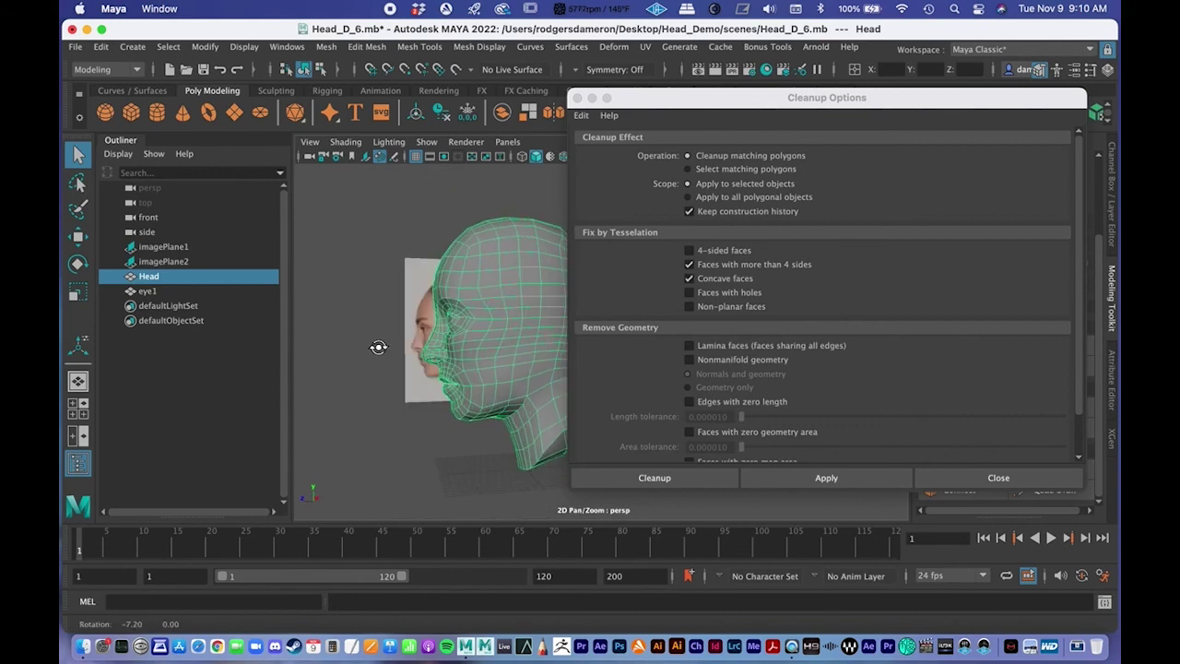
# Reapply the cleanup for Faces with more than 4 sides and Concave faces, and examine the affected faces at the back of the Head
pyautogui.click(836, 477)
pyautogui.keyDown('alt'); pyautogui.moveTo(482, 374); pyautogui.dragTo(421, 323); pyautogui.keyUp('alt')
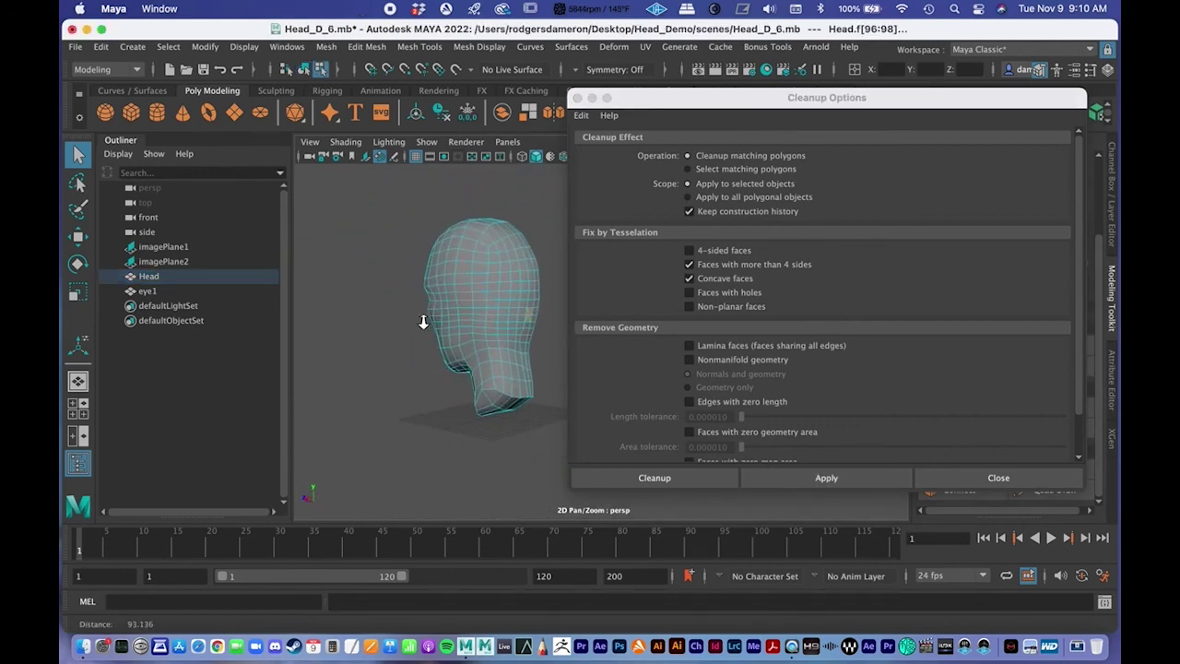
pyautogui.keyDown('alt'); pyautogui.moveTo(422, 320); pyautogui.dragTo(437, 314, button='right'); pyautogui.keyUp('alt')
pyautogui.keyDown('alt'); pyautogui.moveTo(435, 314); pyautogui.dragTo(446, 352, button='middle'); pyautogui.keyUp('alt')
pyautogui.keyDown('alt'); pyautogui.moveTo(446, 352); pyautogui.dragTo(459, 289, button='right'); pyautogui.keyUp('alt')
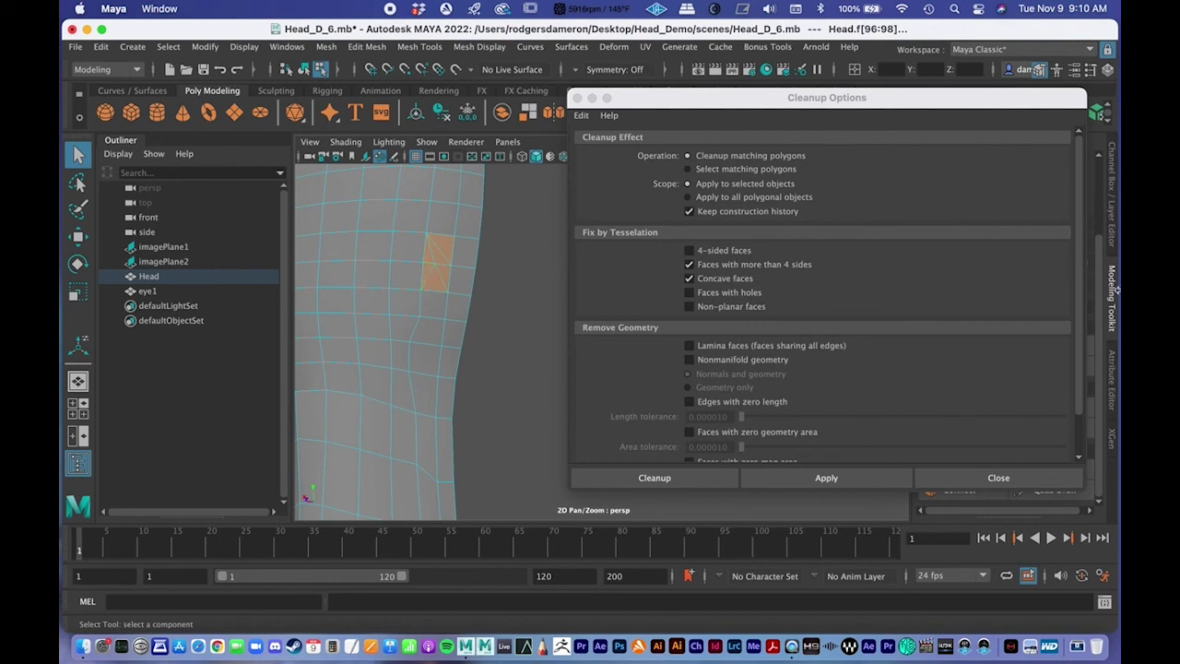
pyautogui.click(826, 476)
pyautogui.keyDown('alt'); pyautogui.moveTo(436, 261); pyautogui.dragTo(337, 277); pyautogui.keyUp('alt')
pyautogui.keyDown('alt'); pyautogui.moveTo(527, 354); pyautogui.dragTo(405, 302, button='middle'); pyautogui.keyUp('alt')
pyautogui.keyDown('alt'); pyautogui.moveTo(429, 313); pyautogui.dragTo(288, 319, button='right'); pyautogui.keyUp('alt')
pyautogui.keyDown('alt'); pyautogui.moveTo(288, 319); pyautogui.dragTo(437, 319); pyautogui.keyUp('alt')
pyautogui.keyDown('alt'); pyautogui.moveTo(422, 313); pyautogui.dragTo(433, 331, button='middle'); pyautogui.keyUp('alt')
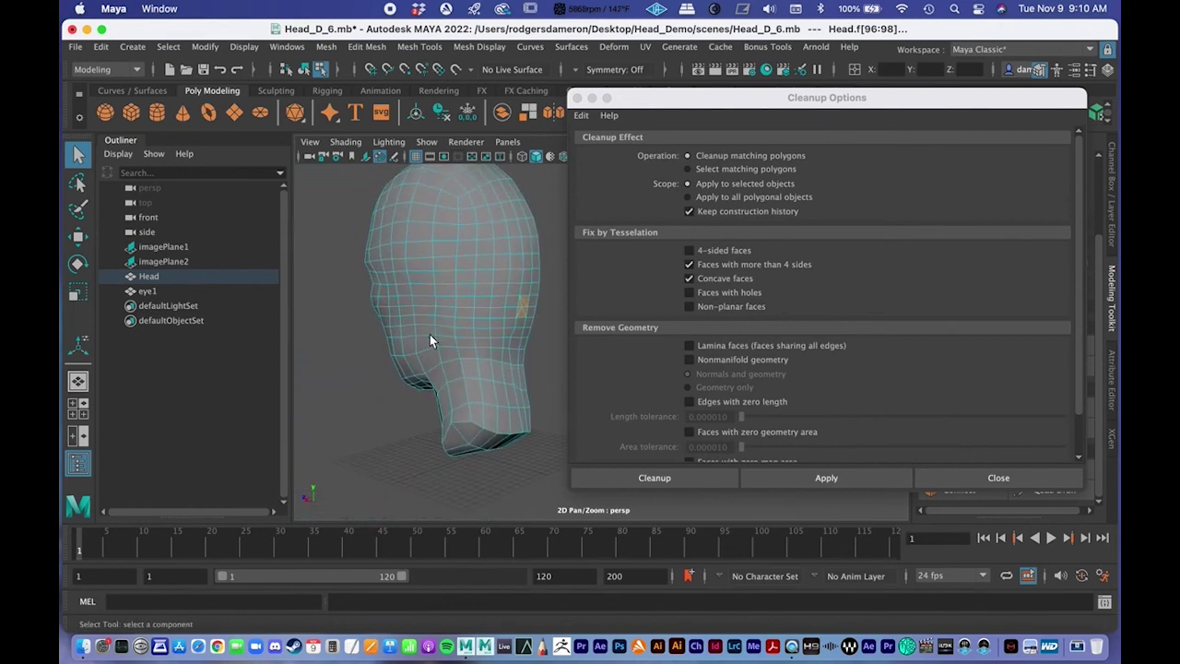
pyautogui.keyDown('alt'); pyautogui.moveTo(433, 331); pyautogui.dragTo(568, 374, button='right'); pyautogui.keyUp('alt')
pyautogui.keyDown('alt'); pyautogui.moveTo(461, 322); pyautogui.dragTo(507, 351); pyautogui.keyUp('alt')
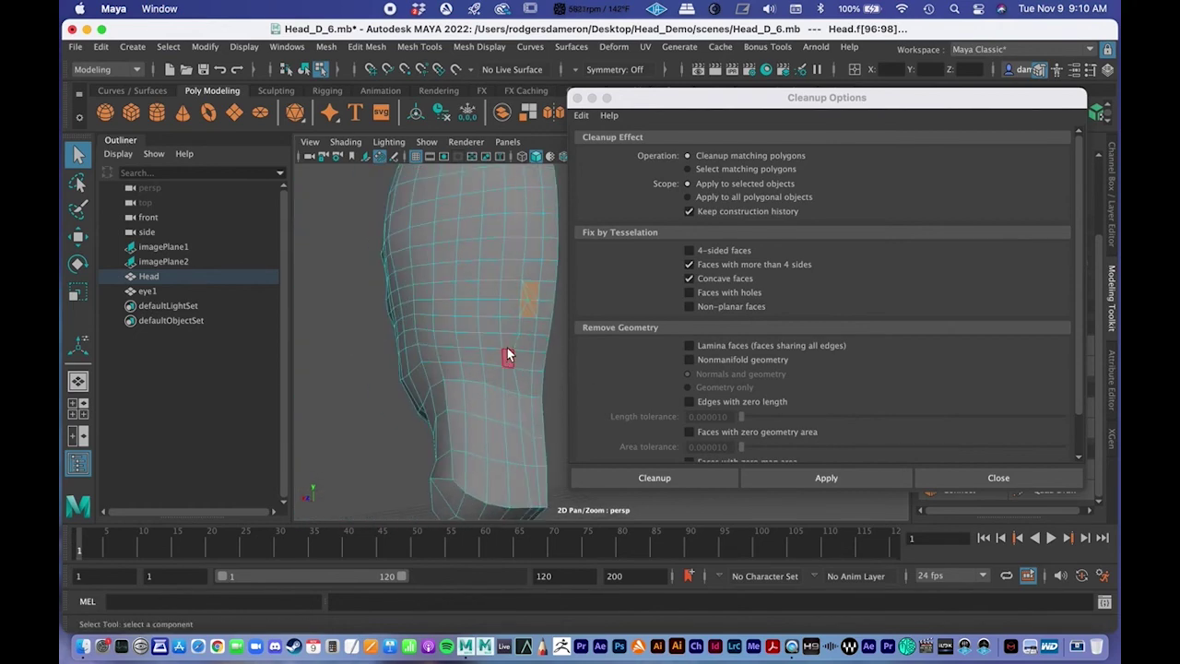
# Revert the cleanup, delete the stray edge vertex at the lower back of the Head, and return to object selection
pyautogui.click(507, 348)
pyautogui.keyDown('alt'); pyautogui.moveTo(508, 346); pyautogui.dragTo(379, 245, button='right'); pyautogui.keyUp('alt')
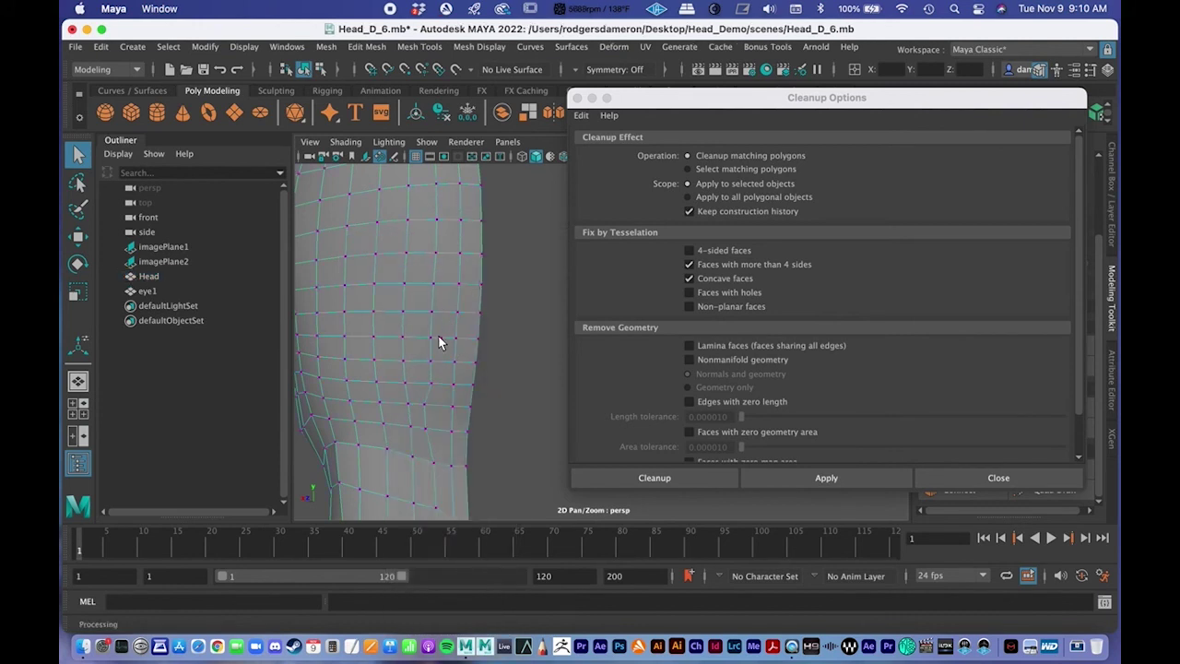
pyautogui.click(440, 339)
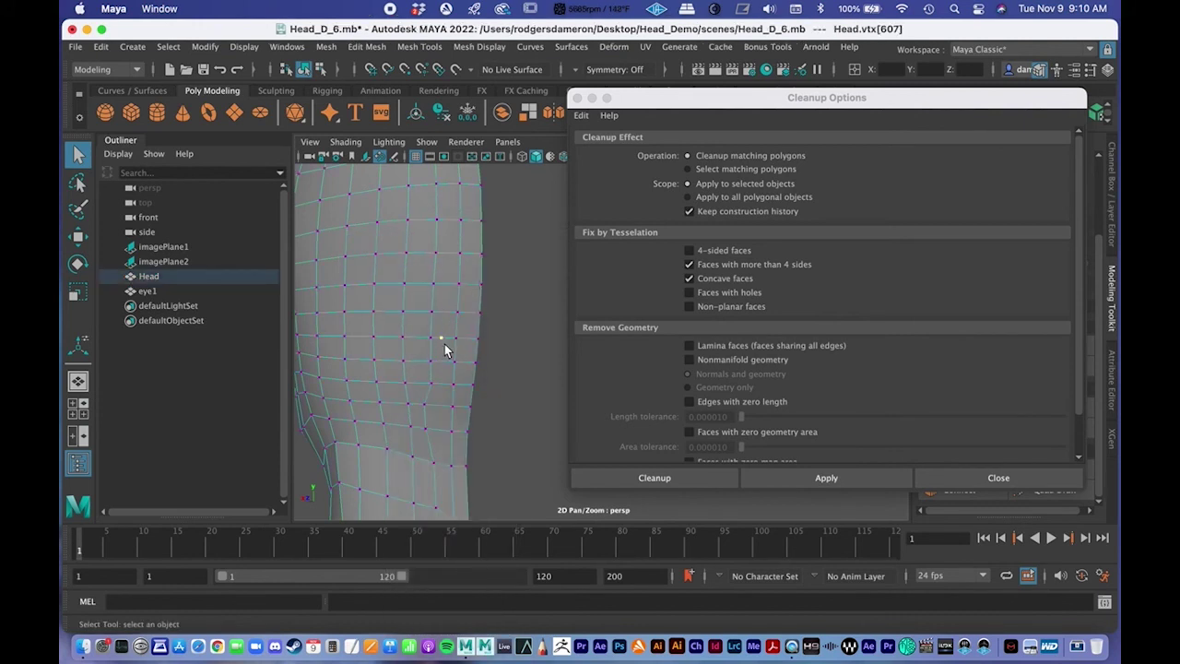
pyautogui.press('Delete')
pyautogui.moveTo(387, 275); pyautogui.dragTo(459, 222, button='right')
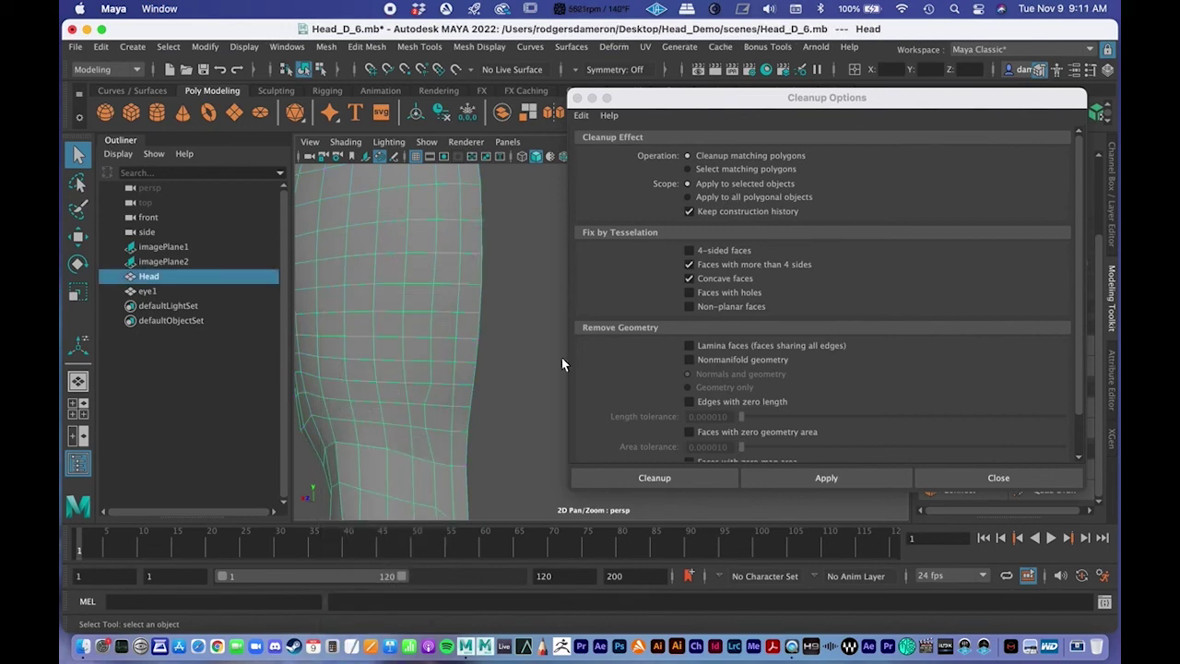
# Run the same cleanup on the repaired Head again and close the Cleanup Options
pyautogui.click(784, 479)
pyautogui.keyDown('alt'); pyautogui.moveTo(466, 368); pyautogui.dragTo(426, 383); pyautogui.keyUp('alt')
pyautogui.click(480, 362)
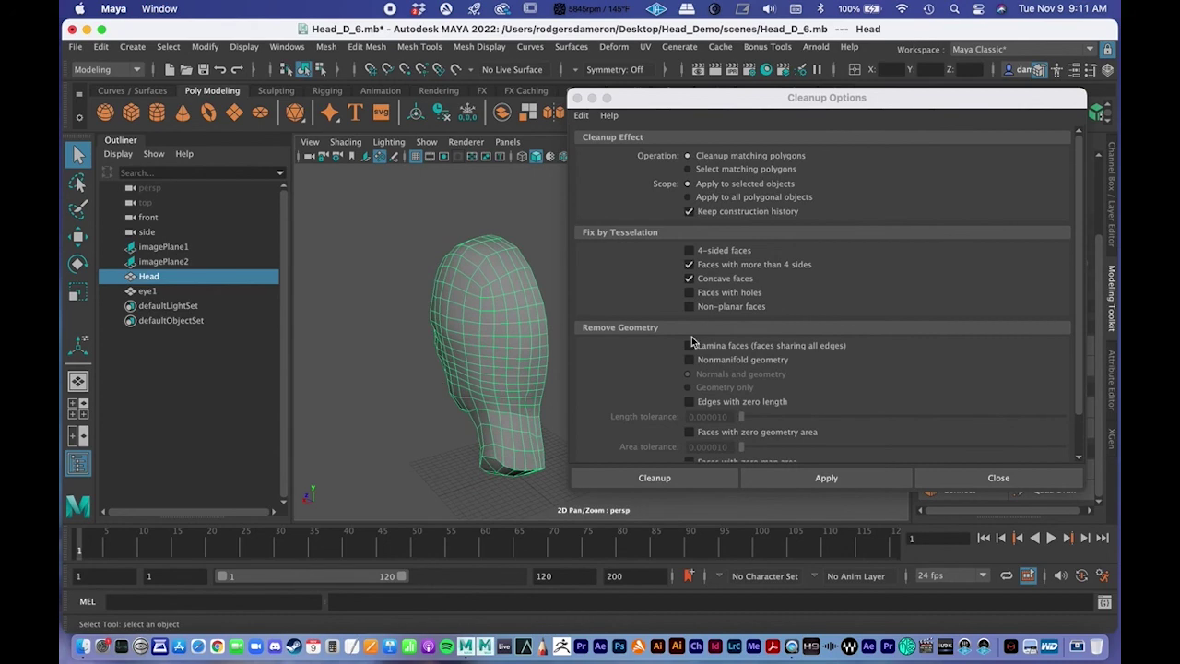
pyautogui.moveTo(704, 101); pyautogui.dragTo(605, 99)
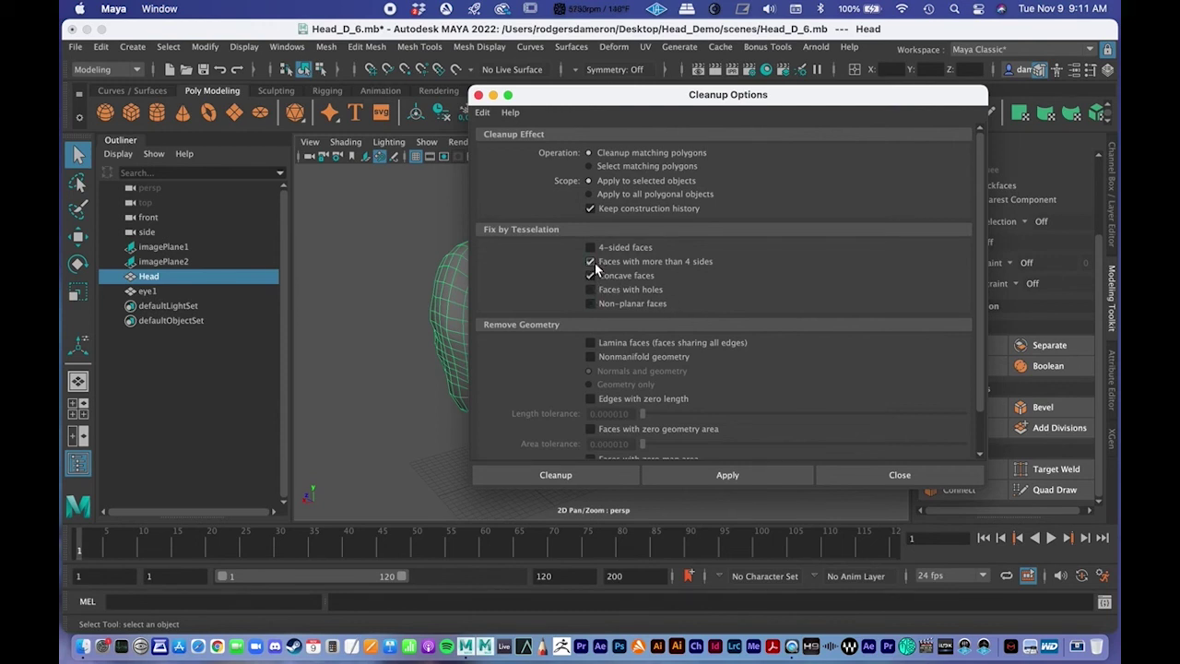
pyautogui.moveTo(553, 101); pyautogui.dragTo(714, 136)
pyautogui.keyDown('alt'); pyautogui.moveTo(526, 365); pyautogui.dragTo(423, 328); pyautogui.keyUp('alt')
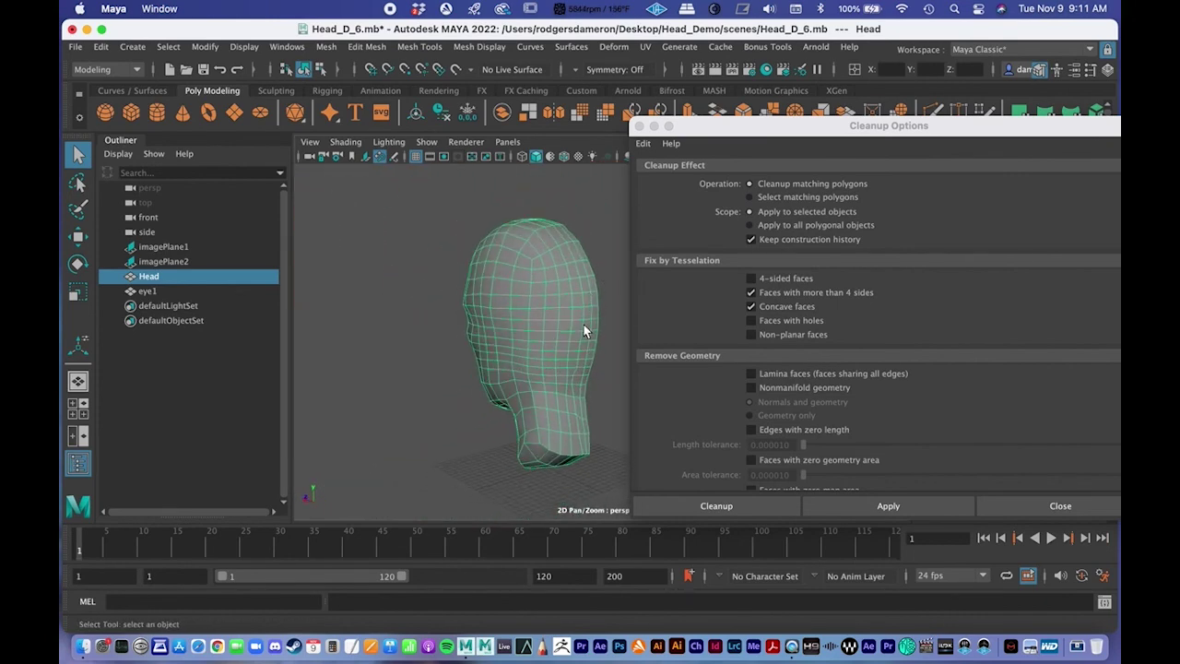
pyautogui.moveTo(749, 134); pyautogui.dragTo(678, 128)
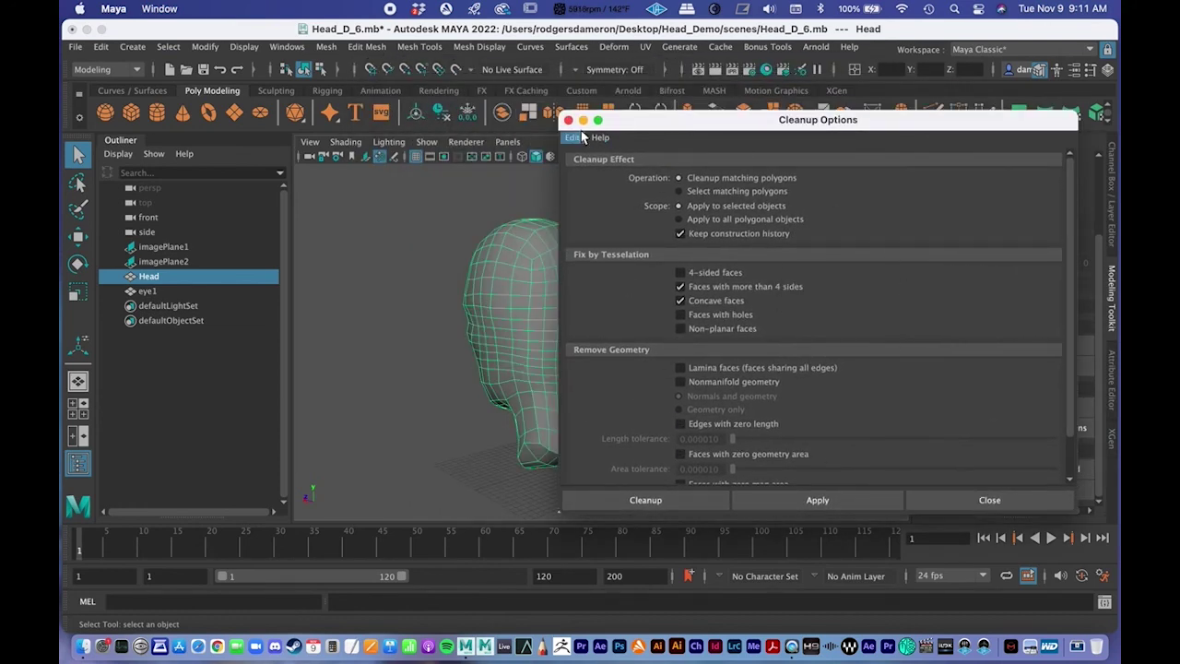
pyautogui.moveTo(629, 126); pyautogui.dragTo(557, 117)
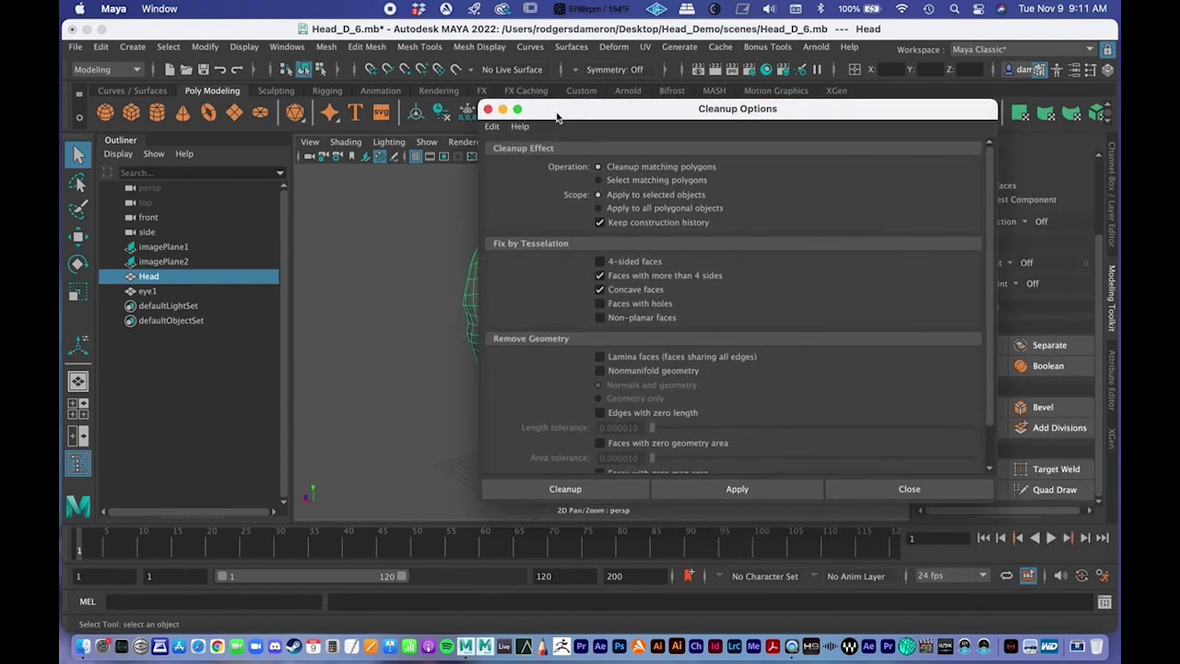
pyautogui.click(488, 110)
# Mirror the half Head across the world X axis in the negative direction with merged borders, and leave the mirror tool
pyautogui.moveTo(567, 361)
pyautogui.keyDown('alt'); pyautogui.mouseDown()
pyautogui.moveTo(482, 390)
pyautogui.moveTo(539, 391)
pyautogui.moveTo(567, 356)
pyautogui.mouseUp(); pyautogui.keyUp('alt')
pyautogui.keyDown('alt'); pyautogui.moveTo(567, 356); pyautogui.dragTo(658, 416, button='right'); pyautogui.keyUp('alt')
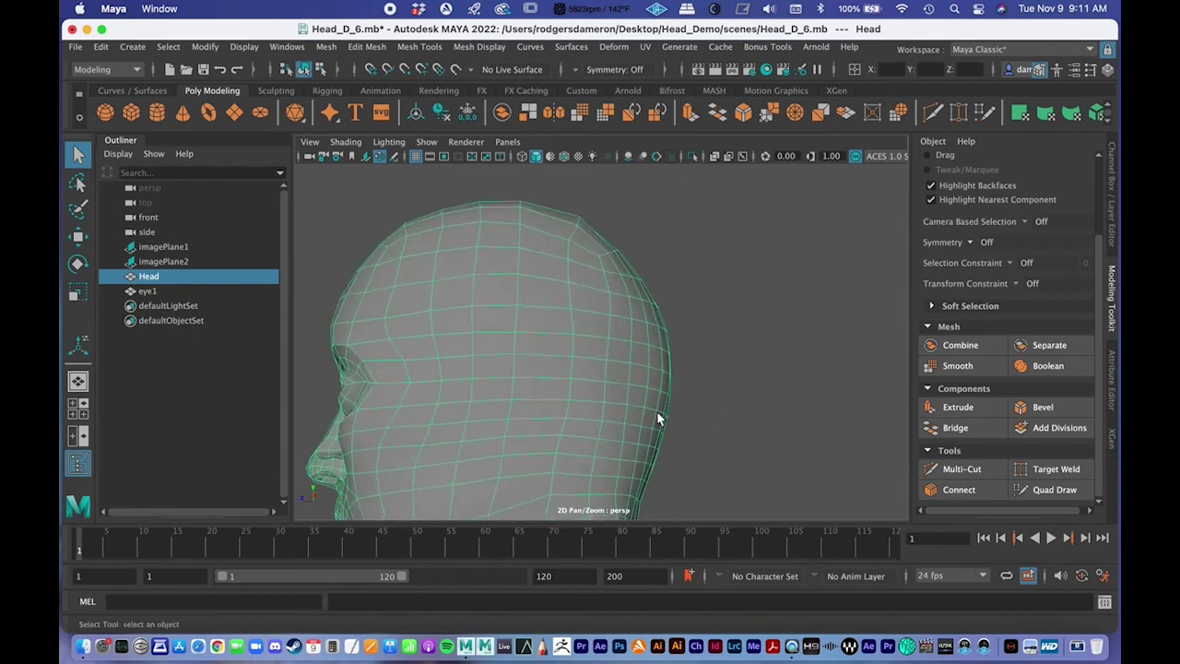
pyautogui.keyDown('alt'); pyautogui.moveTo(658, 415); pyautogui.dragTo(531, 425); pyautogui.keyUp('alt')
pyautogui.keyDown('alt'); pyautogui.moveTo(531, 425); pyautogui.dragTo(511, 293, button='middle'); pyautogui.keyUp('alt')
pyautogui.keyDown('alt'); pyautogui.moveTo(512, 293); pyautogui.dragTo(571, 314); pyautogui.keyUp('alt')
pyautogui.keyDown('alt'); pyautogui.moveTo(636, 408); pyautogui.dragTo(488, 388, button='right'); pyautogui.keyUp('alt')
pyautogui.keyDown('alt'); pyautogui.moveTo(487, 387); pyautogui.dragTo(600, 401); pyautogui.keyUp('alt')
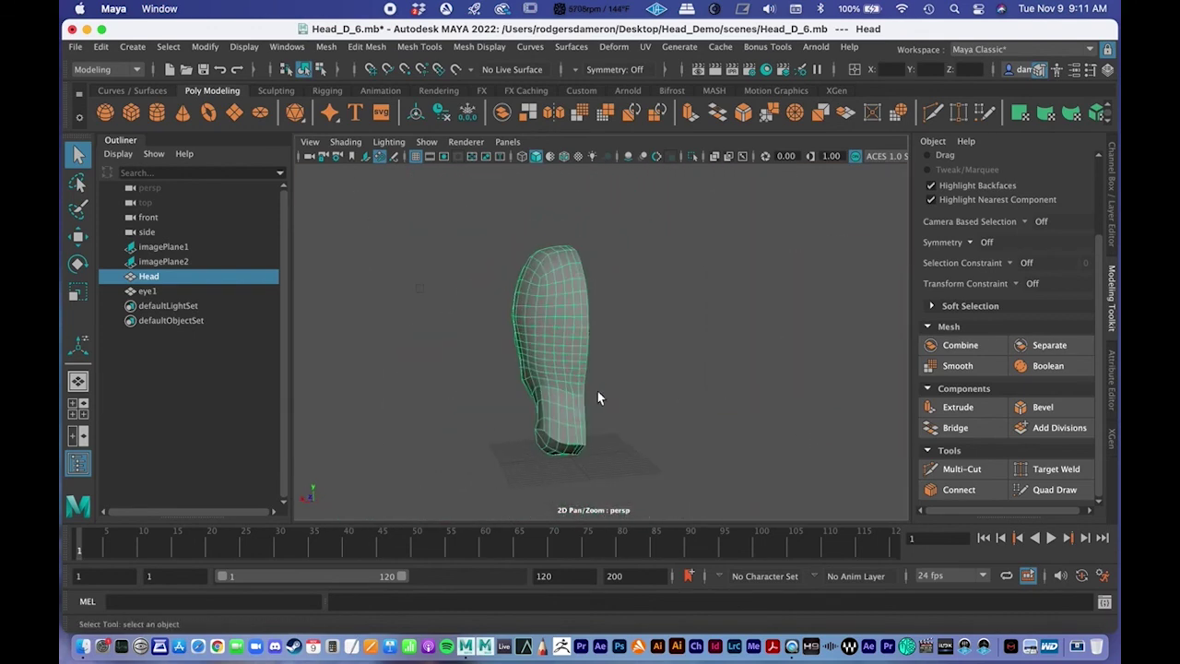
pyautogui.moveTo(545, 241); pyautogui.dragTo(548, 287, button='right')
pyautogui.click(553, 111)
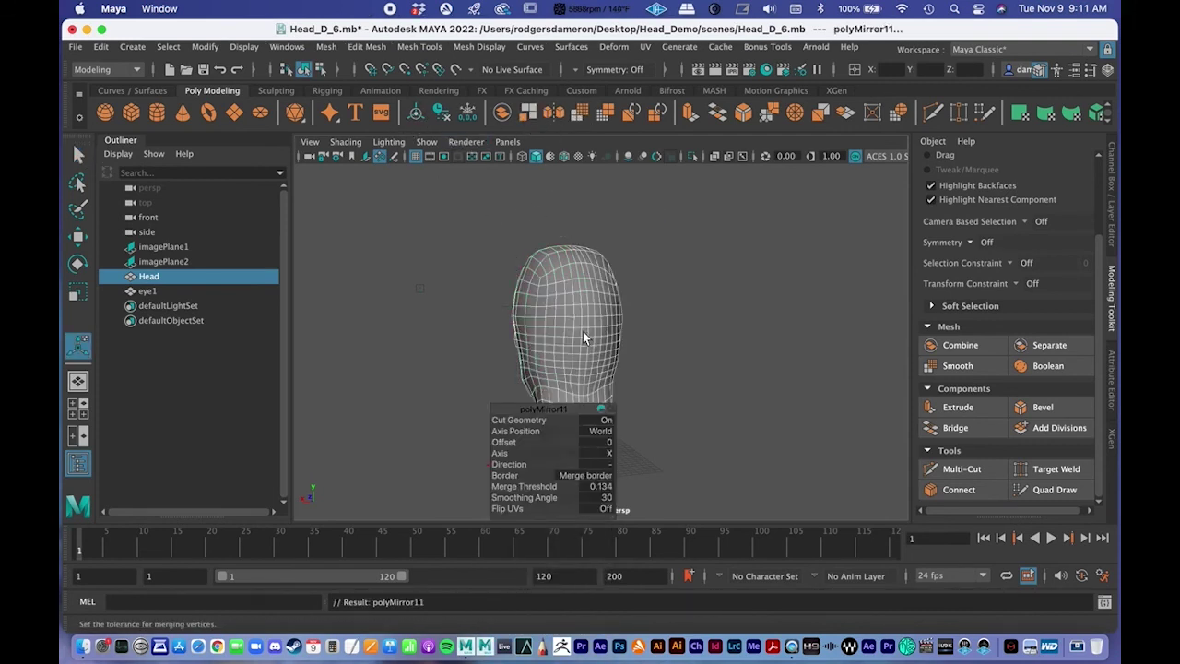
pyautogui.keyDown('alt'); pyautogui.moveTo(592, 344); pyautogui.dragTo(689, 357); pyautogui.keyUp('alt')
pyautogui.press('q')
# Try moving a single vertex near the middle of the forehead, and undo the move
pyautogui.keyDown('alt'); pyautogui.moveTo(498, 369); pyautogui.dragTo(487, 397, button='middle'); pyautogui.keyUp('alt')
pyautogui.keyDown('alt'); pyautogui.moveTo(488, 397); pyautogui.dragTo(624, 400, button='right'); pyautogui.keyUp('alt')
pyautogui.keyDown('alt'); pyautogui.moveTo(625, 400); pyautogui.dragTo(409, 292); pyautogui.keyUp('alt')
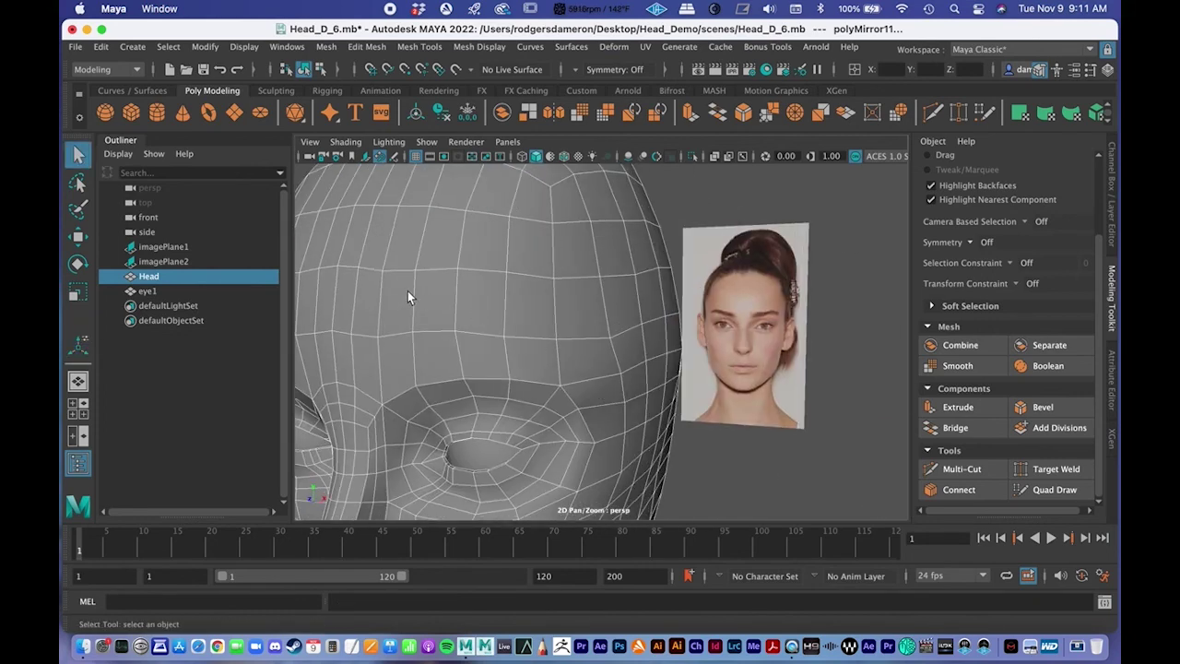
pyautogui.moveTo(352, 280); pyautogui.dragTo(317, 258, button='right')
pyautogui.keyDown('alt'); pyautogui.moveTo(308, 246); pyautogui.dragTo(451, 293); pyautogui.keyUp('alt')
pyautogui.moveTo(498, 290); pyautogui.dragTo(425, 242, button='right')
pyautogui.click(495, 297)
pyautogui.press('w')
pyautogui.moveTo(494, 300)
pyautogui.mouseDown()
pyautogui.moveTo(499, 276)
pyautogui.moveTo(498, 314)
pyautogui.moveTo(487, 289)
pyautogui.moveTo(503, 302)
pyautogui.mouseUp()
pyautogui.press('super+z')
# Try moving a vertex on the forehead's centre line just above the brows, undo it, and leave the Move tool
pyautogui.scroll(-5, 498, 366)
pyautogui.keyDown('alt'); pyautogui.moveTo(496, 363); pyautogui.dragTo(492, 246); pyautogui.keyUp('alt')
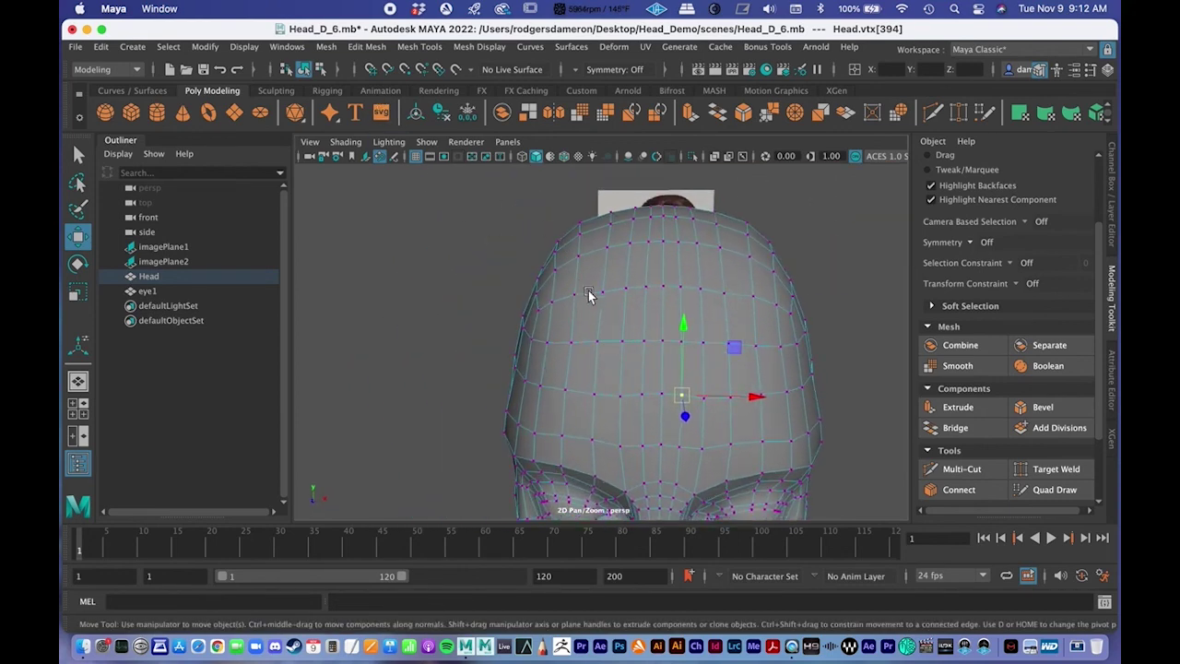
pyautogui.keyDown('alt'); pyautogui.moveTo(674, 376); pyautogui.dragTo(611, 454); pyautogui.keyUp('alt')
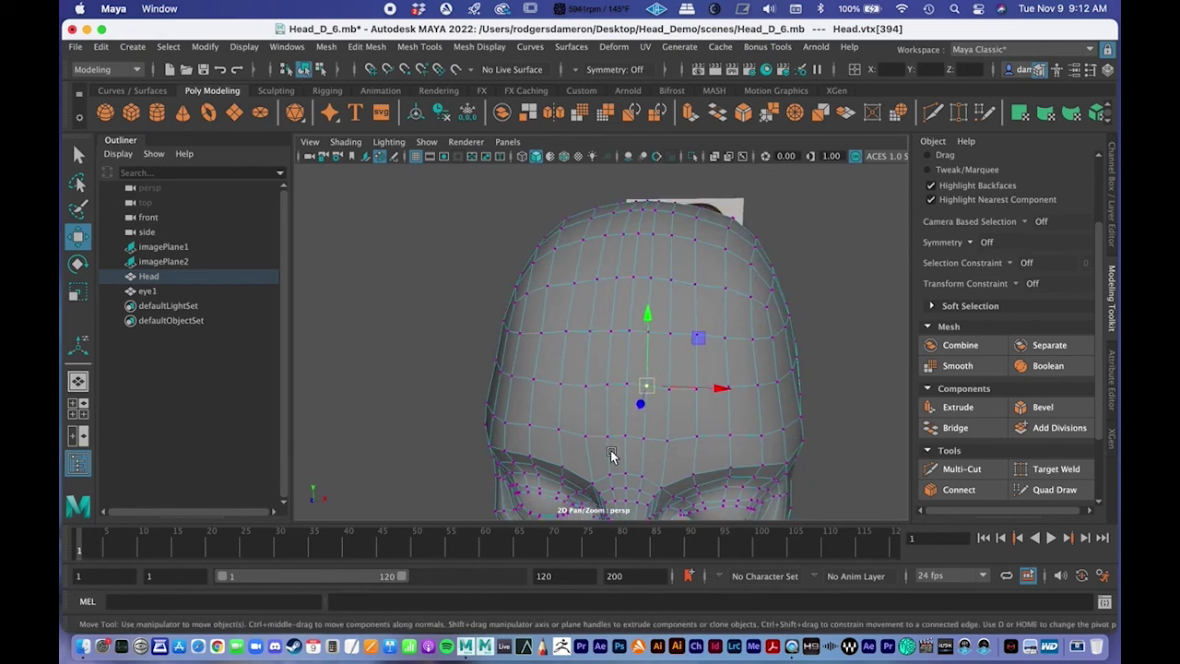
pyautogui.click(625, 432)
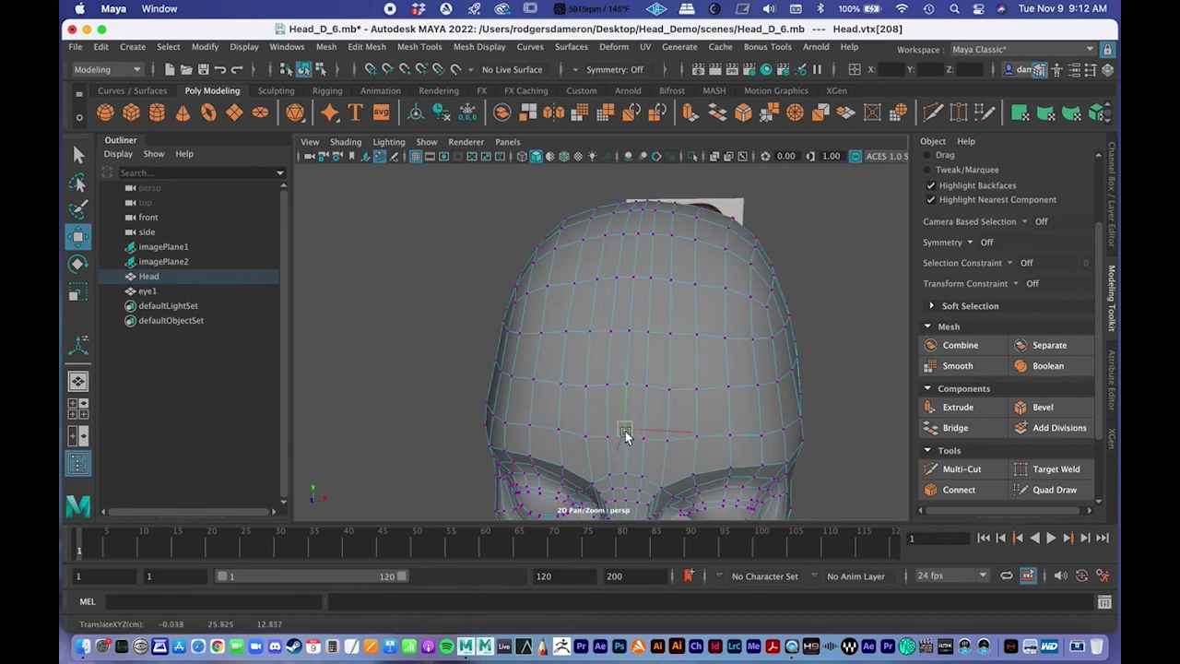
pyautogui.keyDown('alt'); pyautogui.moveTo(633, 437); pyautogui.dragTo(602, 472); pyautogui.keyUp('alt')
pyautogui.press('super+z')
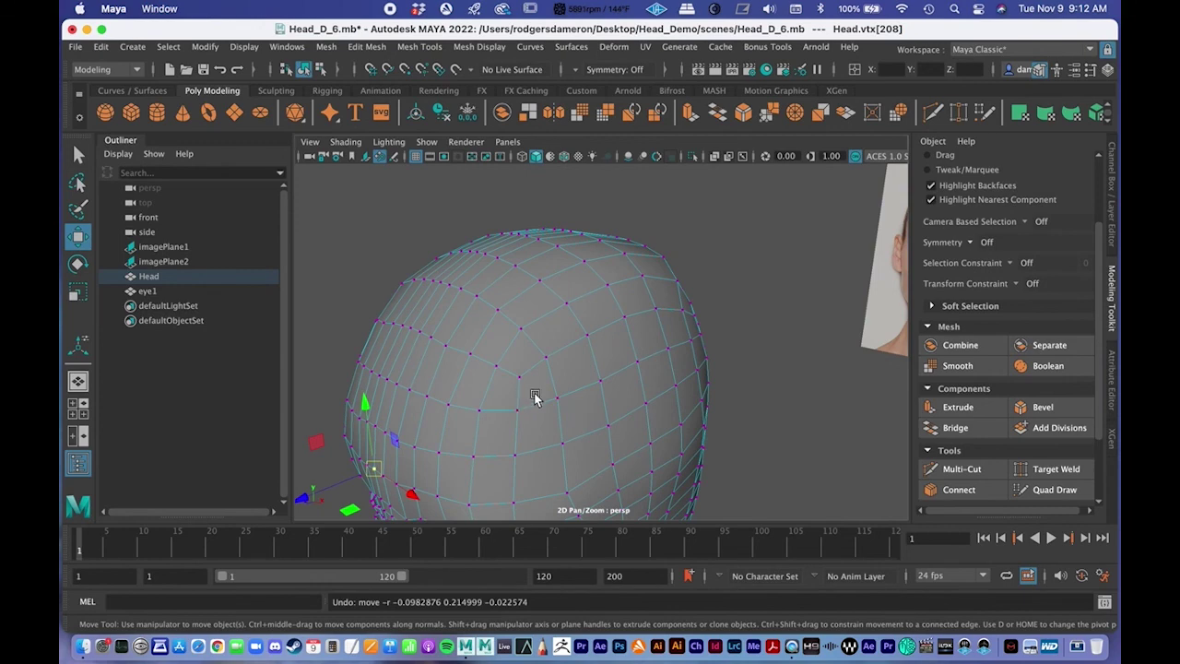
pyautogui.keyDown('alt'); pyautogui.moveTo(535, 397); pyautogui.dragTo(542, 348, button='right'); pyautogui.keyUp('alt')
pyautogui.keyDown('alt'); pyautogui.moveTo(541, 348); pyautogui.dragTo(637, 335); pyautogui.keyUp('alt')
pyautogui.press('q')
# Review the Mirror Options, including axis, direction, border and merge threshold, and close them unchanged
pyautogui.keyDown('alt'); pyautogui.moveTo(608, 327); pyautogui.dragTo(500, 359, button='right'); pyautogui.keyUp('alt')
pyautogui.keyDown('alt'); pyautogui.moveTo(553, 386); pyautogui.dragTo(604, 387); pyautogui.keyUp('alt')
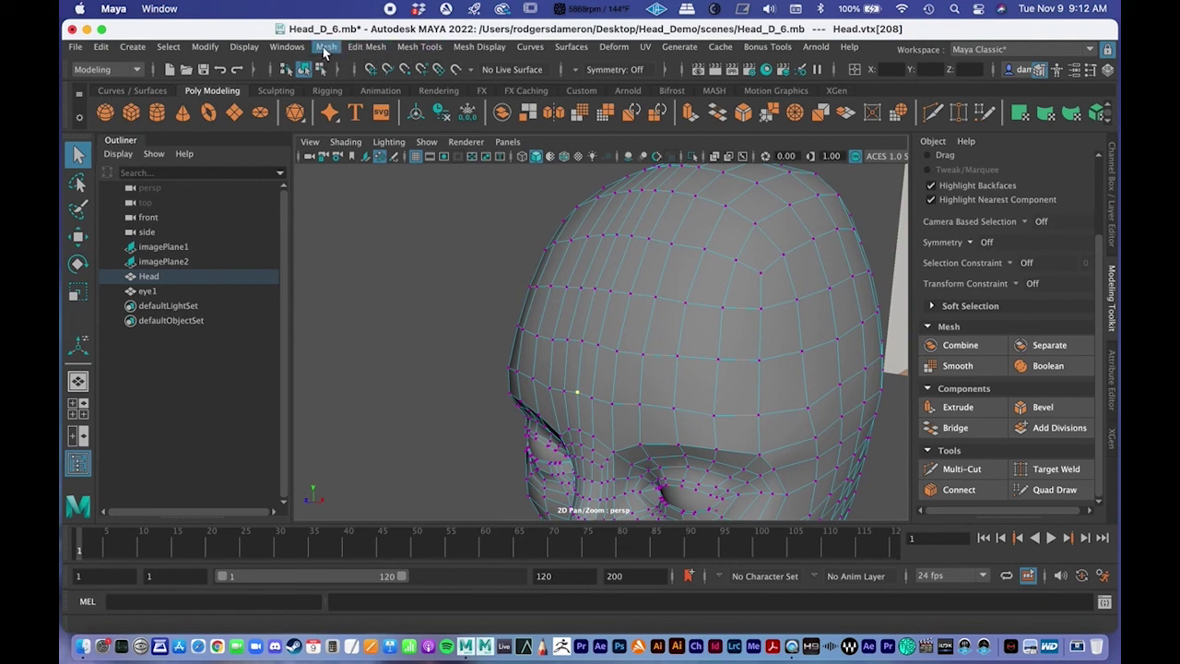
pyautogui.click(324, 46)
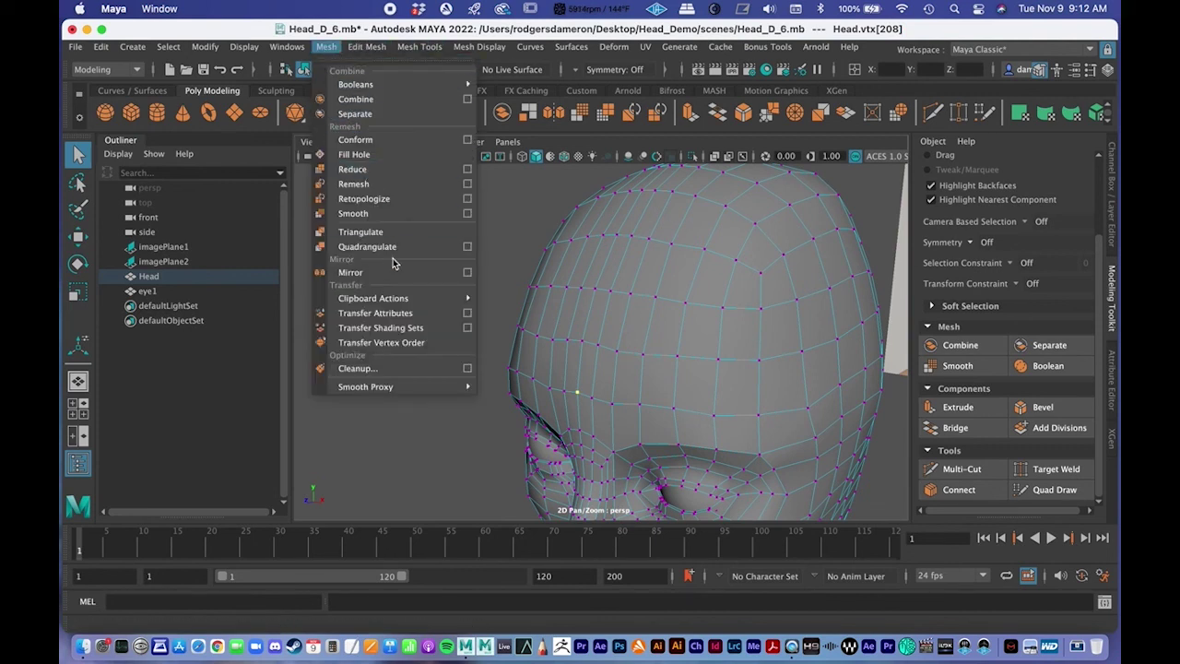
pyautogui.click(468, 272)
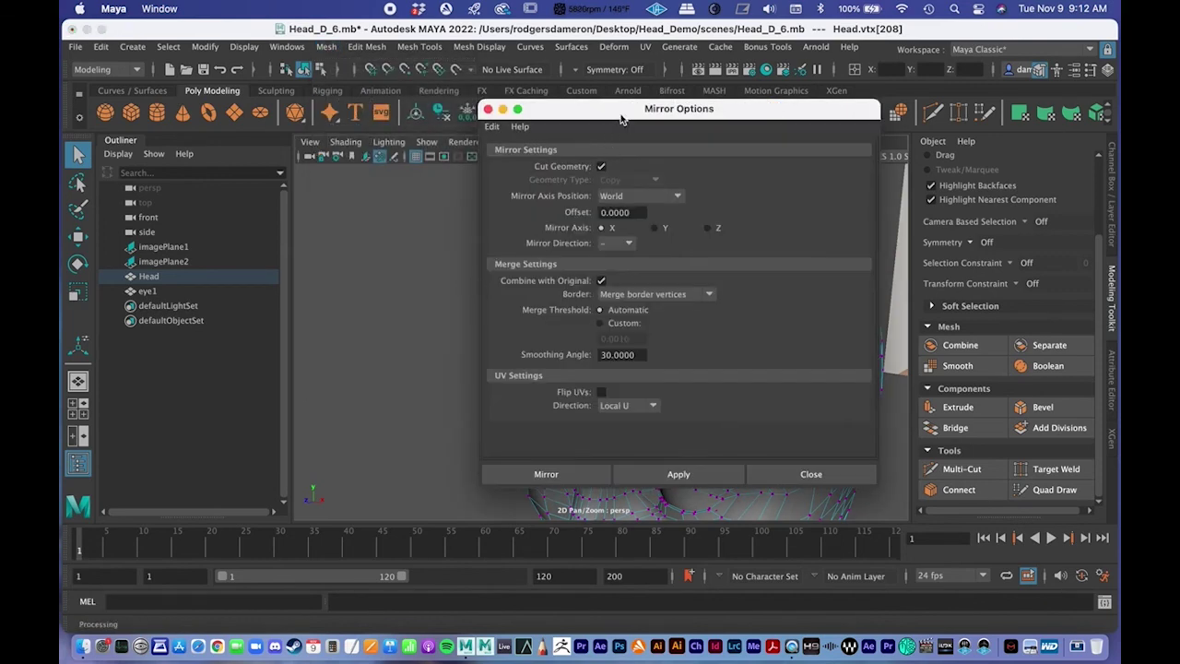
pyautogui.moveTo(622, 111); pyautogui.dragTo(290, 78)
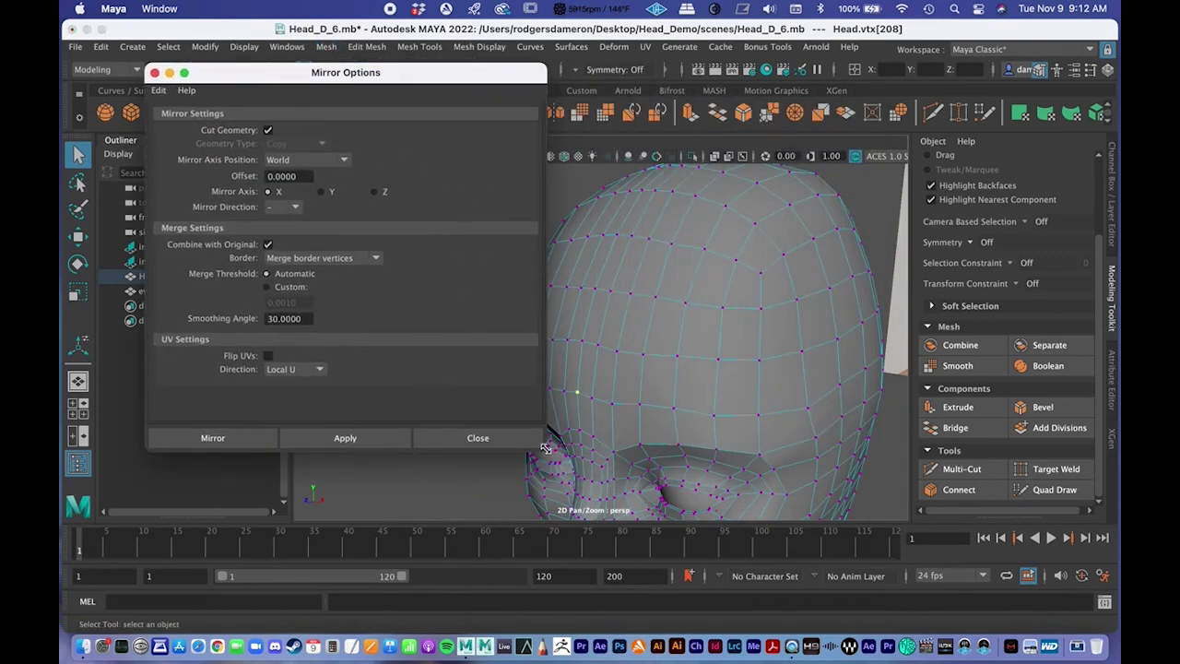
pyautogui.moveTo(550, 450); pyautogui.dragTo(581, 502)
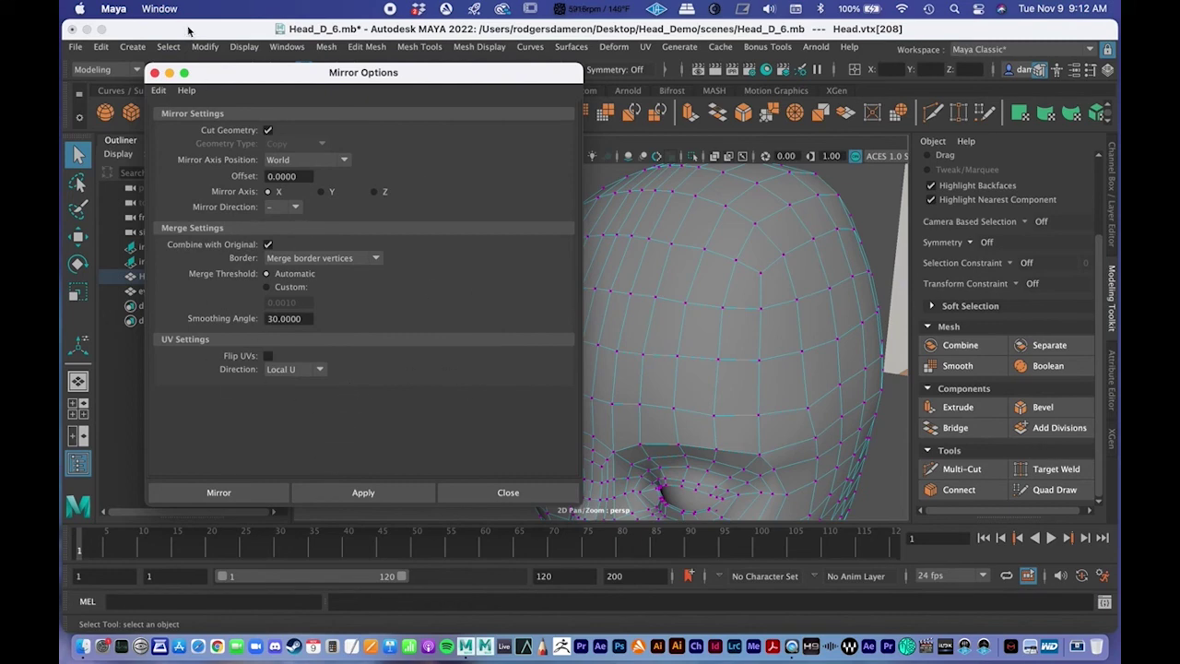
pyautogui.click(155, 74)
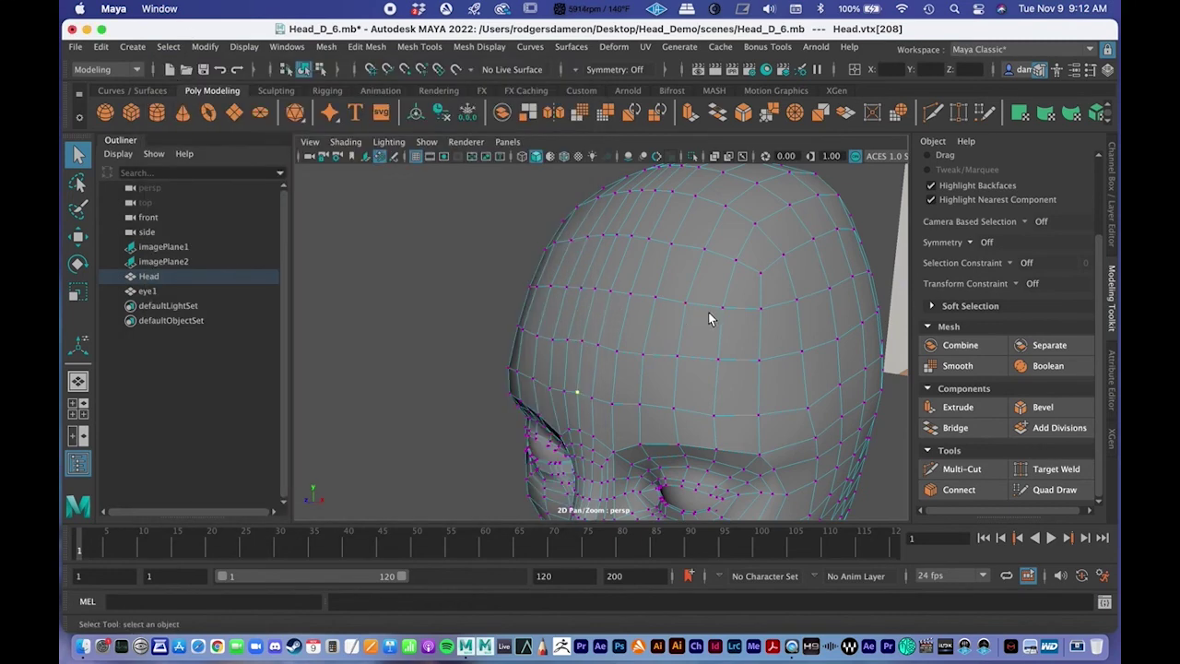
# Return the Head to object selection and bring up the sculpting tools
pyautogui.keyDown('alt'); pyautogui.moveTo(708, 314); pyautogui.dragTo(585, 329, button='middle'); pyautogui.keyUp('alt')
pyautogui.scroll(-10, 712, 391)
pyautogui.moveTo(573, 341); pyautogui.dragTo(682, 218, button='right')
pyautogui.scroll(5, 646, 304)
pyautogui.keyDown('alt'); pyautogui.moveTo(705, 326); pyautogui.dragTo(597, 322); pyautogui.keyUp('alt')
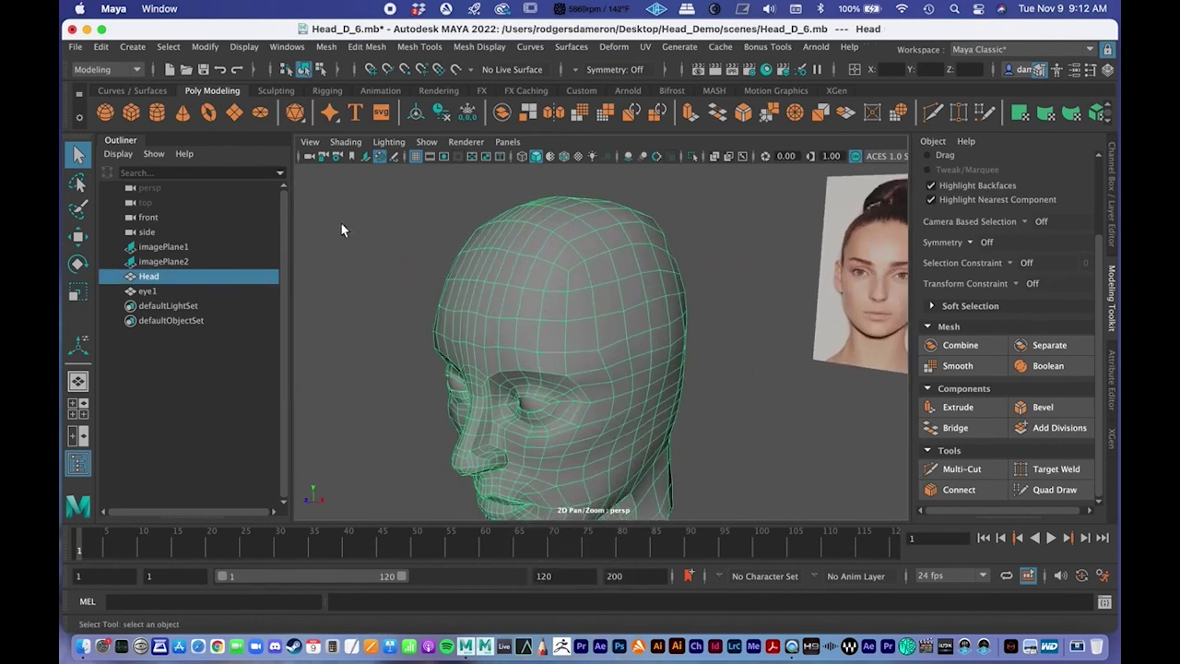
pyautogui.click(284, 91)
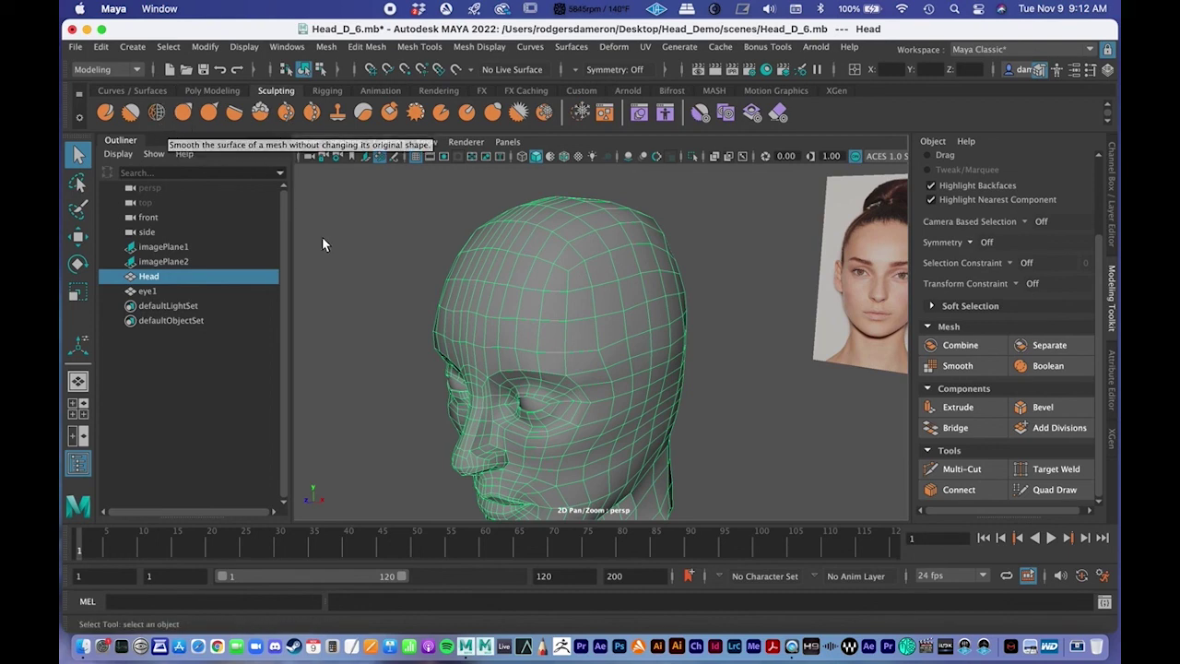
pyautogui.keyDown('alt'); pyautogui.moveTo(599, 354); pyautogui.dragTo(650, 367); pyautogui.keyUp('alt')
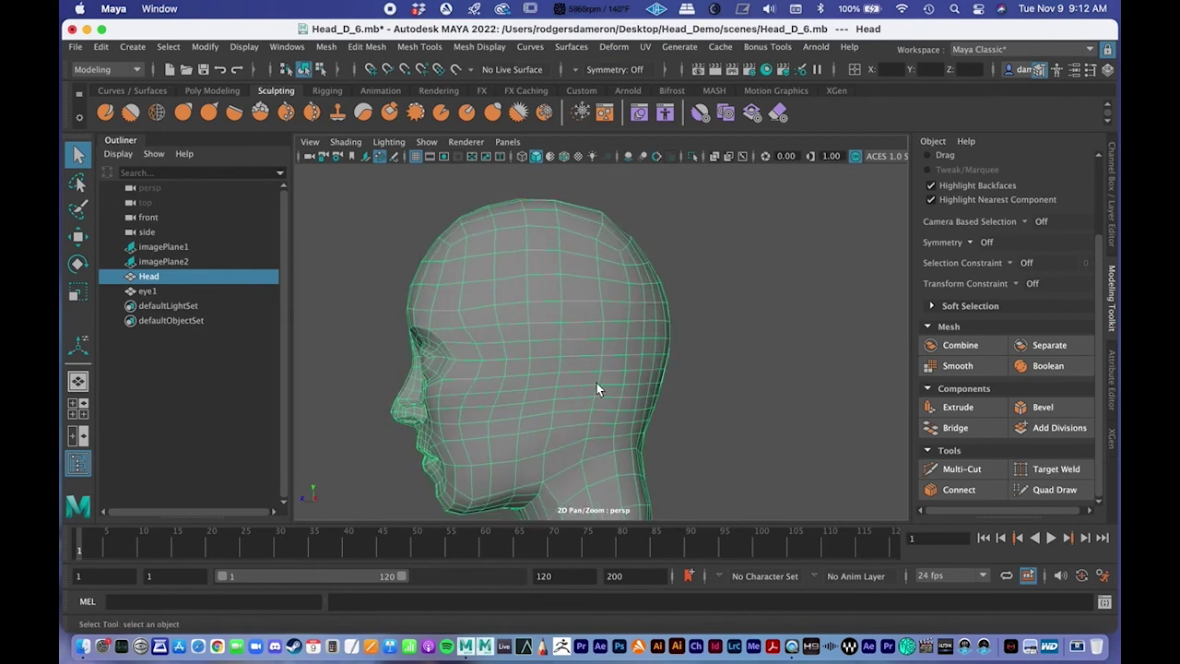
pyautogui.keyDown('alt'); pyautogui.moveTo(577, 294); pyautogui.dragTo(557, 364); pyautogui.keyUp('alt')
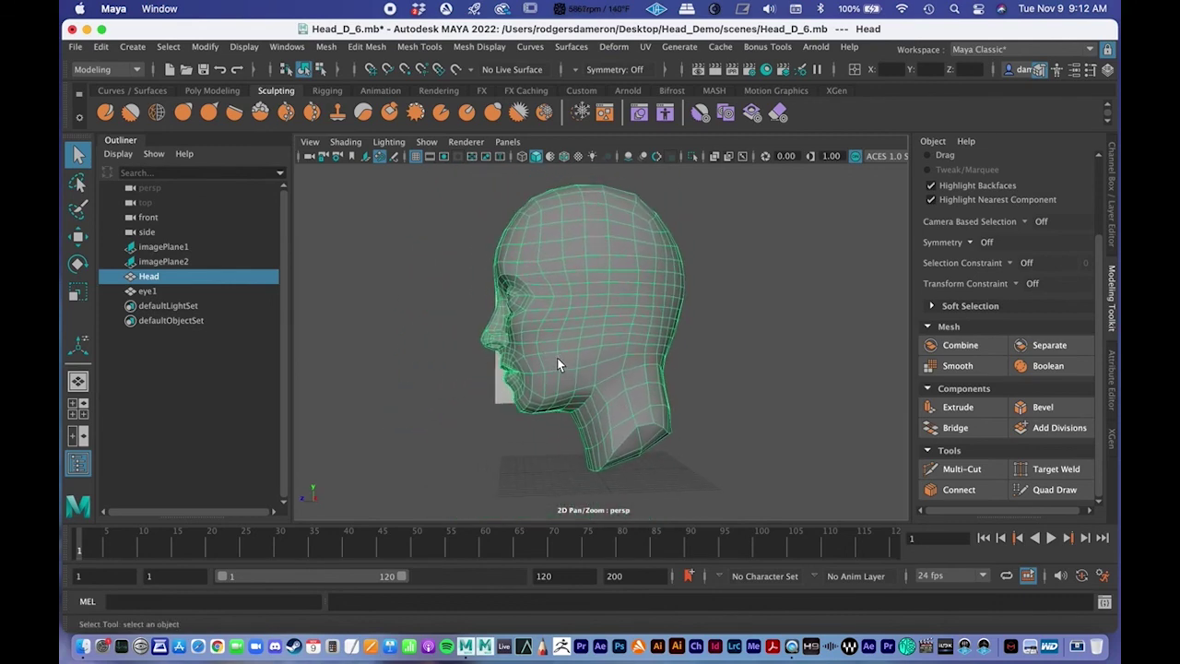
# Inspect the Head's vertex layout around the forehead and side of the skull, and return the mesh to object selection
pyautogui.moveTo(531, 274); pyautogui.dragTo(459, 243, button='right')
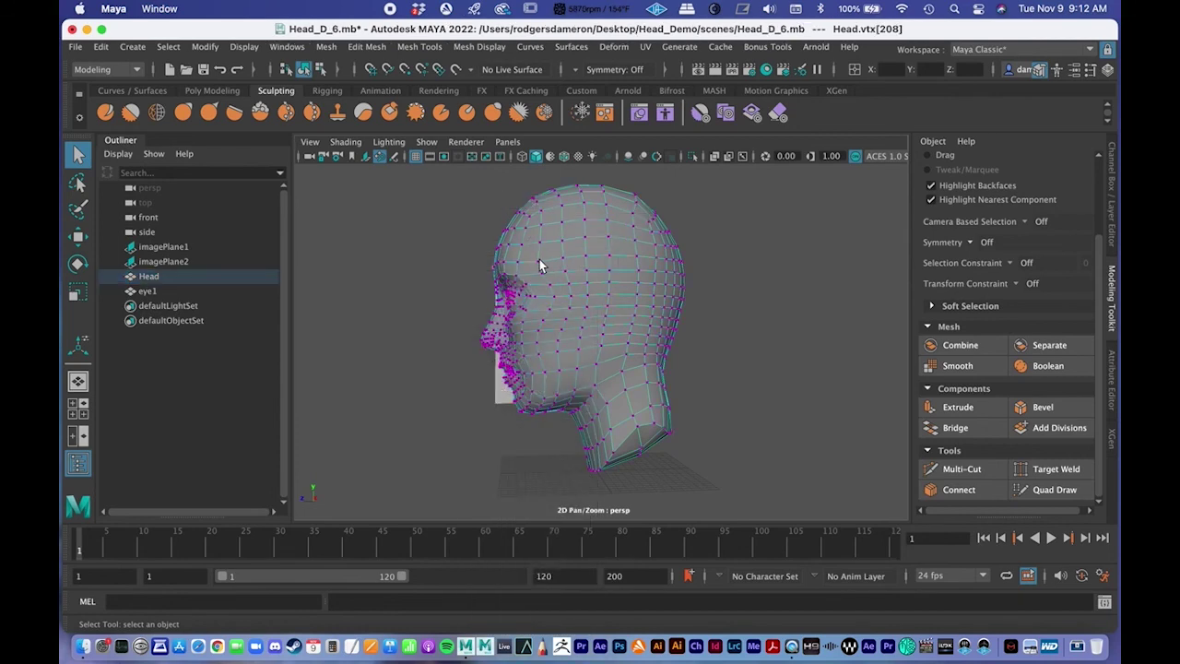
pyautogui.press('w')
pyautogui.keyDown('alt'); pyautogui.moveTo(519, 293); pyautogui.dragTo(540, 308); pyautogui.keyUp('alt')
pyautogui.keyDown('alt'); pyautogui.moveTo(526, 312); pyautogui.dragTo(654, 332, button='right'); pyautogui.keyUp('alt')
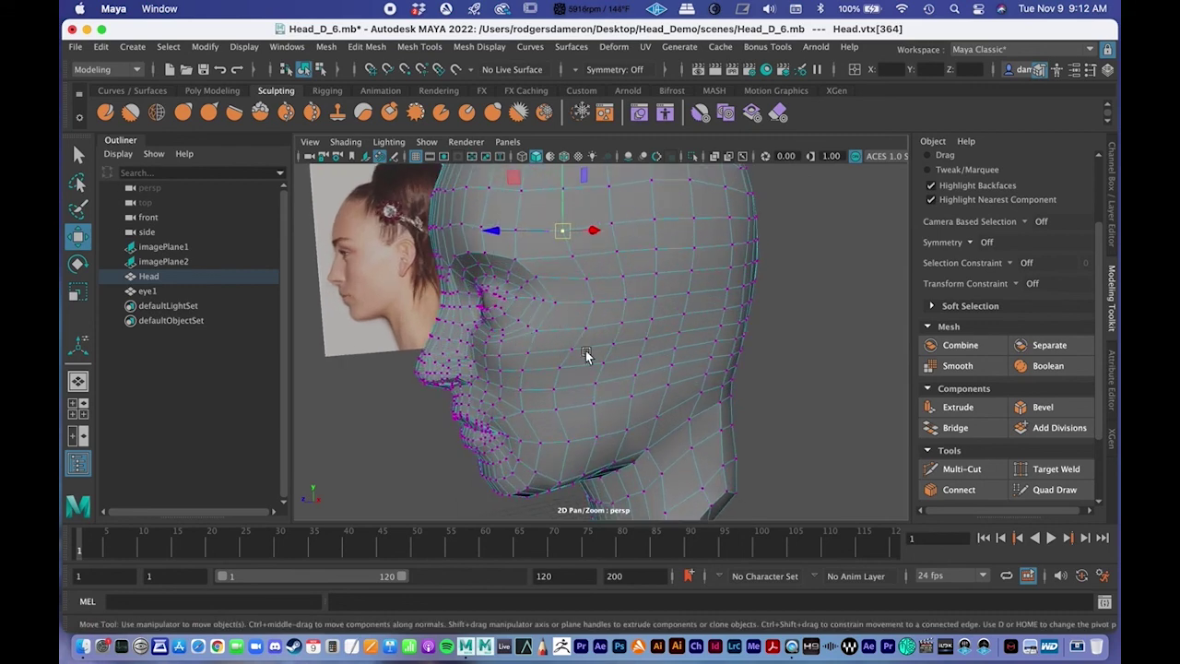
pyautogui.press('q')
pyautogui.keyDown('alt'); pyautogui.moveTo(573, 373); pyautogui.dragTo(589, 378, button='middle'); pyautogui.keyUp('alt')
pyautogui.keyDown('alt'); pyautogui.moveTo(589, 378); pyautogui.dragTo(564, 353, button='right'); pyautogui.keyUp('alt')
pyautogui.keyDown('alt'); pyautogui.moveTo(564, 353); pyautogui.dragTo(593, 365); pyautogui.keyUp('alt')
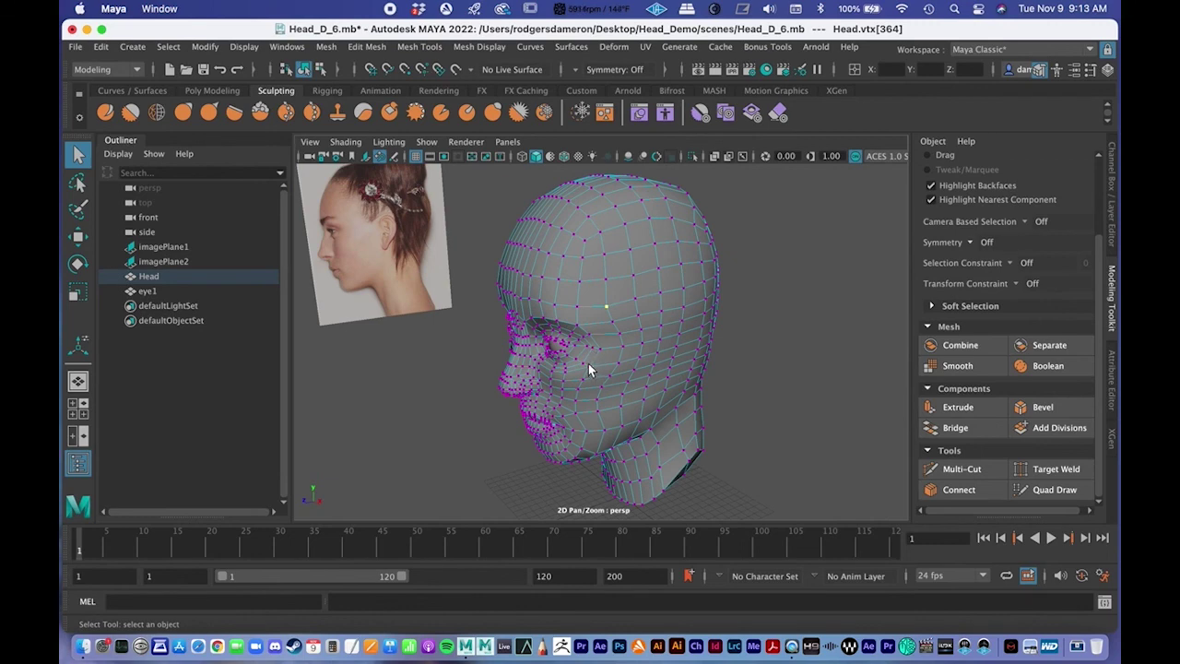
pyautogui.keyDown('alt'); pyautogui.moveTo(610, 360); pyautogui.dragTo(544, 296); pyautogui.keyUp('alt')
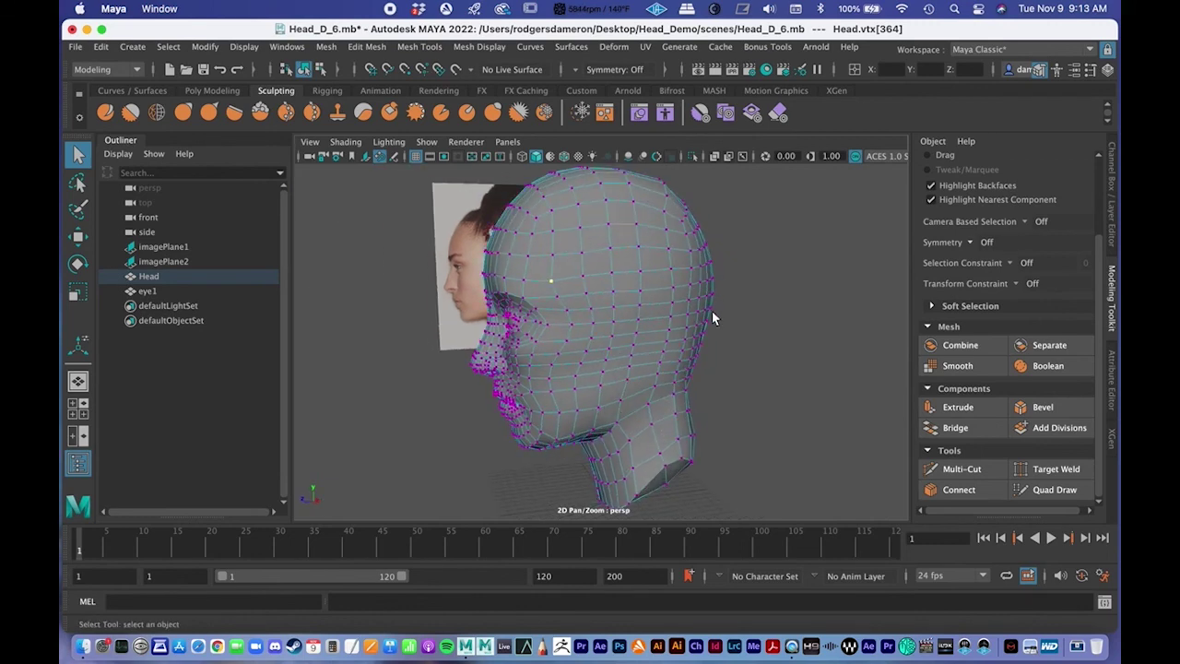
pyautogui.keyDown('alt'); pyautogui.moveTo(670, 350); pyautogui.dragTo(587, 312, button='right'); pyautogui.keyUp('alt')
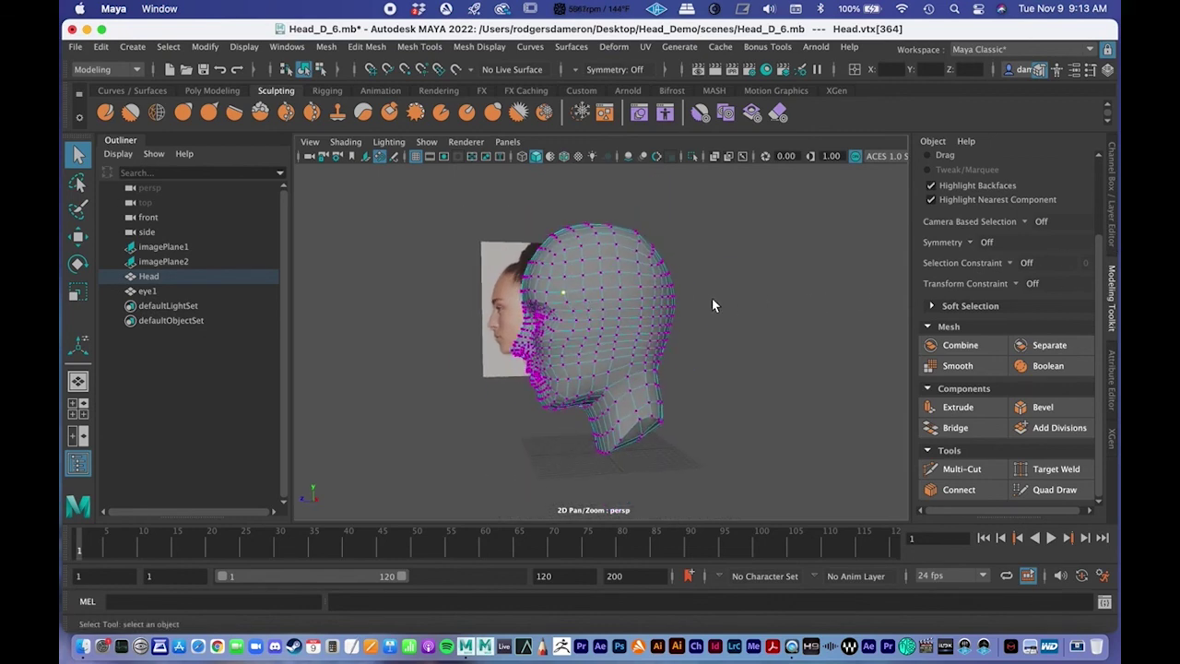
pyautogui.moveTo(587, 244); pyautogui.dragTo(652, 224, button='right')
pyautogui.keyDown('alt'); pyautogui.moveTo(558, 316); pyautogui.dragTo(587, 323); pyautogui.keyUp('alt')
pyautogui.keyDown('alt'); pyautogui.moveTo(587, 322); pyautogui.dragTo(641, 343, button='right'); pyautogui.keyUp('alt')
pyautogui.keyDown('alt'); pyautogui.moveTo(627, 338); pyautogui.dragTo(674, 355); pyautogui.keyUp('alt')
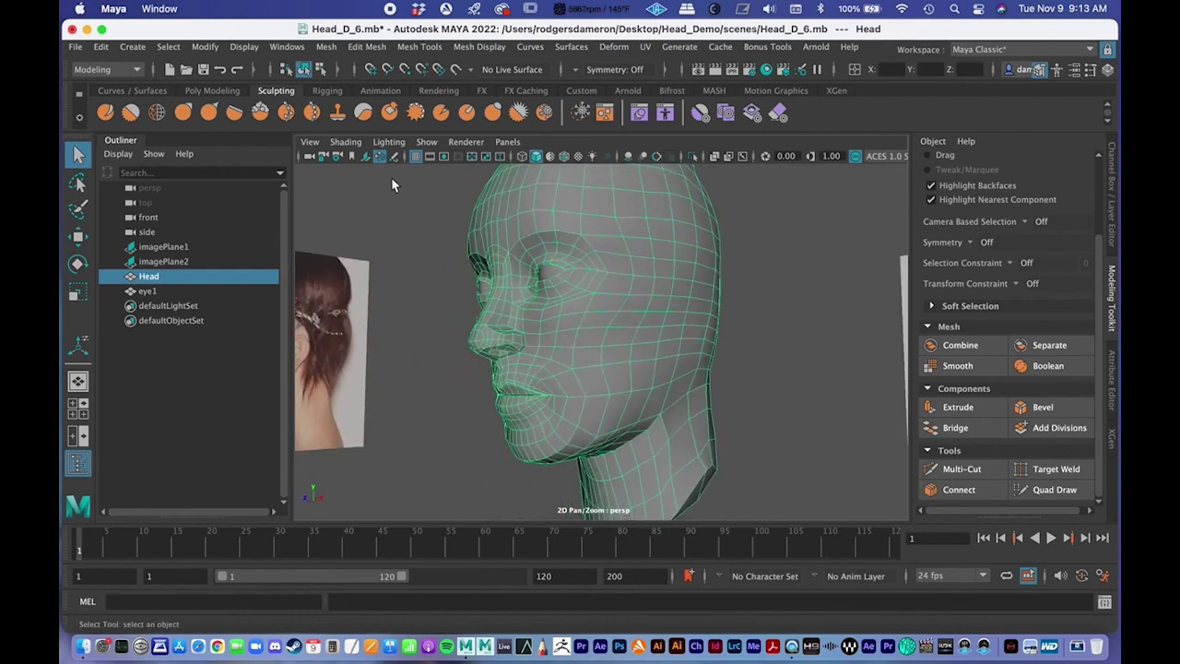
# Compare the Head mesh with the front reference image in the front view
pyautogui.click(213, 92)
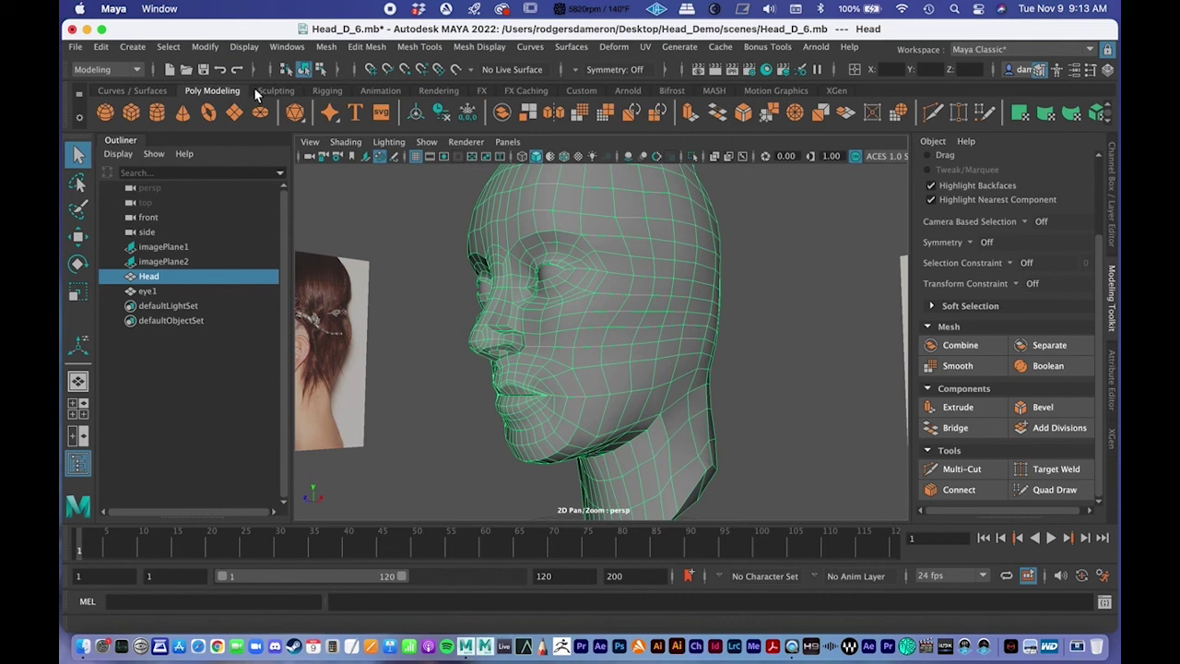
pyautogui.click(272, 88)
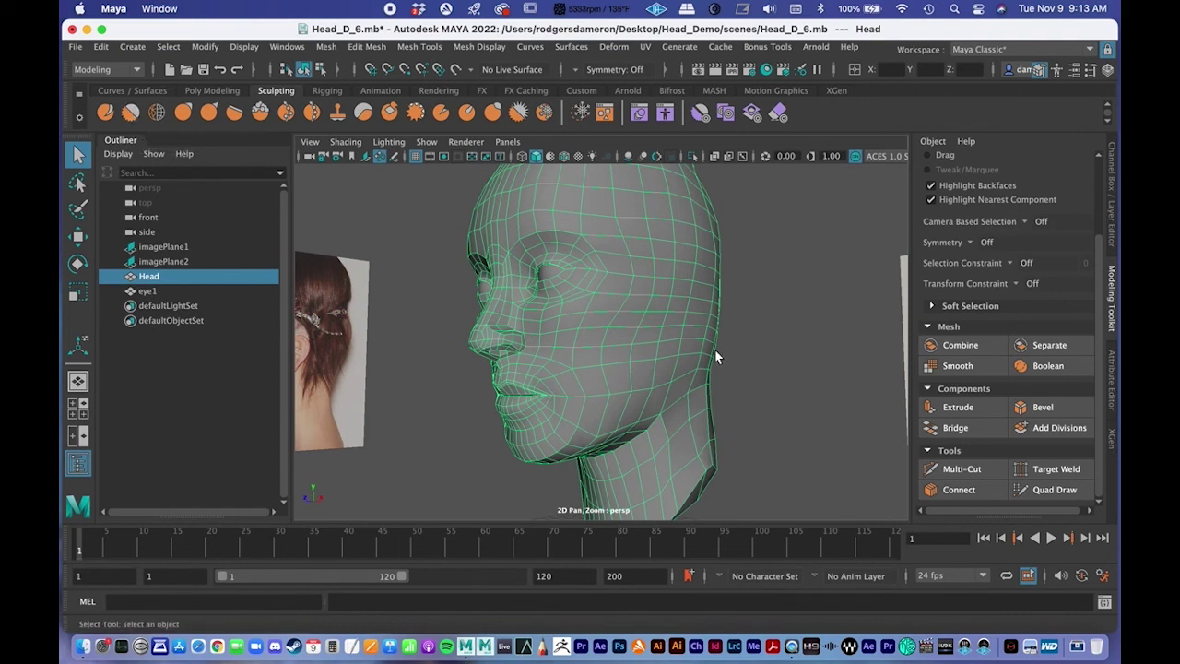
pyautogui.scroll(1, 731, 378)
pyautogui.scroll(-5, 729, 378)
pyautogui.keyDown('alt'); pyautogui.moveTo(647, 370); pyautogui.dragTo(616, 369); pyautogui.keyUp('alt')
pyautogui.press('space')
pyautogui.press('space')
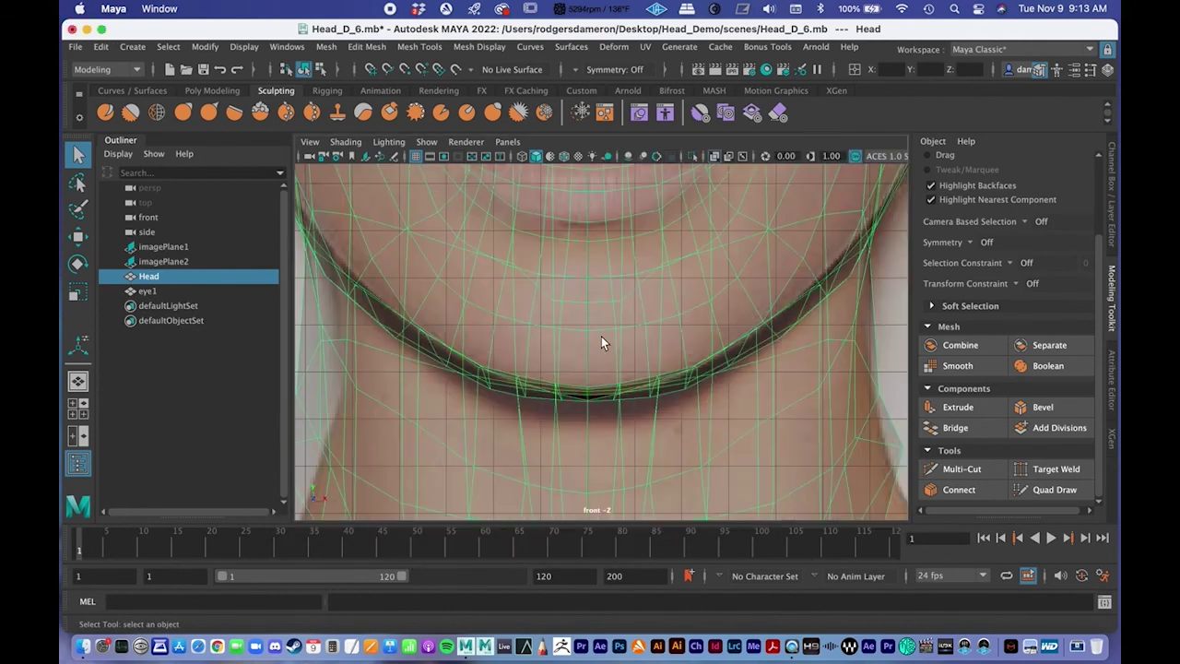
pyautogui.scroll(-5, 601, 335)
pyautogui.keyDown('alt'); pyautogui.moveTo(498, 328); pyautogui.dragTo(556, 388, button='middle'); pyautogui.keyUp('alt')
pyautogui.keyDown('alt'); pyautogui.moveTo(612, 289); pyautogui.dragTo(610, 337, button='middle'); pyautogui.keyUp('alt')
pyautogui.press('space')
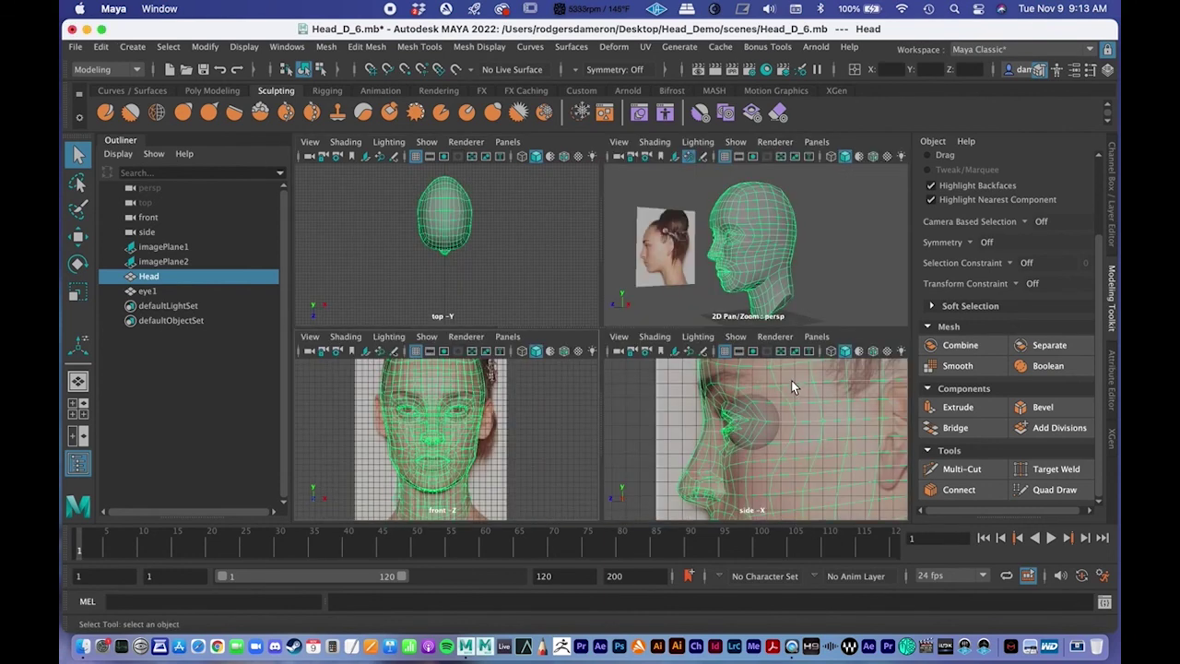
pyautogui.press('space')
pyautogui.keyDown('alt'); pyautogui.moveTo(781, 406); pyautogui.dragTo(664, 262, button='middle'); pyautogui.keyUp('alt')
pyautogui.keyDown('alt'); pyautogui.moveTo(652, 276); pyautogui.dragTo(408, 285, button='right'); pyautogui.keyUp('alt')
pyautogui.keyDown('alt'); pyautogui.moveTo(578, 291); pyautogui.dragTo(569, 380, button='middle'); pyautogui.keyUp('alt')
pyautogui.keyDown('alt'); pyautogui.moveTo(593, 373); pyautogui.dragTo(541, 357, button='right'); pyautogui.keyUp('alt')
pyautogui.keyDown('alt'); pyautogui.moveTo(541, 356); pyautogui.dragTo(521, 311, button='middle'); pyautogui.keyUp('alt')
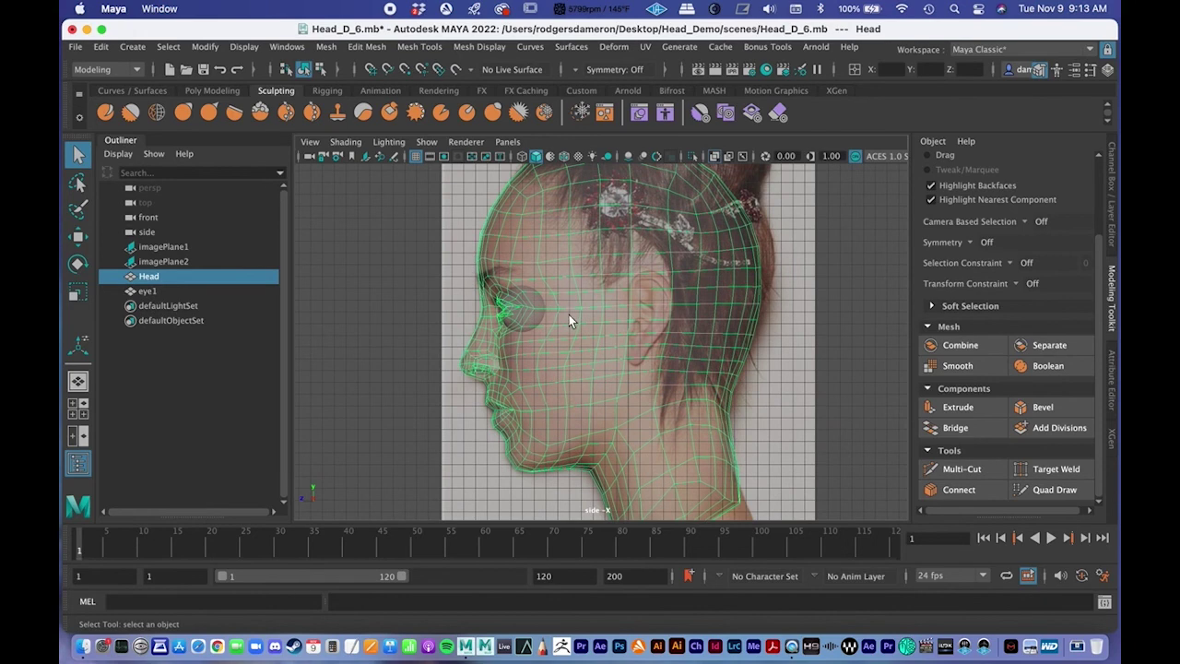
pyautogui.press('space')
pyautogui.press('space')
pyautogui.keyDown('alt'); pyautogui.moveTo(689, 276); pyautogui.dragTo(648, 271); pyautogui.keyUp('alt')
pyautogui.keyDown('alt'); pyautogui.moveTo(648, 271); pyautogui.dragTo(581, 353, button='right'); pyautogui.keyUp('alt')
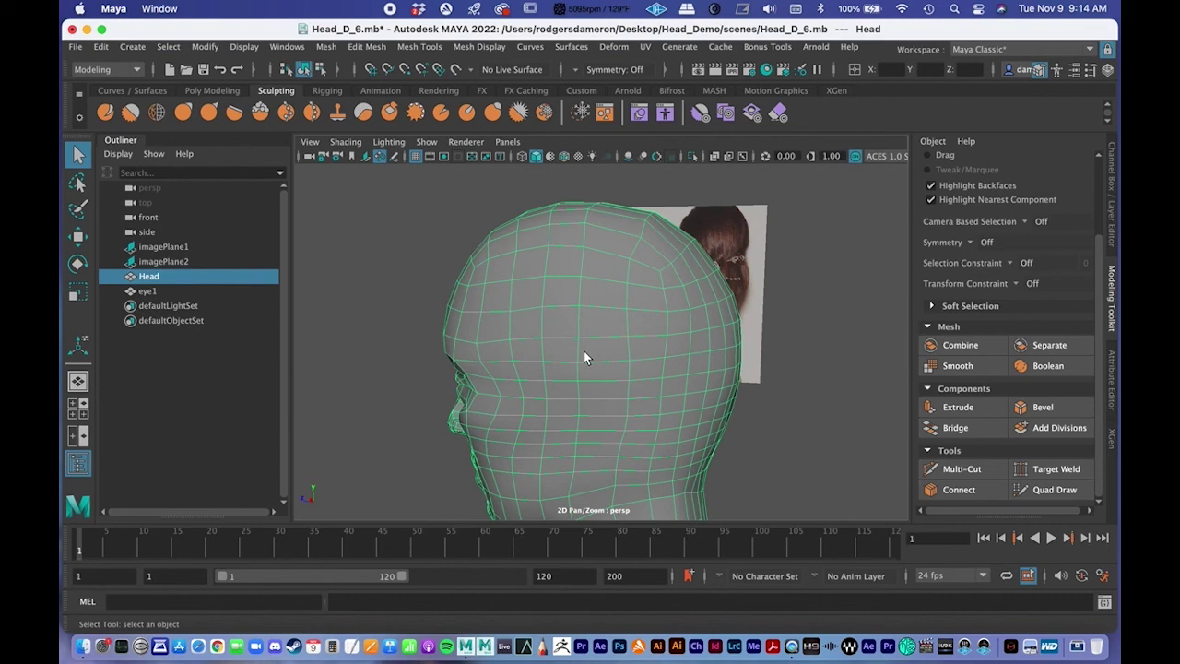
pyautogui.scroll(-6, 583, 351)
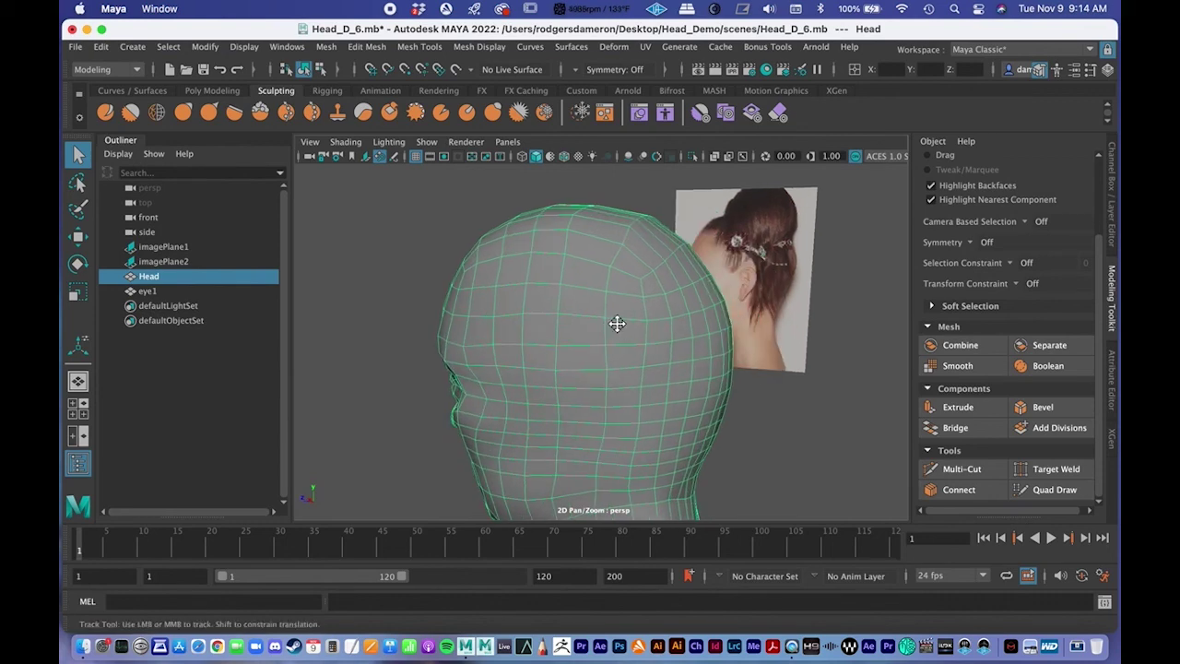
# Activate the Relax sculpting tool on the Head and set its symmetry to Object X
pyautogui.moveTo(602, 319); pyautogui.dragTo(674, 221, button='right')
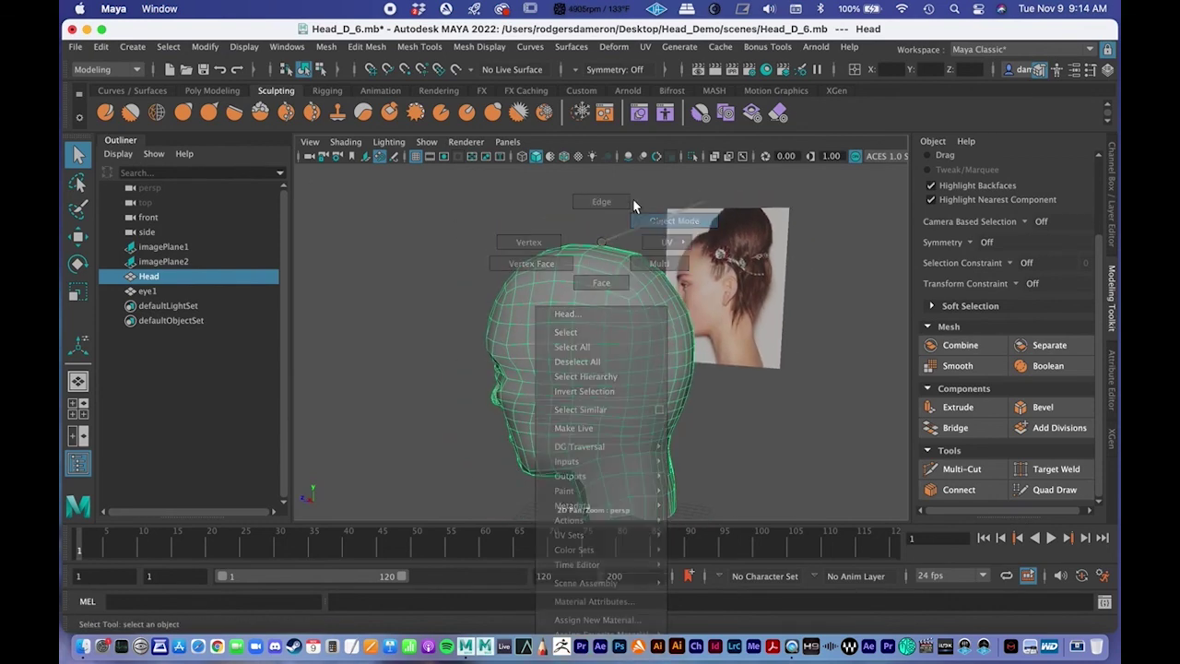
pyautogui.click(156, 114)
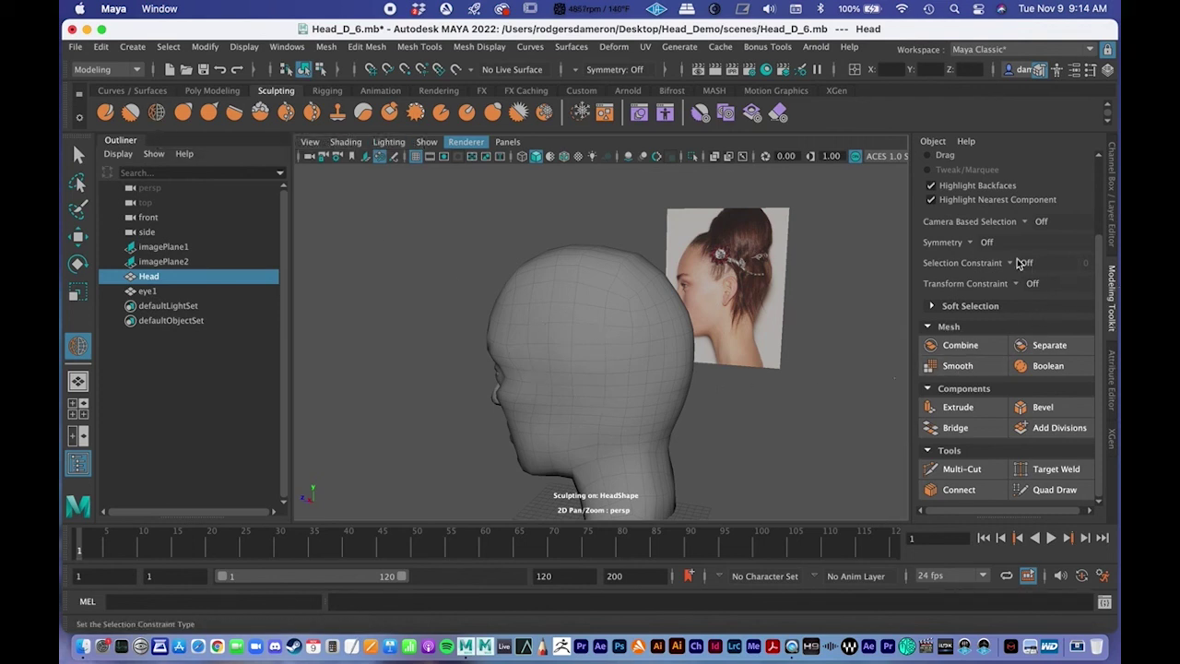
pyautogui.click(973, 246)
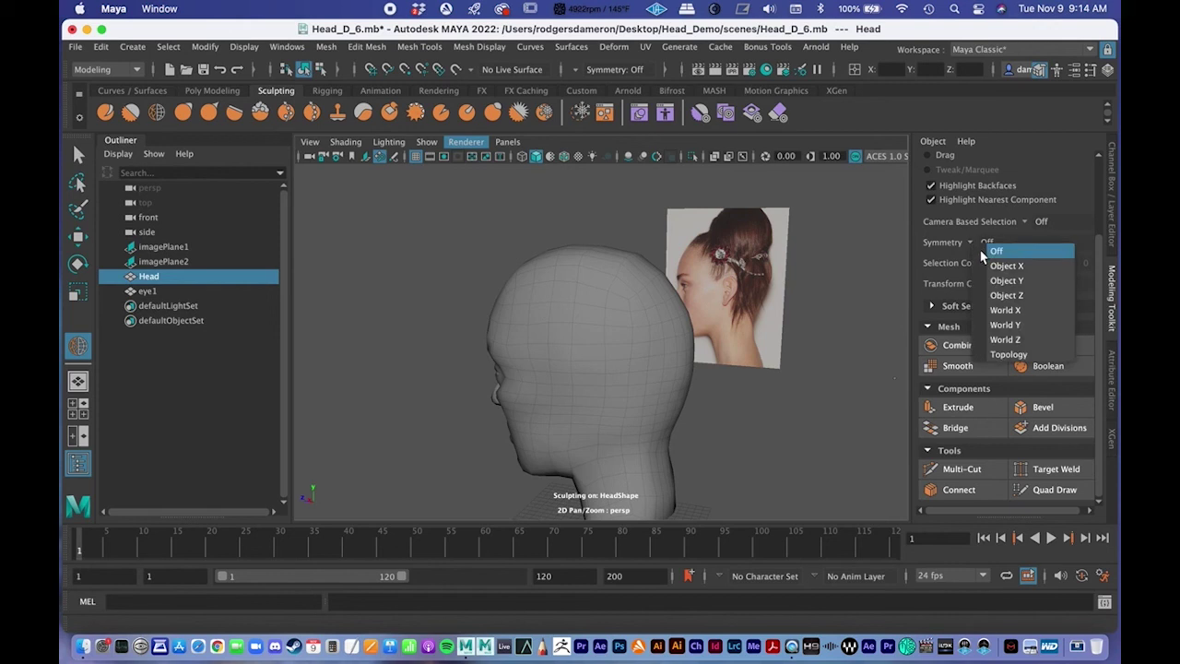
pyautogui.click(993, 265)
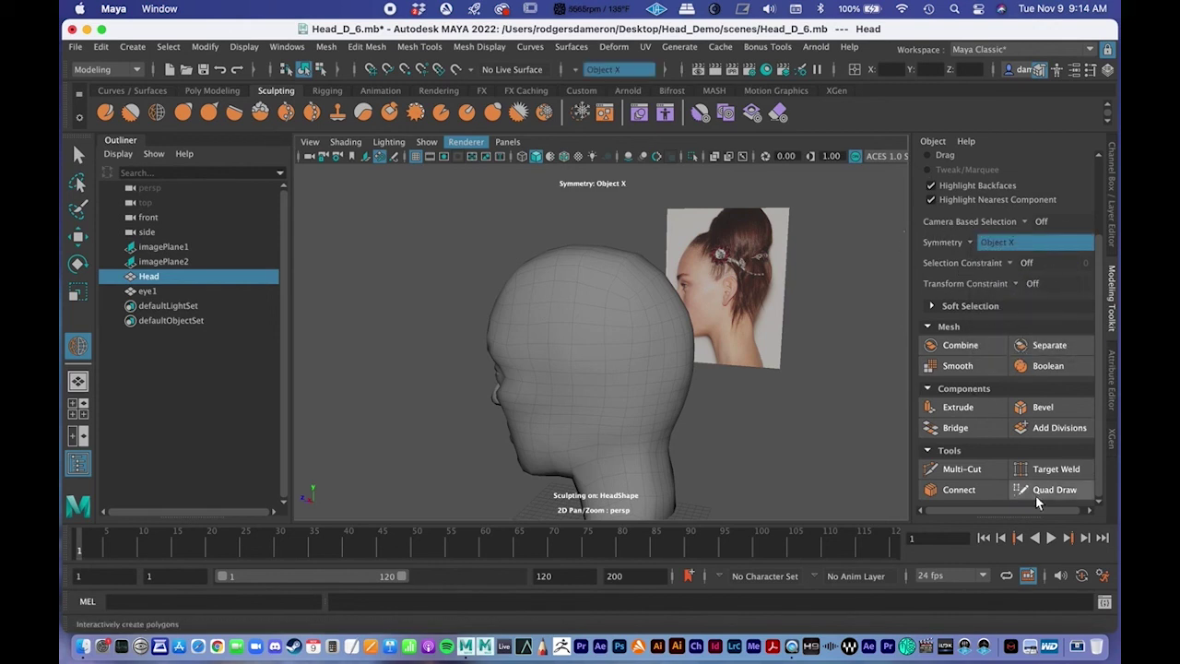
pyautogui.keyDown('alt'); pyautogui.moveTo(903, 381); pyautogui.dragTo(593, 345); pyautogui.keyUp('alt')
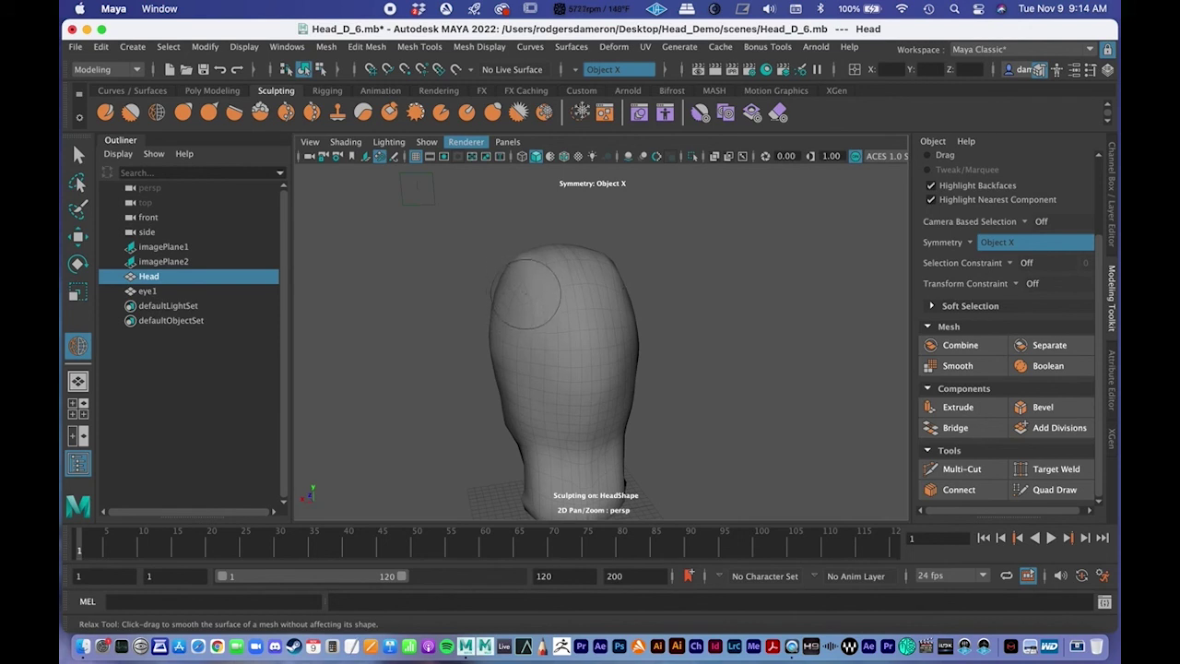
pyautogui.keyDown('alt'); pyautogui.moveTo(526, 293); pyautogui.dragTo(553, 373); pyautogui.keyUp('alt')
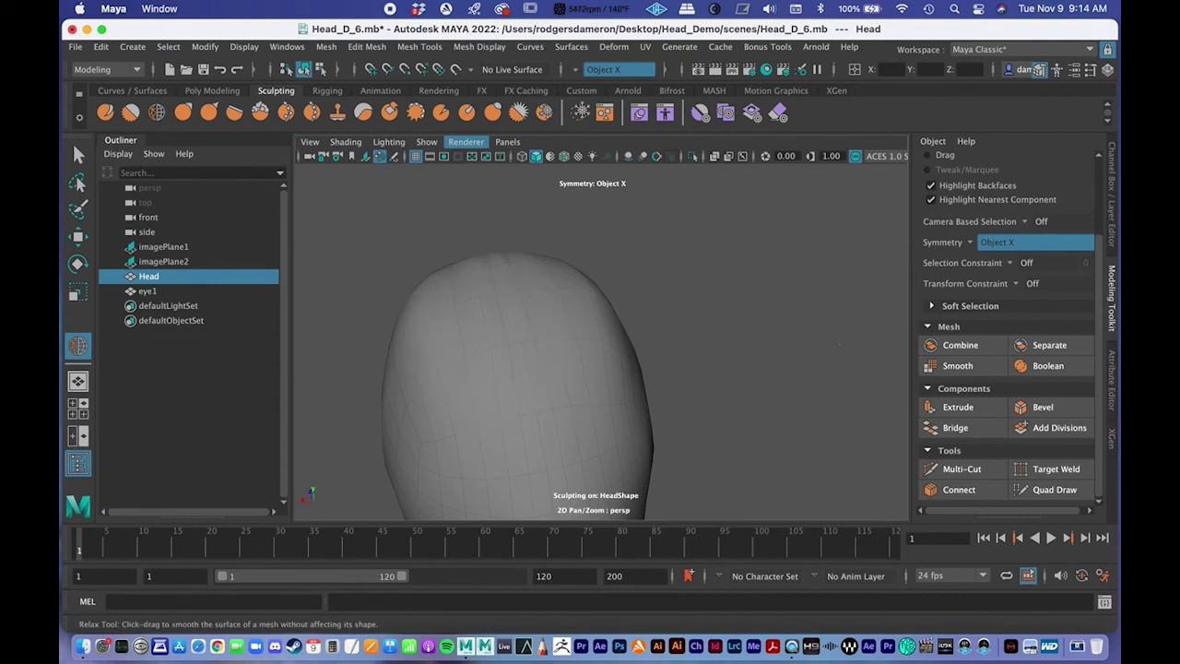
# Open the Relax Tool's settings and adjust the brush size to 1.493
pyautogui.doubleClick(157, 112)
pyautogui.moveTo(214, 213)
pyautogui.mouseDown()
pyautogui.moveTo(166, 169)
pyautogui.moveTo(191, 179)
pyautogui.mouseUp()
pyautogui.keyDown('alt'); pyautogui.moveTo(509, 307); pyautogui.dragTo(648, 277, button='middle'); pyautogui.keyUp('alt')
pyautogui.keyDown('alt'); pyautogui.moveTo(653, 275); pyautogui.dragTo(643, 295, button='right'); pyautogui.keyUp('alt')
pyautogui.moveTo(233, 231)
pyautogui.mouseDown()
pyautogui.moveTo(360, 237)
pyautogui.moveTo(298, 228)
pyautogui.mouseUp()
pyautogui.keyDown('alt'); pyautogui.moveTo(652, 330); pyautogui.dragTo(604, 329); pyautogui.keyUp('alt')
pyautogui.keyDown('alt'); pyautogui.moveTo(603, 329); pyautogui.dragTo(535, 319, button='right'); pyautogui.keyUp('alt')
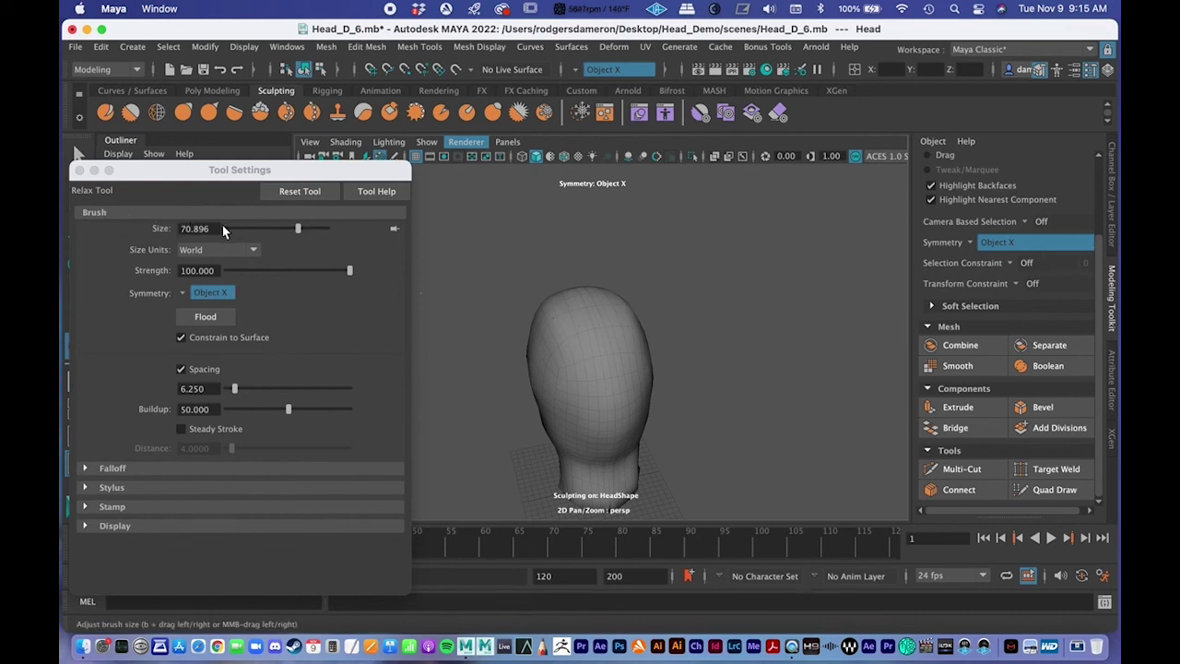
pyautogui.moveTo(285, 232); pyautogui.dragTo(229, 232)
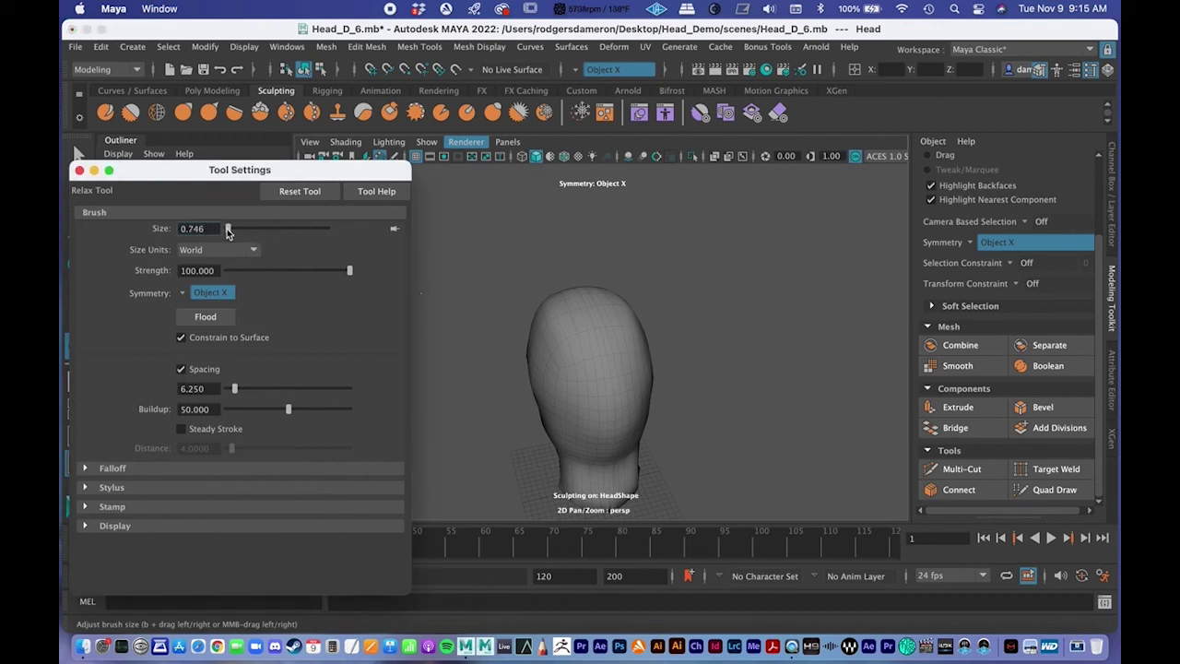
pyautogui.keyDown('alt'); pyautogui.moveTo(569, 329); pyautogui.dragTo(710, 345, button='right'); pyautogui.keyUp('alt')
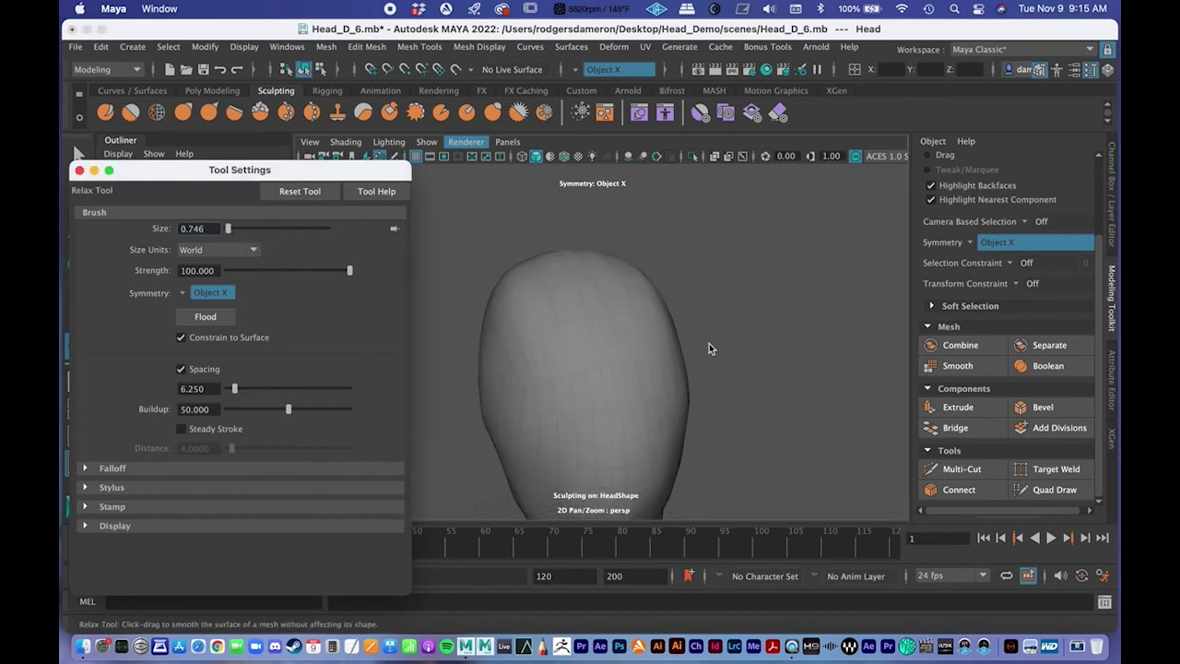
pyautogui.moveTo(227, 227); pyautogui.dragTo(232, 228)
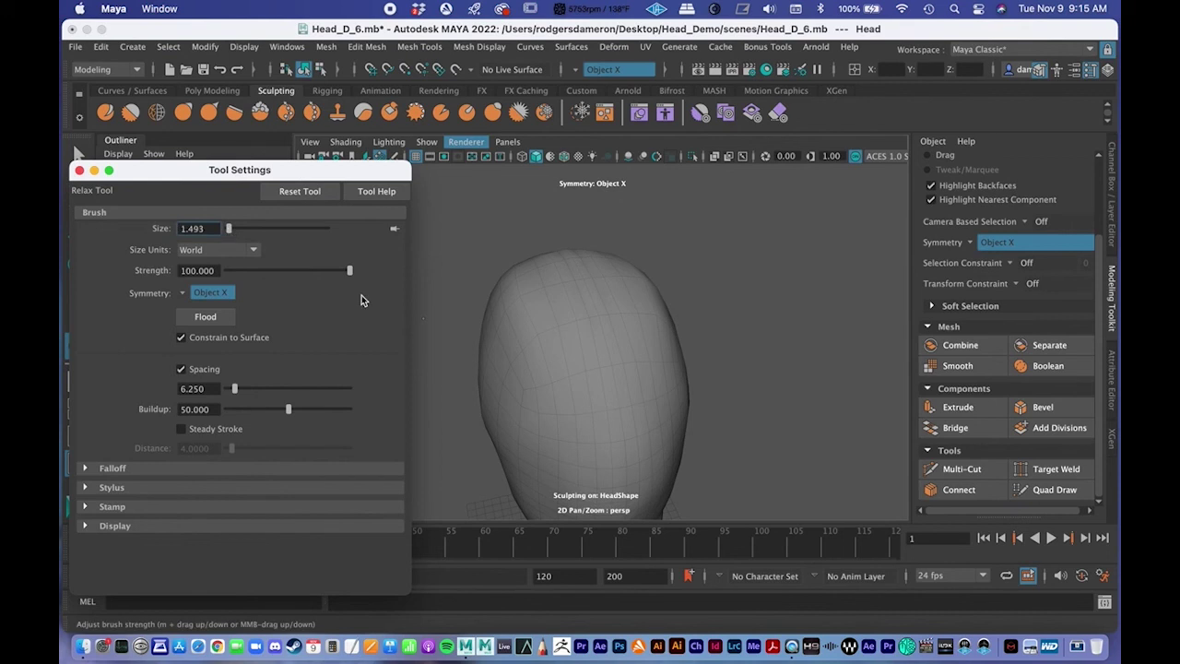
# Set the Relax brush strength to 50.610 and its size to 2.239
pyautogui.keyDown('alt'); pyautogui.moveTo(544, 322); pyautogui.dragTo(555, 325); pyautogui.keyUp('alt')
pyautogui.keyDown('alt'); pyautogui.moveTo(557, 324); pyautogui.dragTo(525, 322, button='right'); pyautogui.keyUp('alt')
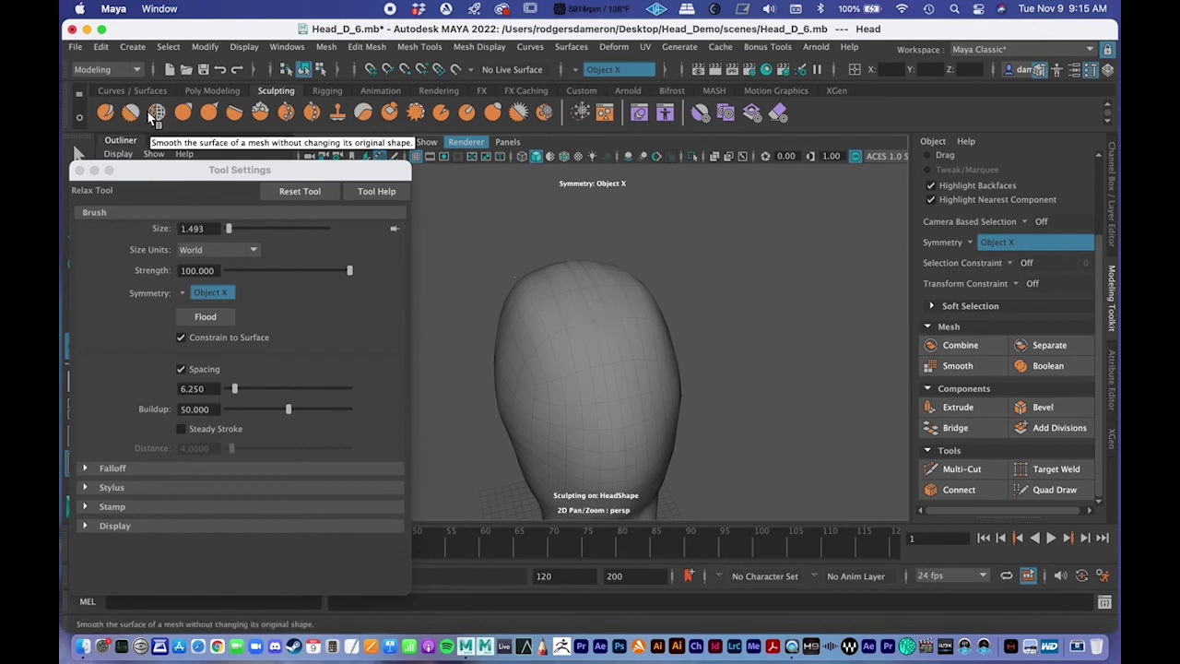
pyautogui.click(177, 177)
pyautogui.moveTo(178, 175); pyautogui.dragTo(178, 177)
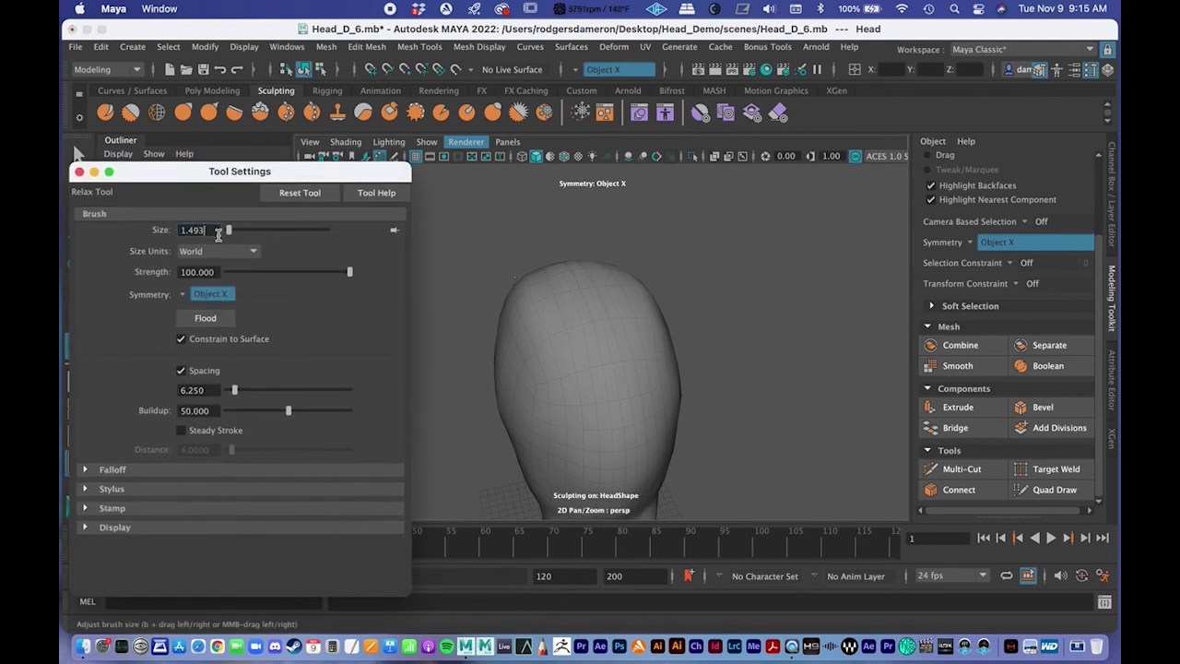
pyautogui.keyDown('alt'); pyautogui.moveTo(570, 330); pyautogui.dragTo(579, 334, button='middle'); pyautogui.keyUp('alt')
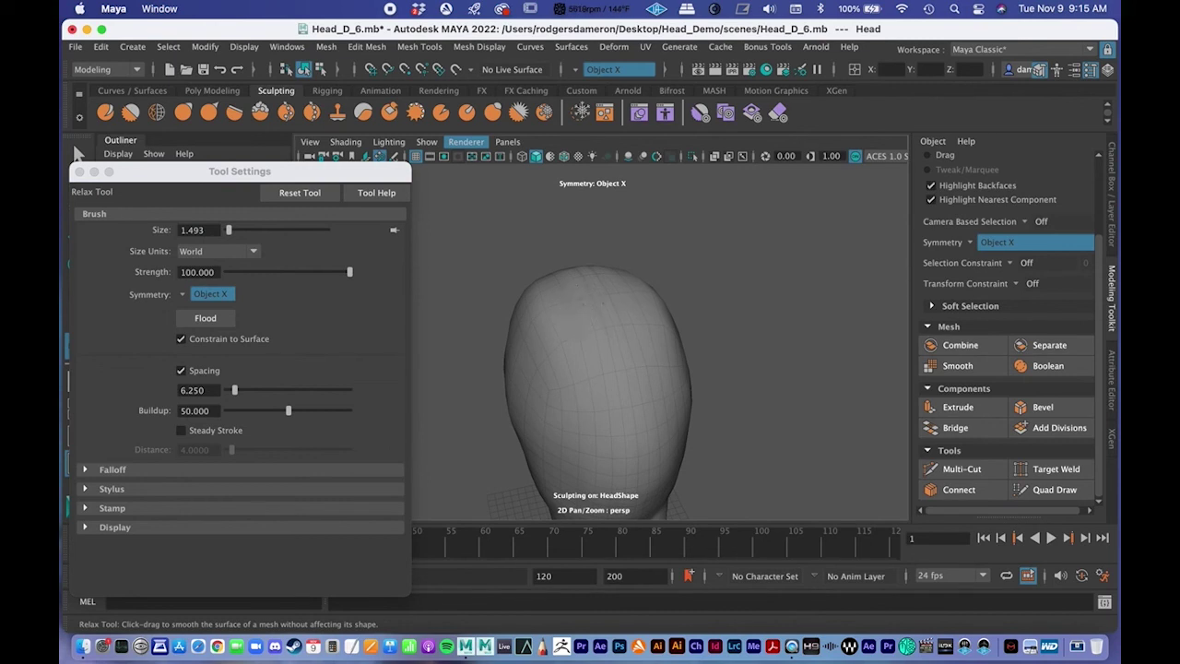
pyautogui.keyDown('alt'); pyautogui.moveTo(587, 347); pyautogui.dragTo(621, 430); pyautogui.keyUp('alt')
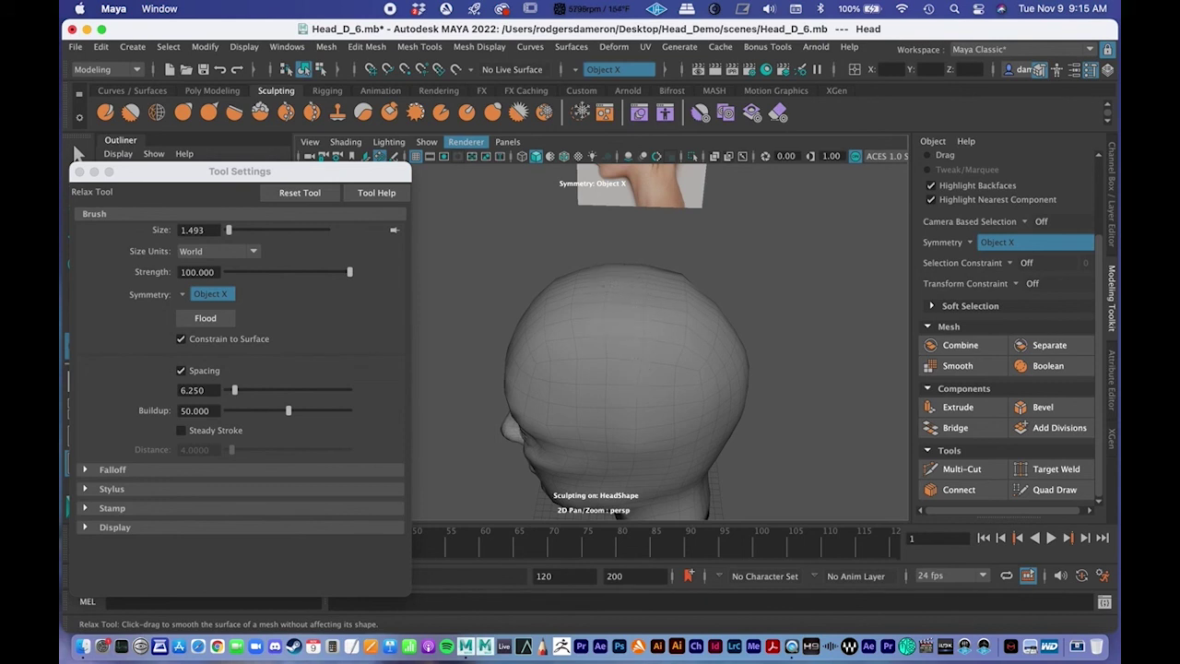
pyautogui.keyDown('alt'); pyautogui.moveTo(608, 336); pyautogui.dragTo(594, 365); pyautogui.keyUp('alt')
pyautogui.click(297, 278)
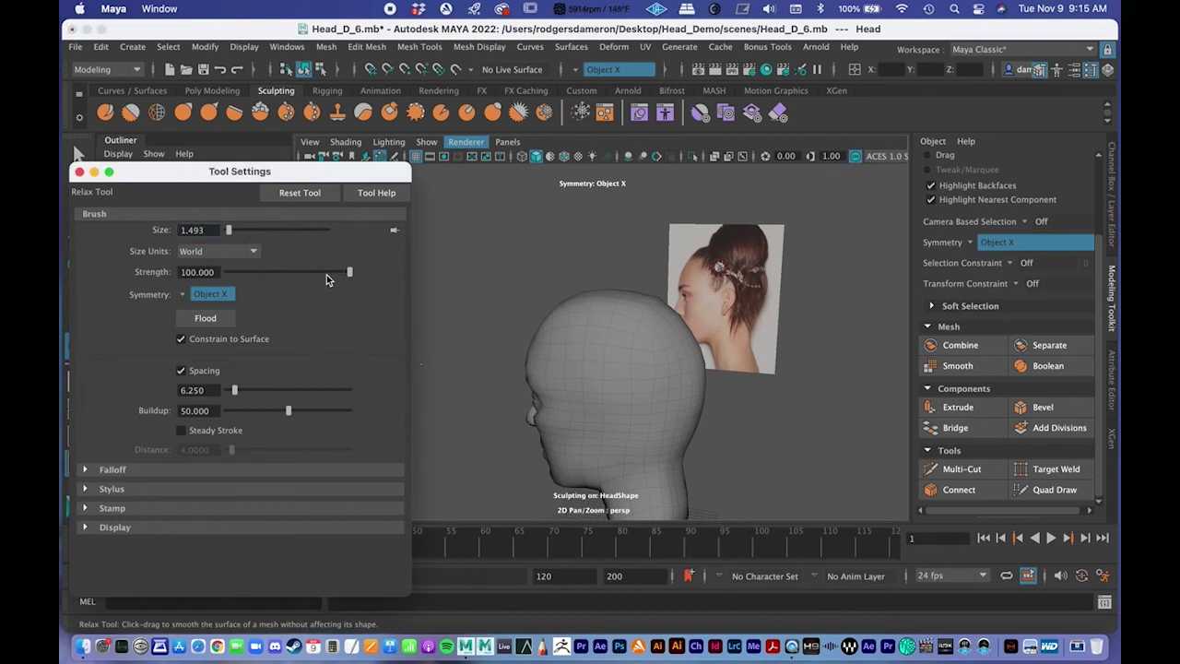
pyautogui.keyDown('alt'); pyautogui.moveTo(595, 361); pyautogui.dragTo(735, 366, button='right'); pyautogui.keyUp('alt')
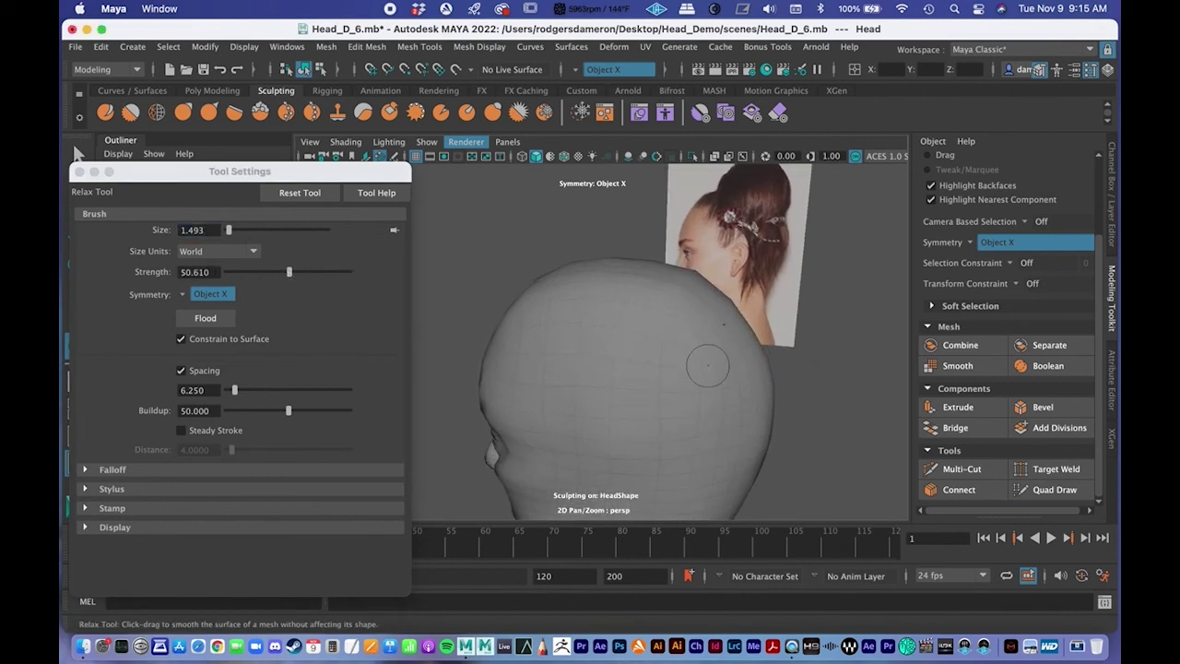
pyautogui.click(230, 231)
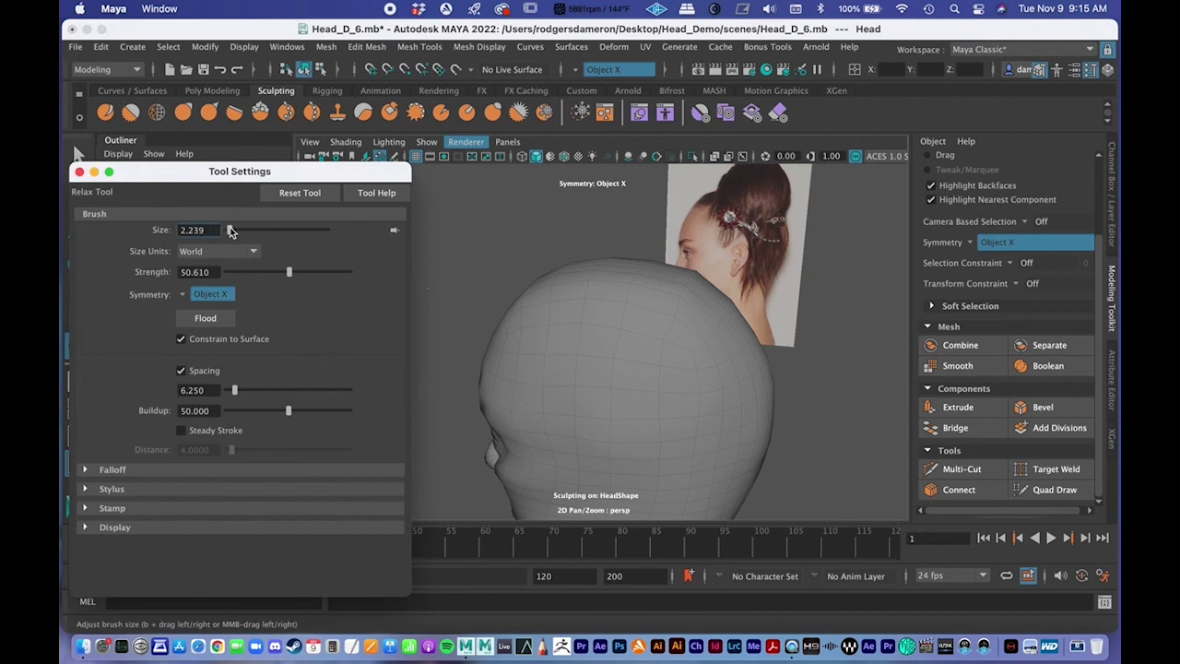
# Relax the surface over the back of the Head, from the crown down to the base of the neck
pyautogui.keyDown('alt'); pyautogui.moveTo(526, 194); pyautogui.dragTo(585, 261); pyautogui.keyUp('alt')
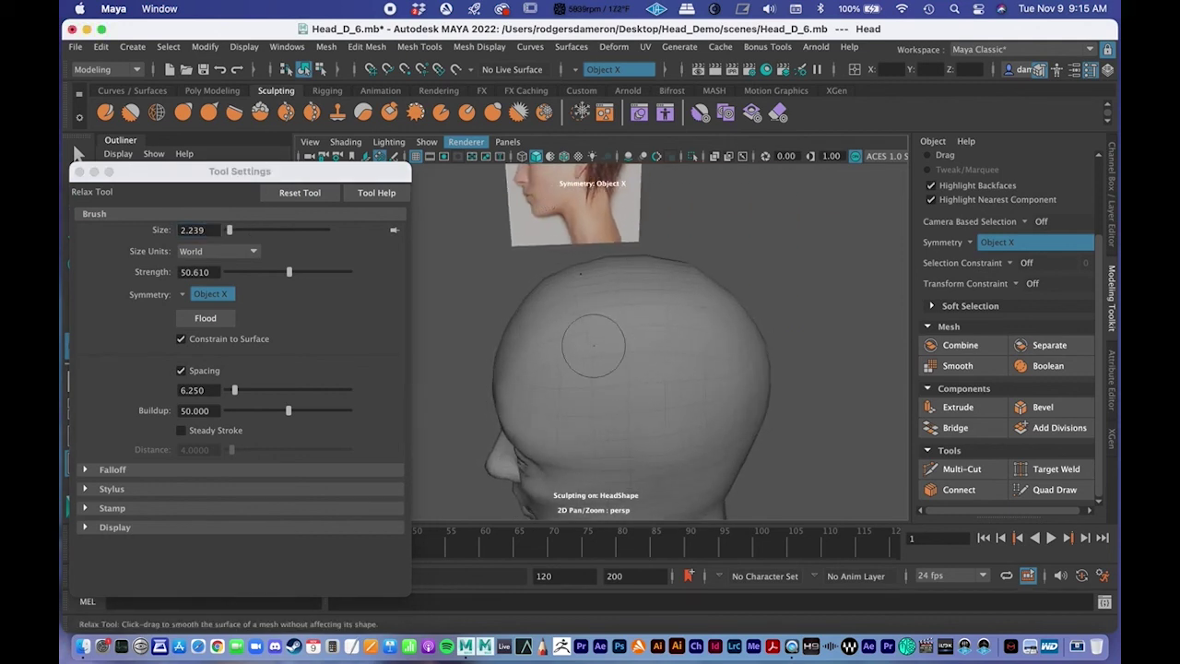
pyautogui.moveTo(742, 368)
pyautogui.keyDown('alt'); pyautogui.mouseDown()
pyautogui.moveTo(756, 377)
pyautogui.moveTo(719, 374)
pyautogui.mouseUp(); pyautogui.keyUp('alt')
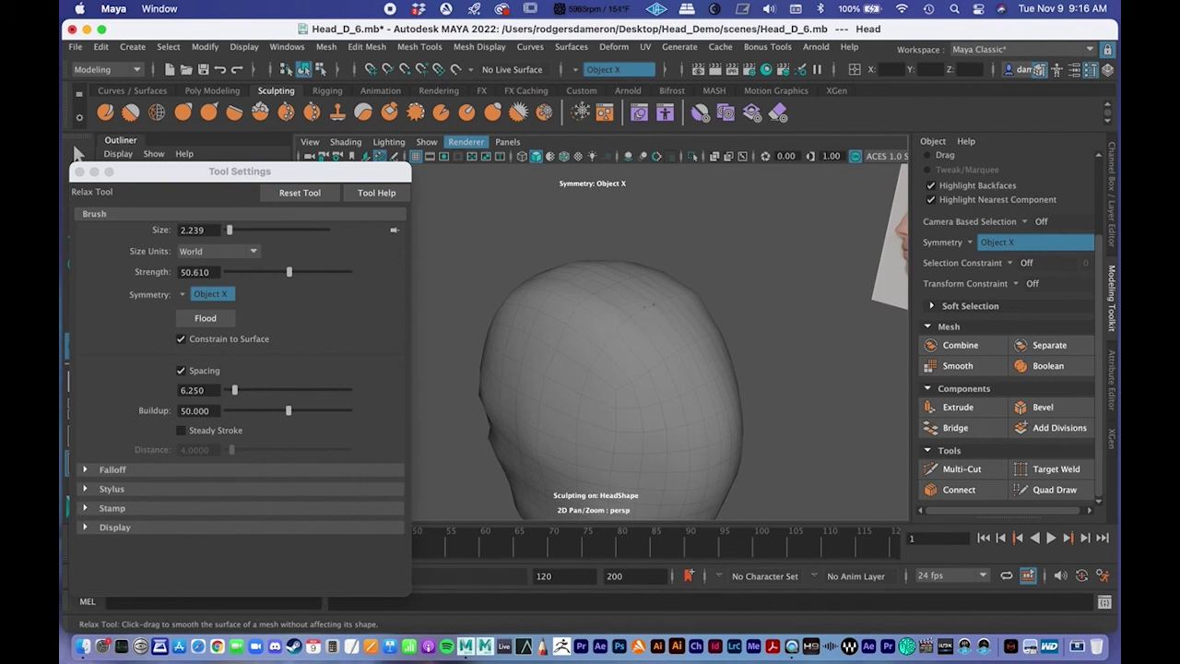
pyautogui.keyDown('alt'); pyautogui.moveTo(675, 336); pyautogui.dragTo(654, 367); pyautogui.keyUp('alt')
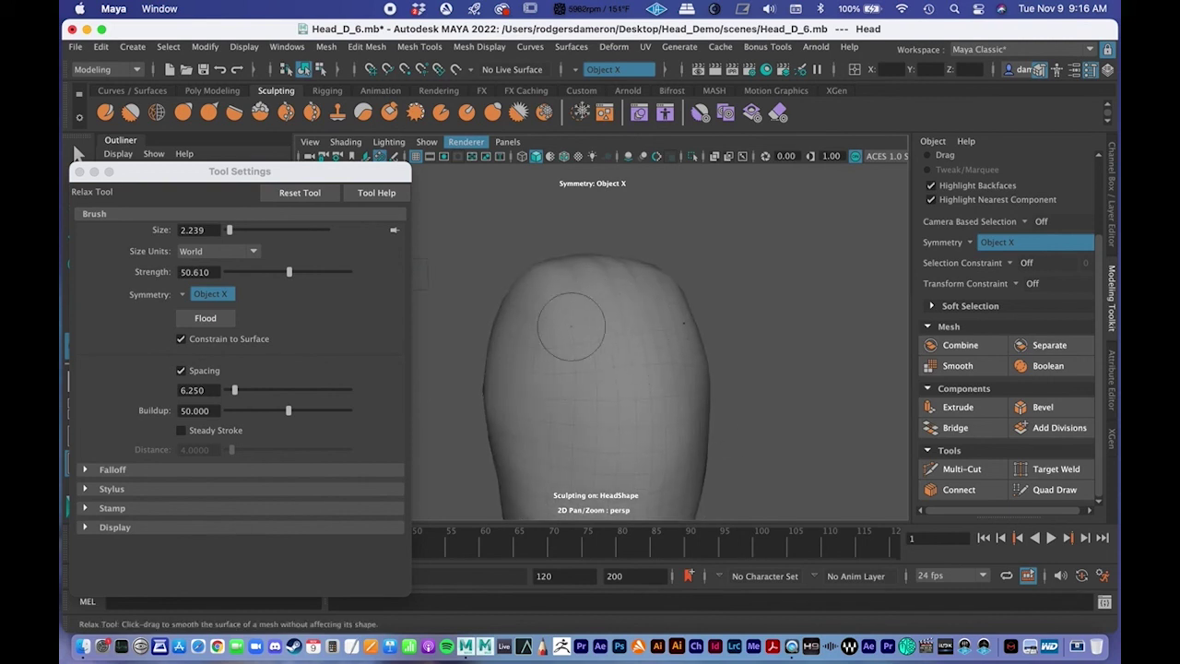
pyautogui.keyDown('alt'); pyautogui.moveTo(630, 386); pyautogui.dragTo(560, 362); pyautogui.keyUp('alt')
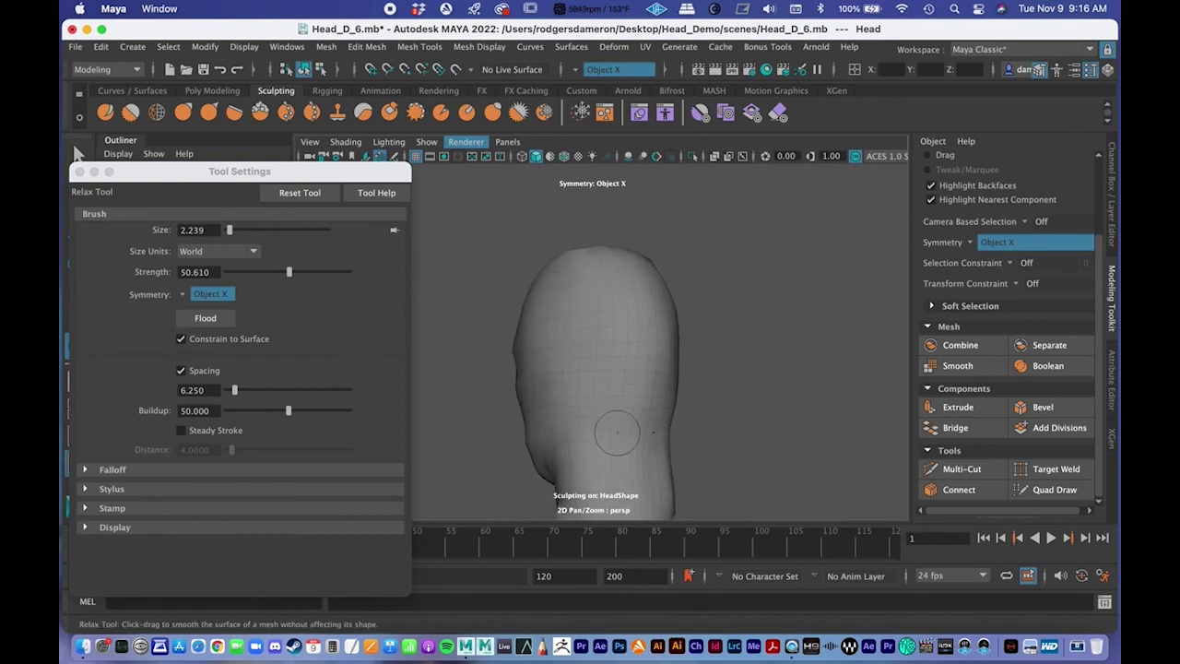
pyautogui.keyDown('alt'); pyautogui.moveTo(632, 441); pyautogui.dragTo(575, 434); pyautogui.keyUp('alt')
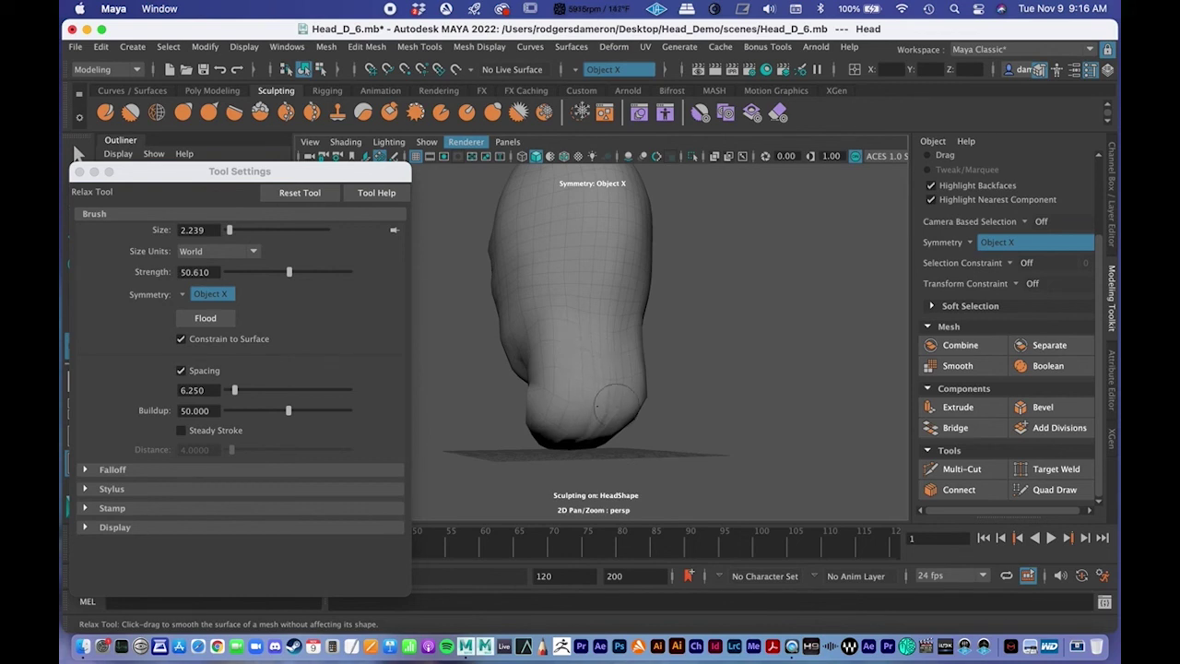
pyautogui.moveTo(604, 424)
pyautogui.keyDown('alt'); pyautogui.mouseDown()
pyautogui.moveTo(591, 369)
pyautogui.moveTo(598, 351)
pyautogui.moveTo(630, 344)
pyautogui.mouseUp(); pyautogui.keyUp('alt')
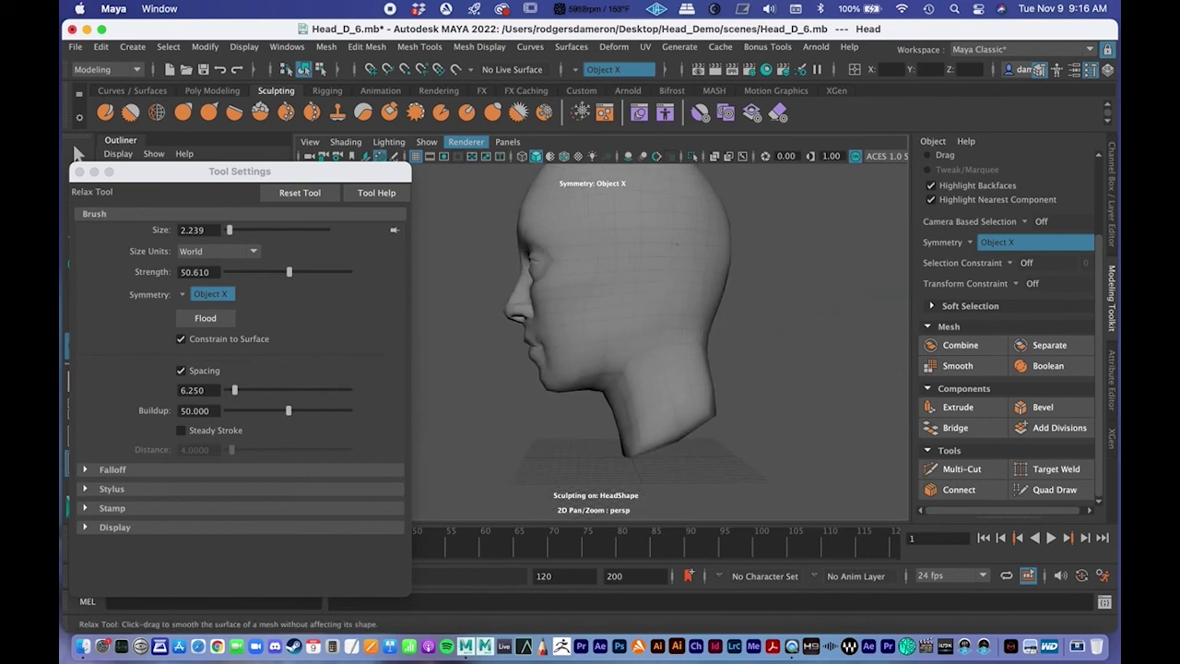
# Relax the sides and top of the skull and the forehead to even out the edge spacing
pyautogui.keyDown('alt'); pyautogui.moveTo(683, 180); pyautogui.dragTo(676, 359); pyautogui.keyUp('alt')
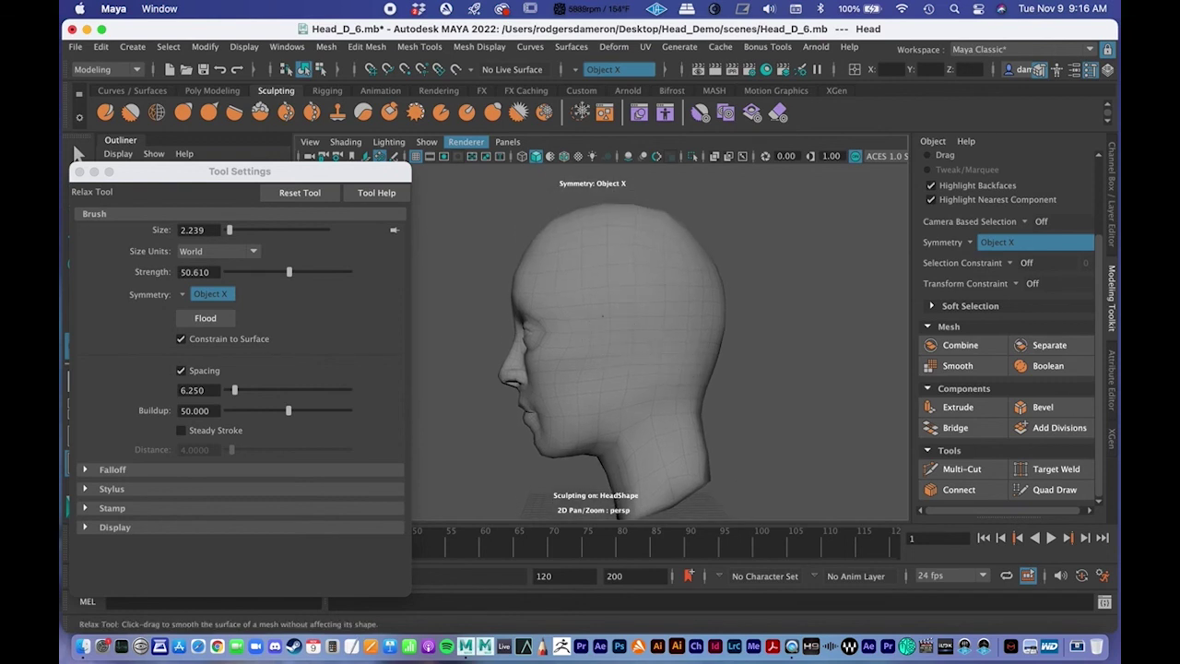
pyautogui.keyDown('alt'); pyautogui.moveTo(610, 365); pyautogui.dragTo(647, 414); pyautogui.keyUp('alt')
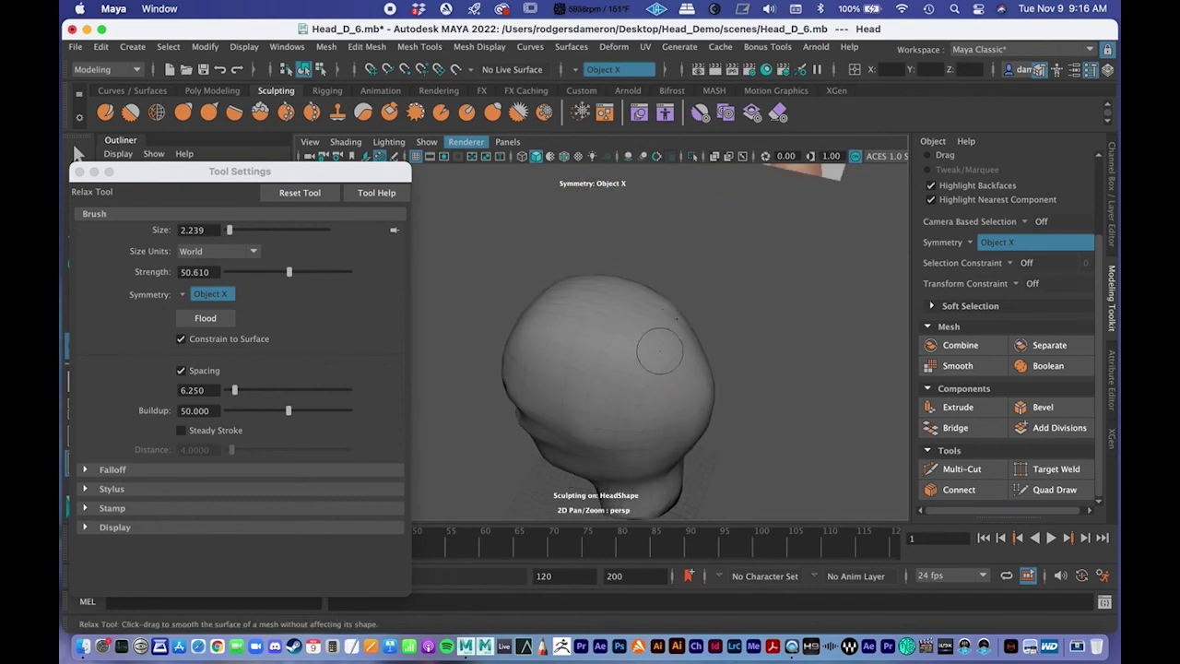
pyautogui.moveTo(654, 382)
pyautogui.keyDown('alt'); pyautogui.mouseDown()
pyautogui.moveTo(641, 418)
pyautogui.moveTo(605, 369)
pyautogui.mouseUp(); pyautogui.keyUp('alt')
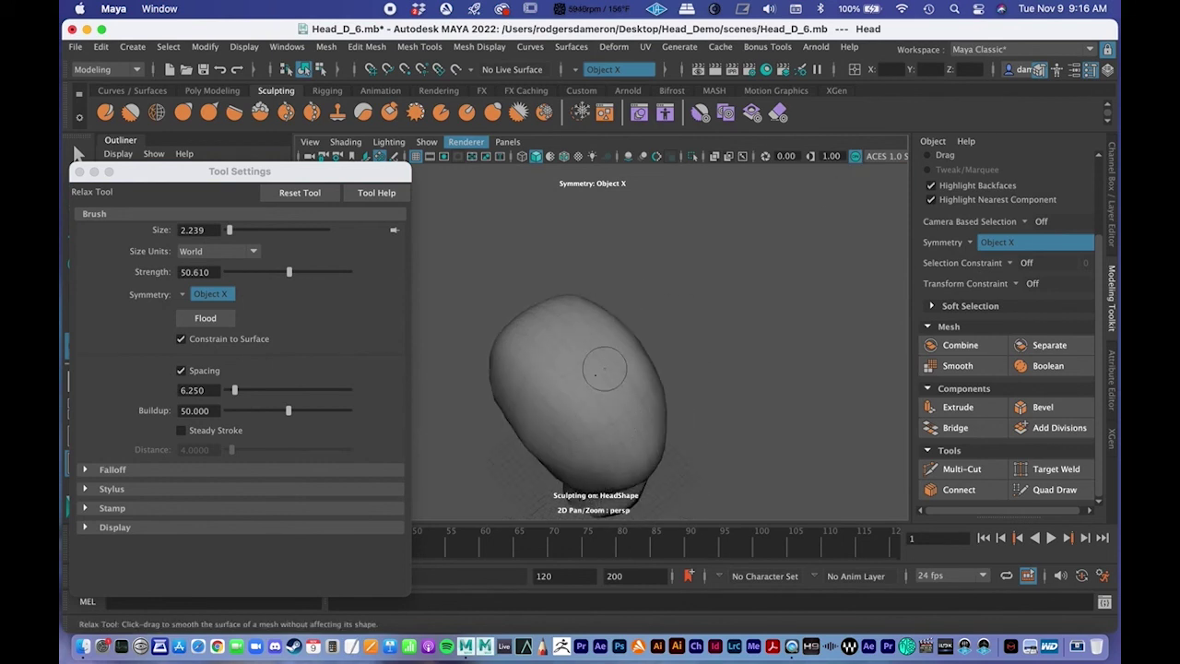
pyautogui.keyDown('alt'); pyautogui.moveTo(575, 366); pyautogui.dragTo(627, 371); pyautogui.keyUp('alt')
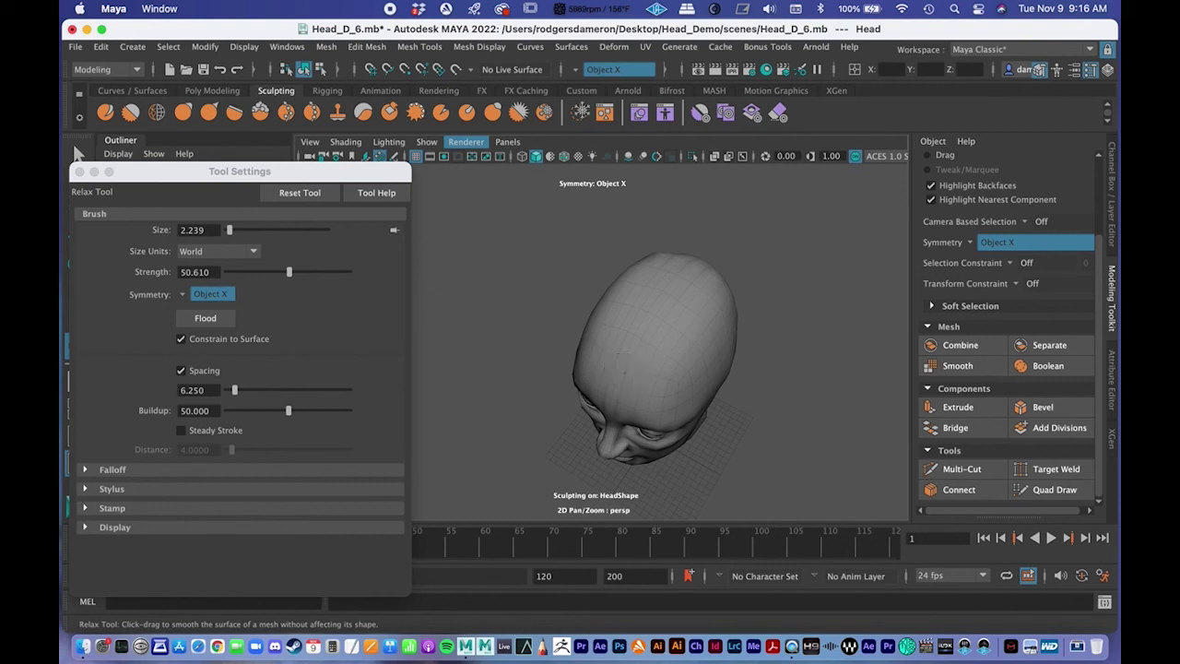
pyautogui.keyDown('alt'); pyautogui.moveTo(656, 342); pyautogui.dragTo(636, 364); pyautogui.keyUp('alt')
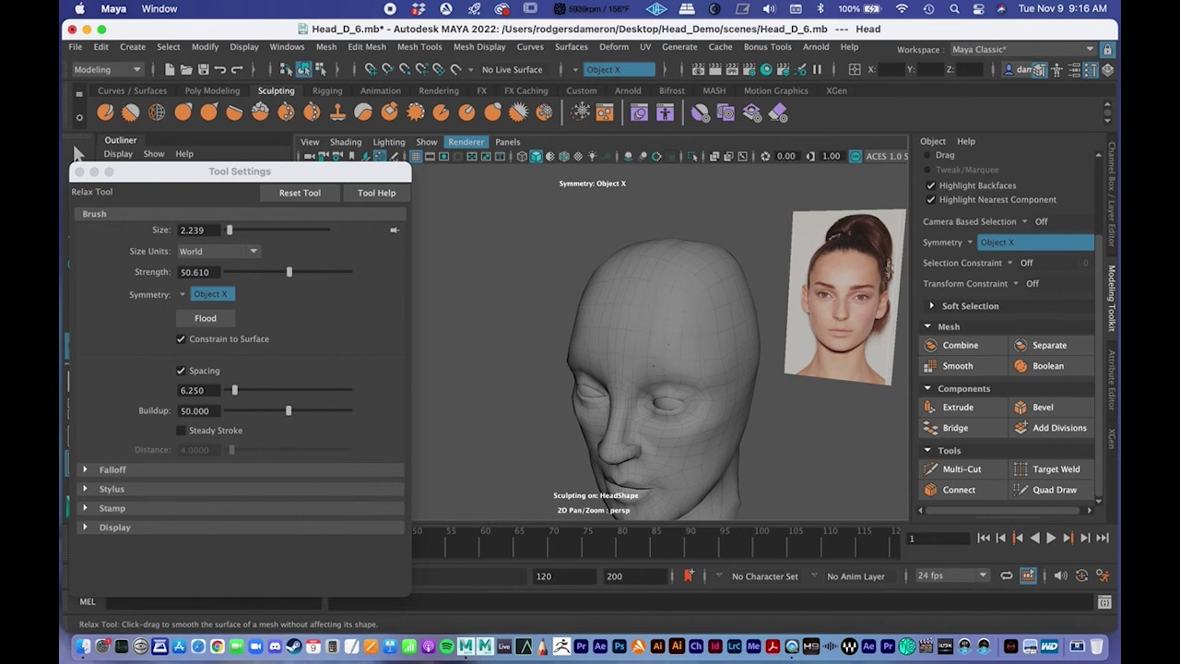
pyautogui.keyDown('alt'); pyautogui.moveTo(689, 296); pyautogui.dragTo(698, 311); pyautogui.keyUp('alt')
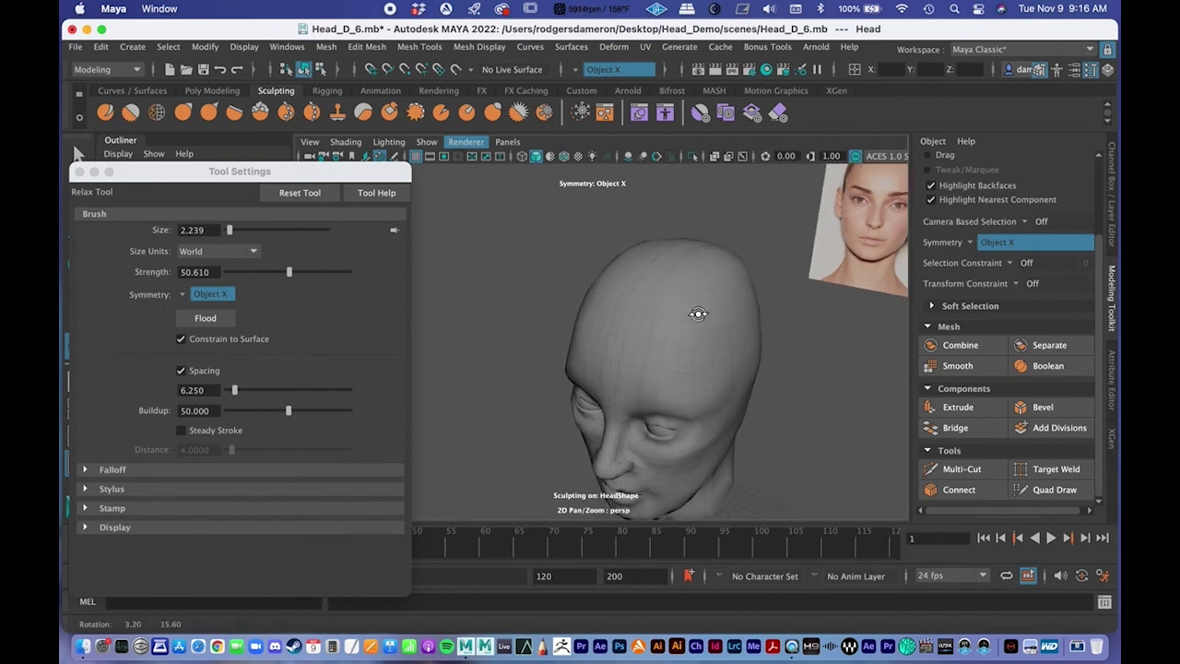
pyautogui.keyDown('alt'); pyautogui.moveTo(684, 257); pyautogui.dragTo(657, 301); pyautogui.keyUp('alt')
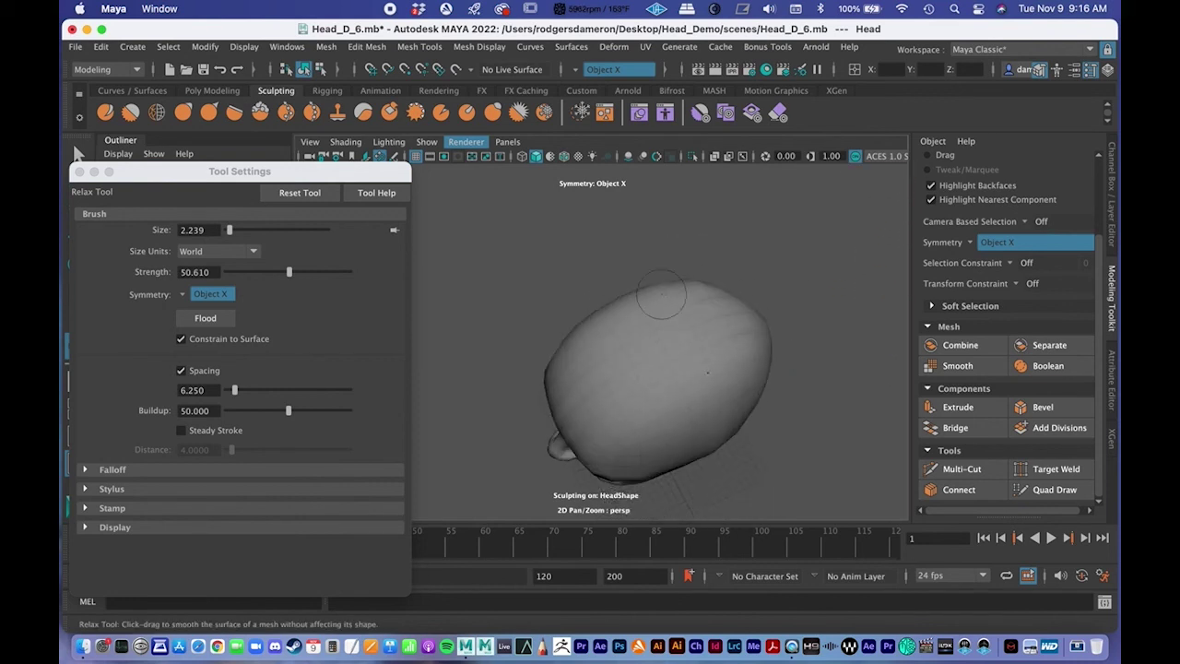
pyautogui.moveTo(604, 384)
pyautogui.keyDown('alt'); pyautogui.mouseDown()
pyautogui.moveTo(579, 369)
pyautogui.moveTo(556, 400)
pyautogui.moveTo(561, 387)
pyautogui.mouseUp(); pyautogui.keyUp('alt')
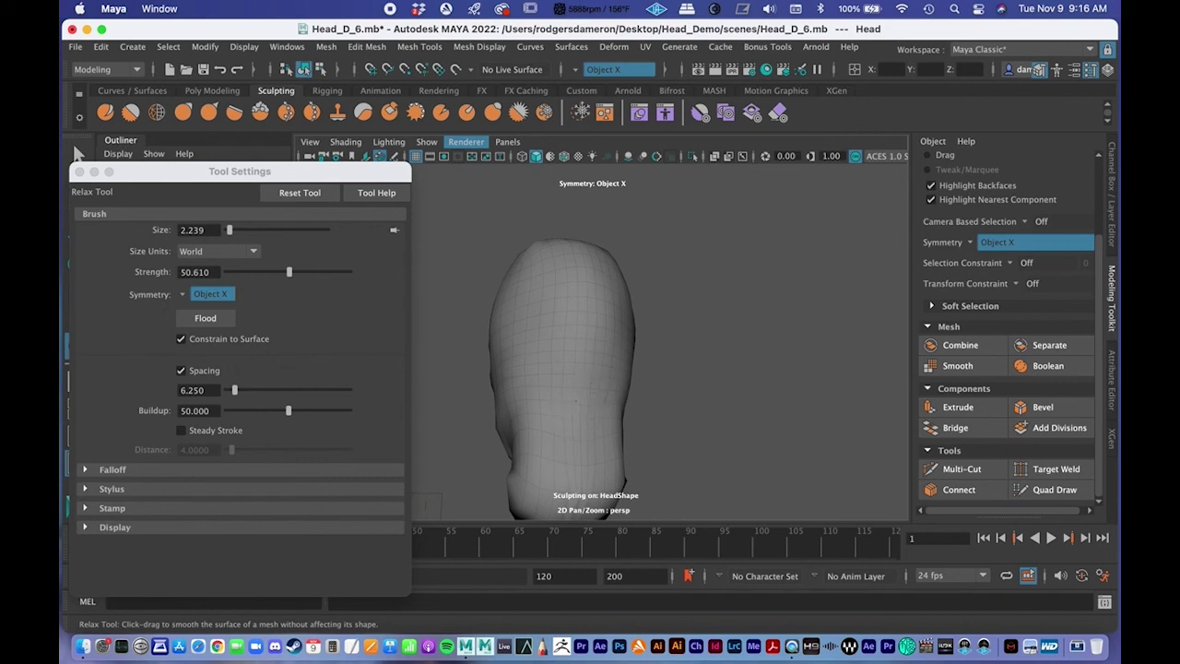
# Set the Relax brush strength to 82.927 and size to 1.493, and smooth the area beside the nose bridge and under the eye
pyautogui.moveTo(580, 421)
pyautogui.keyDown('alt'); pyautogui.mouseDown()
pyautogui.moveTo(612, 434)
pyautogui.moveTo(593, 414)
pyautogui.moveTo(638, 416)
pyautogui.moveTo(678, 431)
pyautogui.mouseUp(); pyautogui.keyUp('alt')
pyautogui.scroll(3, 661, 409)
pyautogui.keyDown('alt'); pyautogui.moveTo(640, 397); pyautogui.dragTo(590, 318, button='middle'); pyautogui.keyUp('alt')
pyautogui.scroll(2, 649, 336)
pyautogui.keyDown('alt'); pyautogui.moveTo(649, 336); pyautogui.dragTo(627, 358); pyautogui.keyUp('alt')
pyautogui.scroll(4, 655, 356)
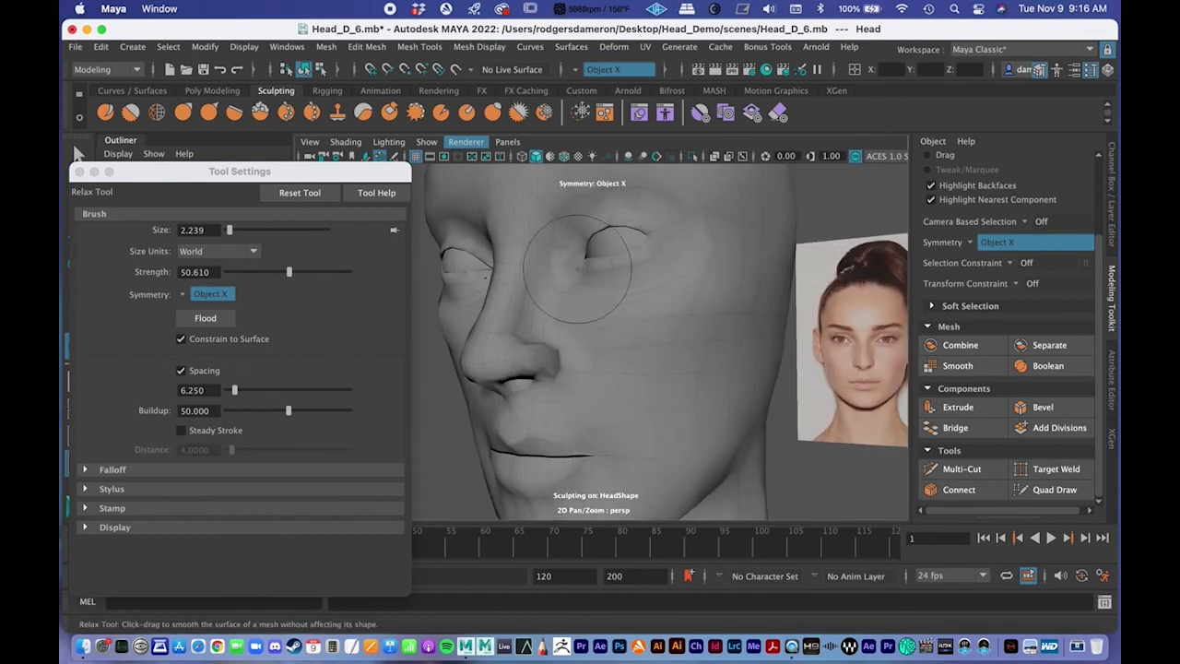
pyautogui.moveTo(289, 272); pyautogui.dragTo(329, 273)
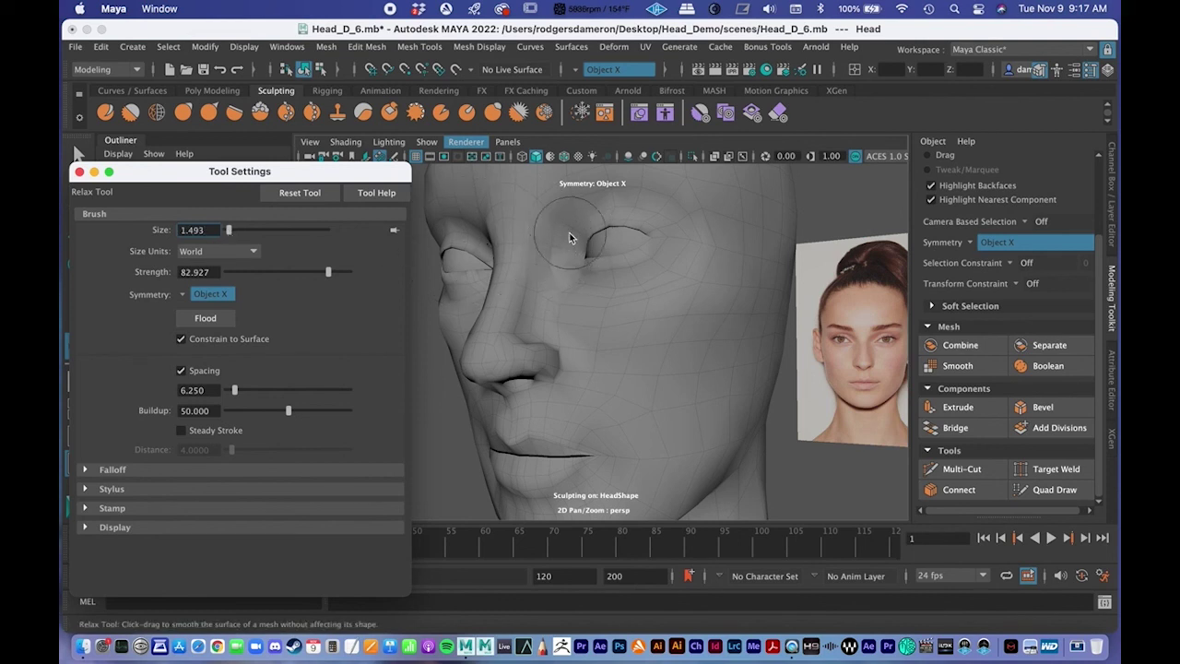
pyautogui.moveTo(558, 218); pyautogui.dragTo(569, 279)
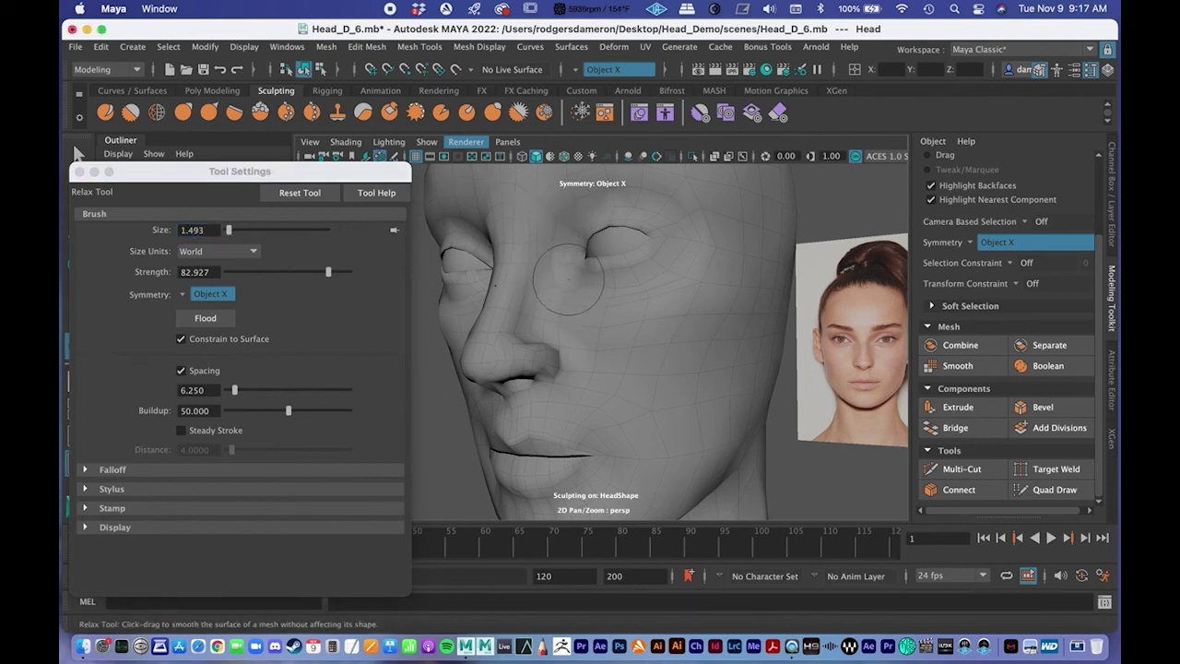
pyautogui.moveTo(570, 314)
pyautogui.mouseDown()
pyautogui.moveTo(603, 326)
pyautogui.moveTo(642, 296)
pyautogui.moveTo(715, 305)
pyautogui.moveTo(685, 286)
pyautogui.moveTo(707, 320)
pyautogui.moveTo(692, 295)
pyautogui.mouseUp()
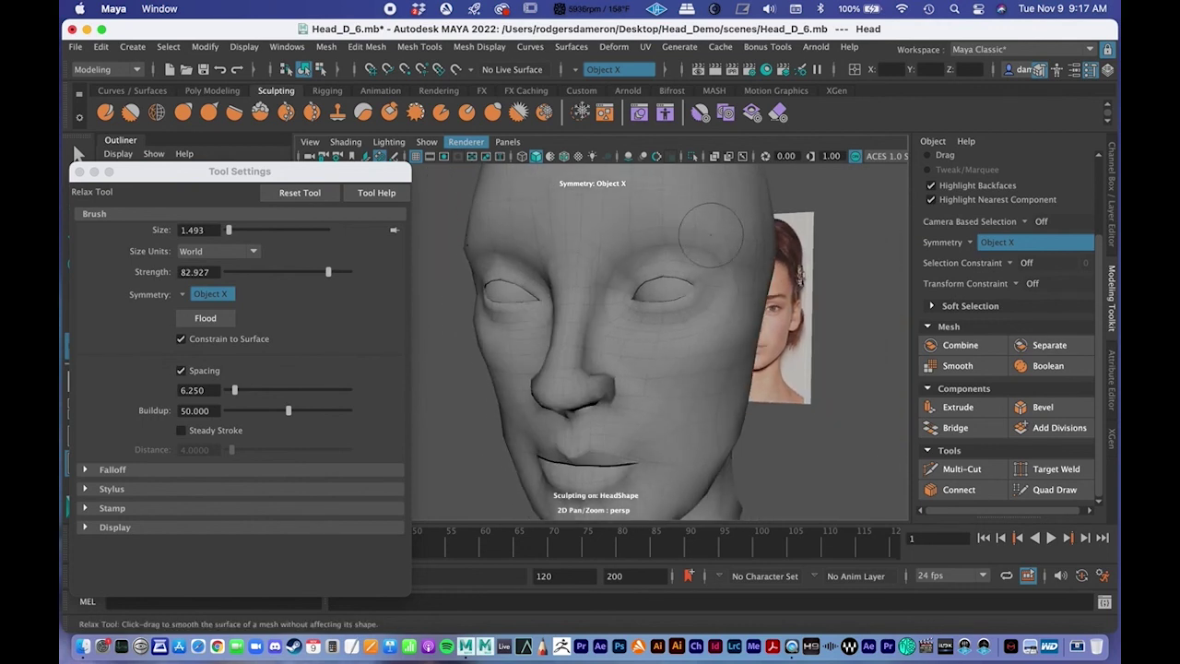
# Relax the brow, cheek and jaw surfaces down to the underside of the chin
pyautogui.keyDown('alt'); pyautogui.moveTo(645, 314); pyautogui.dragTo(623, 279, button='right'); pyautogui.keyUp('alt')
pyautogui.moveTo(622, 279)
pyautogui.keyDown('alt'); pyautogui.mouseDown()
pyautogui.moveTo(608, 308)
pyautogui.moveTo(604, 295)
pyautogui.moveTo(614, 282)
pyautogui.moveTo(614, 341)
pyautogui.mouseUp(); pyautogui.keyUp('alt')
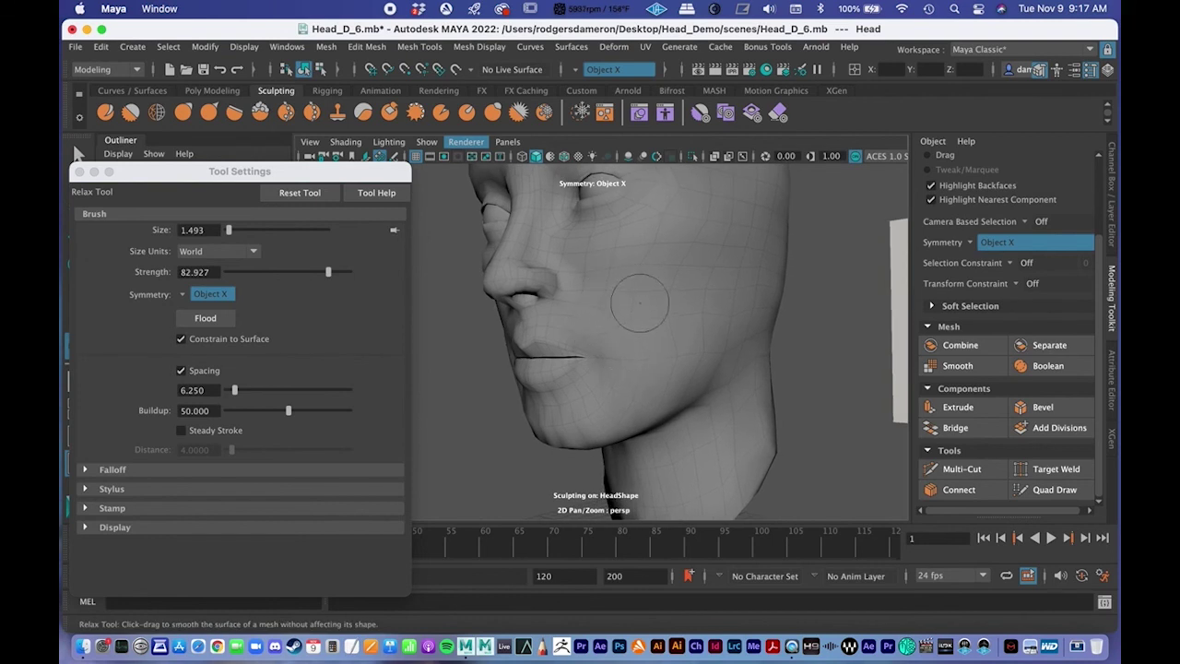
pyautogui.keyDown('alt'); pyautogui.moveTo(678, 283); pyautogui.dragTo(632, 339); pyautogui.keyUp('alt')
pyautogui.keyDown('alt'); pyautogui.moveTo(622, 263); pyautogui.dragTo(620, 316); pyautogui.keyUp('alt')
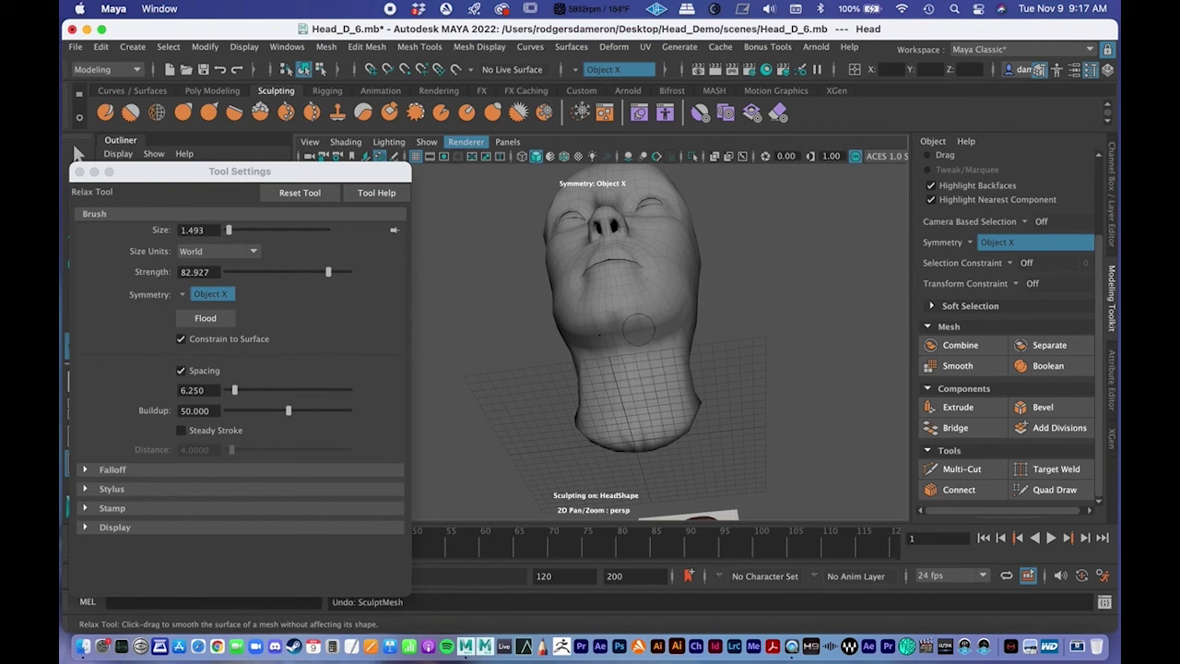
# Even out the surface around the lips, mouth corners and chin with the Relax brush
pyautogui.scroll(5, 638, 329)
pyautogui.keyDown('alt'); pyautogui.moveTo(693, 325); pyautogui.dragTo(694, 351); pyautogui.keyUp('alt')
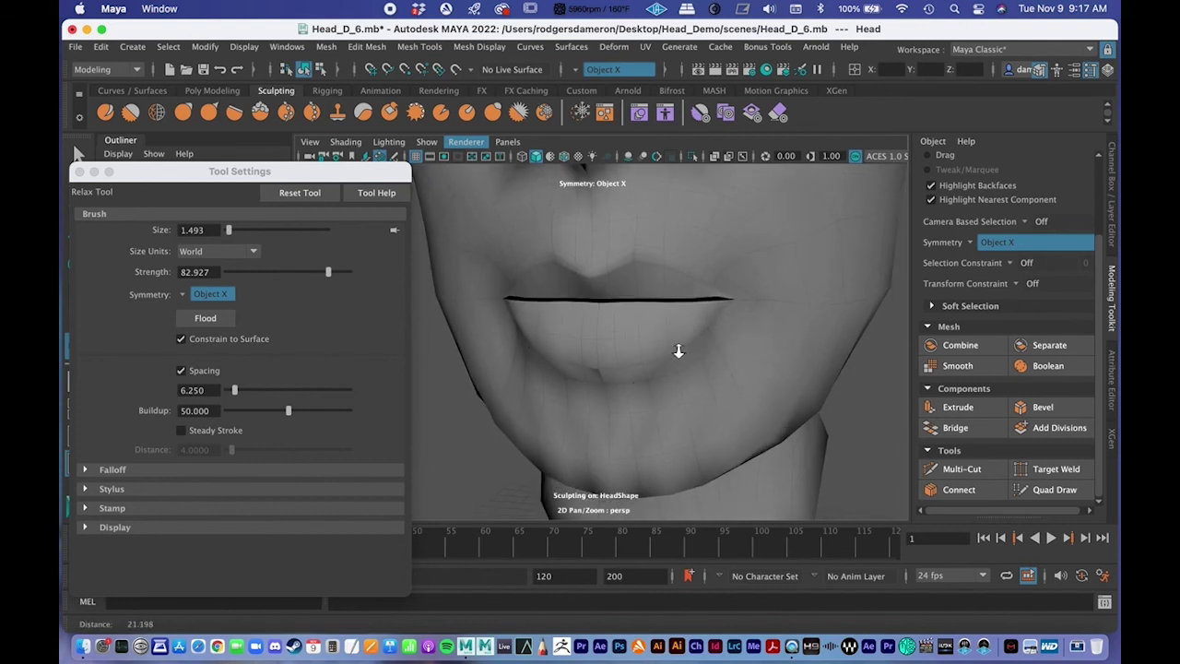
pyautogui.keyDown('alt'); pyautogui.moveTo(692, 351); pyautogui.dragTo(625, 310, button='right'); pyautogui.keyUp('alt')
pyautogui.keyDown('alt'); pyautogui.moveTo(624, 310); pyautogui.dragTo(620, 329, button='middle'); pyautogui.keyUp('alt')
pyautogui.keyDown('alt'); pyautogui.moveTo(646, 336); pyautogui.dragTo(579, 335); pyautogui.keyUp('alt')
pyautogui.keyDown('alt'); pyautogui.moveTo(524, 318); pyautogui.dragTo(559, 322, button='middle'); pyautogui.keyUp('alt')
pyautogui.keyDown('alt'); pyautogui.moveTo(559, 322); pyautogui.dragTo(489, 286, button='right'); pyautogui.keyUp('alt')
pyautogui.keyDown('alt'); pyautogui.moveTo(563, 297); pyautogui.dragTo(523, 303); pyautogui.keyUp('alt')
pyautogui.keyDown('alt'); pyautogui.moveTo(574, 342); pyautogui.dragTo(671, 318); pyautogui.keyUp('alt')
pyautogui.keyDown('alt'); pyautogui.moveTo(671, 318); pyautogui.dragTo(755, 337, button='right'); pyautogui.keyUp('alt')
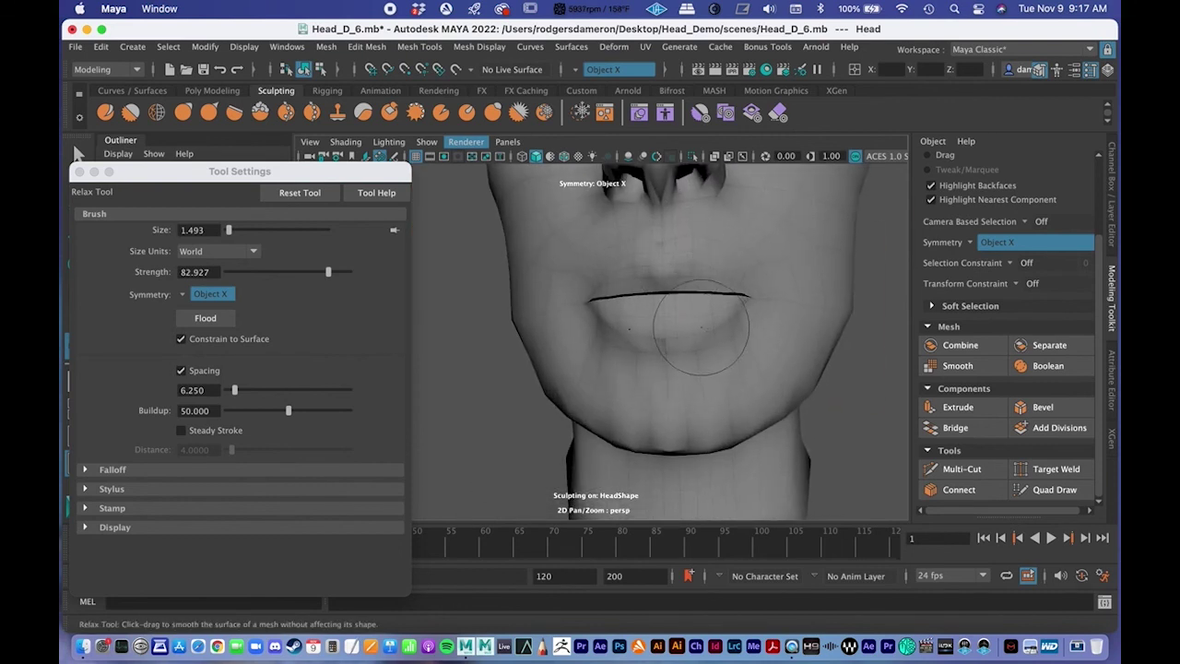
pyautogui.keyDown('alt'); pyautogui.moveTo(758, 292); pyautogui.dragTo(747, 323, button='middle'); pyautogui.keyUp('alt')
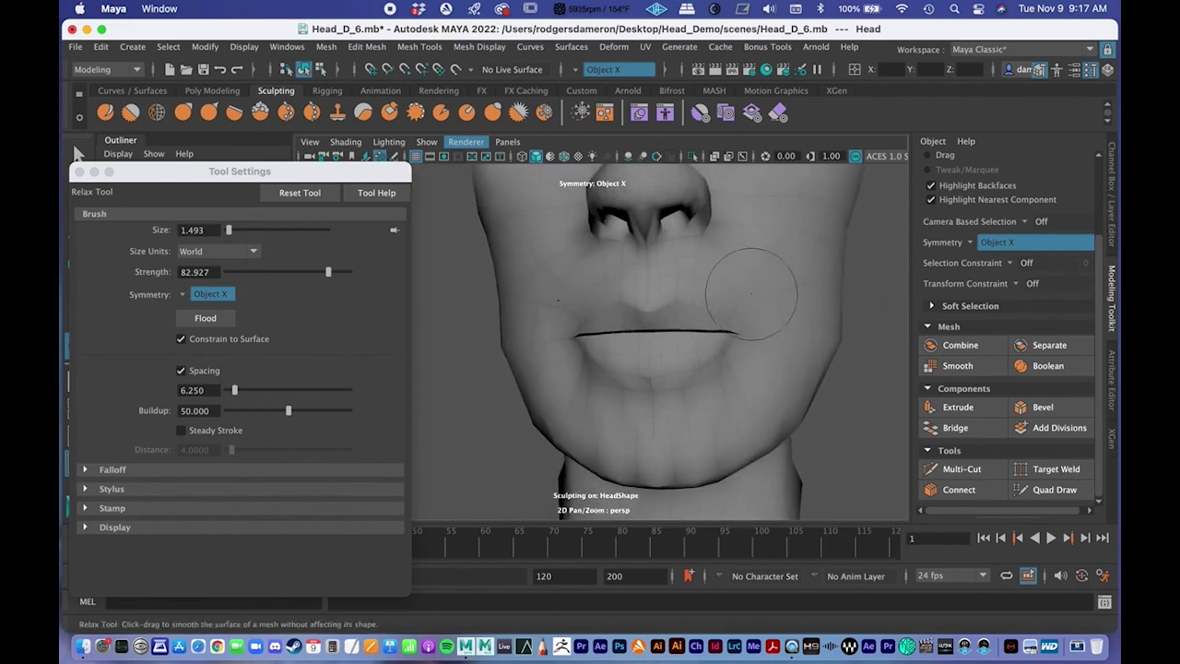
# Relax the side of the face across the cheek and temple beside the eye
pyautogui.keyDown('alt'); pyautogui.moveTo(746, 323); pyautogui.dragTo(653, 276, button='right'); pyautogui.keyUp('alt')
pyautogui.keyDown('alt'); pyautogui.moveTo(653, 277); pyautogui.dragTo(568, 257); pyautogui.keyUp('alt')
pyautogui.keyDown('alt'); pyautogui.moveTo(598, 306); pyautogui.dragTo(620, 331); pyautogui.keyUp('alt')
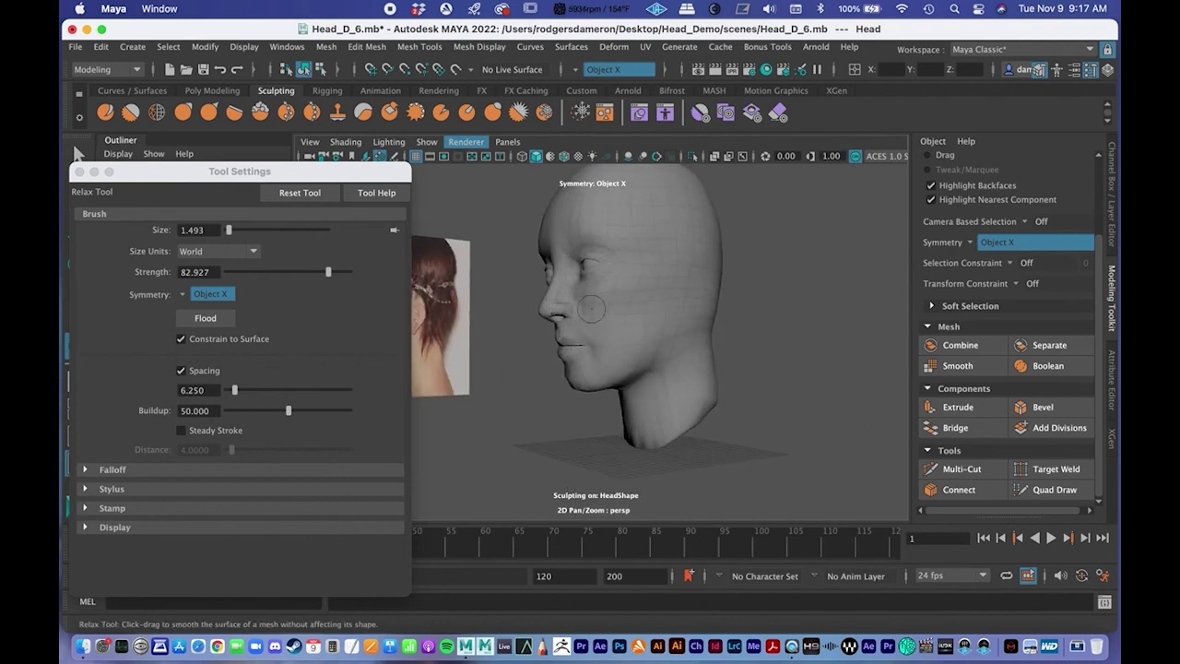
pyautogui.keyDown('alt'); pyautogui.moveTo(565, 305); pyautogui.dragTo(572, 307); pyautogui.keyUp('alt')
pyautogui.keyDown('alt'); pyautogui.moveTo(607, 291); pyautogui.dragTo(618, 328, button='middle'); pyautogui.keyUp('alt')
pyautogui.keyDown('alt'); pyautogui.moveTo(617, 328); pyautogui.dragTo(772, 335, button='right'); pyautogui.keyUp('alt')
pyautogui.keyDown('alt'); pyautogui.moveTo(765, 334); pyautogui.dragTo(771, 287); pyautogui.keyUp('alt')
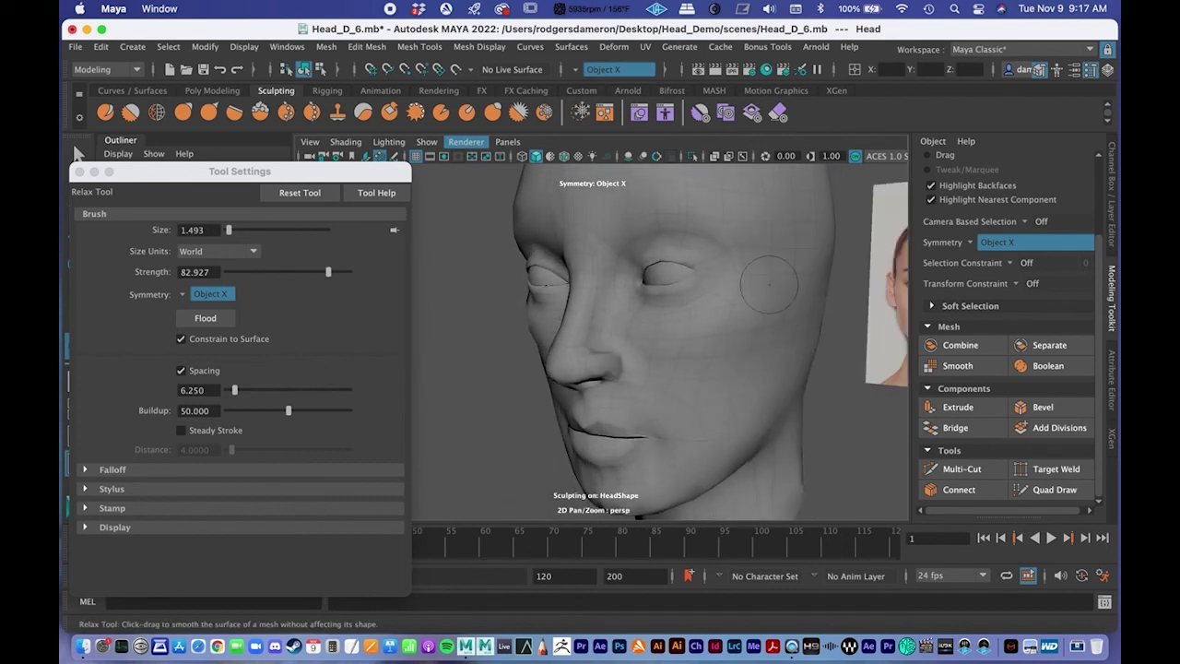
# Examine the relaxed Head from behind, in profile and from the front beside the reference images
pyautogui.keyDown('alt'); pyautogui.moveTo(735, 269); pyautogui.dragTo(525, 324, button='right'); pyautogui.keyUp('alt')
pyautogui.keyDown('alt'); pyautogui.moveTo(632, 344); pyautogui.dragTo(499, 359); pyautogui.keyUp('alt')
pyautogui.keyDown('alt'); pyautogui.moveTo(580, 298); pyautogui.dragTo(592, 361); pyautogui.keyUp('alt')
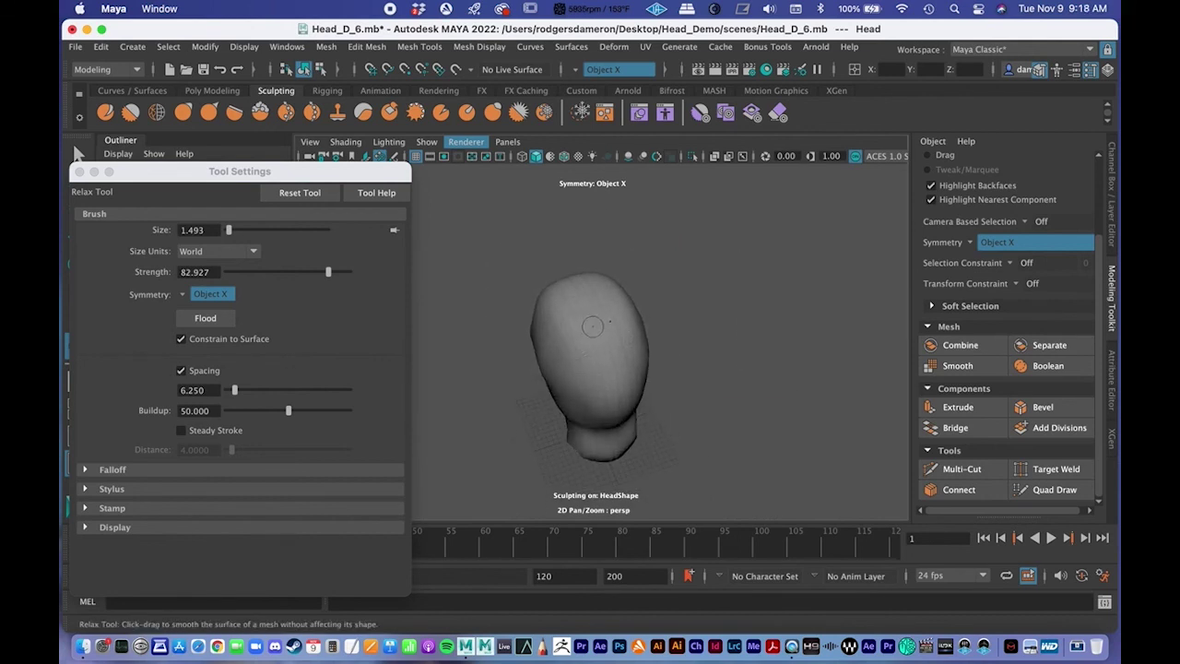
pyautogui.keyDown('alt'); pyautogui.moveTo(612, 379); pyautogui.dragTo(591, 360); pyautogui.keyUp('alt')
pyautogui.keyDown('alt'); pyautogui.moveTo(599, 297); pyautogui.dragTo(641, 309); pyautogui.keyUp('alt')
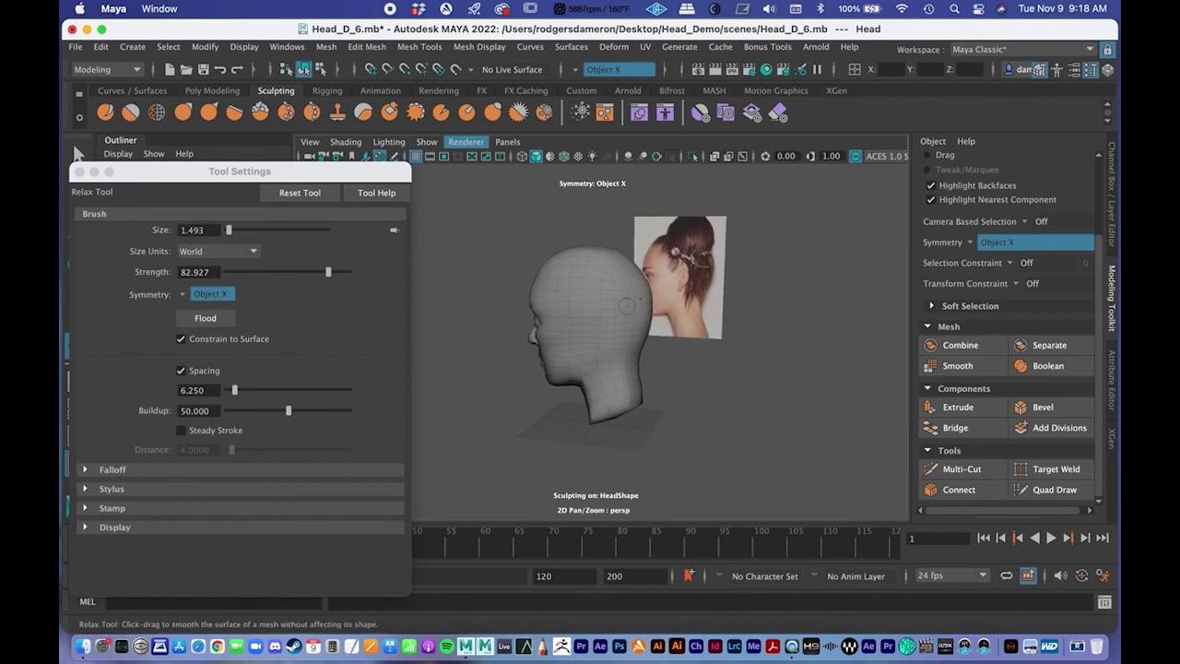
pyautogui.moveTo(607, 355)
pyautogui.keyDown('alt'); pyautogui.mouseDown()
pyautogui.moveTo(590, 351)
pyautogui.moveTo(596, 339)
pyautogui.mouseUp(); pyautogui.keyUp('alt')
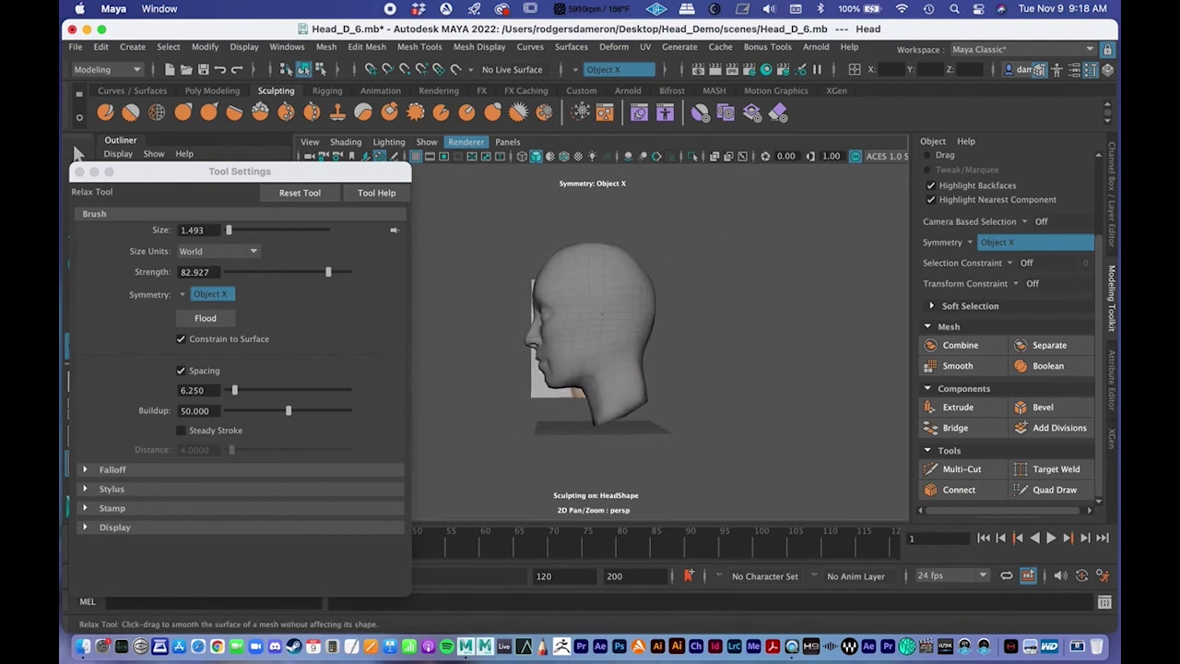
pyautogui.keyDown('alt'); pyautogui.moveTo(597, 376); pyautogui.dragTo(617, 417); pyautogui.keyUp('alt')
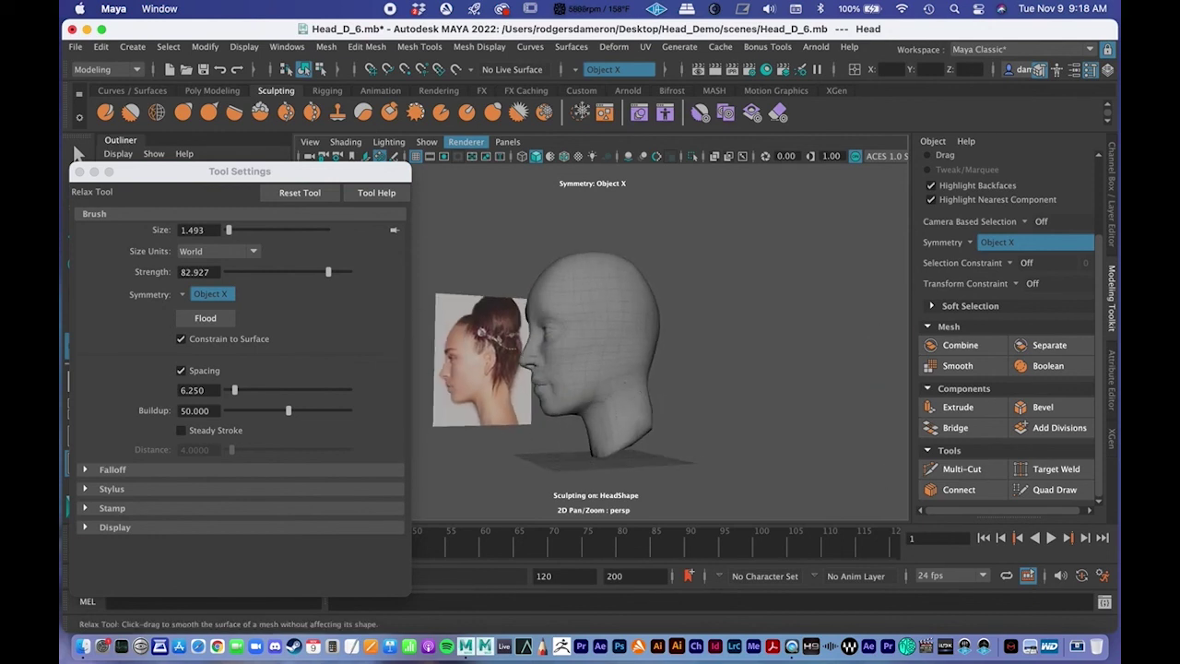
pyautogui.keyDown('alt'); pyautogui.moveTo(627, 405); pyautogui.dragTo(646, 374); pyautogui.keyUp('alt')
pyautogui.scroll(3, 693, 371)
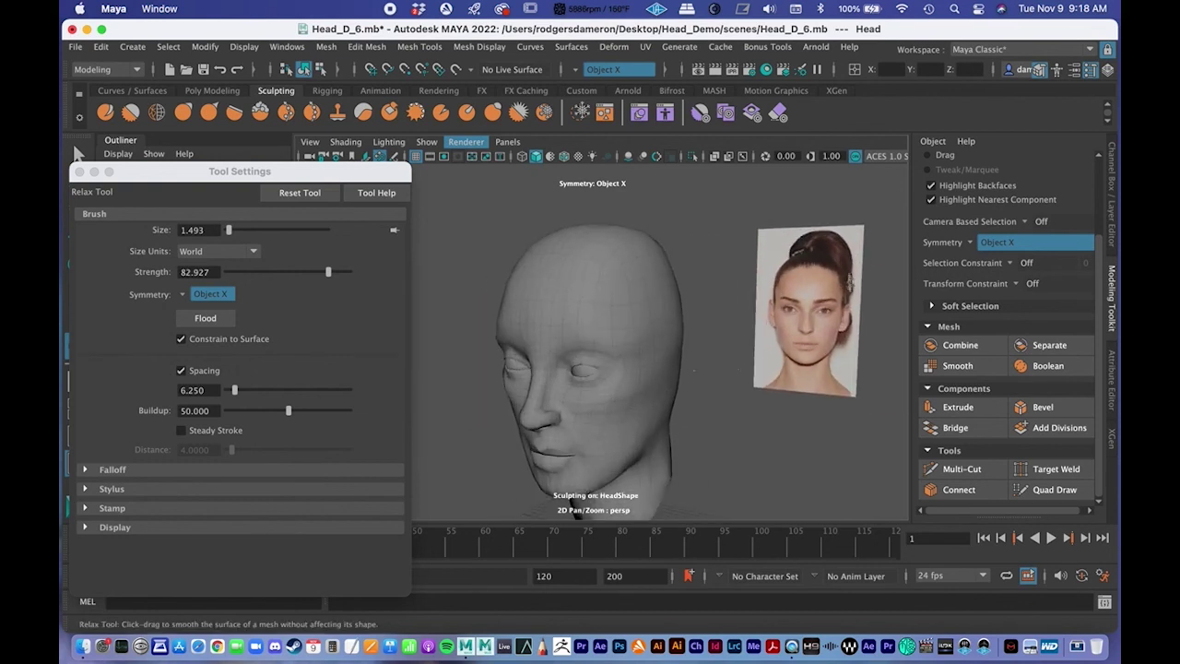
pyautogui.scroll(2, 713, 323)
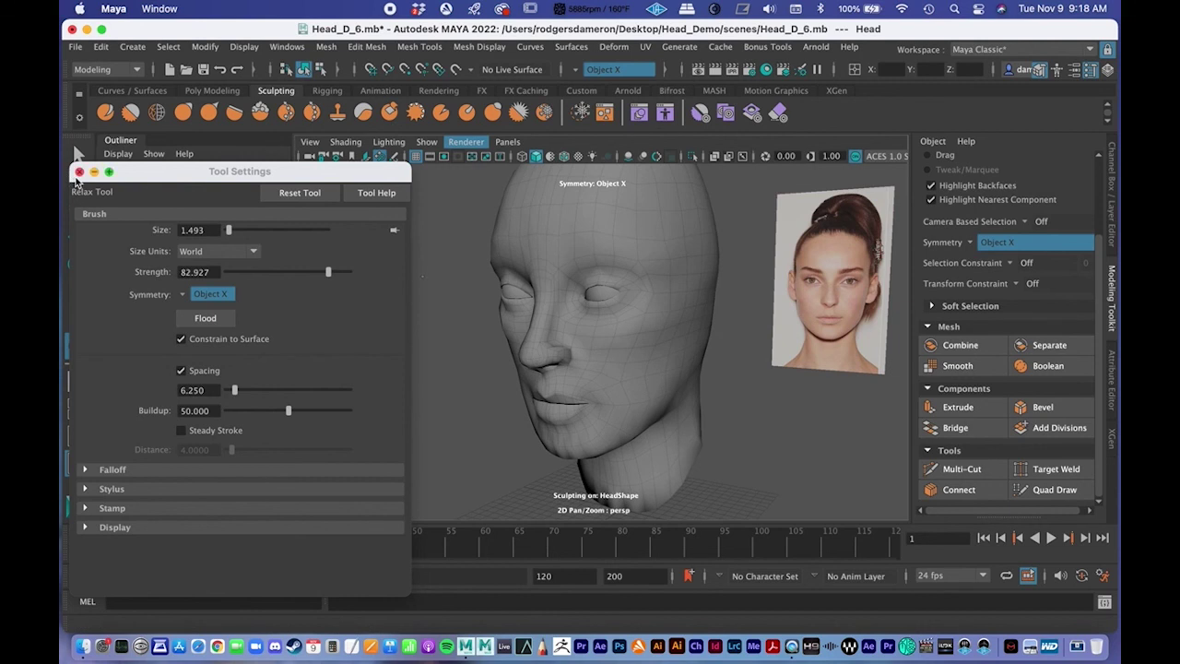
# Close the Relax Tool settings, leave sculpting for the Select Tool, and deselect the Head in object mode
pyautogui.click(80, 171)
pyautogui.scroll(-4, 675, 364)
pyautogui.keyDown('alt'); pyautogui.moveTo(633, 363); pyautogui.dragTo(590, 360); pyautogui.keyUp('alt')
pyautogui.press('q')
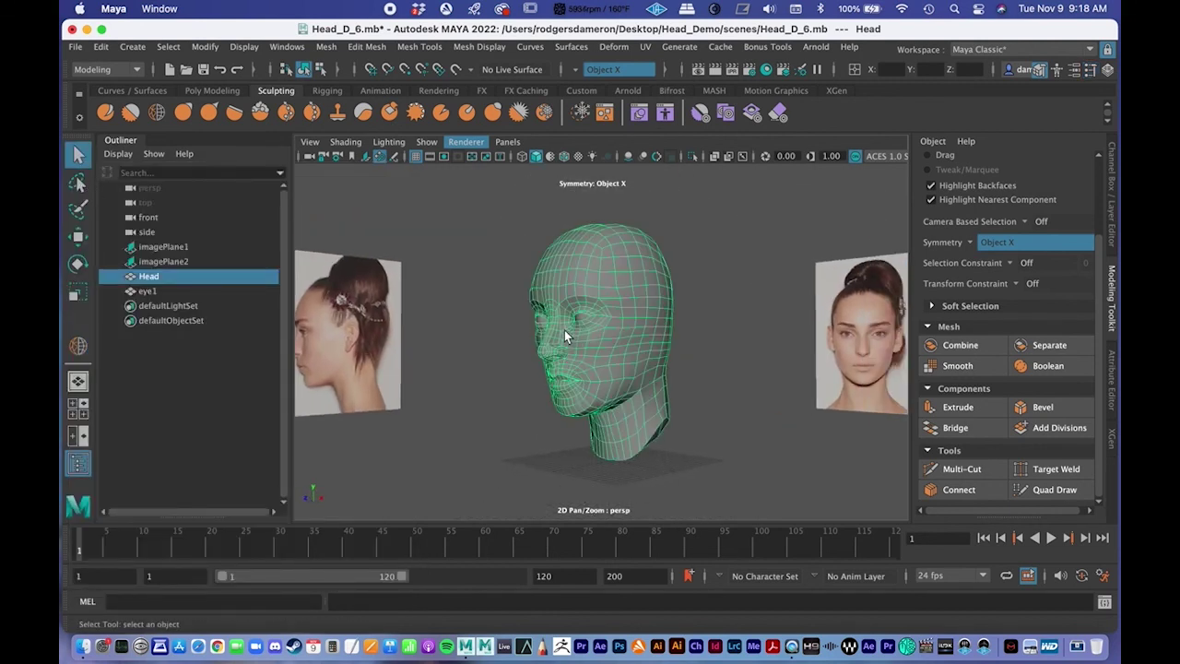
pyautogui.moveTo(609, 241); pyautogui.dragTo(612, 310, button='right')
pyautogui.moveTo(659, 240); pyautogui.dragTo(682, 221, button='right')
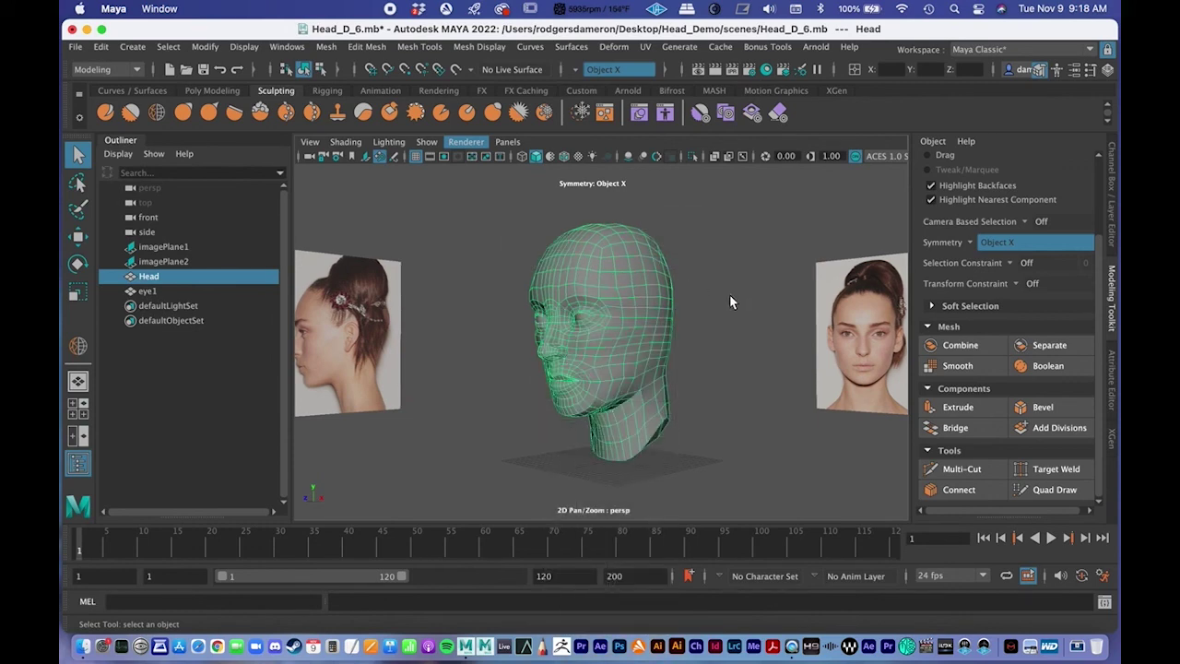
pyautogui.click(729, 294)
# Display the wireframe over the shaded Head and inspect the edge flow from the side and three-quarter front
pyautogui.keyDown('alt'); pyautogui.moveTo(714, 336); pyautogui.dragTo(693, 357); pyautogui.keyUp('alt')
pyautogui.keyDown('alt'); pyautogui.moveTo(693, 356); pyautogui.dragTo(750, 350, button='right'); pyautogui.keyUp('alt')
pyautogui.keyDown('alt'); pyautogui.moveTo(750, 351); pyautogui.dragTo(712, 284); pyautogui.keyUp('alt')
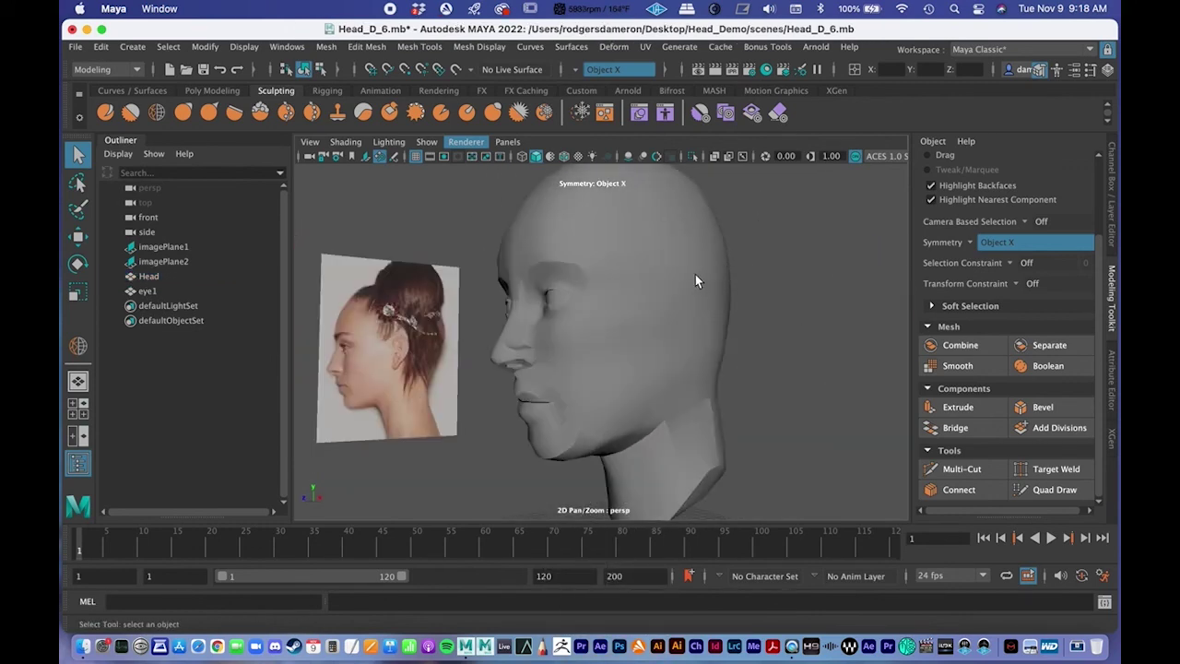
pyautogui.click(565, 156)
pyautogui.moveTo(666, 271)
pyautogui.keyDown('alt'); pyautogui.mouseDown()
pyautogui.moveTo(777, 338)
pyautogui.moveTo(774, 351)
pyautogui.mouseUp(); pyautogui.keyUp('alt')
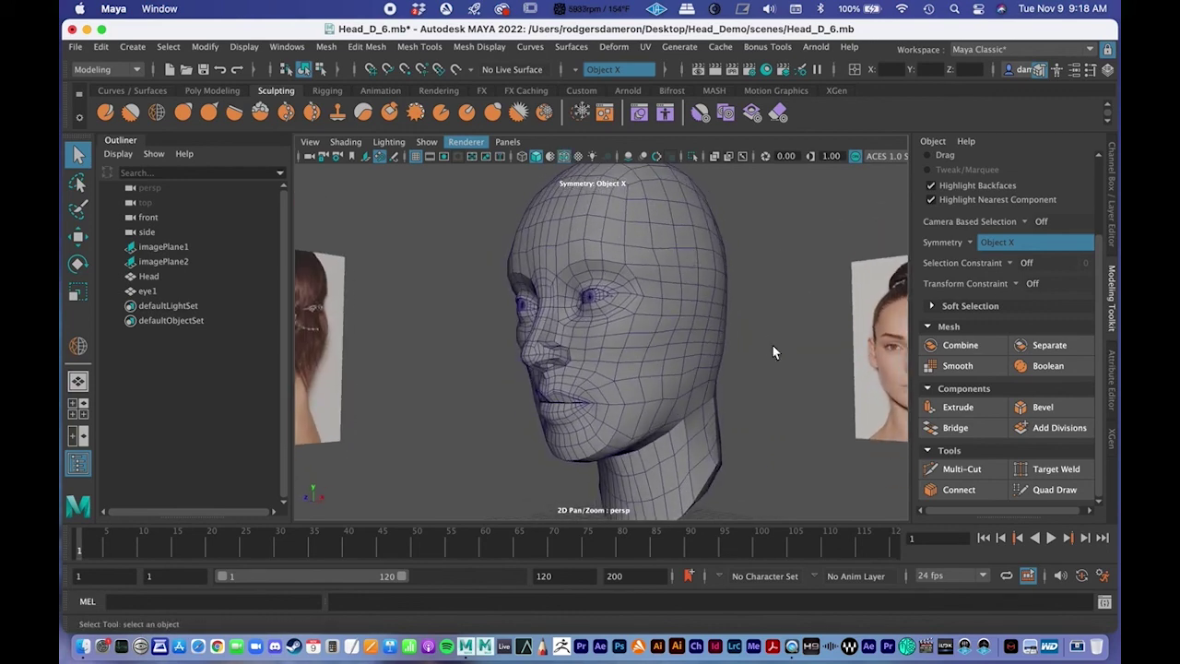
# Turn off the wireframe overlay, display the Head with smooth mesh preview, and deselect it
pyautogui.click(559, 157)
pyautogui.keyDown('alt'); pyautogui.moveTo(611, 288); pyautogui.dragTo(590, 342); pyautogui.keyUp('alt')
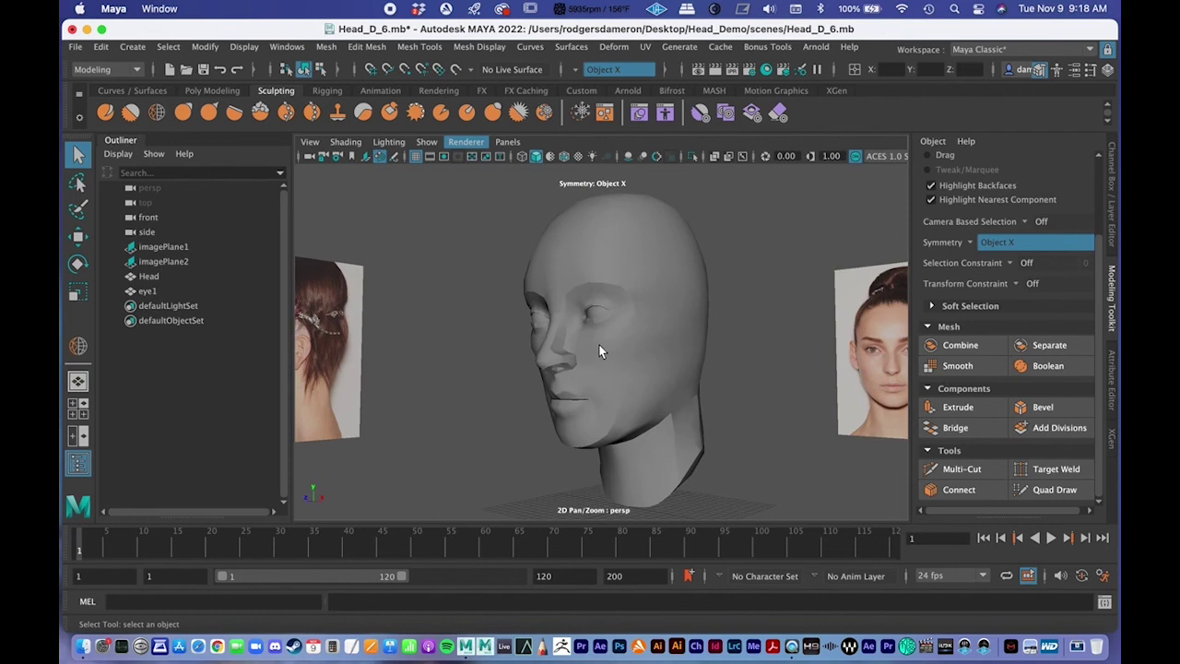
pyautogui.click(643, 308)
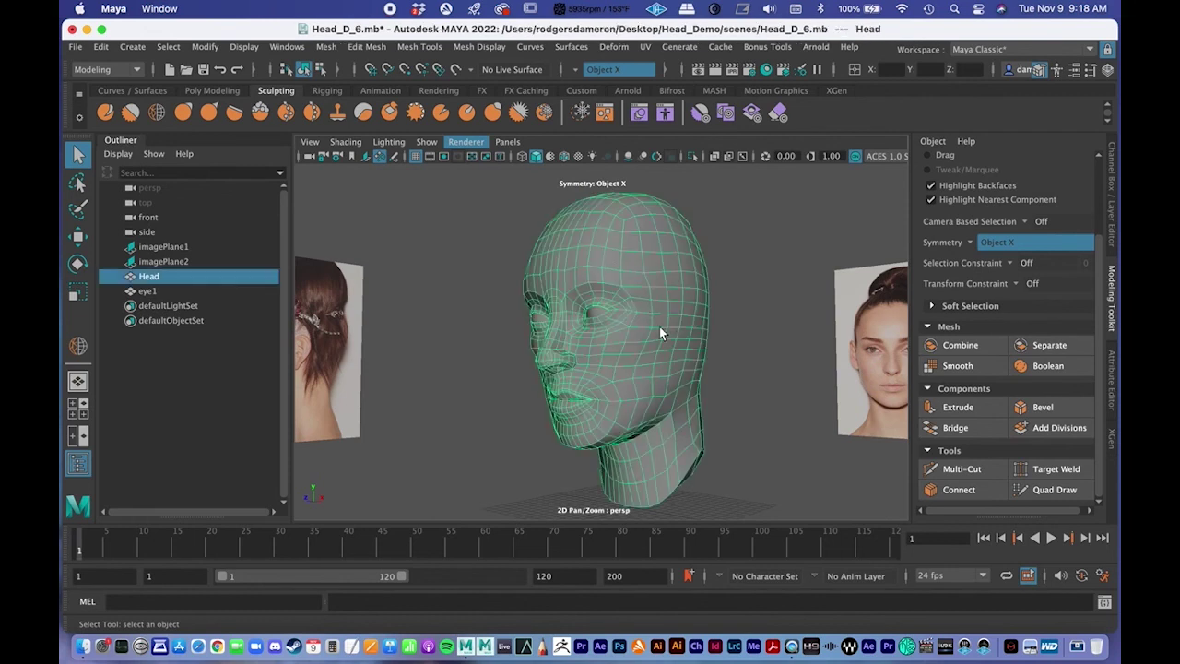
pyautogui.keyDown('alt'); pyautogui.moveTo(643, 308); pyautogui.dragTo(659, 332); pyautogui.keyUp('alt')
pyautogui.press('3')
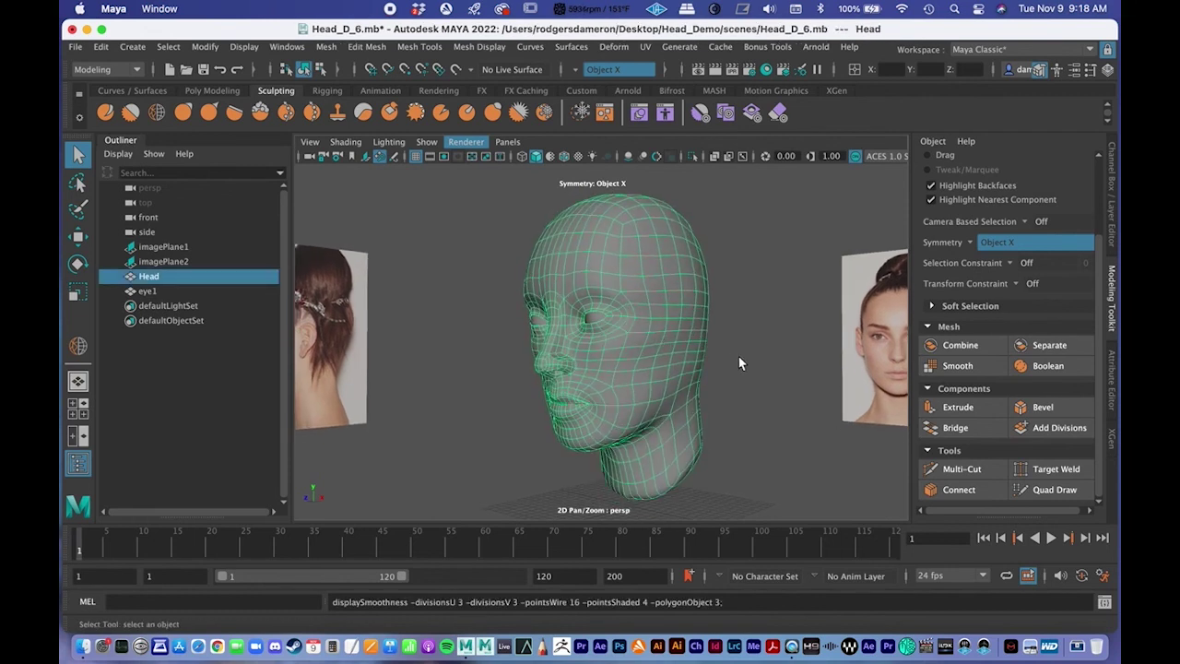
pyautogui.click(738, 363)
# Examine the smoothed Head from below the jaw and from the three-quarter front
pyautogui.keyDown('alt'); pyautogui.moveTo(738, 363); pyautogui.dragTo(668, 349); pyautogui.keyUp('alt')
pyautogui.scroll(-2, 669, 349)
pyautogui.keyDown('alt'); pyautogui.moveTo(593, 403); pyautogui.dragTo(608, 367); pyautogui.keyUp('alt')
pyautogui.keyDown('alt'); pyautogui.moveTo(608, 367); pyautogui.dragTo(629, 369, button='right'); pyautogui.keyUp('alt')
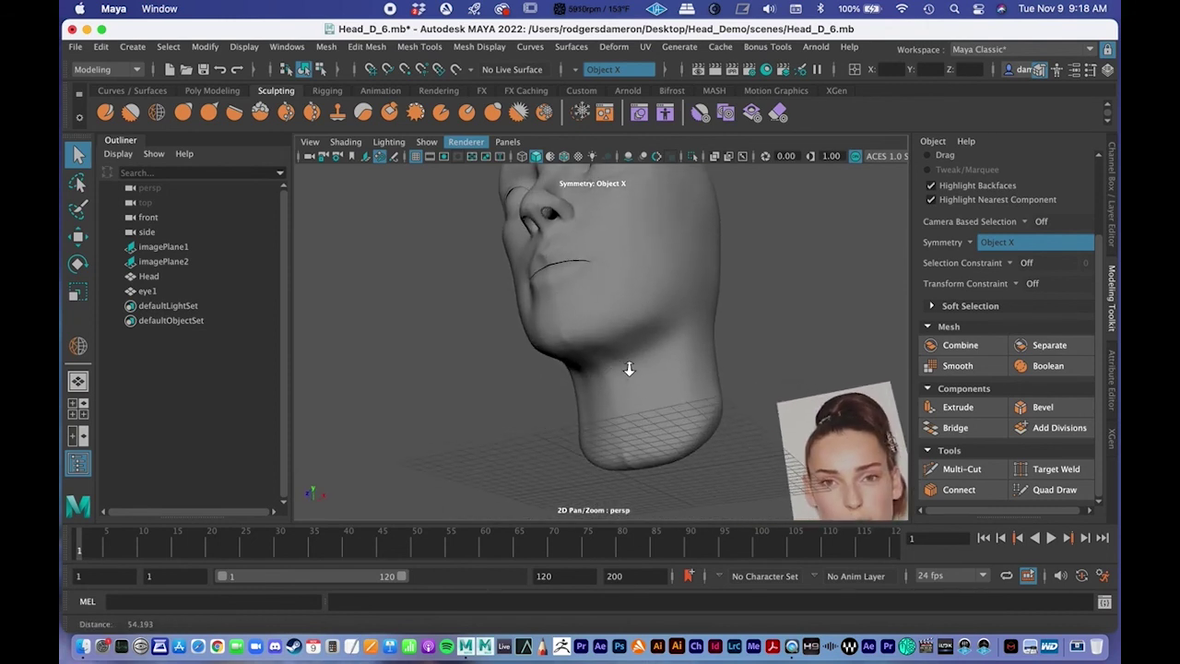
pyautogui.keyDown('alt'); pyautogui.moveTo(562, 325); pyautogui.dragTo(566, 384); pyautogui.keyUp('alt')
pyautogui.keyDown('alt'); pyautogui.moveTo(566, 384); pyautogui.dragTo(597, 324, button='right'); pyautogui.keyUp('alt')
pyautogui.keyDown('alt'); pyautogui.moveTo(597, 323); pyautogui.dragTo(603, 322); pyautogui.keyUp('alt')
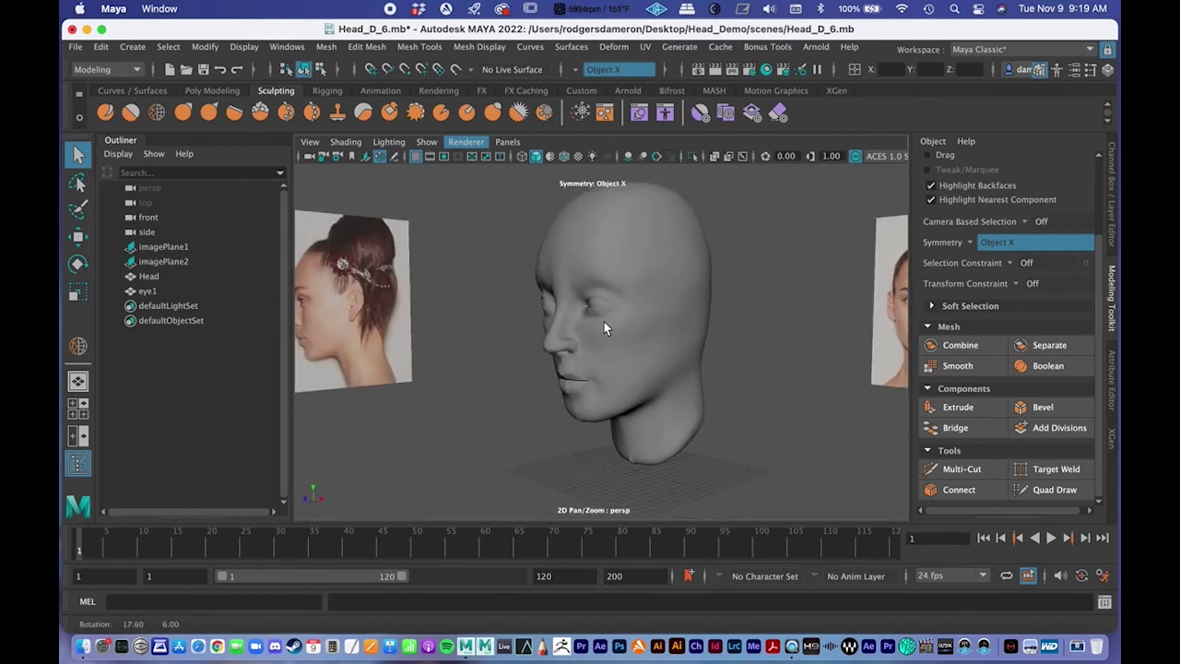
# Select the Head and inspect its unsmoothed edge flow around the mouth, chin and jaw
pyautogui.click(619, 356)
pyautogui.keyDown('alt'); pyautogui.moveTo(556, 323); pyautogui.dragTo(682, 291, button='right'); pyautogui.keyUp('alt')
pyautogui.keyDown('alt'); pyautogui.moveTo(683, 291); pyautogui.dragTo(598, 312); pyautogui.keyUp('alt')
pyautogui.keyDown('alt'); pyautogui.moveTo(597, 311); pyautogui.dragTo(562, 306, button='right'); pyautogui.keyUp('alt')
pyautogui.keyDown('alt'); pyautogui.moveTo(580, 307); pyautogui.dragTo(571, 333, button='middle'); pyautogui.keyUp('alt')
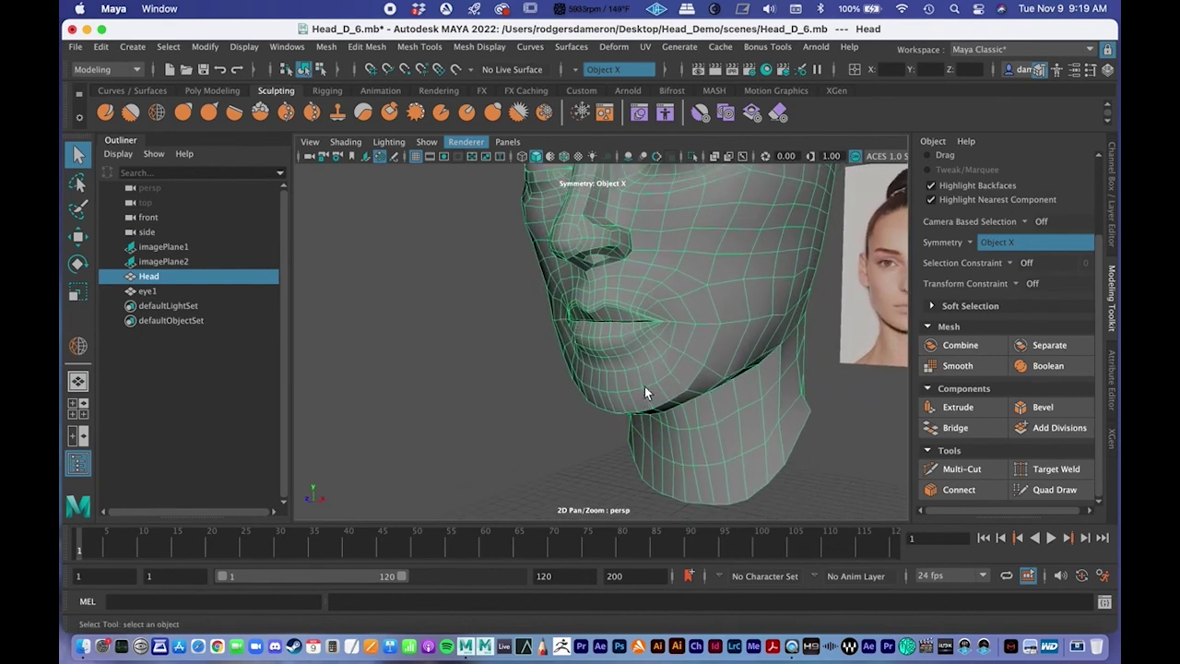
pyautogui.keyDown('alt'); pyautogui.moveTo(692, 323); pyautogui.dragTo(492, 328); pyautogui.keyUp('alt')
pyautogui.keyDown('alt'); pyautogui.moveTo(493, 329); pyautogui.dragTo(558, 343, button='right'); pyautogui.keyUp('alt')
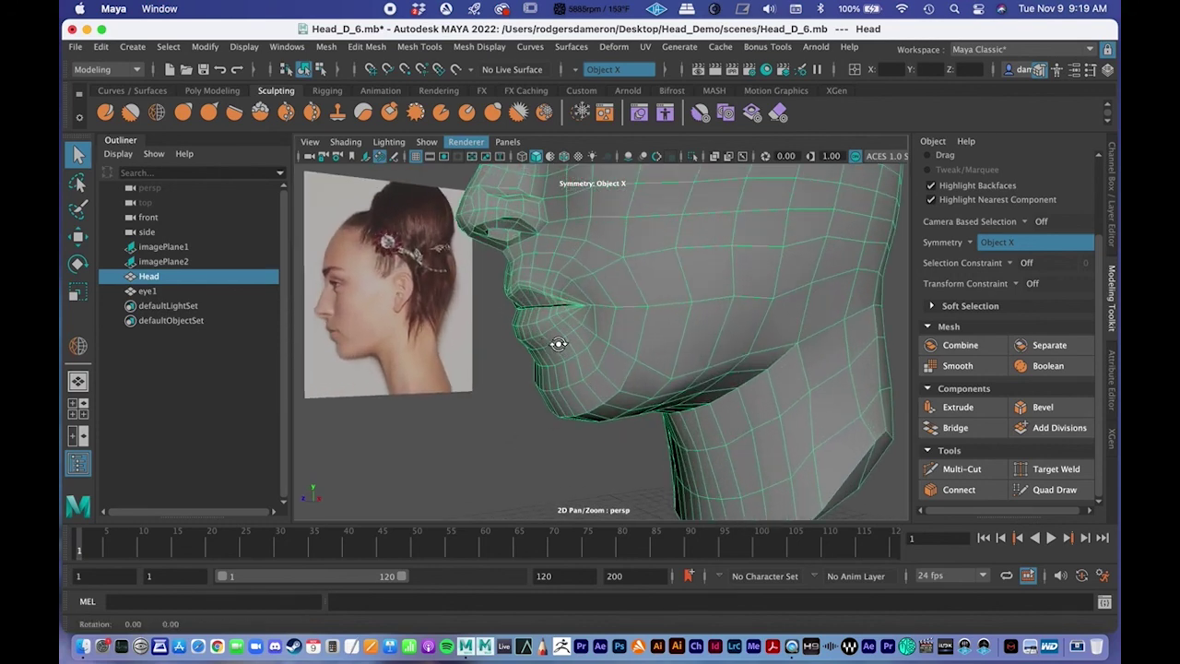
pyautogui.keyDown('alt'); pyautogui.moveTo(559, 343); pyautogui.dragTo(555, 339); pyautogui.keyUp('alt')
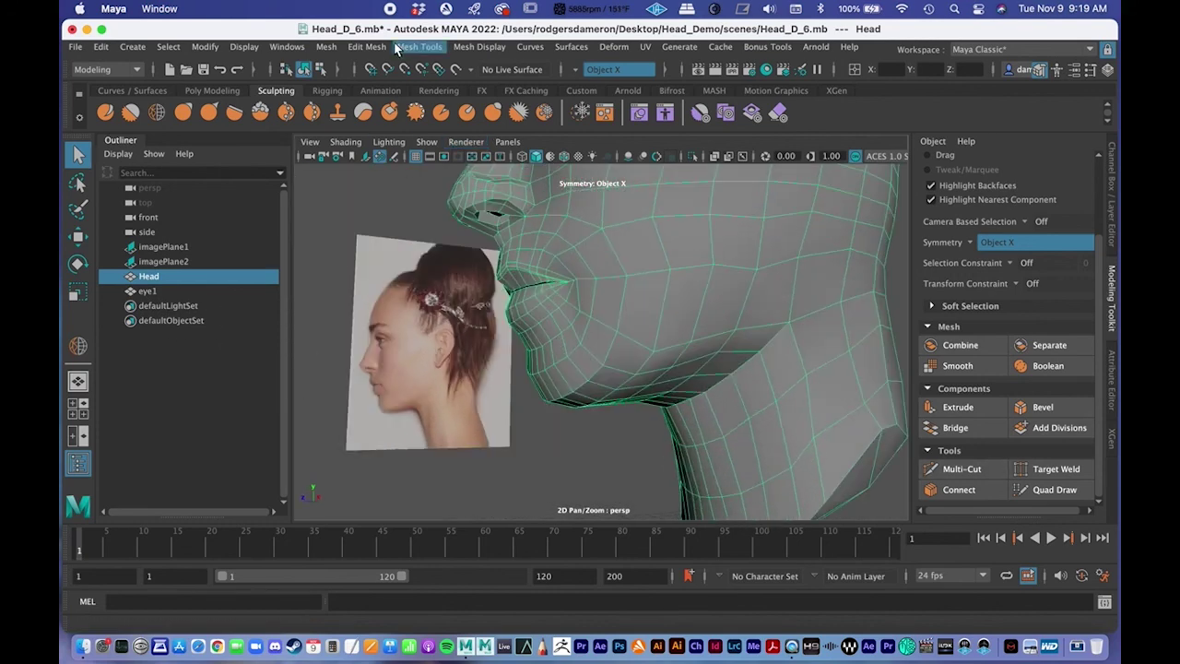
# Detach Mesh Tools as a floating window and insert an edge loop around the mouth and chin with Insert Edge Loop
pyautogui.click(366, 47)
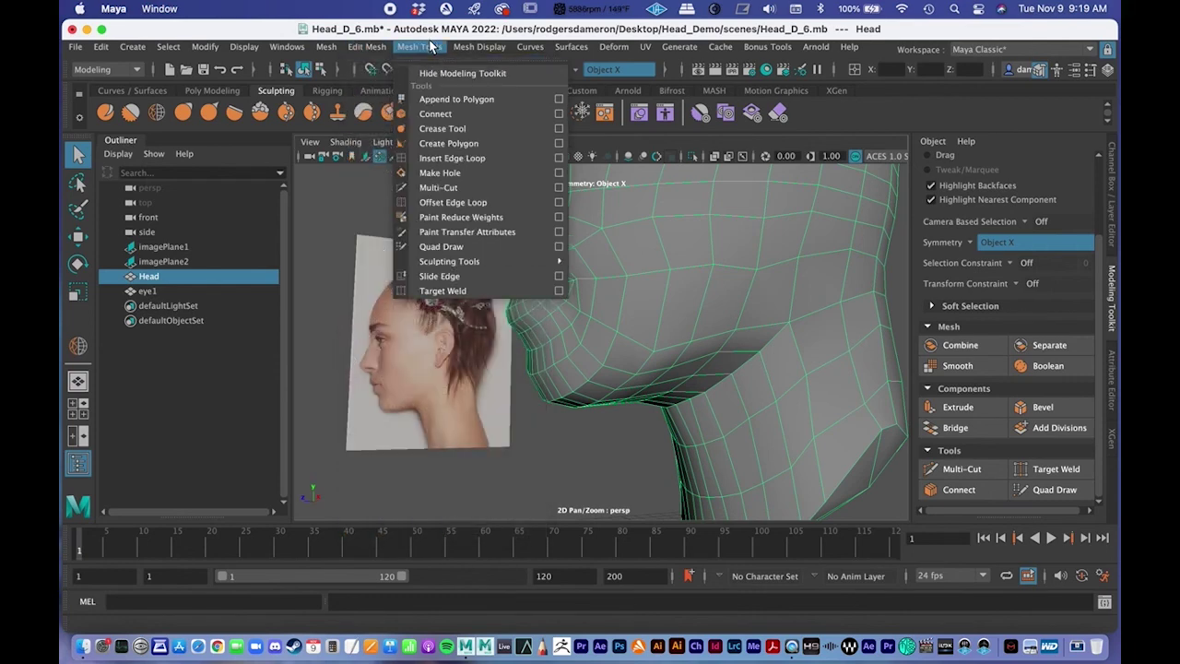
pyautogui.click(417, 58)
pyautogui.moveTo(452, 46); pyautogui.dragTo(141, 320)
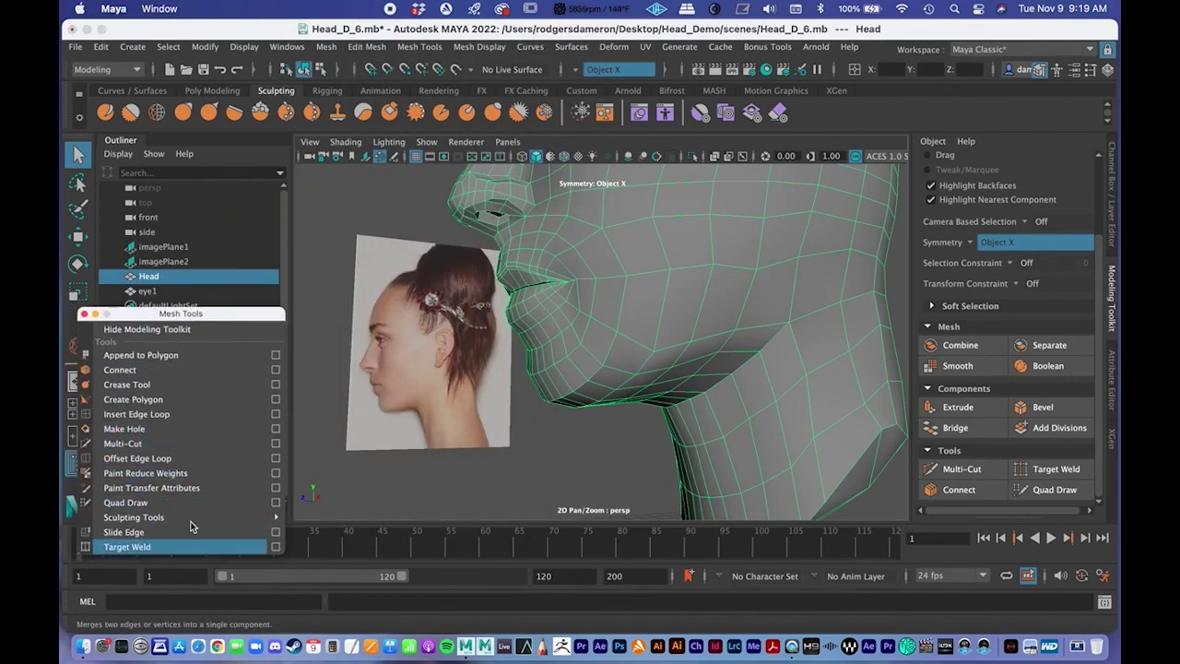
pyautogui.click(169, 416)
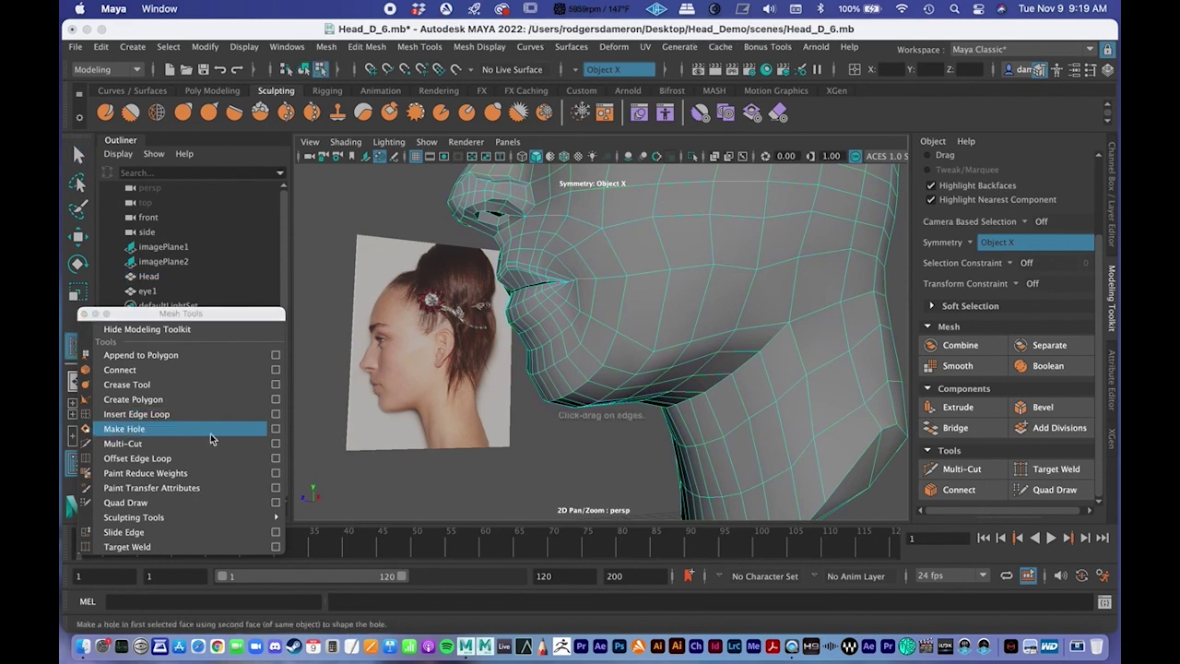
pyautogui.click(591, 355)
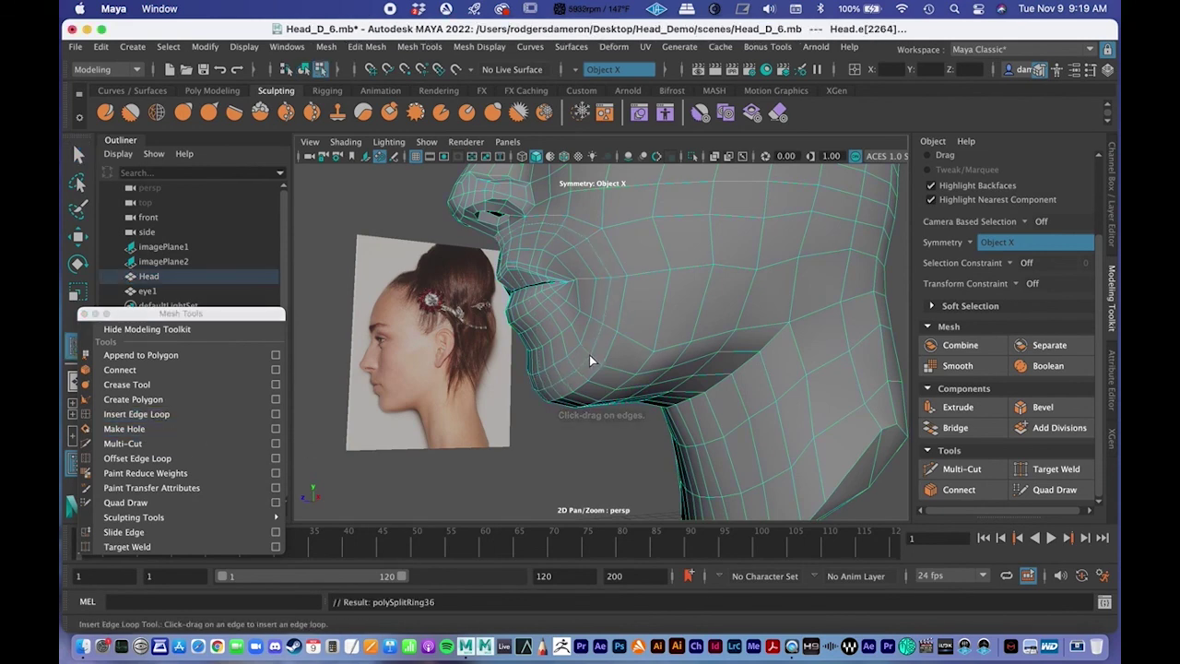
# Insert further edge loops around the mouth and across the face in the side view against the profile reference
pyautogui.keyDown('alt'); pyautogui.moveTo(592, 361); pyautogui.dragTo(583, 364, button='right'); pyautogui.keyUp('alt')
pyautogui.moveTo(583, 364)
pyautogui.keyDown('alt'); pyautogui.mouseDown()
pyautogui.moveTo(655, 360)
pyautogui.moveTo(584, 353)
pyautogui.moveTo(595, 359)
pyautogui.mouseUp(); pyautogui.keyUp('alt')
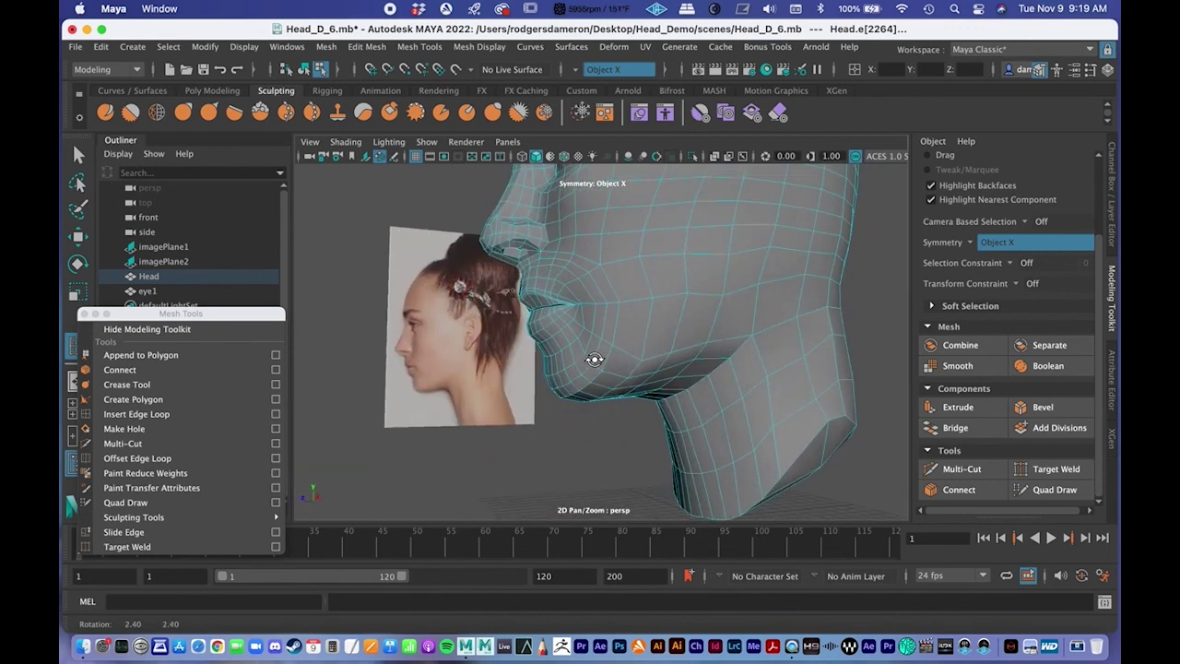
pyautogui.press('space')
pyautogui.press('space')
pyautogui.press('space')
pyautogui.press('space')
pyautogui.keyDown('alt'); pyautogui.moveTo(721, 428); pyautogui.dragTo(725, 318, button='middle'); pyautogui.keyUp('alt')
pyautogui.scroll(6, 611, 321)
pyautogui.keyDown('alt'); pyautogui.moveTo(611, 322); pyautogui.dragTo(701, 386, button='middle'); pyautogui.keyUp('alt')
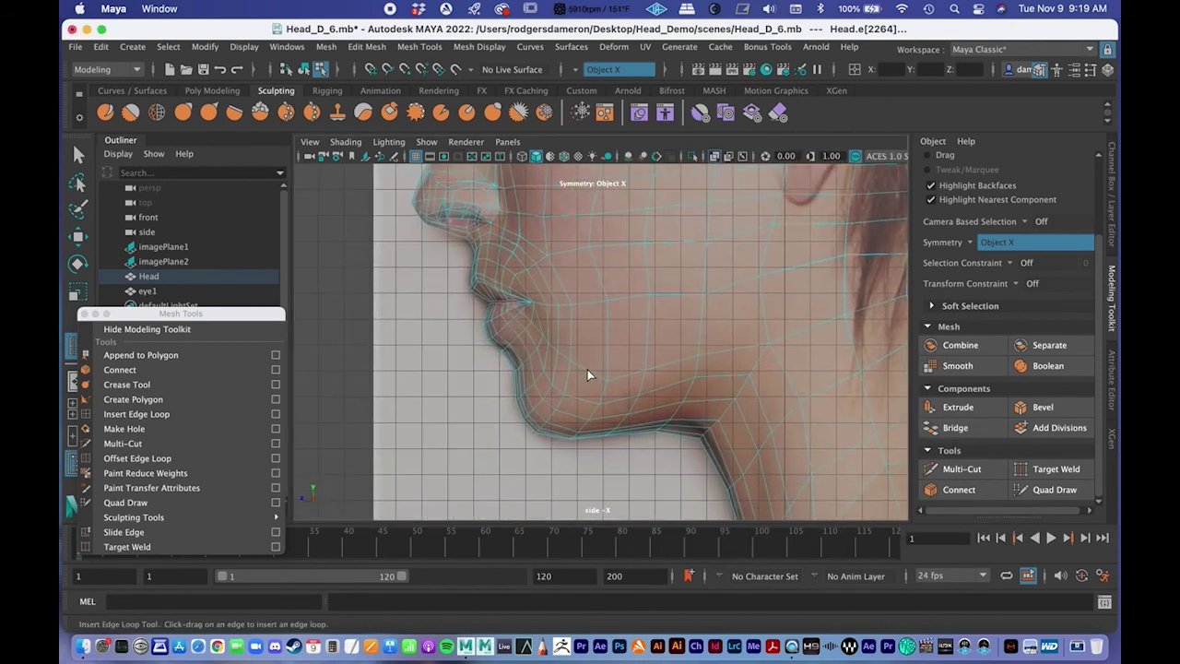
pyautogui.scroll(-5, 614, 339)
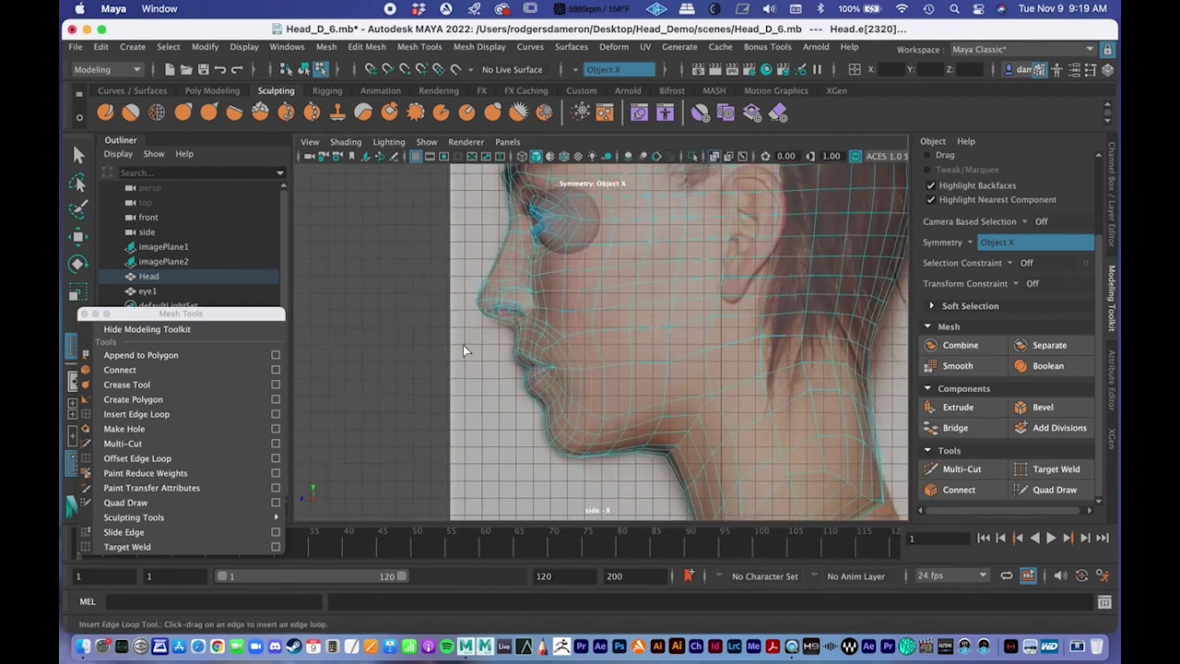
pyautogui.click(549, 313)
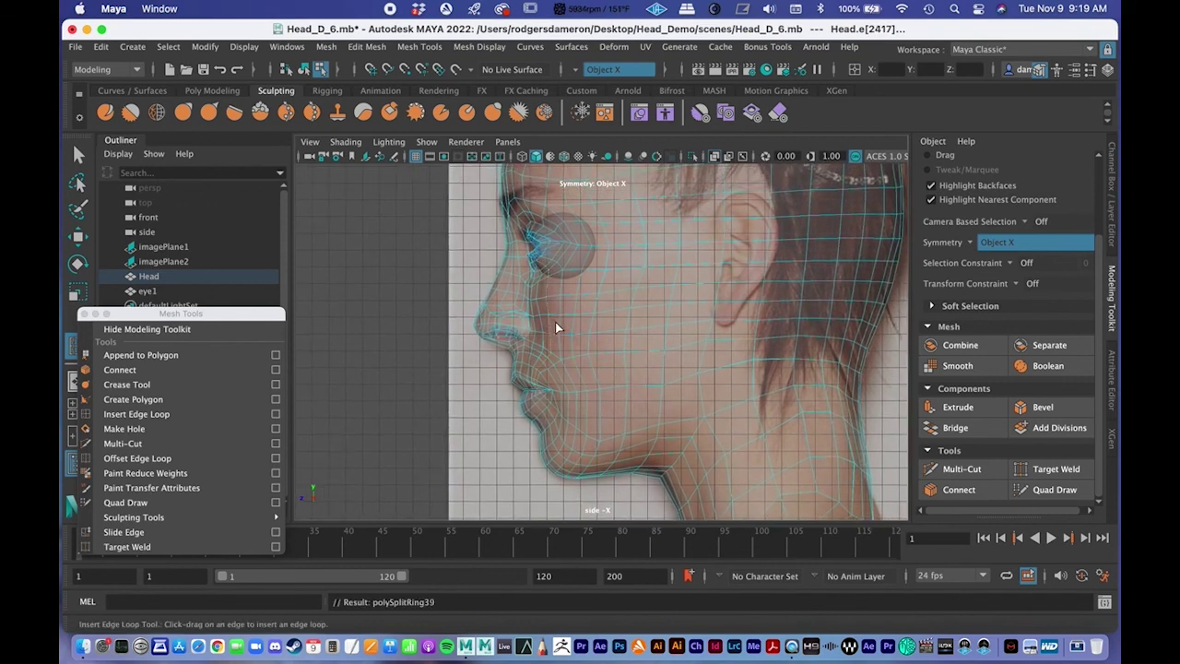
pyautogui.keyDown('alt'); pyautogui.moveTo(555, 322); pyautogui.dragTo(559, 337, button='middle'); pyautogui.keyUp('alt')
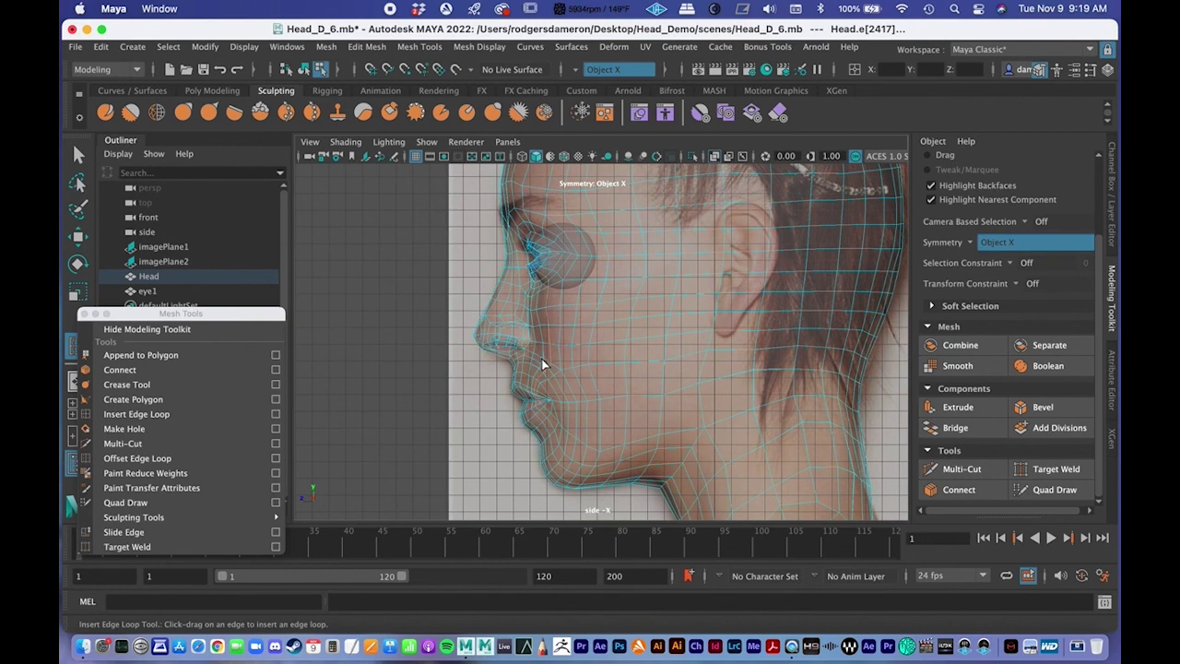
# Return to the perspective view, leave Insert Edge Loop for object mode, and inspect the denser Head mesh
pyautogui.press('space')
pyautogui.press('space')
pyautogui.keyDown('alt'); pyautogui.moveTo(716, 245); pyautogui.dragTo(697, 316); pyautogui.keyUp('alt')
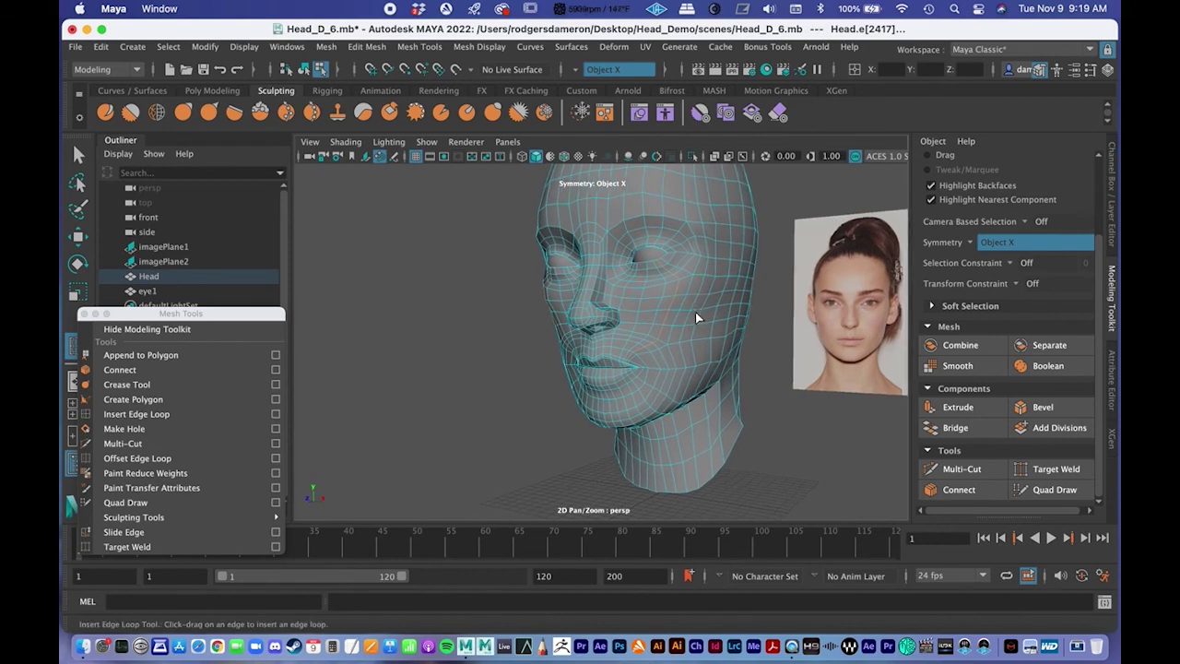
pyautogui.press('q')
pyautogui.moveTo(648, 243); pyautogui.dragTo(701, 245, button='right')
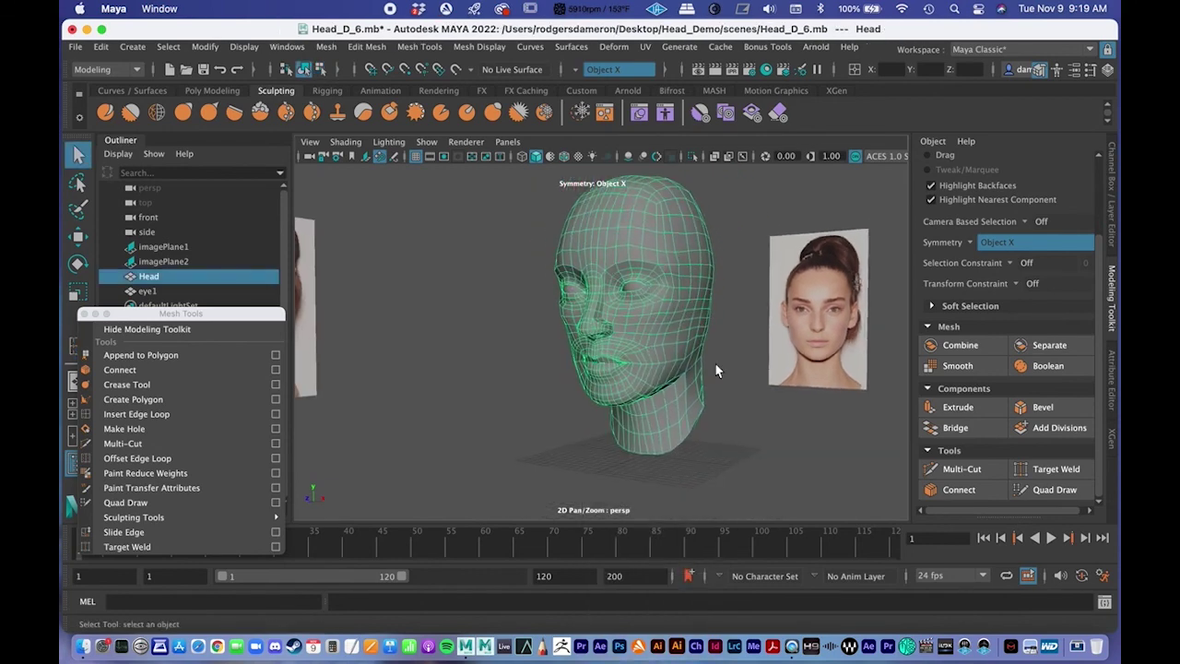
pyautogui.keyDown('alt'); pyautogui.moveTo(659, 325); pyautogui.dragTo(548, 334, button='right'); pyautogui.keyUp('alt')
pyautogui.keyDown('alt'); pyautogui.moveTo(548, 334); pyautogui.dragTo(571, 330); pyautogui.keyUp('alt')
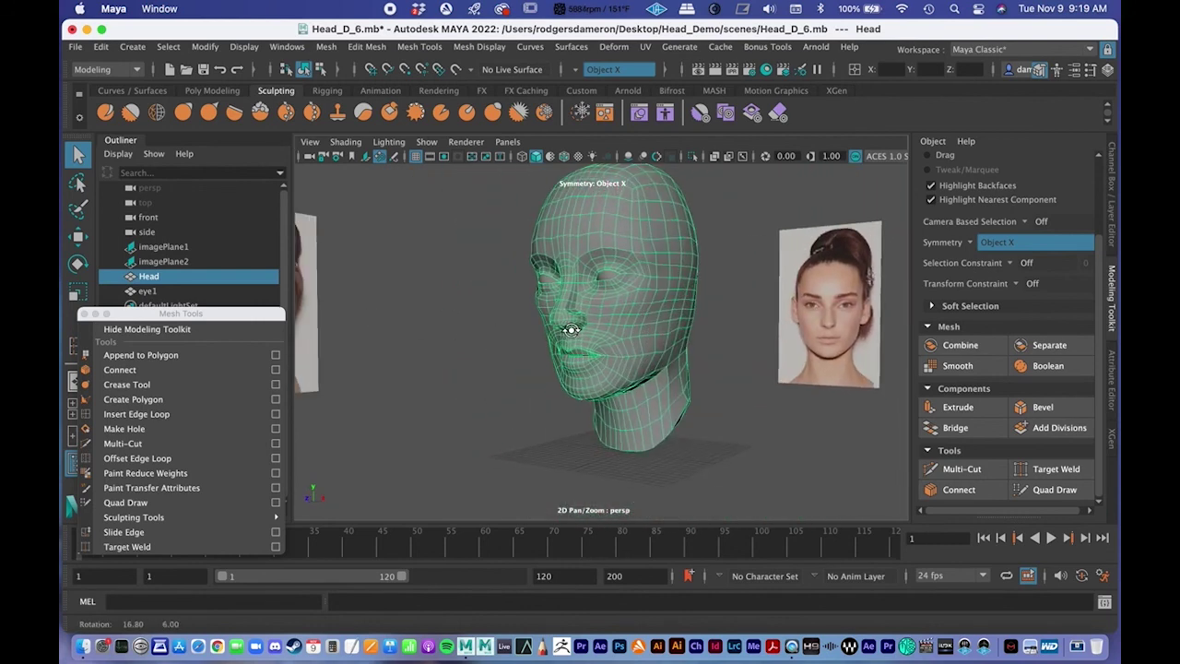
# Undo the switch to object mode and the most recent edge loop insertions on the Head
pyautogui.press('super+z')
pyautogui.press('super+z')
pyautogui.press('super+z')
pyautogui.press('super+z')
pyautogui.press('super+z')
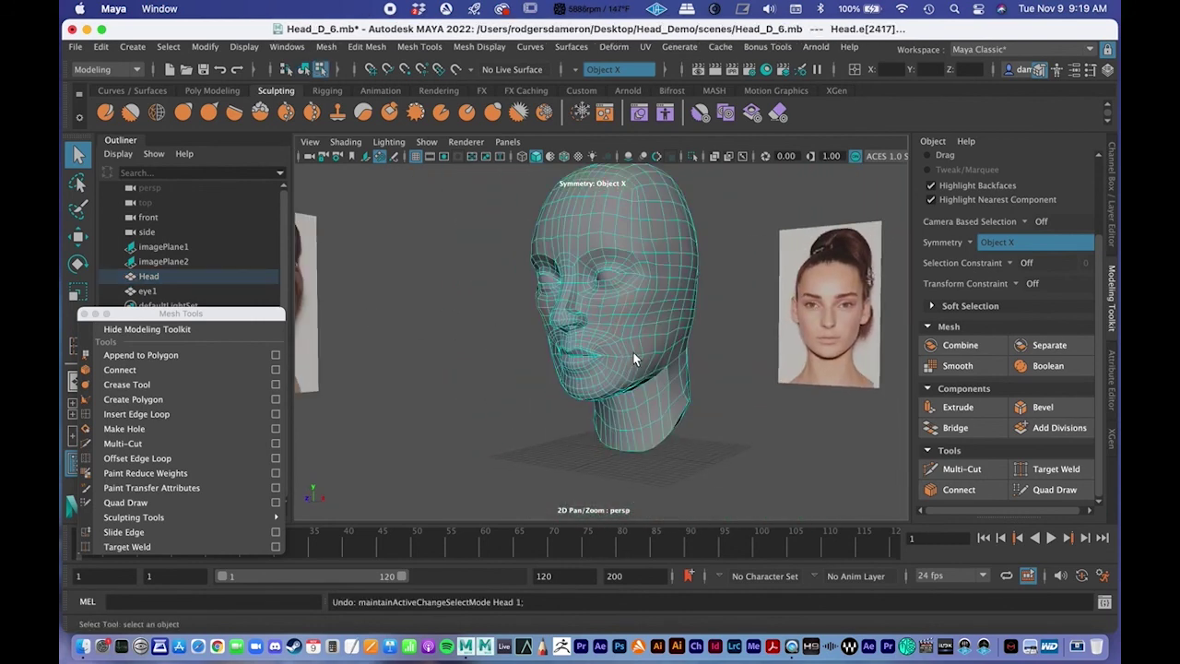
pyautogui.press('z')
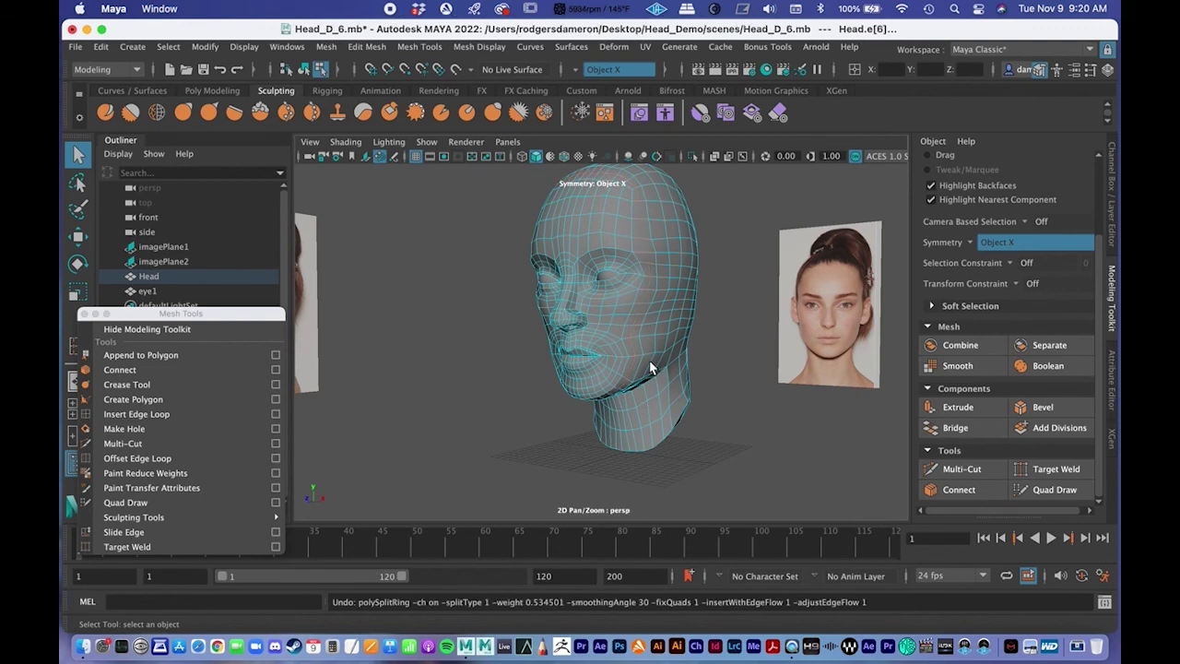
# Step back and forth through the edit history until only the first added loop around the mouth and chin remains
pyautogui.keyDown('alt'); pyautogui.moveTo(643, 341); pyautogui.dragTo(519, 374); pyautogui.keyUp('alt')
pyautogui.keyDown('alt'); pyautogui.moveTo(519, 374); pyautogui.dragTo(693, 384, button='right'); pyautogui.keyUp('alt')
pyautogui.keyDown('alt'); pyautogui.moveTo(692, 384); pyautogui.dragTo(487, 268); pyautogui.keyUp('alt')
pyautogui.press('super+z')
pyautogui.hotkey('ctrl', 'z')
pyautogui.keyDown('alt'); pyautogui.moveTo(576, 328); pyautogui.dragTo(639, 376); pyautogui.keyUp('alt')
pyautogui.hotkey('shift', 'z')
pyautogui.keyDown('alt'); pyautogui.moveTo(639, 375); pyautogui.dragTo(678, 373, button='right'); pyautogui.keyUp('alt')
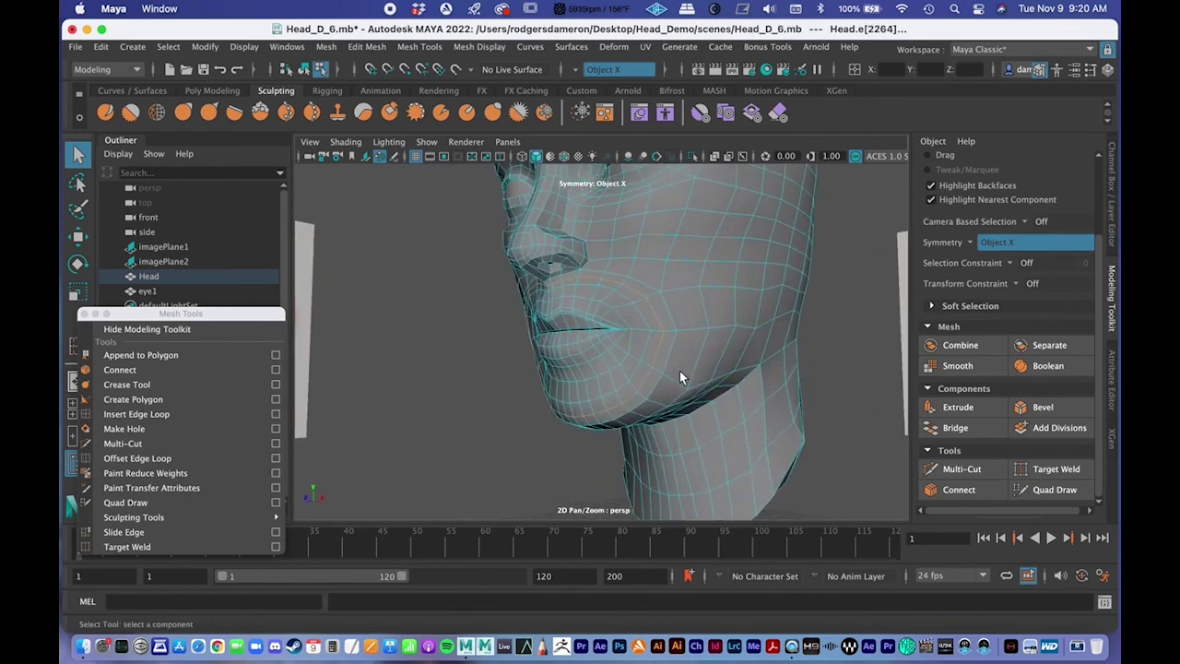
# Compare the mouth and chin edge flow with the profile reference in the side view and in perspective
pyautogui.press('space')
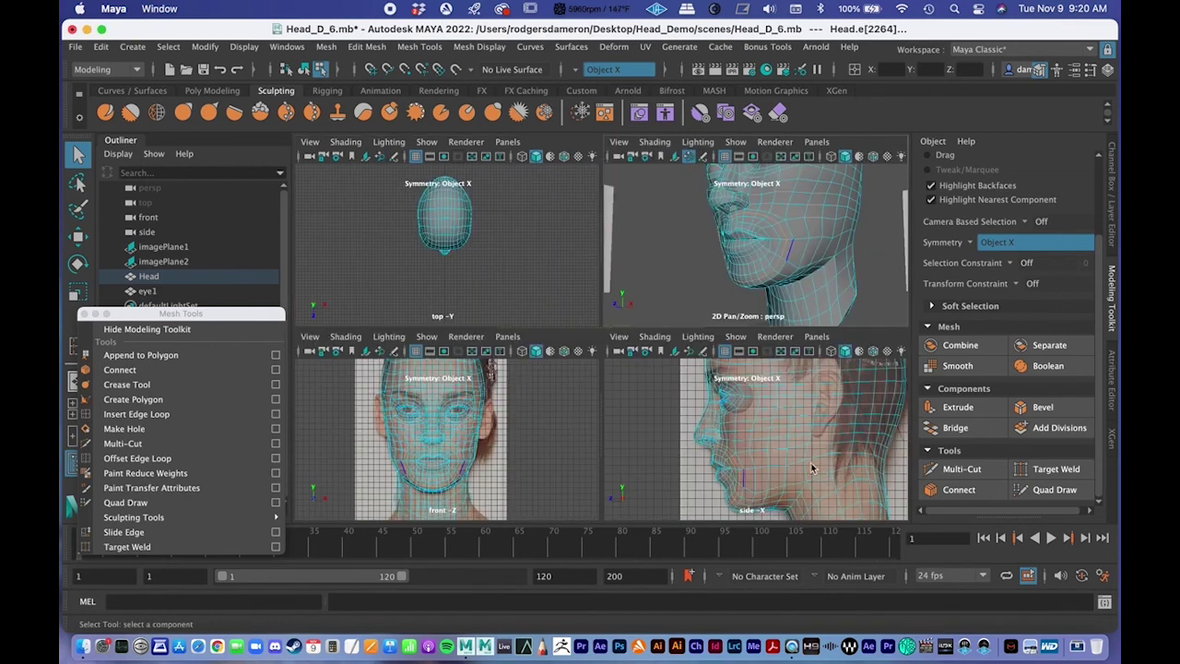
pyautogui.press('space')
pyautogui.keyDown('alt'); pyautogui.moveTo(682, 387); pyautogui.dragTo(680, 306, button='middle'); pyautogui.keyUp('alt')
pyautogui.keyDown('alt'); pyautogui.moveTo(679, 305); pyautogui.dragTo(650, 319, button='right'); pyautogui.keyUp('alt')
pyautogui.keyDown('alt'); pyautogui.moveTo(651, 319); pyautogui.dragTo(656, 393, button='middle'); pyautogui.keyUp('alt')
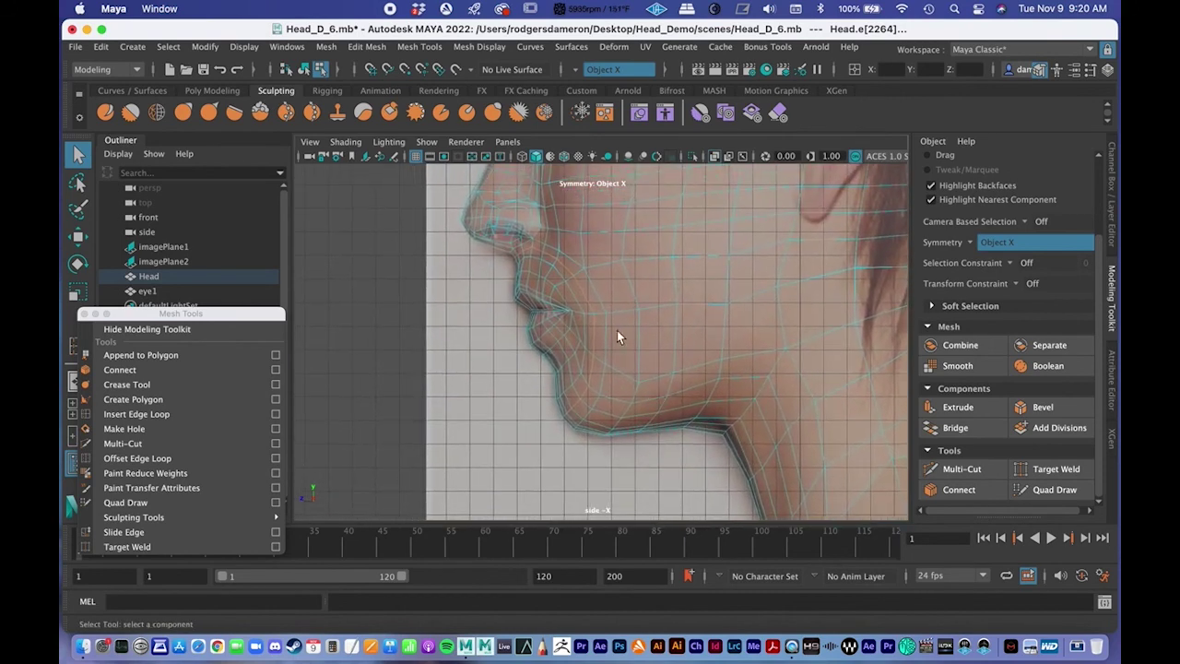
pyautogui.press('space')
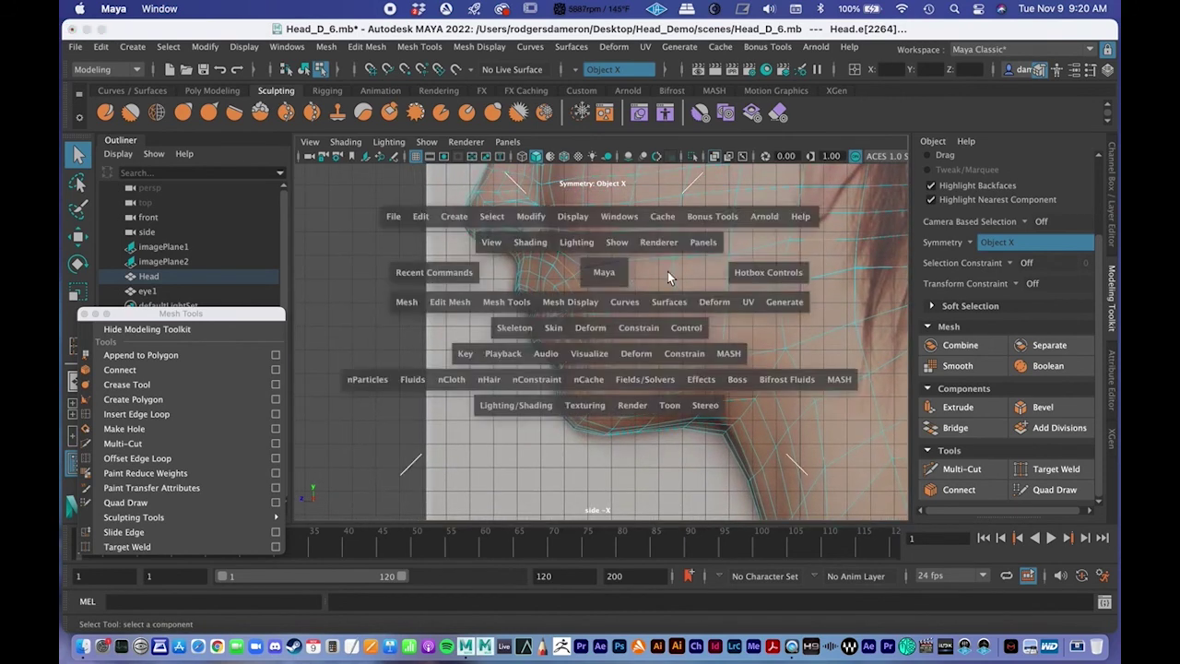
pyautogui.keyDown('alt'); pyautogui.moveTo(734, 204); pyautogui.dragTo(718, 253, button='right'); pyautogui.keyUp('alt')
pyautogui.keyDown('alt'); pyautogui.moveTo(718, 253); pyautogui.dragTo(660, 316); pyautogui.keyUp('alt')
pyautogui.press('space')
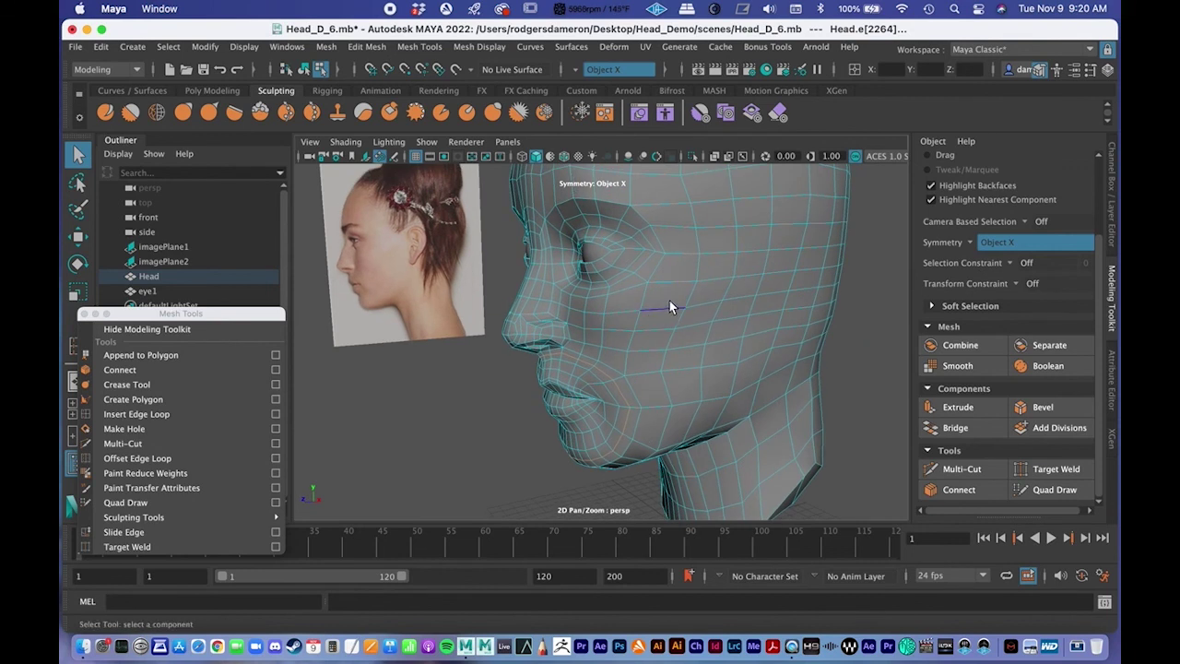
# Preview the Head smoothed and deselected in object mode, and examine the jaw, neck and mouth from below and in profile
pyautogui.press('3')
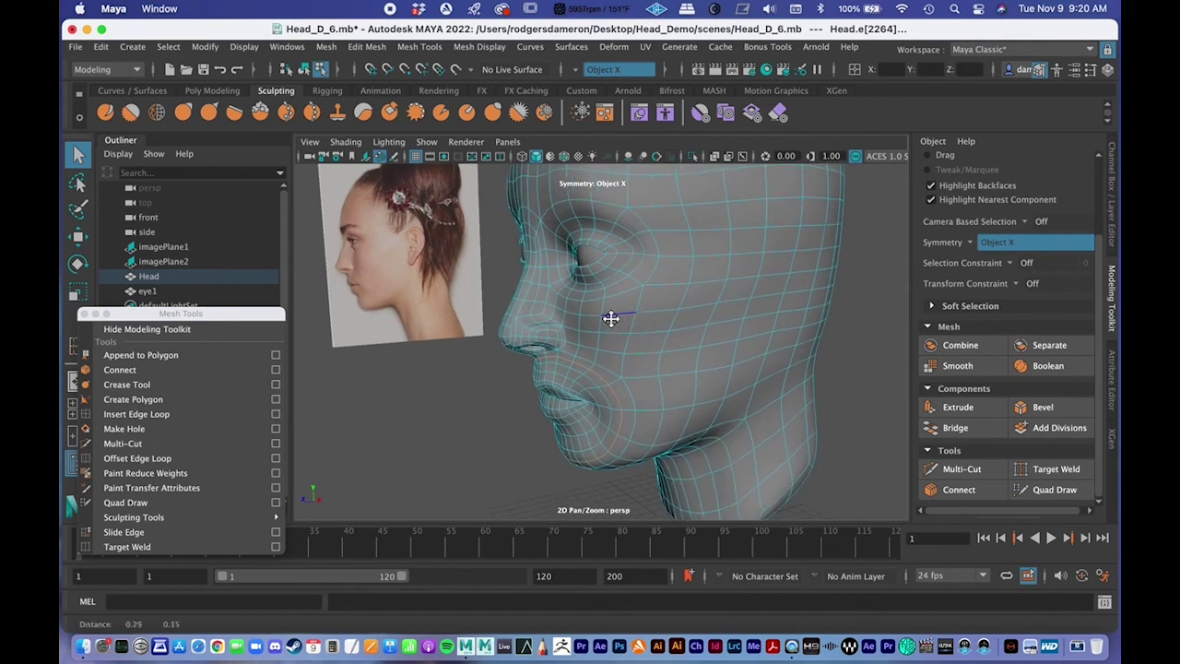
pyautogui.keyDown('alt'); pyautogui.moveTo(625, 316); pyautogui.dragTo(481, 307, button='right'); pyautogui.keyUp('alt')
pyautogui.keyDown('alt'); pyautogui.moveTo(481, 307); pyautogui.dragTo(521, 316); pyautogui.keyUp('alt')
pyautogui.moveTo(581, 246); pyautogui.dragTo(627, 214, button='right')
pyautogui.click(783, 317)
pyautogui.keyDown('alt'); pyautogui.moveTo(785, 323); pyautogui.dragTo(707, 443); pyautogui.keyUp('alt')
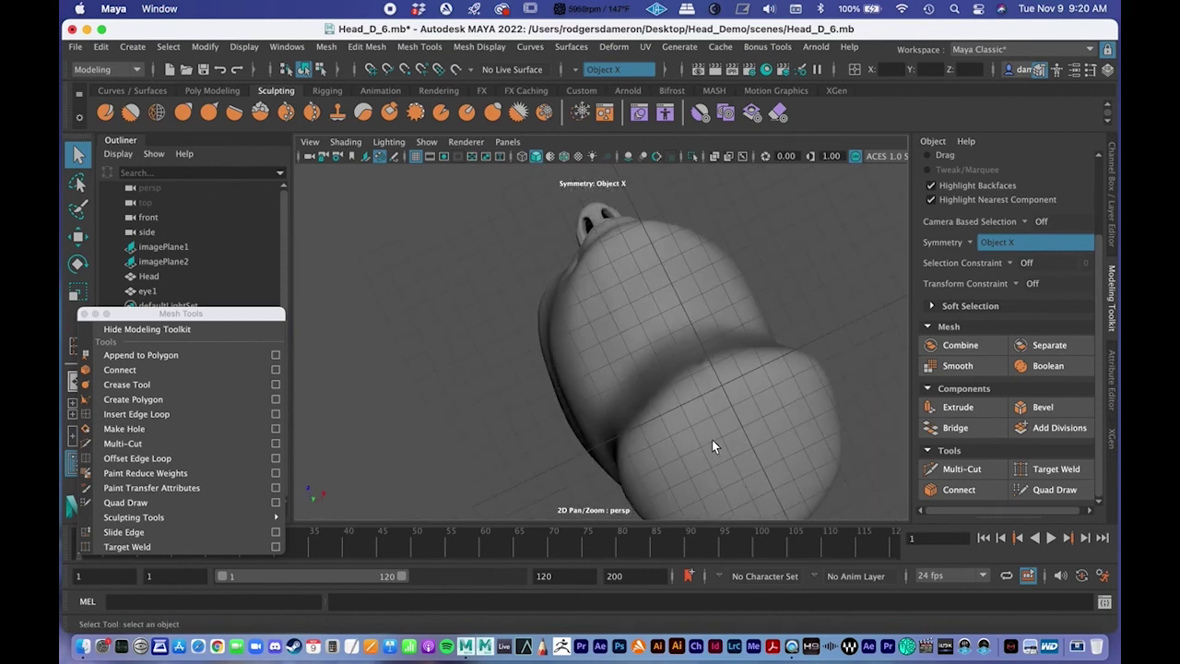
pyautogui.keyDown('alt'); pyautogui.moveTo(708, 374); pyautogui.dragTo(640, 364); pyautogui.keyUp('alt')
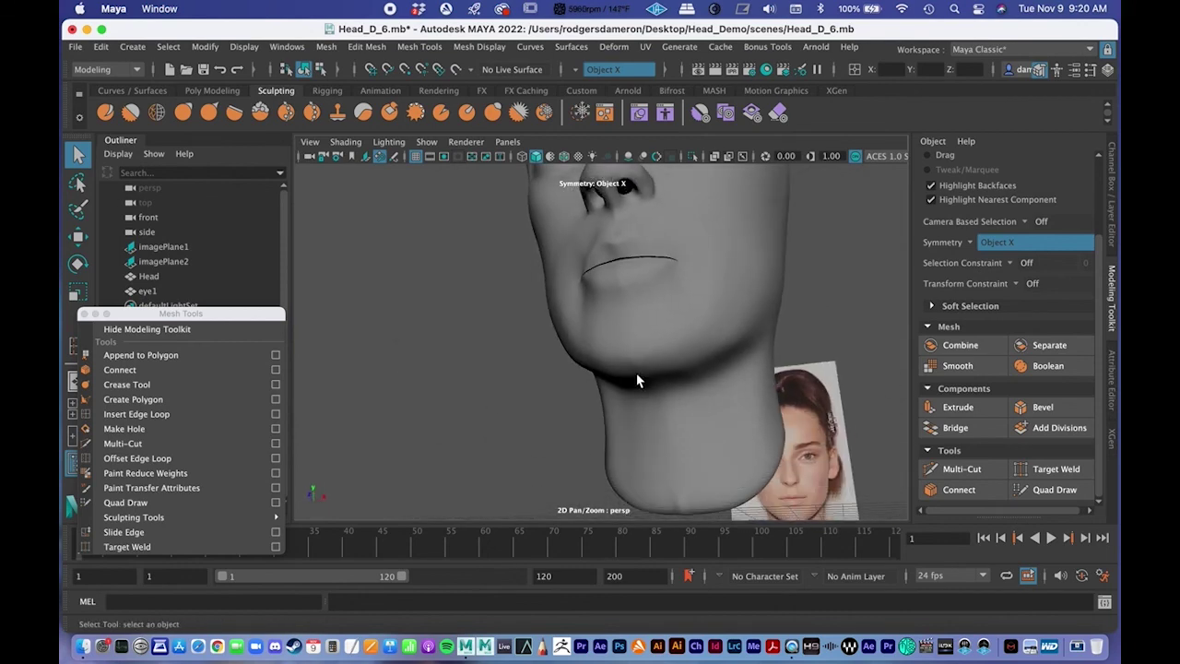
pyautogui.keyDown('alt'); pyautogui.moveTo(624, 296); pyautogui.dragTo(606, 334); pyautogui.keyUp('alt')
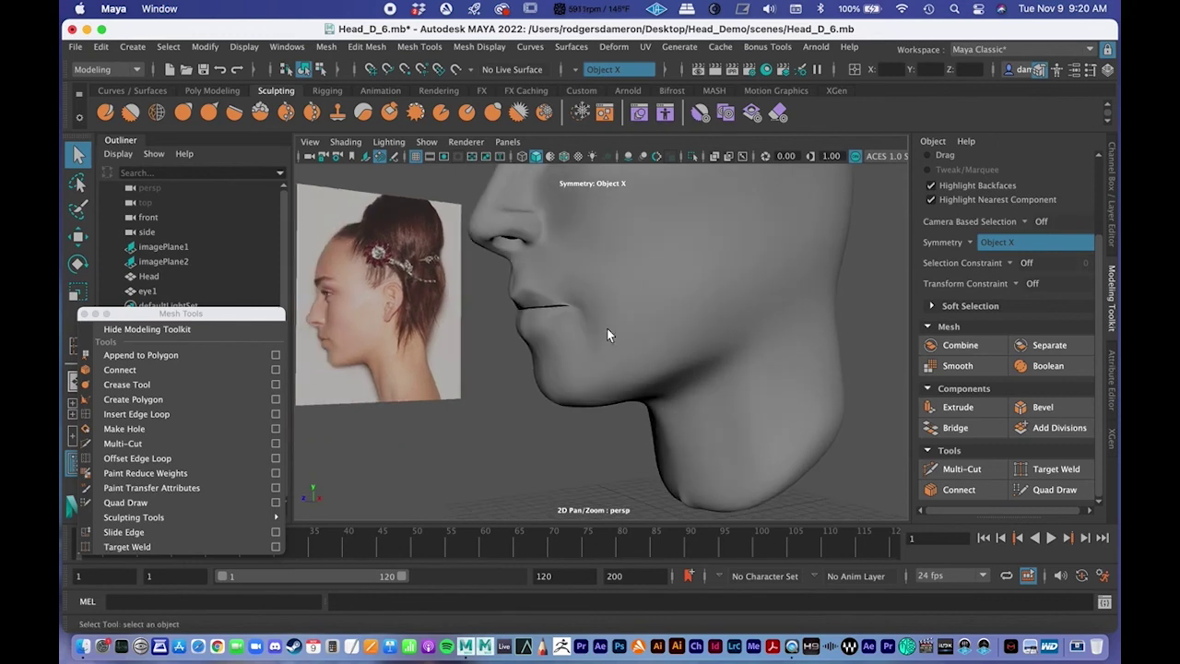
# Select the unsmoothed Head and switch to vertex editing at the lips in the side view
pyautogui.click(545, 334)
pyautogui.keyDown('alt'); pyautogui.moveTo(548, 342); pyautogui.dragTo(637, 321); pyautogui.keyUp('alt')
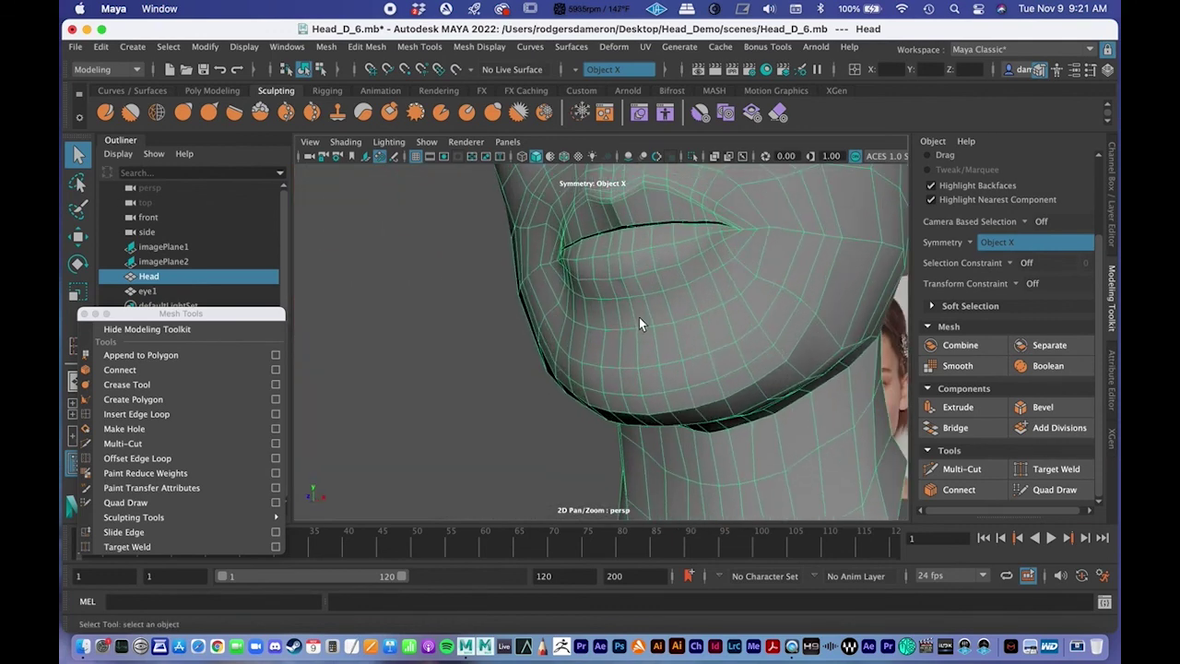
pyautogui.press('space')
pyautogui.press('space')
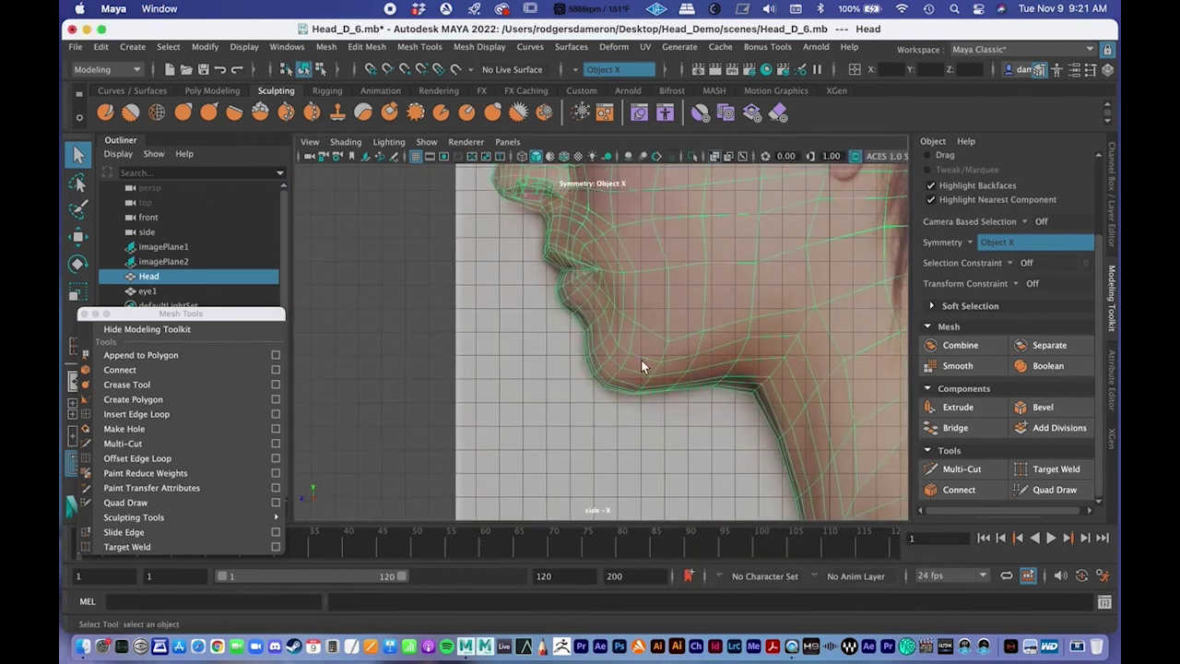
pyautogui.scroll(4, 641, 358)
pyautogui.moveTo(600, 236); pyautogui.dragTo(526, 242, button='right')
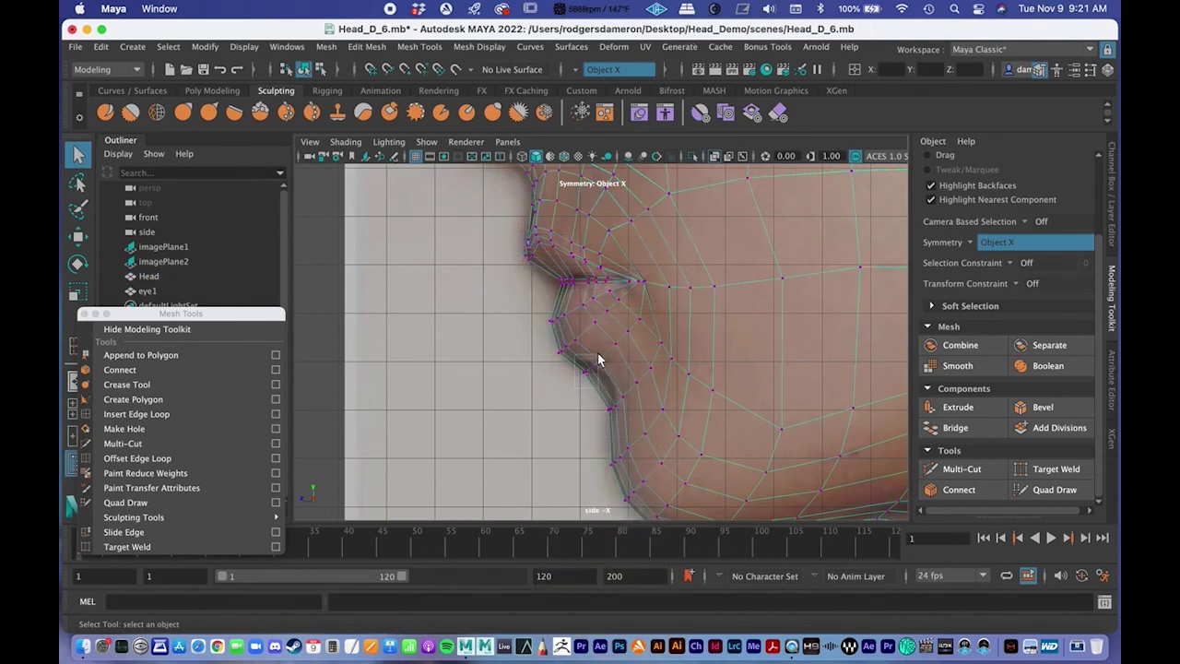
# Move the vertices in the crease beneath the lower lip inward and slightly up in the side view
pyautogui.click(598, 359)
pyautogui.press('w')
pyautogui.moveTo(584, 370); pyautogui.dragTo(601, 358)
pyautogui.keyDown('alt'); pyautogui.moveTo(502, 320); pyautogui.dragTo(487, 351, button='middle'); pyautogui.keyUp('alt')
pyautogui.keyDown('alt'); pyautogui.moveTo(490, 352); pyautogui.dragTo(667, 396, button='right'); pyautogui.keyUp('alt')
pyautogui.keyDown('alt'); pyautogui.moveTo(651, 400); pyautogui.dragTo(605, 332, button='middle'); pyautogui.keyUp('alt')
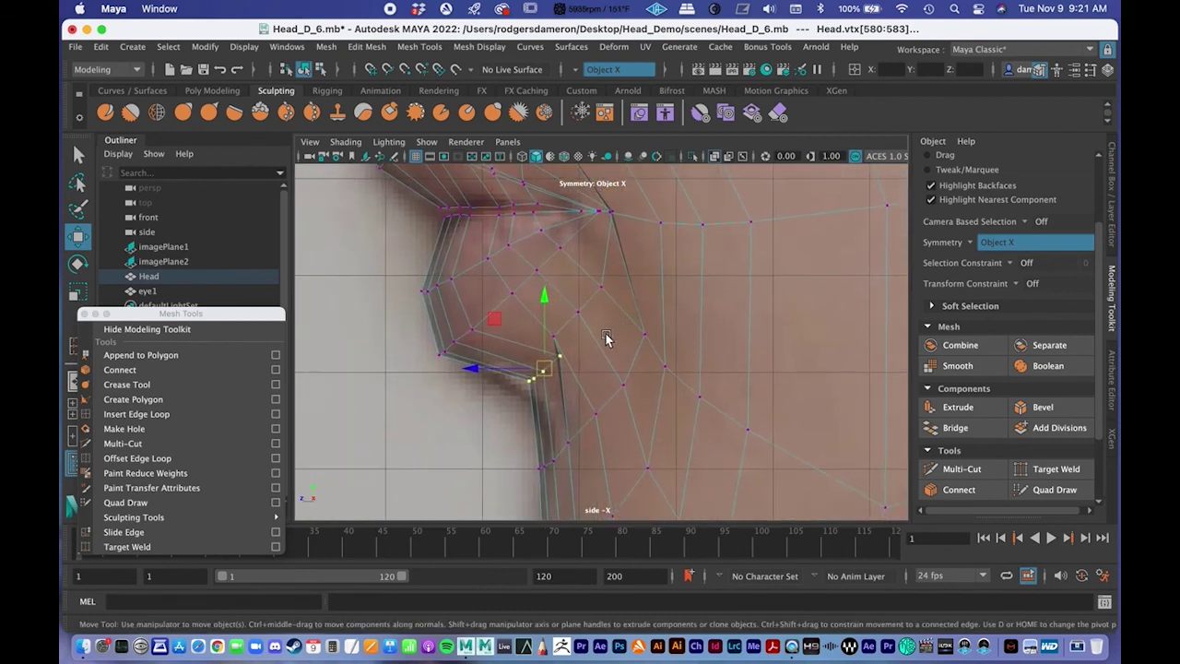
# Move the two vertices just above the lower-lip crease, on the loop around the lip, back toward the cheek in the side view
pyautogui.press('q')
pyautogui.click(552, 338)
pyautogui.press('w')
pyautogui.moveTo(553, 337); pyautogui.dragTo(575, 341)
pyautogui.press('q')
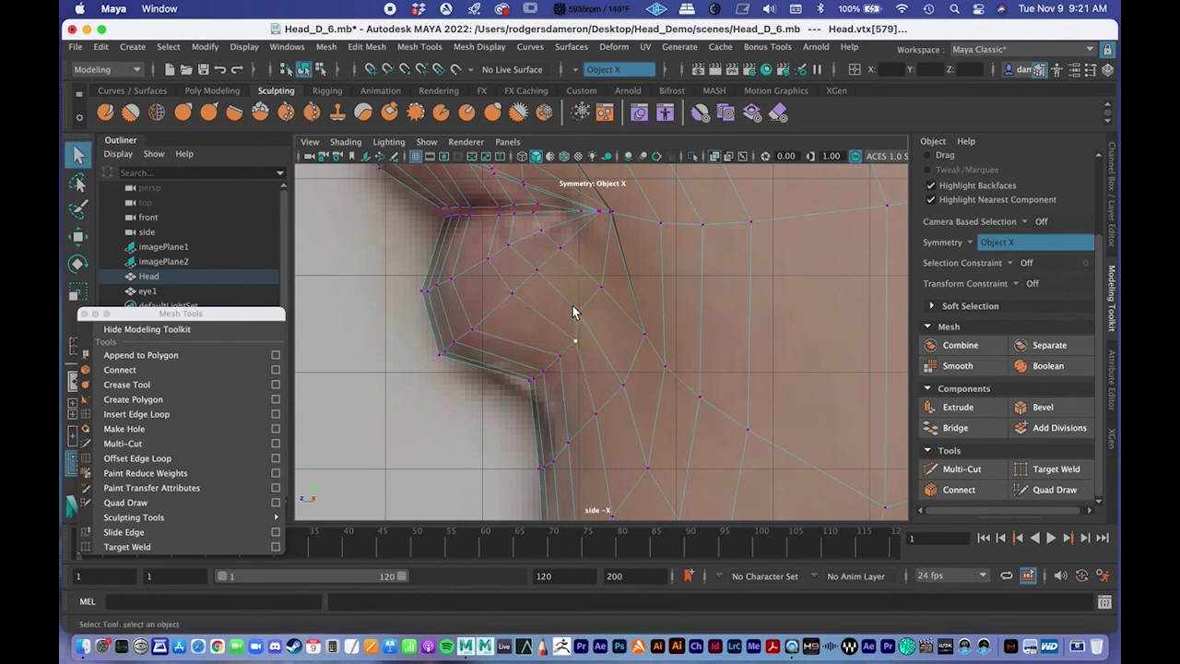
pyautogui.press('w')
pyautogui.moveTo(582, 319); pyautogui.dragTo(589, 323)
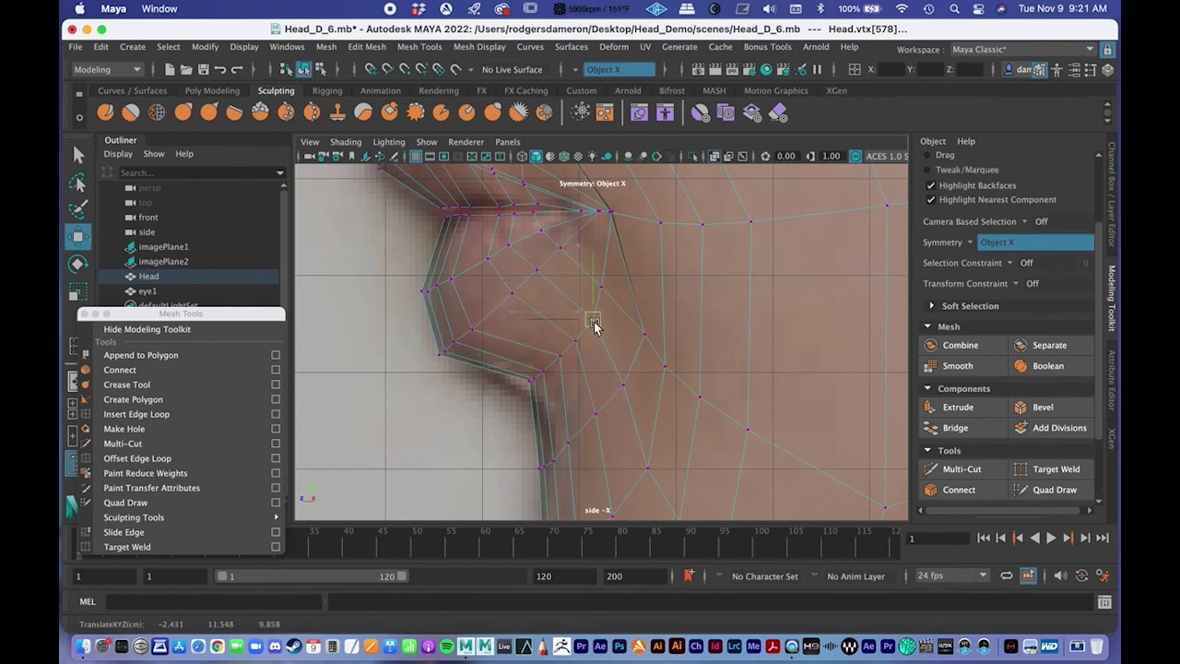
# Adjust the closely spaced vertices at the corner of the mouth in the side view
pyautogui.scroll(5, 711, 308)
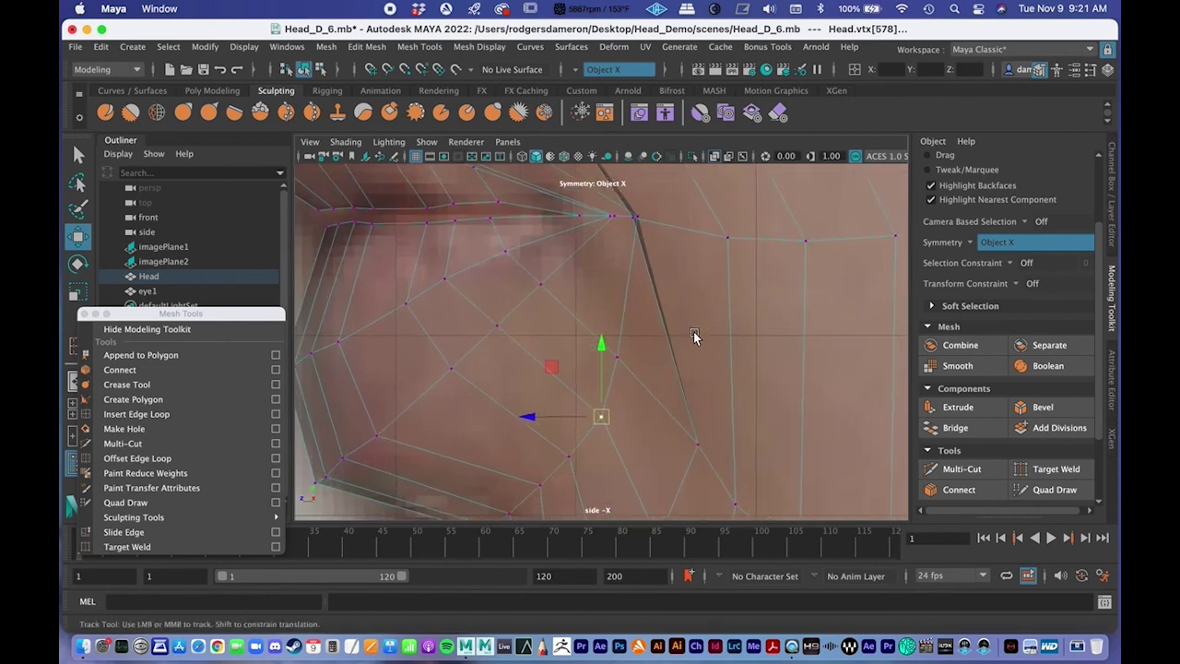
pyautogui.scroll(1, 724, 327)
pyautogui.click(653, 243)
pyautogui.moveTo(653, 243); pyautogui.dragTo(705, 238)
pyautogui.keyDown('alt'); pyautogui.moveTo(704, 239); pyautogui.dragTo(698, 306, button='middle'); pyautogui.keyUp('alt')
pyautogui.moveTo(698, 306)
pyautogui.keyDown('alt'); pyautogui.mouseDown(button='right')
pyautogui.moveTo(559, 325)
pyautogui.moveTo(725, 307)
pyautogui.moveTo(706, 311)
pyautogui.mouseUp(button='right'); pyautogui.keyUp('alt')
pyautogui.moveTo(654, 325); pyautogui.dragTo(626, 326)
pyautogui.keyDown('alt'); pyautogui.moveTo(656, 332); pyautogui.dragTo(792, 366, button='right'); pyautogui.keyUp('alt')
pyautogui.keyDown('alt'); pyautogui.moveTo(722, 395); pyautogui.dragTo(708, 358, button='middle'); pyautogui.keyUp('alt')
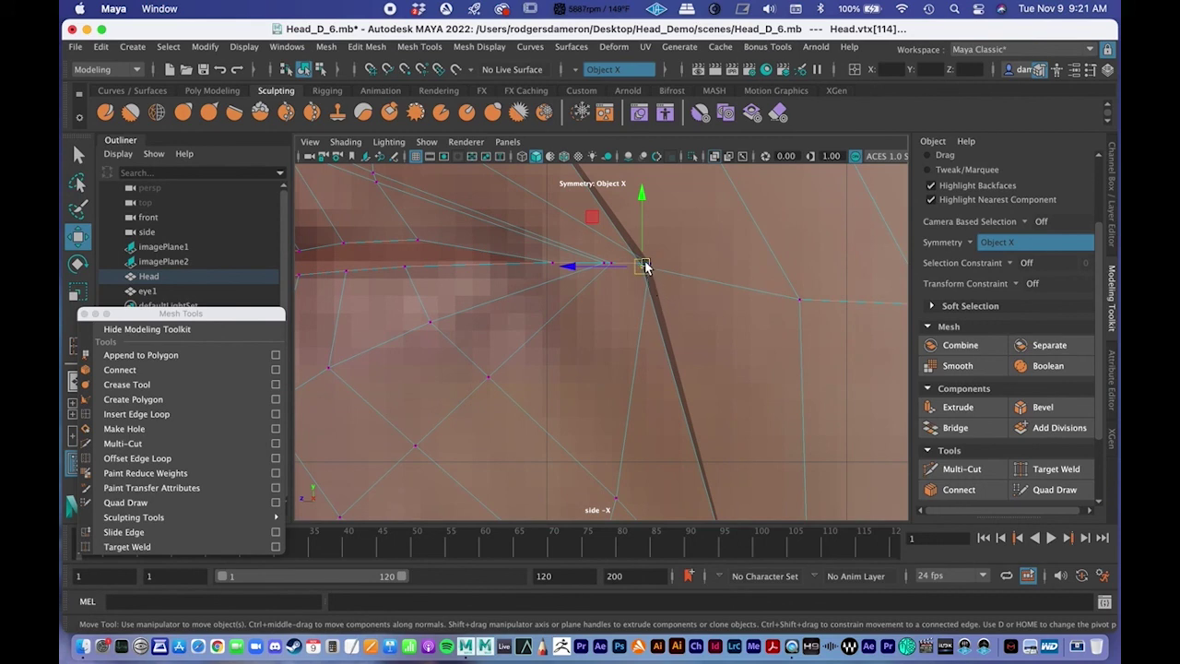
# Shift the outermost mouth-corner vertex back toward the cheek along the lip line and fine-tune its depth
pyautogui.scroll(-4, 660, 341)
pyautogui.scroll(3, 656, 342)
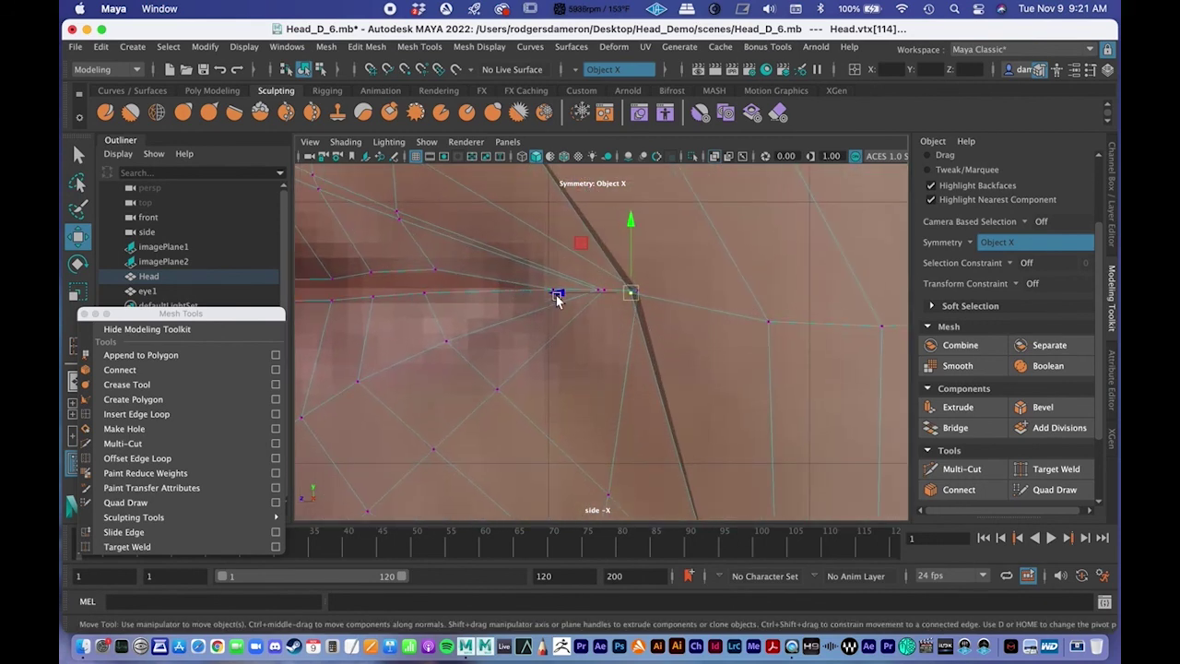
pyautogui.moveTo(559, 295); pyautogui.dragTo(610, 284)
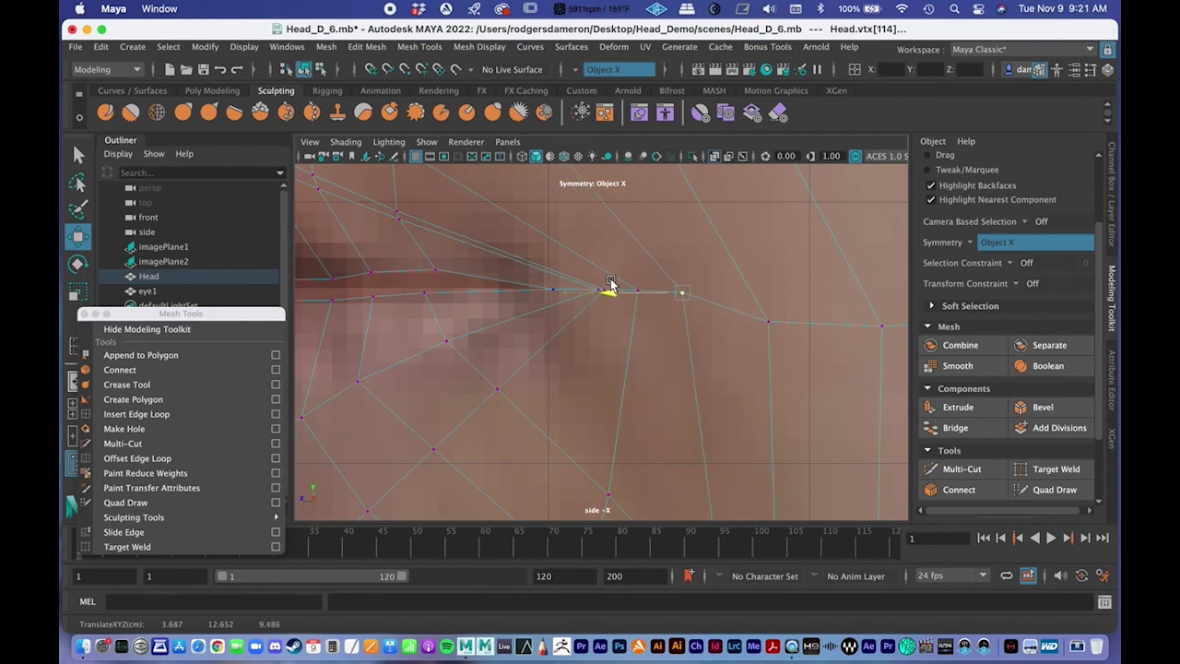
pyautogui.scroll(-4, 614, 331)
pyautogui.scroll(4, 624, 322)
pyautogui.scroll(-4, 620, 327)
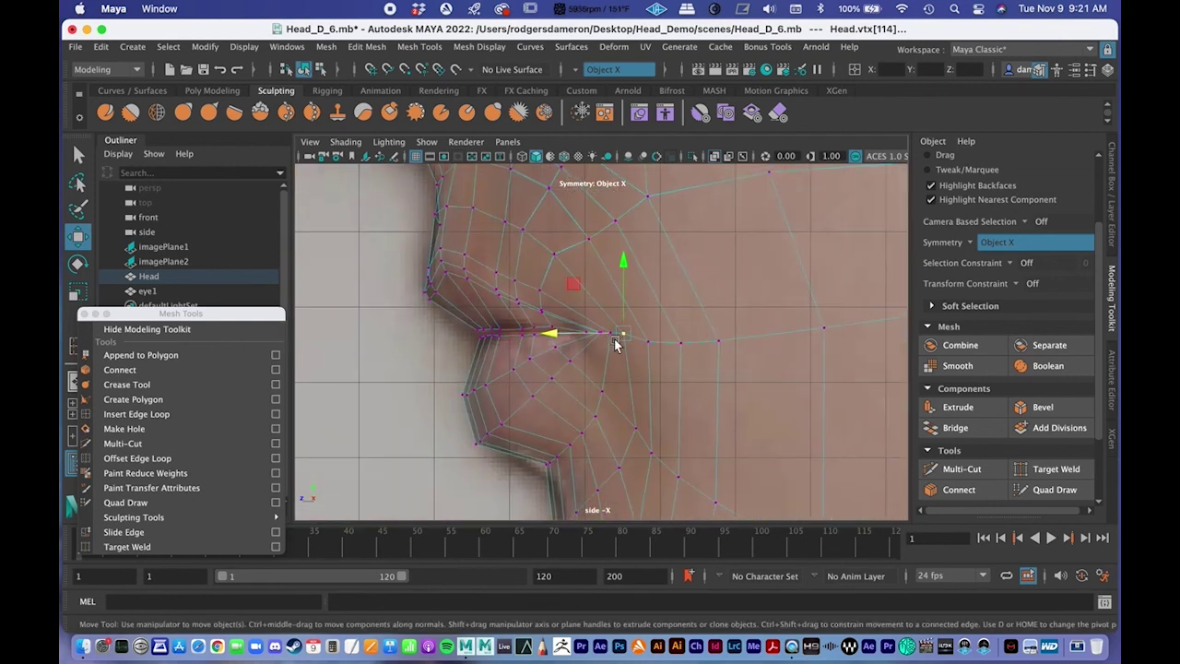
pyautogui.moveTo(542, 324); pyautogui.dragTo(527, 321)
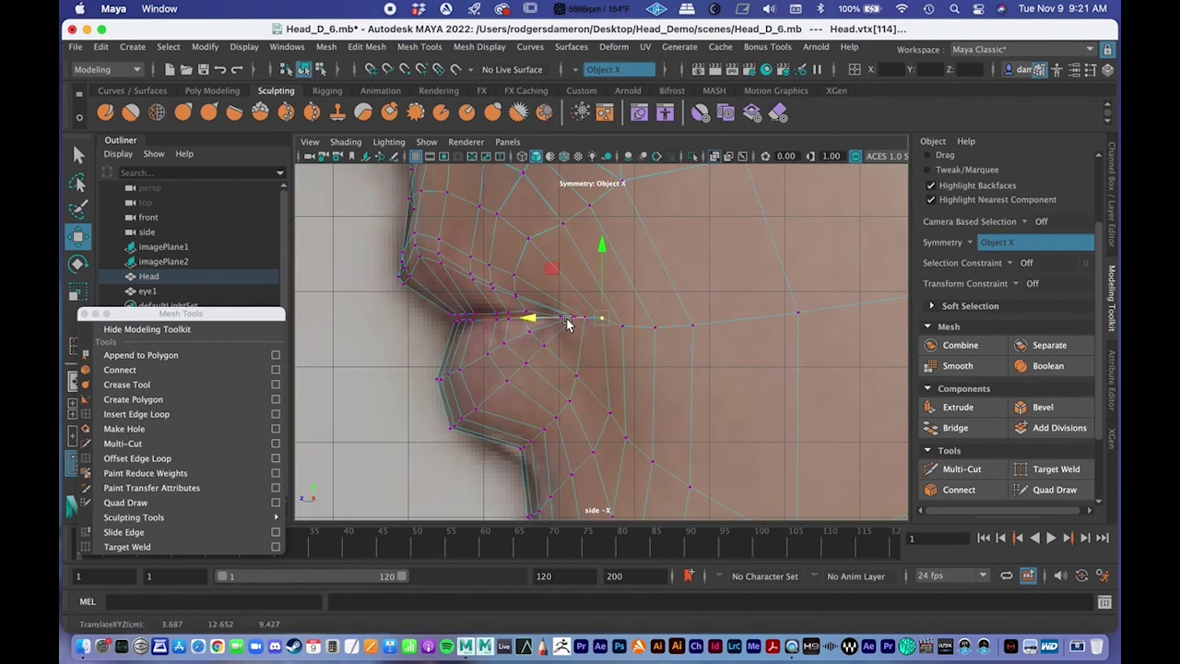
# Lower the crease vertices beneath the lower lip slightly and nudge the neighbouring loop vertex back in the side view
pyautogui.keyDown('alt'); pyautogui.moveTo(568, 338); pyautogui.dragTo(516, 276, button='middle'); pyautogui.keyUp('alt')
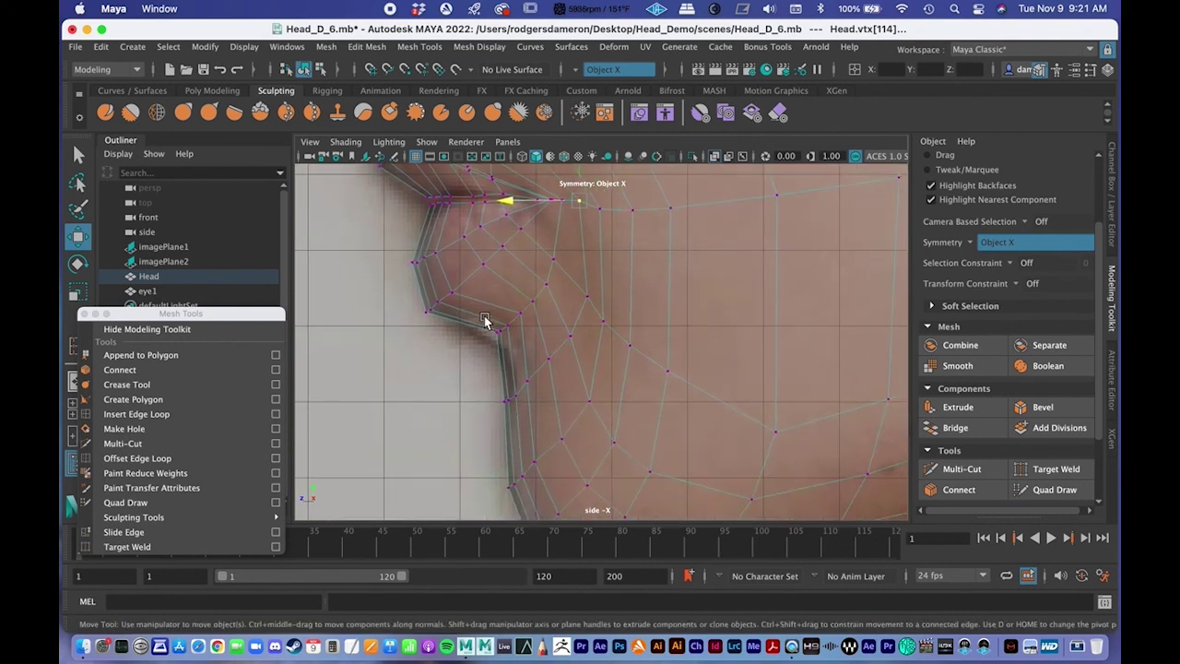
pyautogui.moveTo(528, 351); pyautogui.dragTo(515, 343)
pyautogui.moveTo(526, 292); pyautogui.dragTo(540, 310)
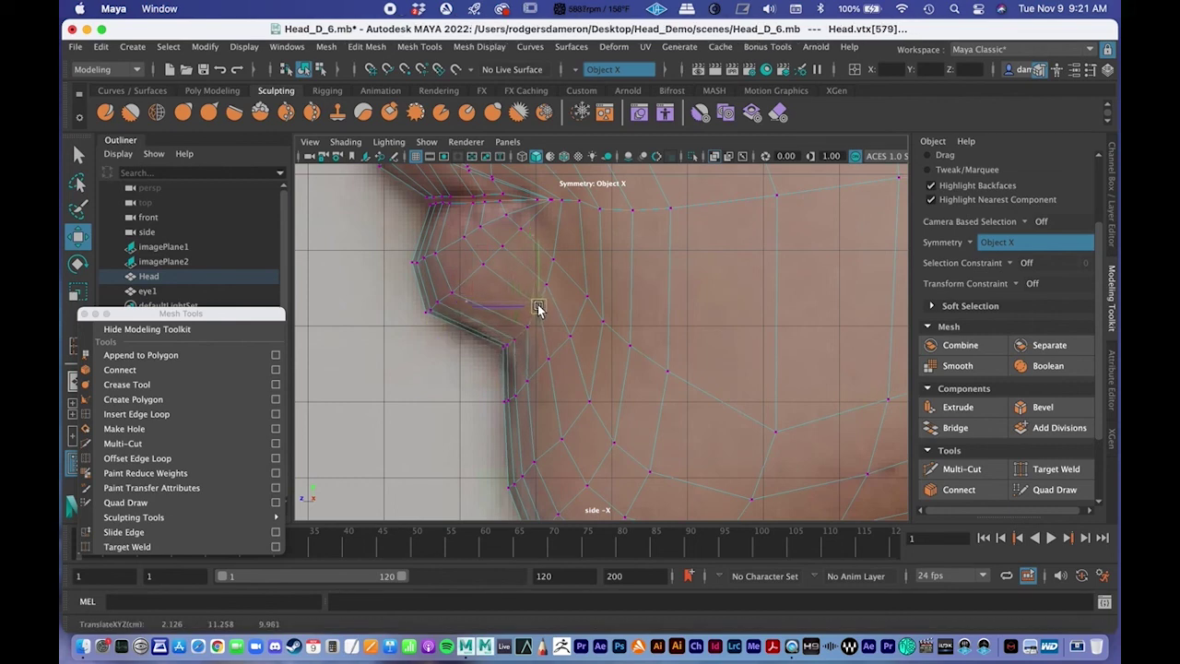
pyautogui.scroll(-2, 546, 280)
pyautogui.scroll(-2, 534, 311)
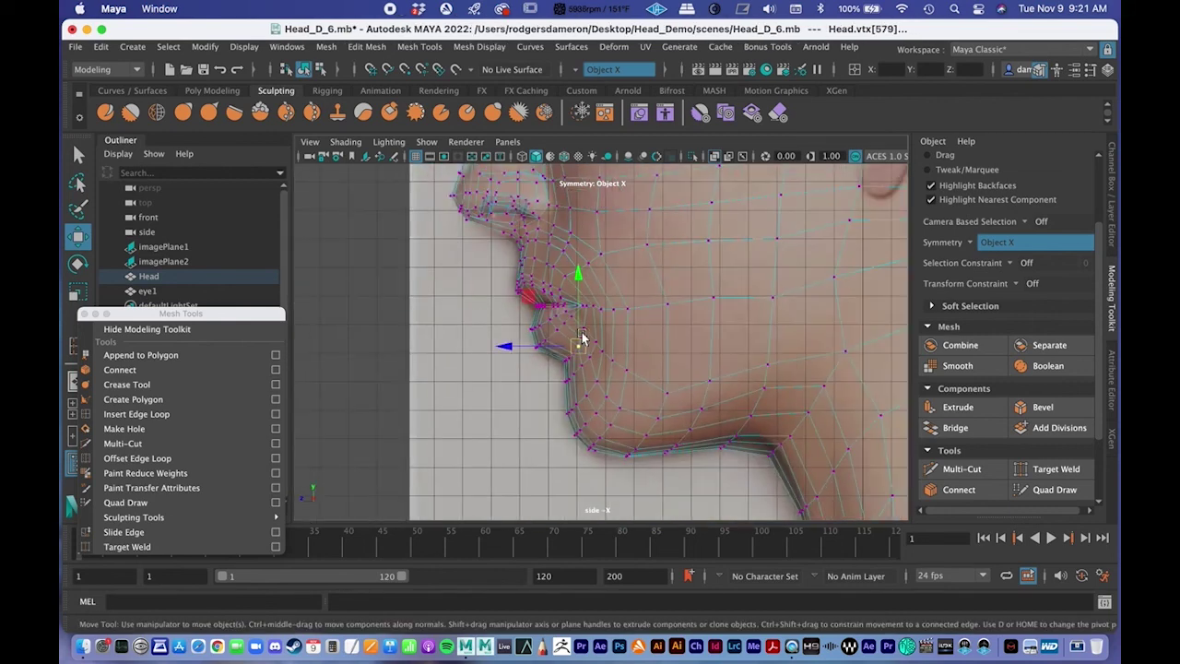
# Return the Head to object mode in the perspective view and turn on its smooth preview
pyautogui.press('space')
pyautogui.press('space')
pyautogui.keyDown('alt'); pyautogui.moveTo(783, 281); pyautogui.dragTo(529, 256); pyautogui.keyUp('alt')
pyautogui.scroll(-5, 671, 295)
pyautogui.press('q')
pyautogui.moveTo(527, 244); pyautogui.dragTo(600, 220, button='right')
pyautogui.keyDown('alt'); pyautogui.moveTo(536, 355); pyautogui.dragTo(562, 360); pyautogui.keyUp('alt')
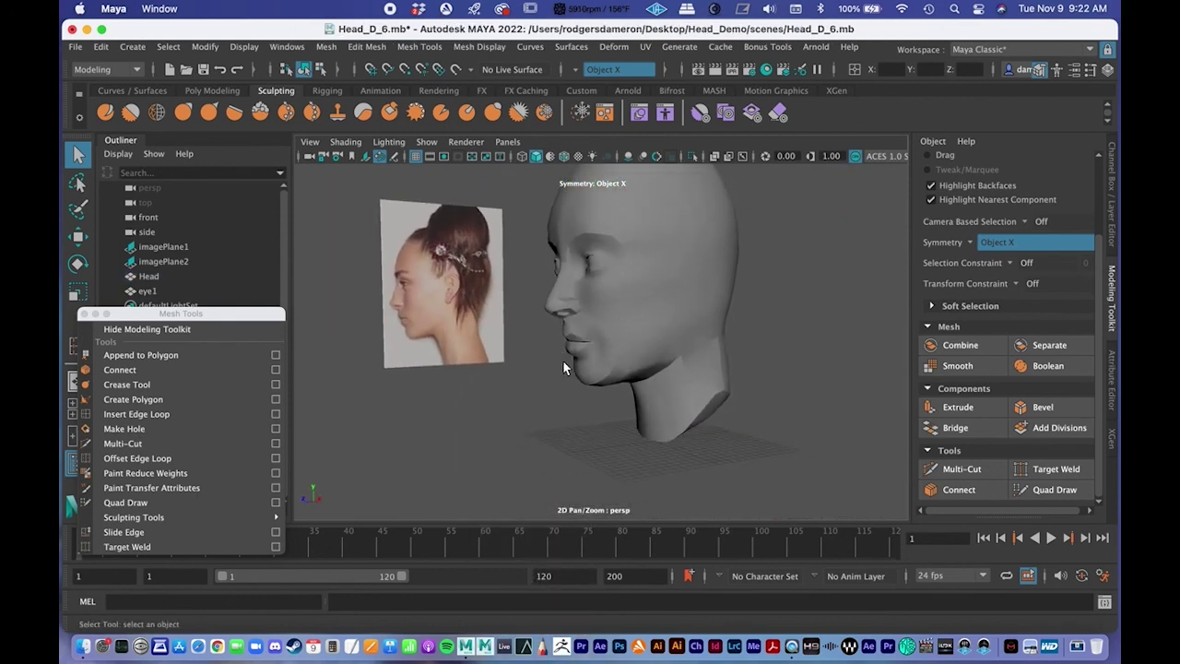
pyautogui.click(602, 319)
pyautogui.keyDown('alt'); pyautogui.moveTo(602, 319); pyautogui.dragTo(609, 324); pyautogui.keyUp('alt')
pyautogui.press('3')
pyautogui.keyDown('alt'); pyautogui.moveTo(581, 310); pyautogui.dragTo(865, 329, button='right'); pyautogui.keyUp('alt')
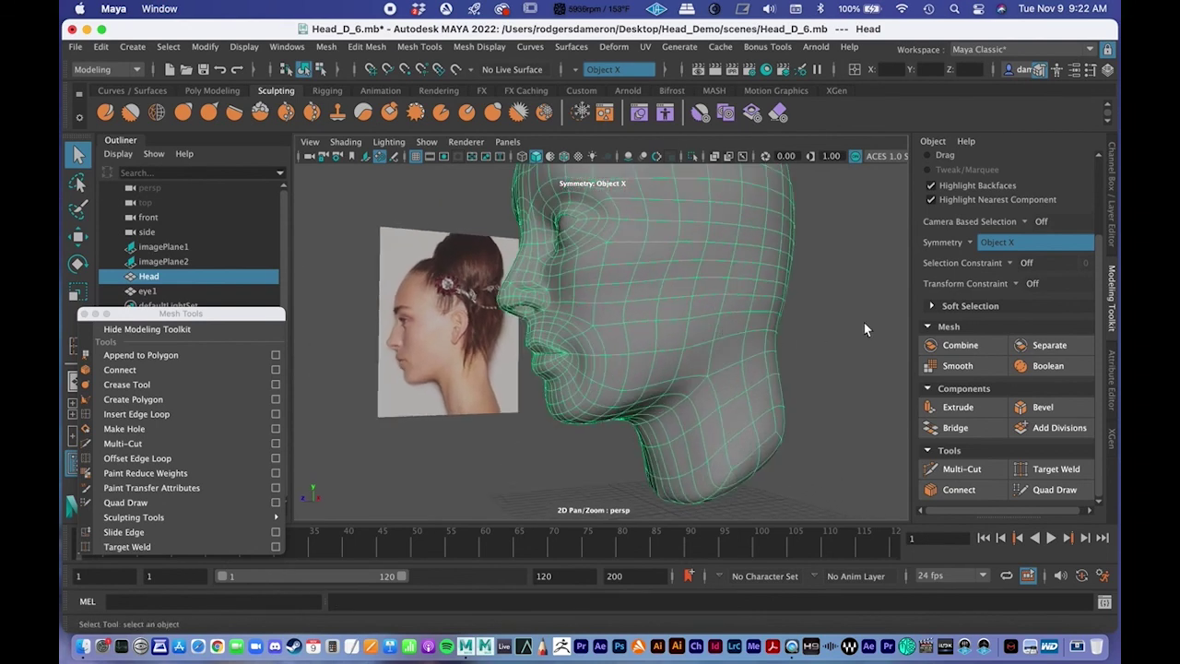
# Examine the smoothed Head's mouth, chin, jaw and neck from the front, side and below, with and without its wireframe
pyautogui.click(876, 330)
pyautogui.keyDown('alt'); pyautogui.moveTo(876, 330); pyautogui.dragTo(592, 288); pyautogui.keyUp('alt')
pyautogui.keyDown('alt'); pyautogui.moveTo(533, 212); pyautogui.dragTo(553, 272); pyautogui.keyUp('alt')
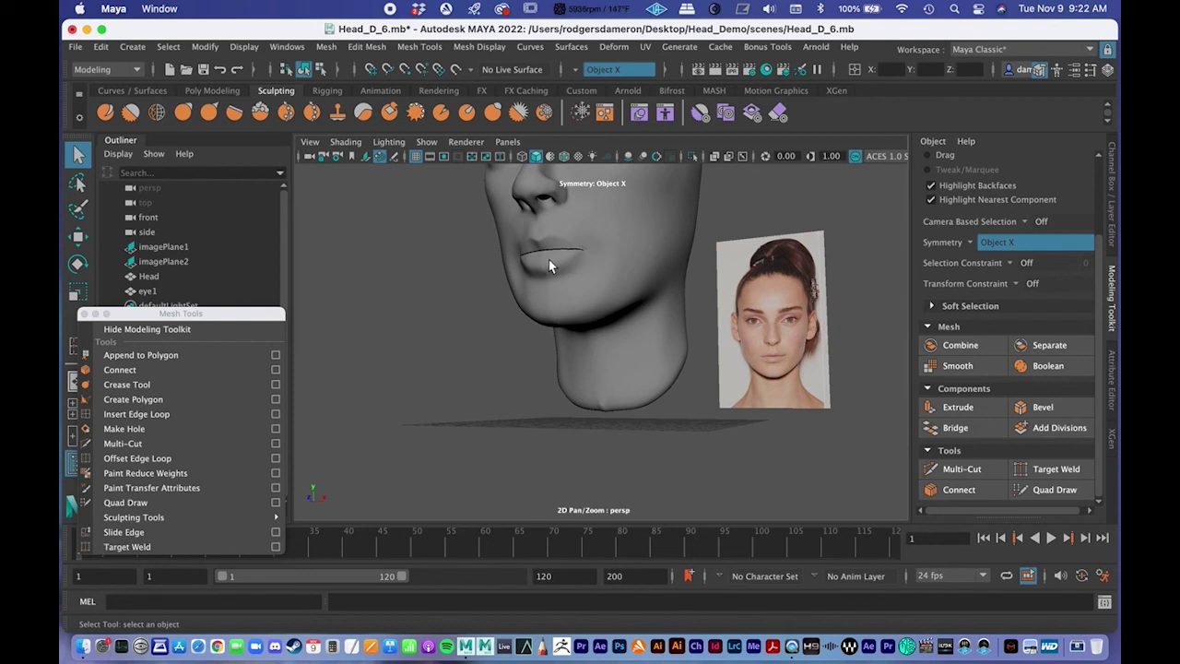
pyautogui.moveTo(537, 262)
pyautogui.keyDown('alt'); pyautogui.mouseDown()
pyautogui.moveTo(566, 311)
pyautogui.moveTo(540, 283)
pyautogui.moveTo(612, 304)
pyautogui.moveTo(522, 257)
pyautogui.mouseUp(); pyautogui.keyUp('alt')
pyautogui.click(533, 273)
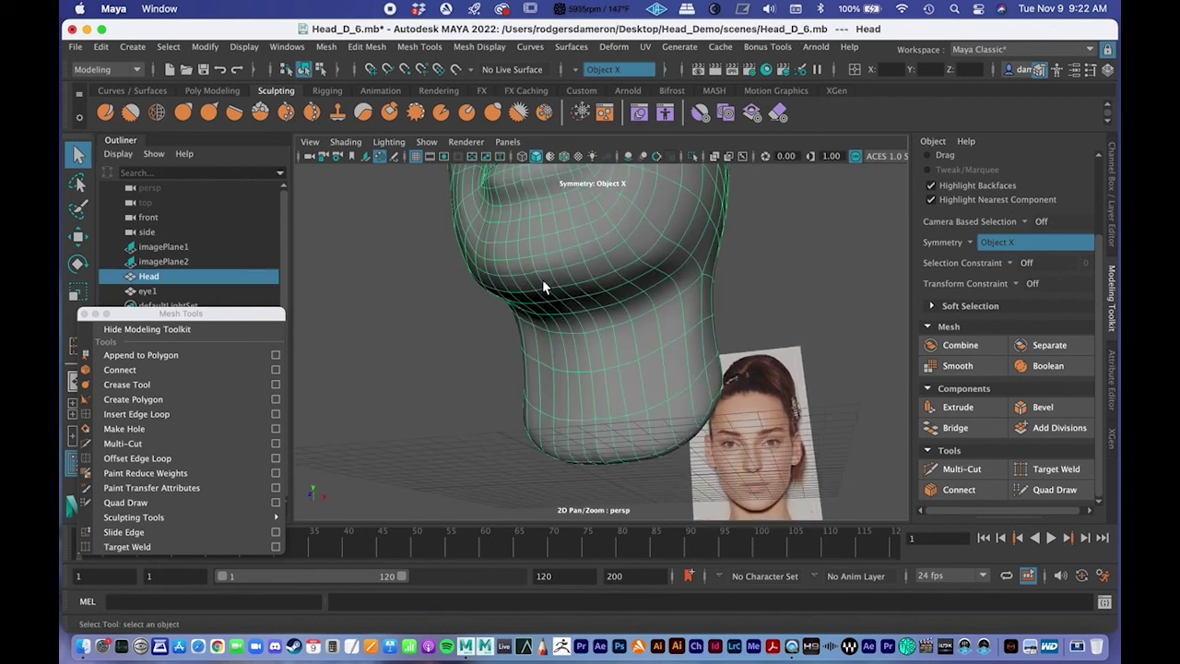
pyautogui.keyDown('alt'); pyautogui.moveTo(582, 371); pyautogui.dragTo(559, 388); pyautogui.keyUp('alt')
pyautogui.keyDown('alt'); pyautogui.moveTo(606, 325); pyautogui.dragTo(598, 341); pyautogui.keyUp('alt')
pyautogui.keyDown('alt'); pyautogui.moveTo(597, 341); pyautogui.dragTo(517, 337, button='right'); pyautogui.keyUp('alt')
pyautogui.click(683, 389)
pyautogui.keyDown('alt'); pyautogui.moveTo(686, 393); pyautogui.dragTo(569, 323); pyautogui.keyUp('alt')
pyautogui.keyDown('alt'); pyautogui.moveTo(570, 322); pyautogui.dragTo(808, 362, button='right'); pyautogui.keyUp('alt')
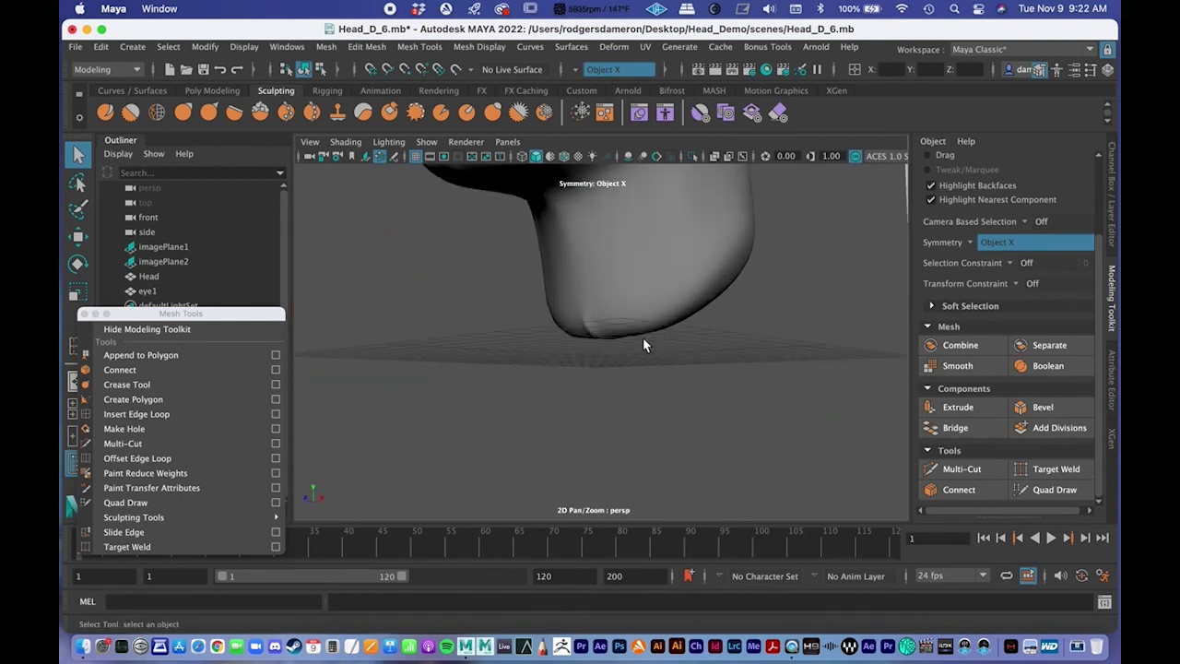
pyautogui.click(599, 311)
pyautogui.keyDown('alt'); pyautogui.moveTo(600, 311); pyautogui.dragTo(517, 286); pyautogui.keyUp('alt')
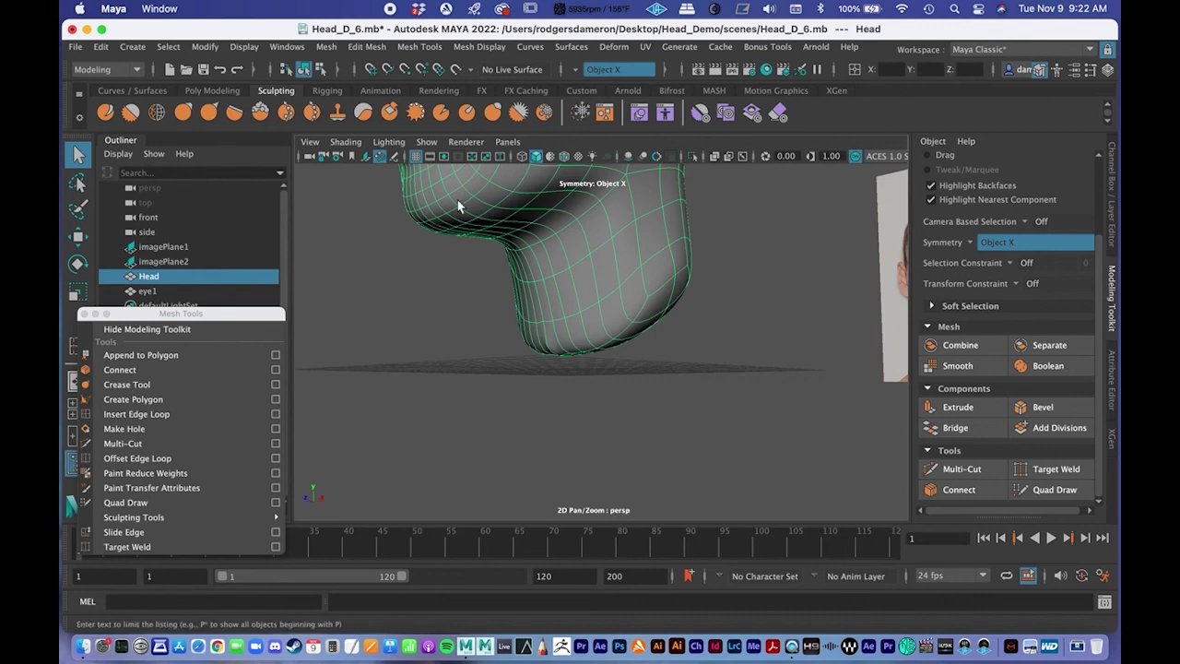
pyautogui.press('F11')
pyautogui.click(608, 248)
pyautogui.moveTo(609, 247); pyautogui.dragTo(679, 218, button='right')
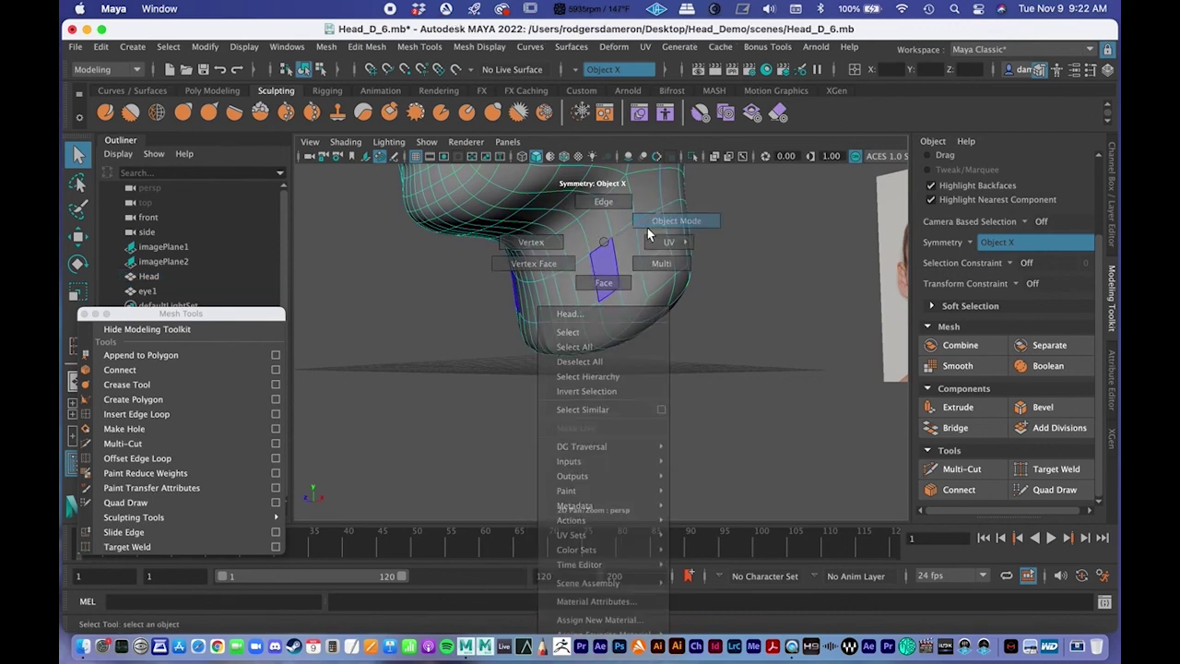
# Open the Smooth sculpting tool's settings for the Head and set its symmetry to Off
pyautogui.doubleClick(129, 113)
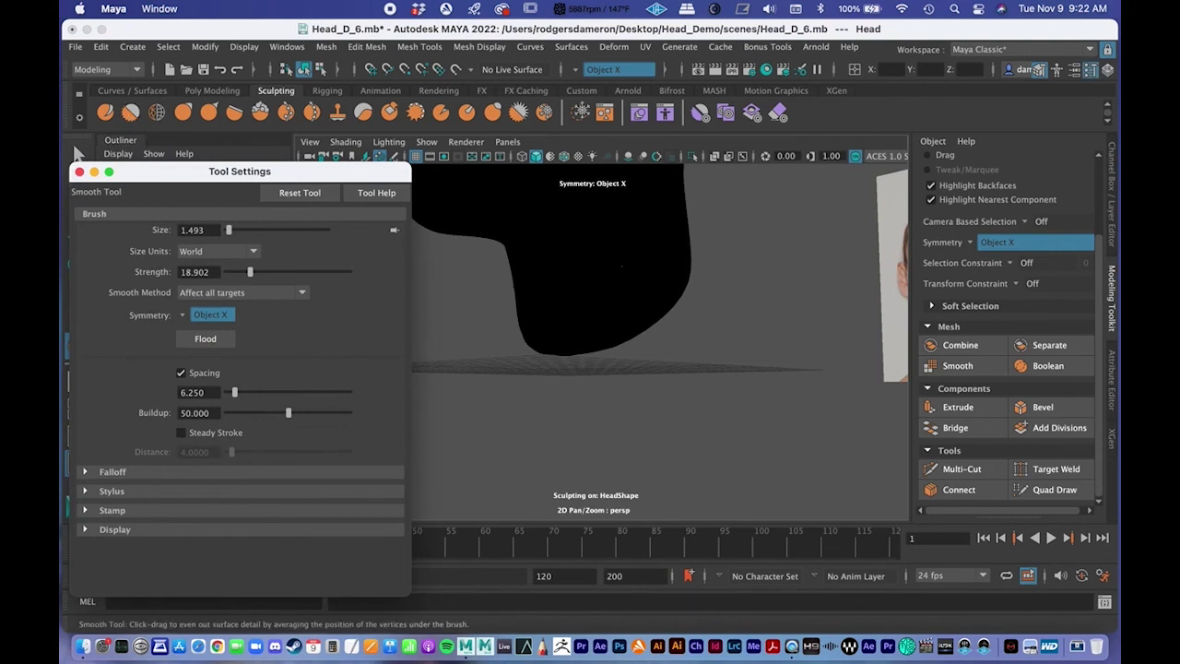
pyautogui.keyDown('alt'); pyautogui.moveTo(621, 266); pyautogui.dragTo(696, 284); pyautogui.keyUp('alt')
pyautogui.keyDown('alt'); pyautogui.moveTo(696, 284); pyautogui.dragTo(703, 356, button='middle'); pyautogui.keyUp('alt')
pyautogui.keyDown('alt'); pyautogui.moveTo(703, 356); pyautogui.dragTo(632, 322, button='right'); pyautogui.keyUp('alt')
pyautogui.keyDown('alt'); pyautogui.moveTo(632, 321); pyautogui.dragTo(563, 325); pyautogui.keyUp('alt')
pyautogui.keyDown('alt'); pyautogui.moveTo(562, 324); pyautogui.dragTo(668, 350, button='right'); pyautogui.keyUp('alt')
pyautogui.keyDown('alt'); pyautogui.moveTo(668, 350); pyautogui.dragTo(689, 409, button='middle'); pyautogui.keyUp('alt')
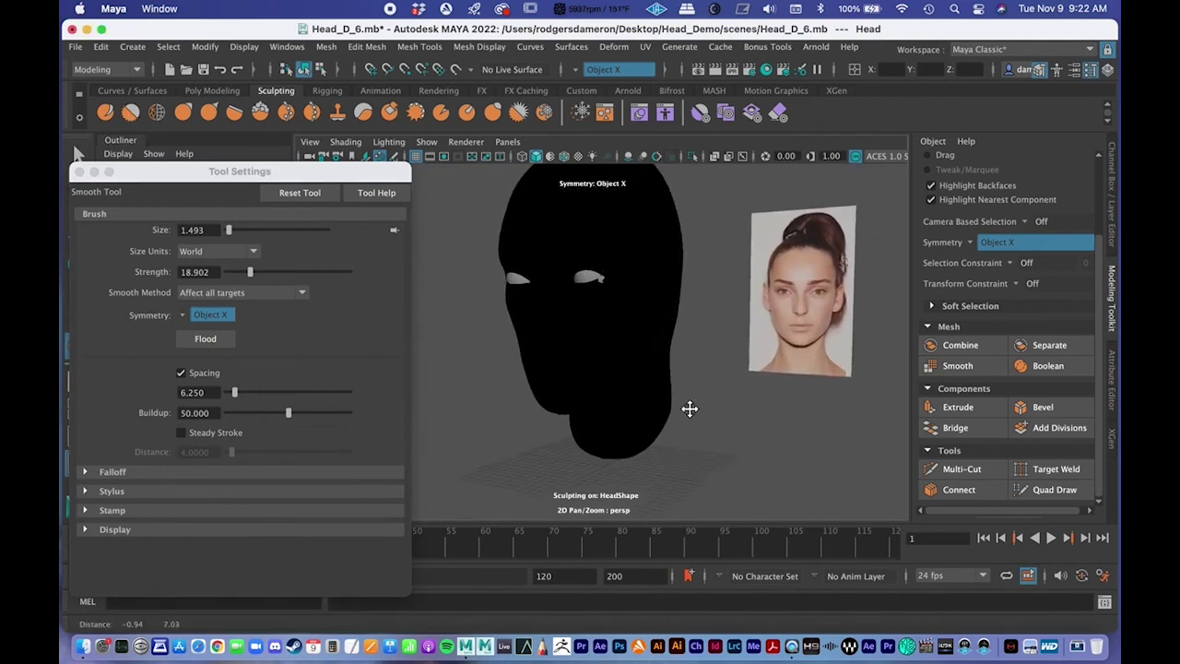
pyautogui.scroll(1, 690, 408)
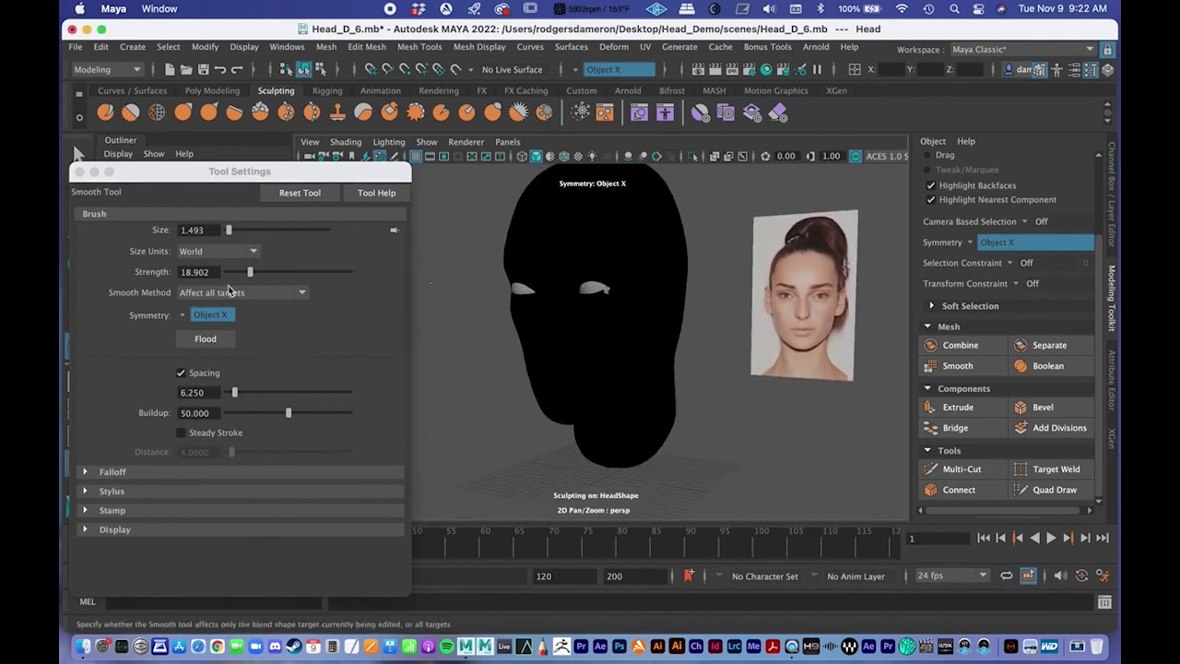
pyautogui.click(189, 318)
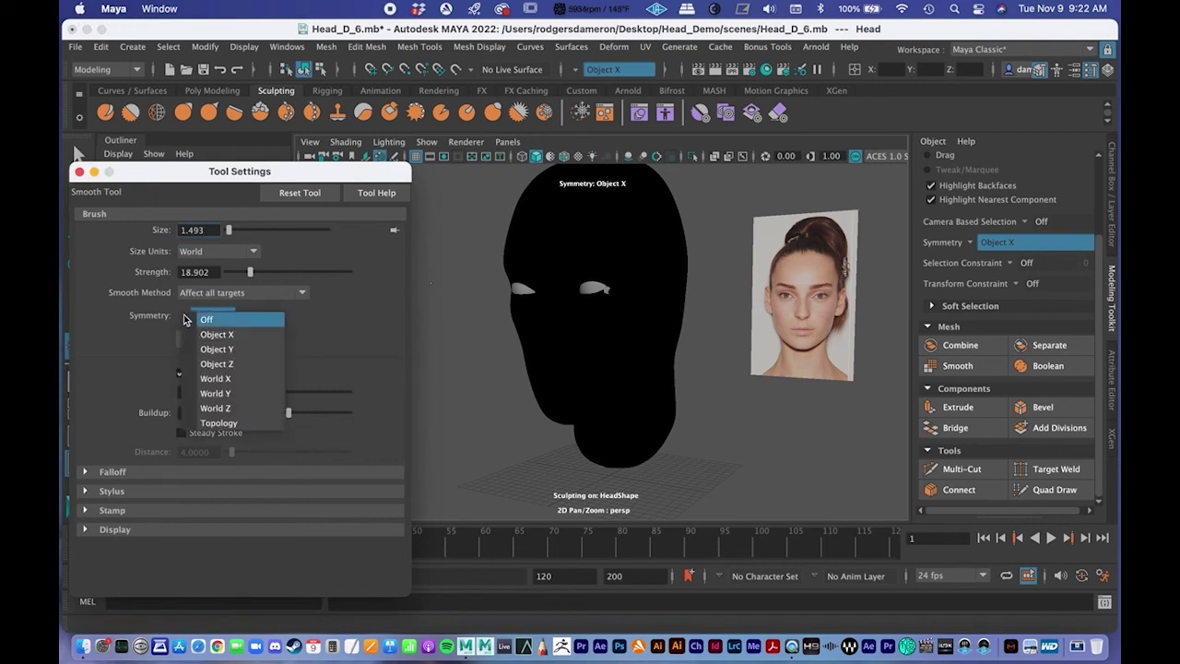
pyautogui.click(195, 315)
pyautogui.scroll(-2, 600, 332)
pyautogui.keyDown('alt'); pyautogui.moveTo(653, 344); pyautogui.dragTo(590, 342); pyautogui.keyUp('alt')
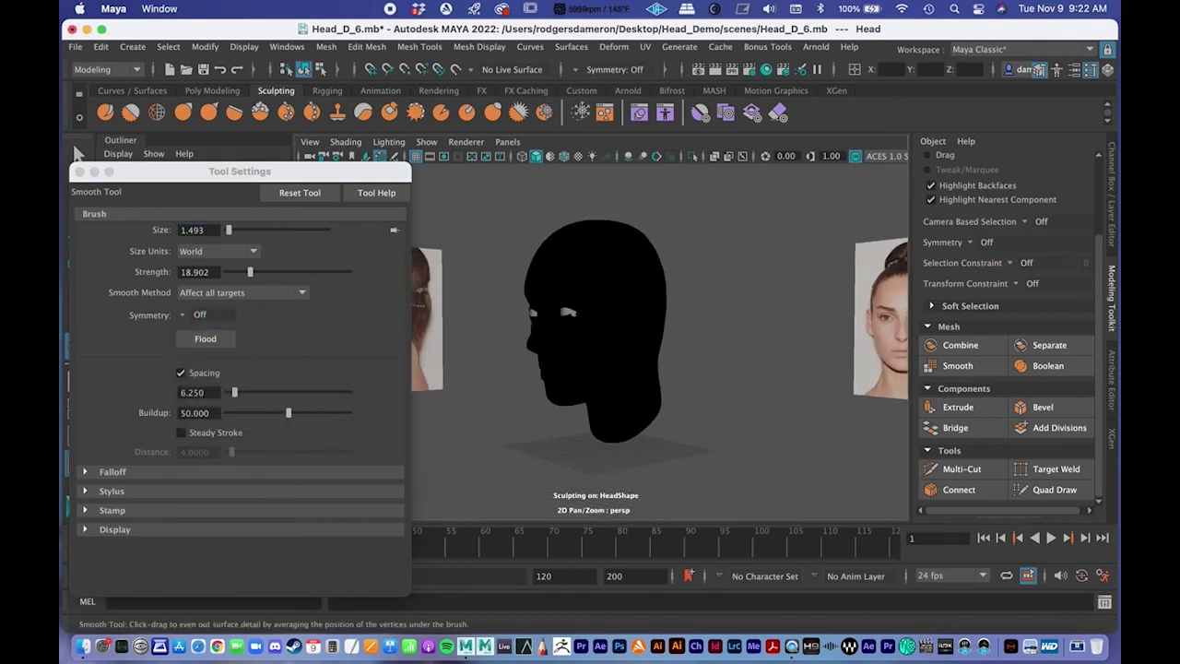
# Switch back to the Select tool, close the tool settings and deselect the Head to view it between the references
pyautogui.click(77, 155)
pyautogui.keyDown('alt'); pyautogui.moveTo(703, 342); pyautogui.dragTo(625, 334); pyautogui.keyUp('alt')
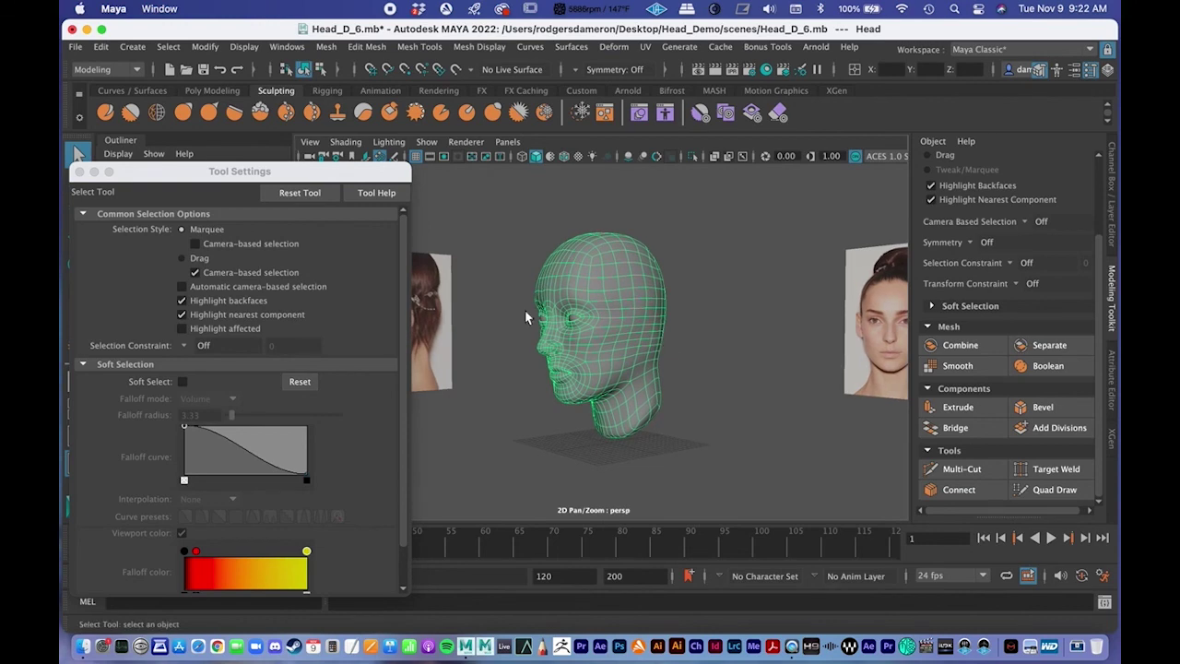
pyautogui.click(79, 172)
pyautogui.scroll(8, 566, 313)
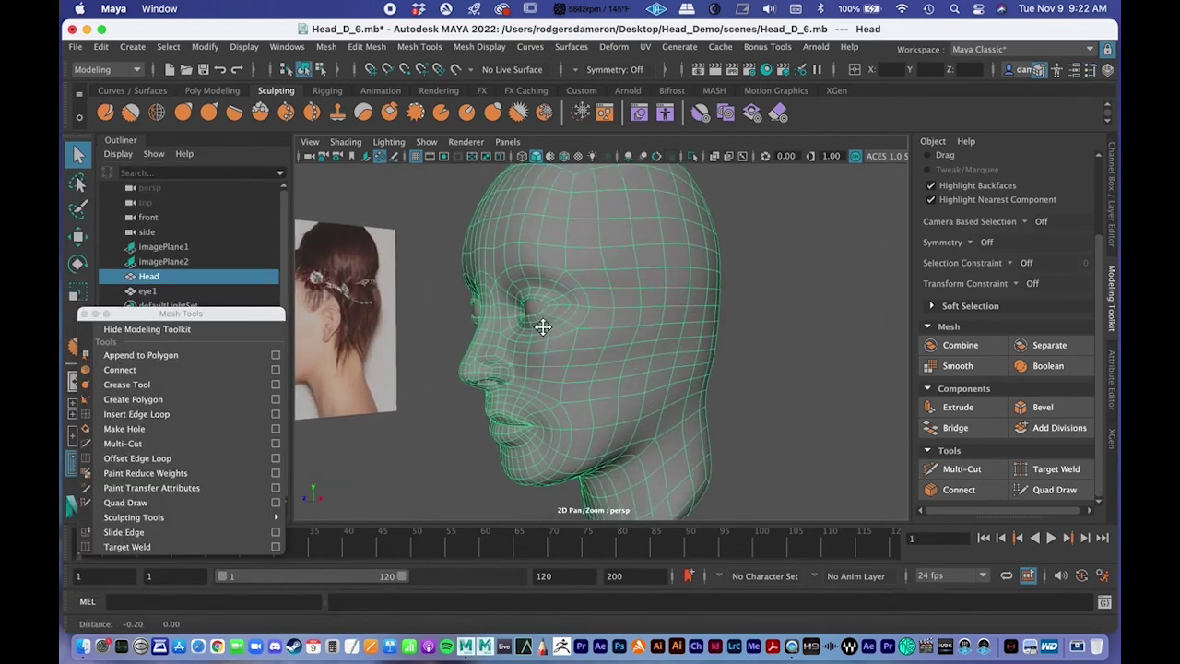
pyautogui.moveTo(619, 239); pyautogui.dragTo(735, 288, button='right')
pyautogui.scroll(-5, 550, 299)
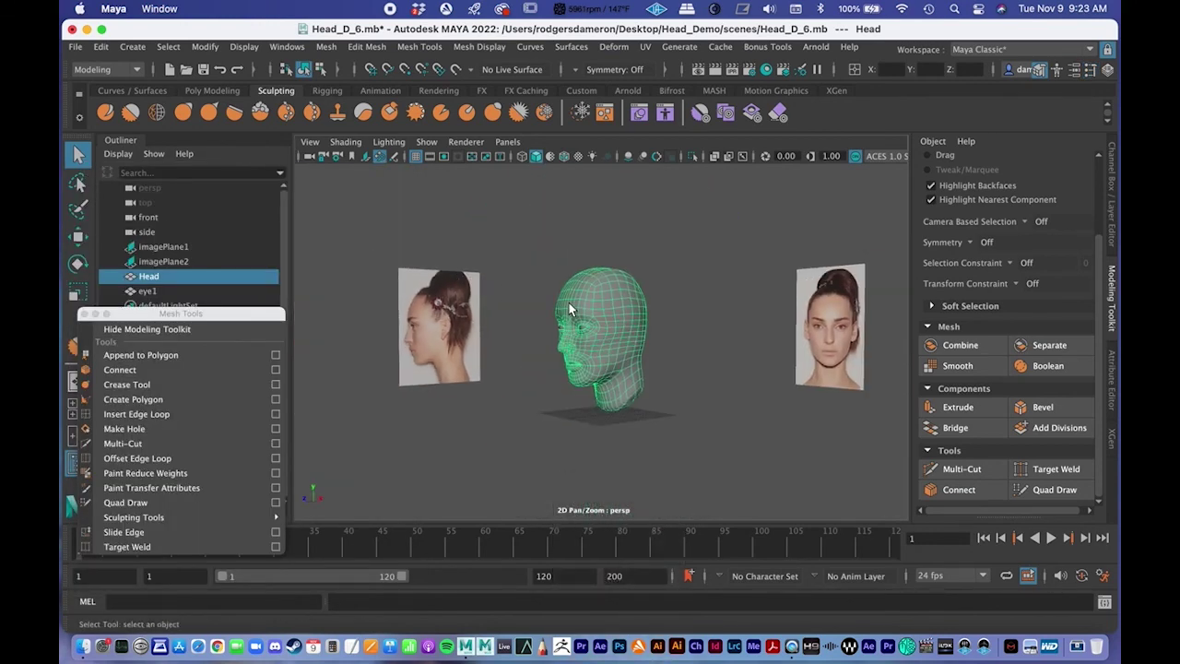
pyautogui.click(691, 330)
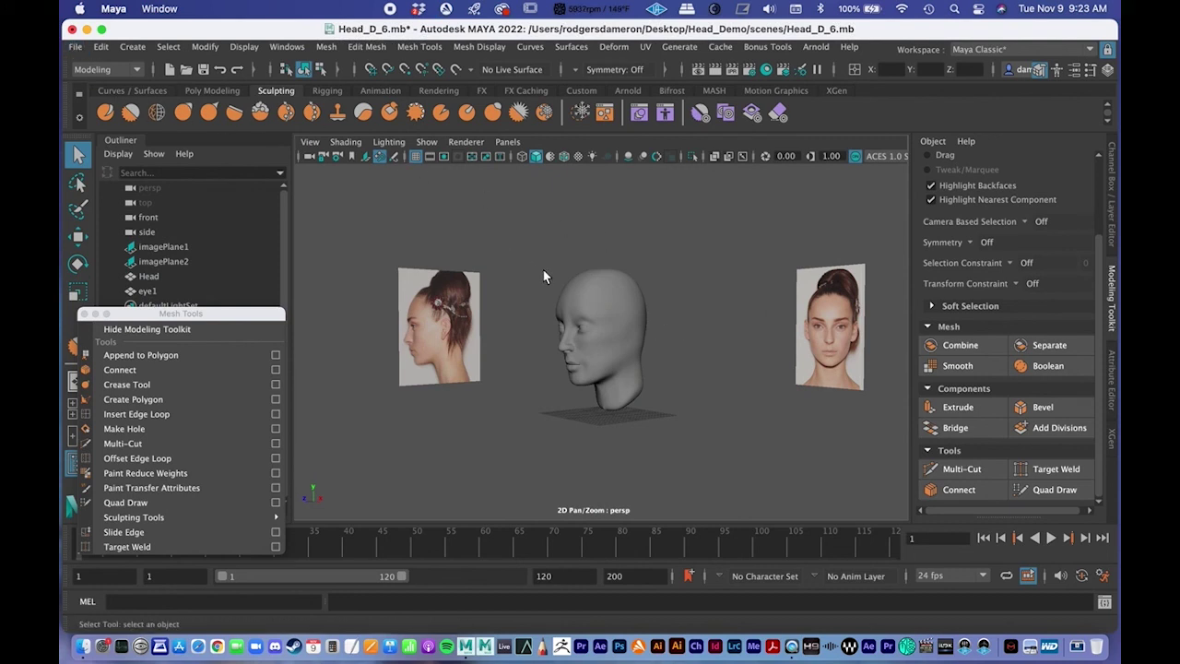
# Select the Head, activate the Relax sculpting tool with symmetry off and close its settings
pyautogui.click(609, 303)
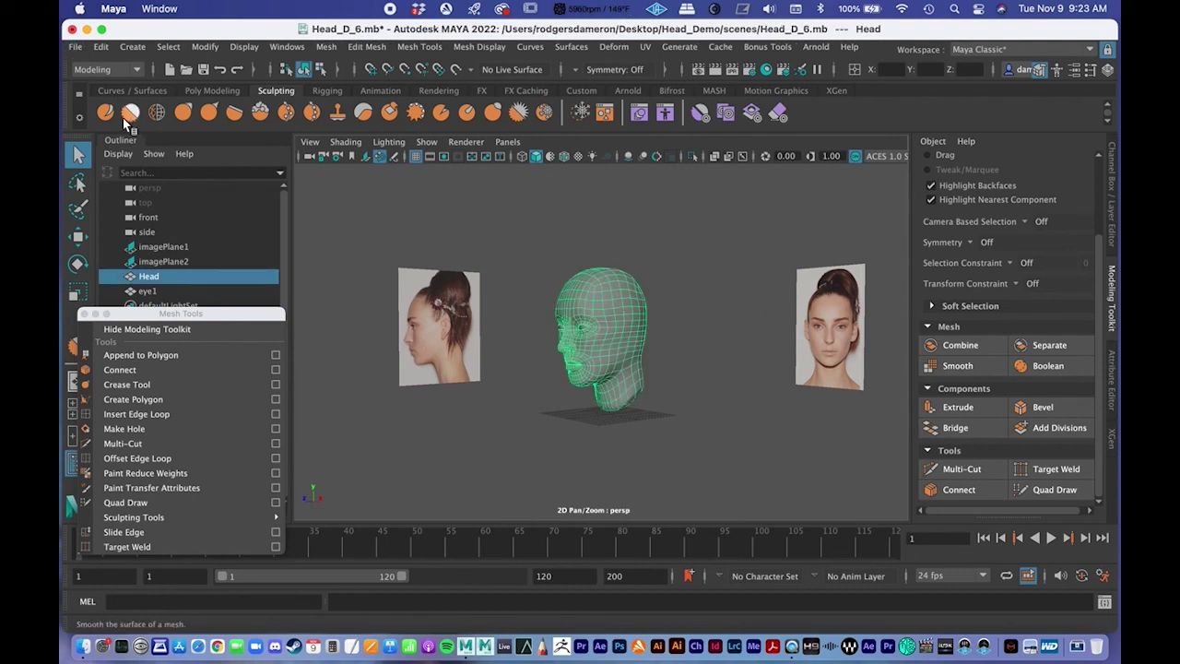
pyautogui.doubleClick(156, 112)
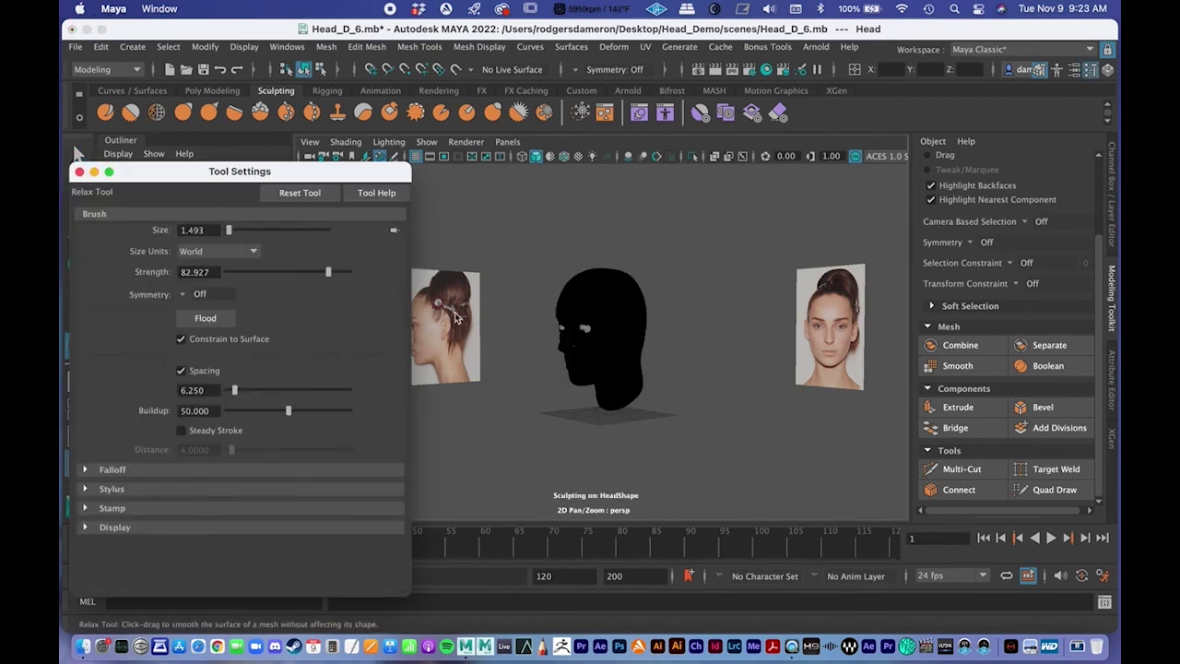
pyautogui.click(78, 172)
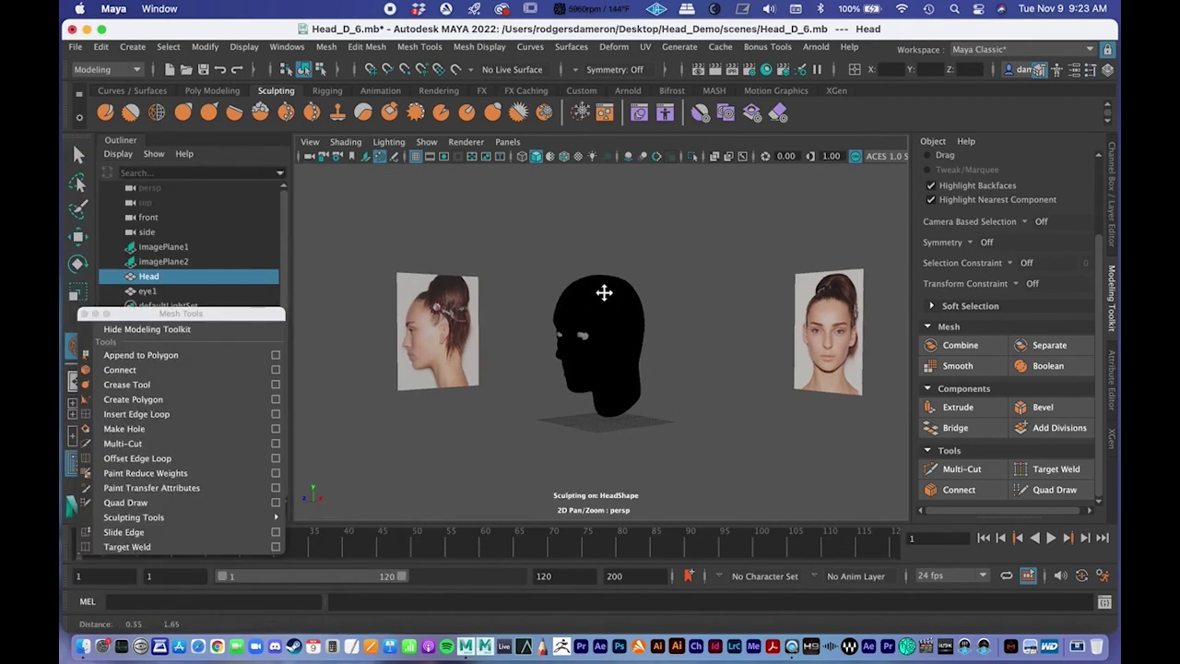
# Leave the sculpting tool, deselect the head mesh and check its shaded side profile
pyautogui.press('q')
pyautogui.keyDown('alt'); pyautogui.moveTo(641, 291); pyautogui.dragTo(751, 294, button='right'); pyautogui.keyUp('alt')
pyautogui.keyDown('alt'); pyautogui.moveTo(751, 294); pyautogui.dragTo(692, 285); pyautogui.keyUp('alt')
pyautogui.keyDown('alt'); pyautogui.moveTo(692, 284); pyautogui.dragTo(744, 280, button='right'); pyautogui.keyUp('alt')
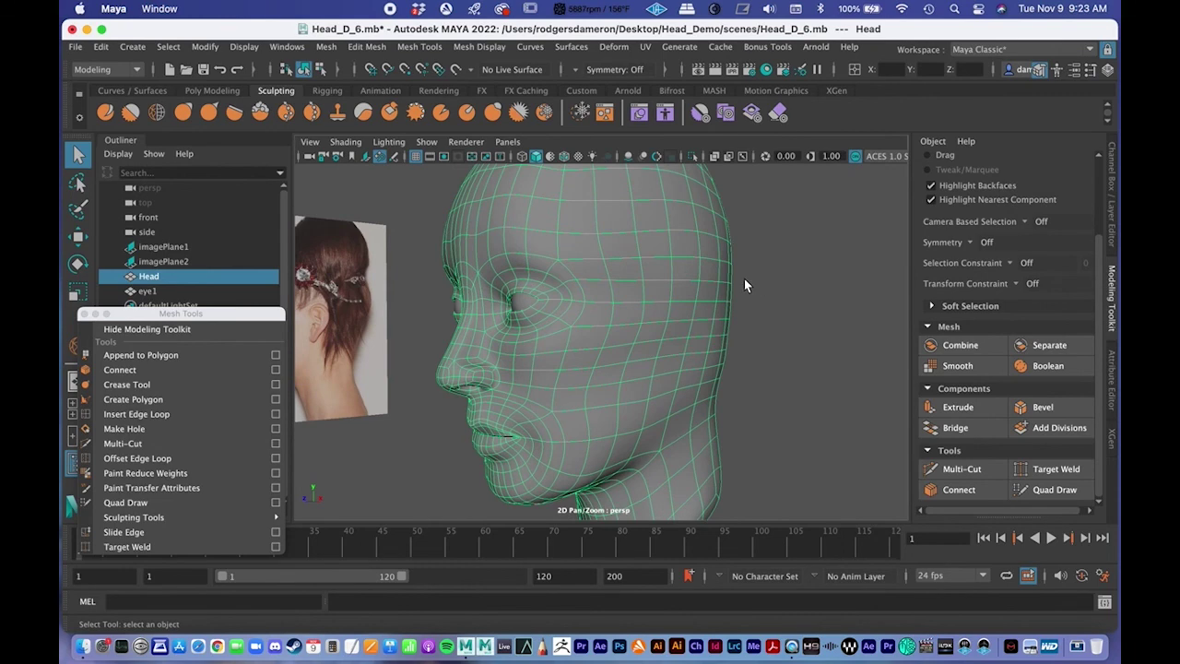
pyautogui.click(812, 314)
pyautogui.keyDown('alt'); pyautogui.moveTo(816, 317); pyautogui.dragTo(798, 323); pyautogui.keyUp('alt')
pyautogui.keyDown('alt'); pyautogui.moveTo(798, 323); pyautogui.dragTo(743, 313, button='right'); pyautogui.keyUp('alt')
pyautogui.keyDown('alt'); pyautogui.moveTo(743, 313); pyautogui.dragTo(693, 305); pyautogui.keyUp('alt')
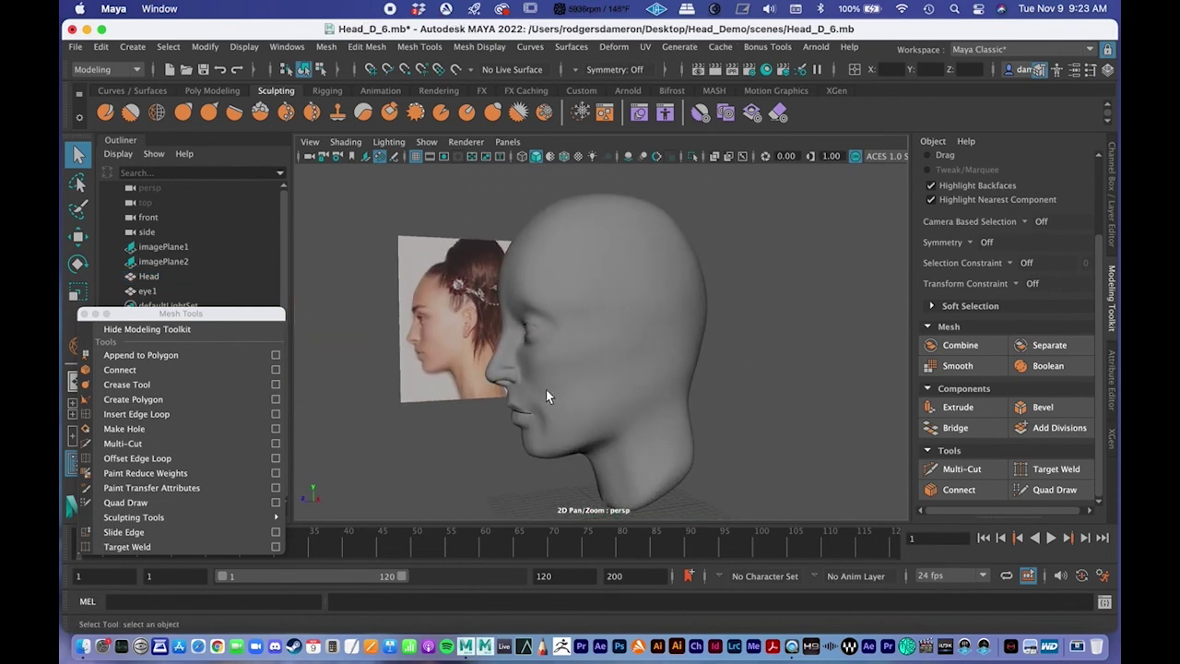
# Save the scene as a new version named Head_D_7.mb in the Head_Demo scenes folder
pyautogui.click(75, 46)
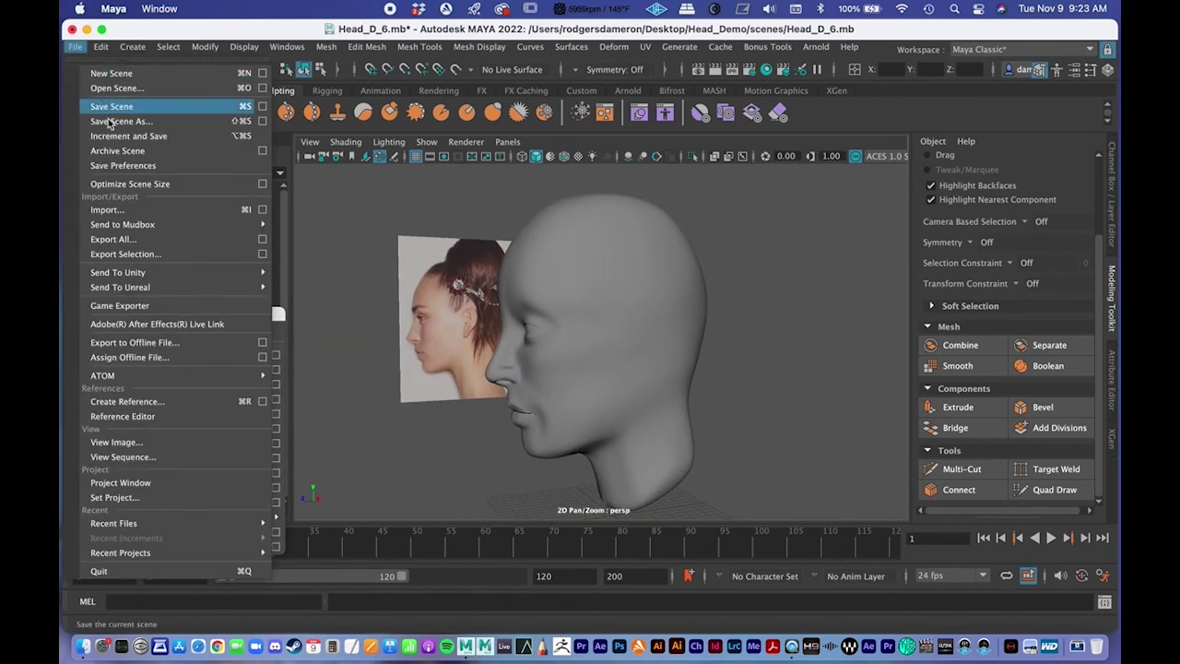
pyautogui.click(118, 128)
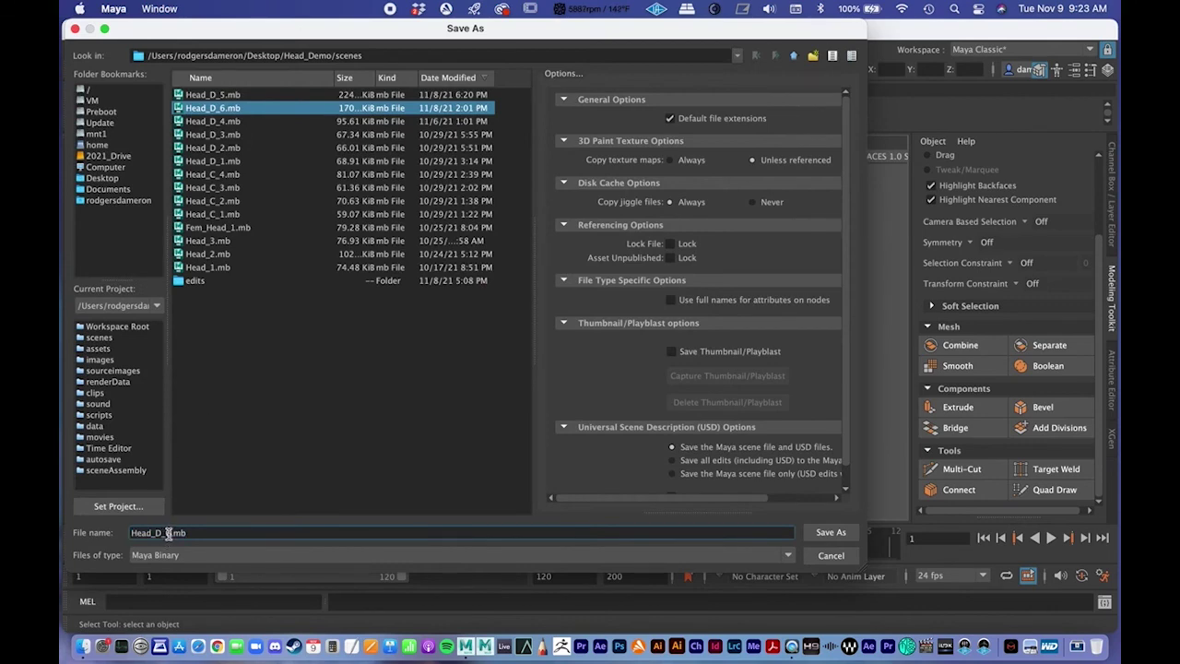
pyautogui.write('7')
pyautogui.press('Return')
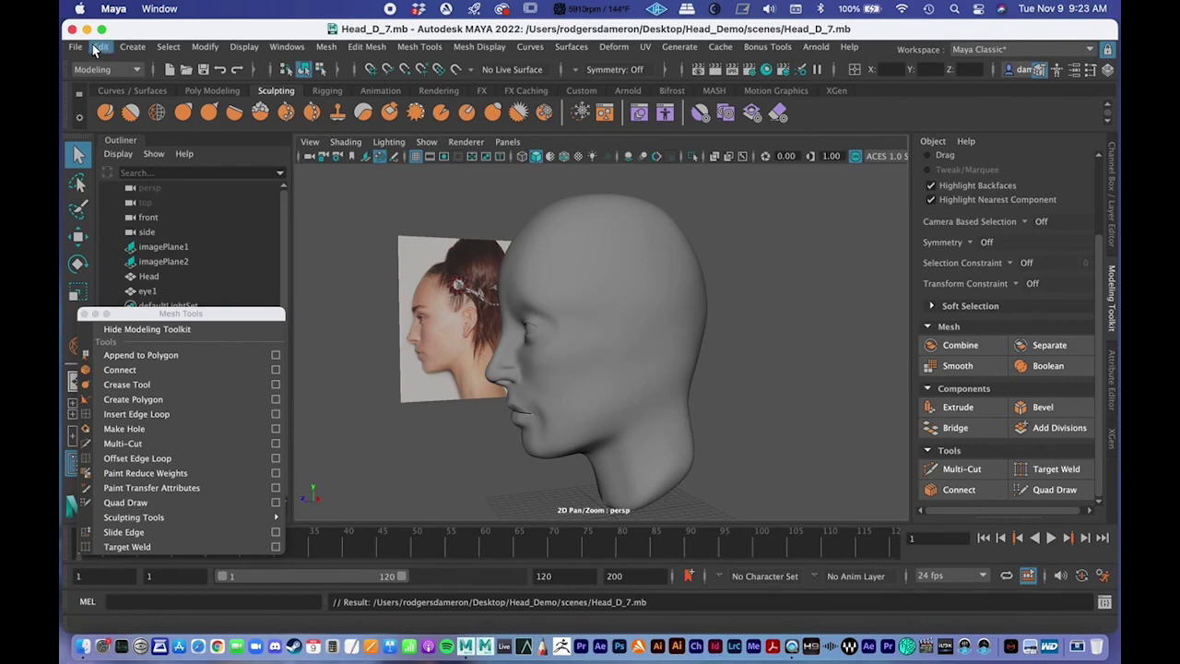
# Quit and restart Maya, and open Head_D_7.mb while discarding the untitled scene
pyautogui.click(113, 8)
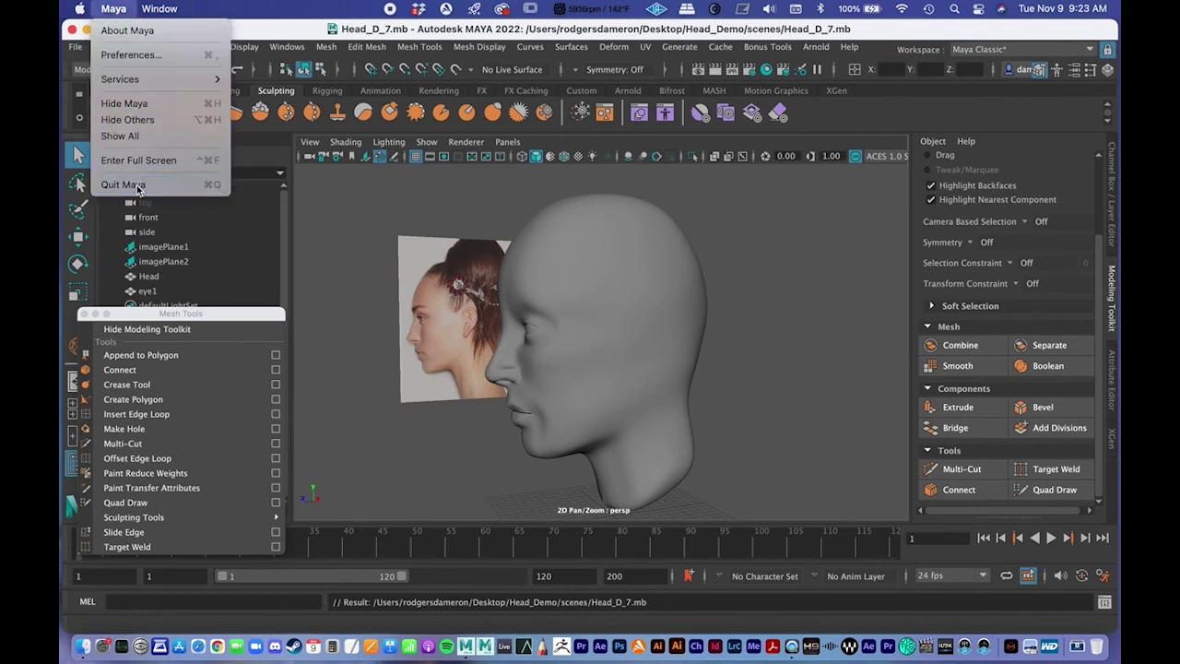
pyautogui.click(136, 184)
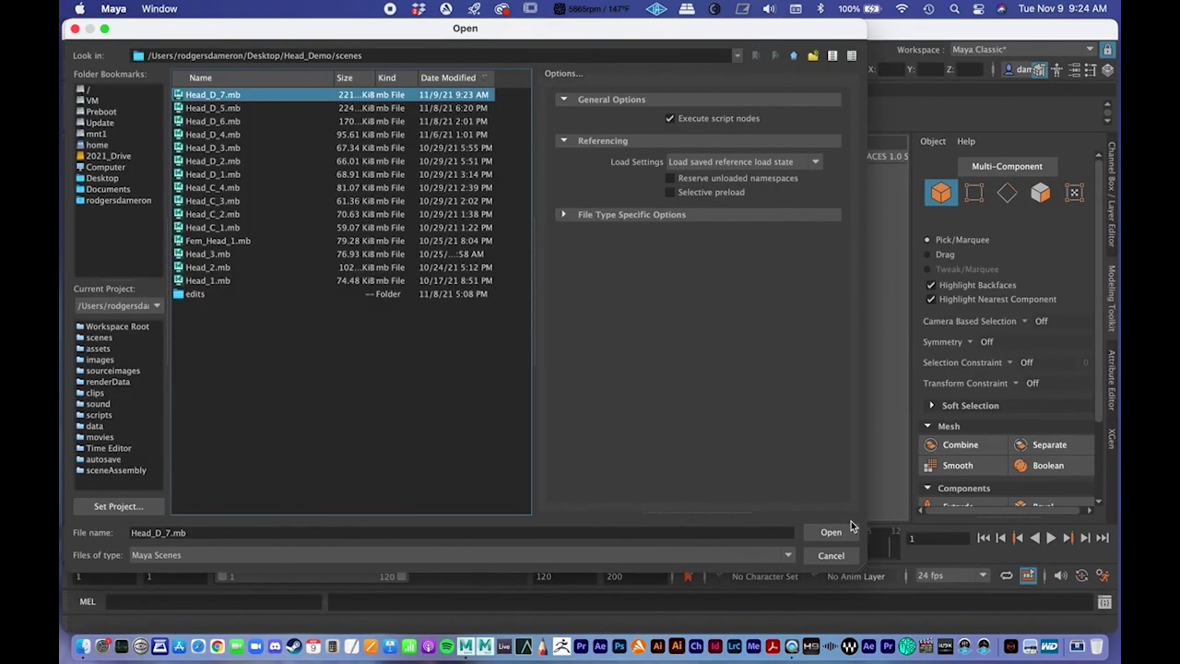
pyautogui.click(816, 526)
pyautogui.click(585, 331)
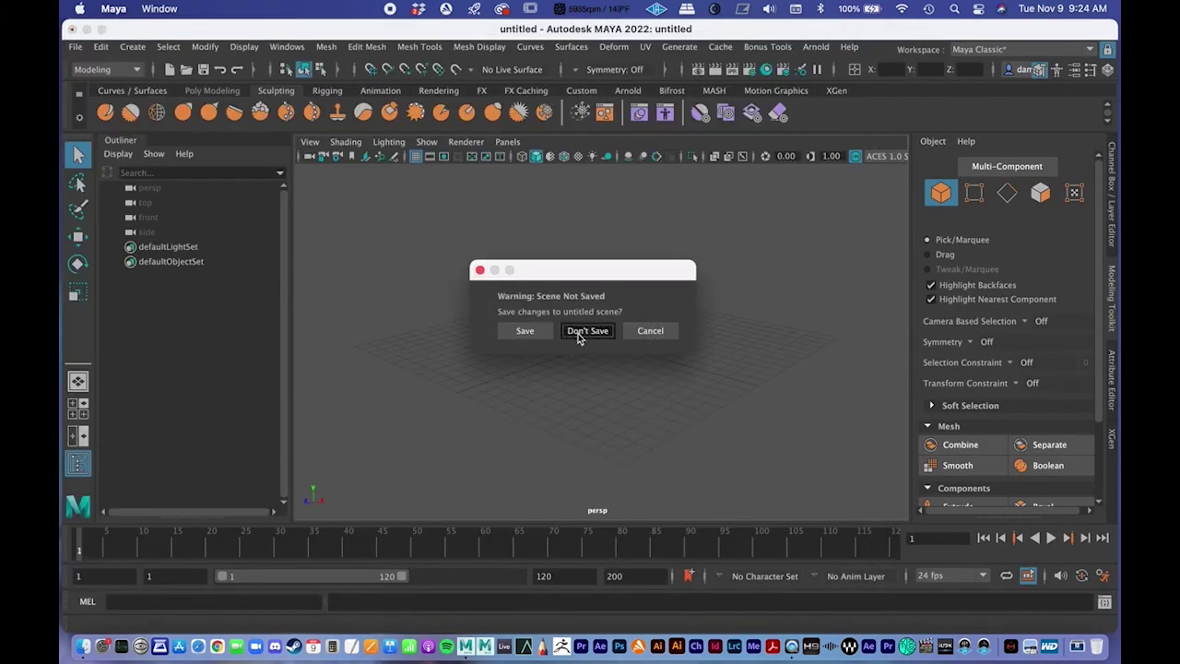
# Select the head mesh and activate the Smooth sculpting tool with its tool settings displayed
pyautogui.keyDown('alt'); pyautogui.moveTo(576, 299); pyautogui.dragTo(687, 337); pyautogui.keyUp('alt')
pyautogui.click(677, 338)
pyautogui.keyDown('alt'); pyautogui.moveTo(657, 346); pyautogui.dragTo(662, 341, button='middle'); pyautogui.keyUp('alt')
pyautogui.keyDown('alt'); pyautogui.moveTo(662, 341); pyautogui.dragTo(705, 338, button='right'); pyautogui.keyUp('alt')
pyautogui.keyDown('alt'); pyautogui.moveTo(703, 338); pyautogui.dragTo(686, 328); pyautogui.keyUp('alt')
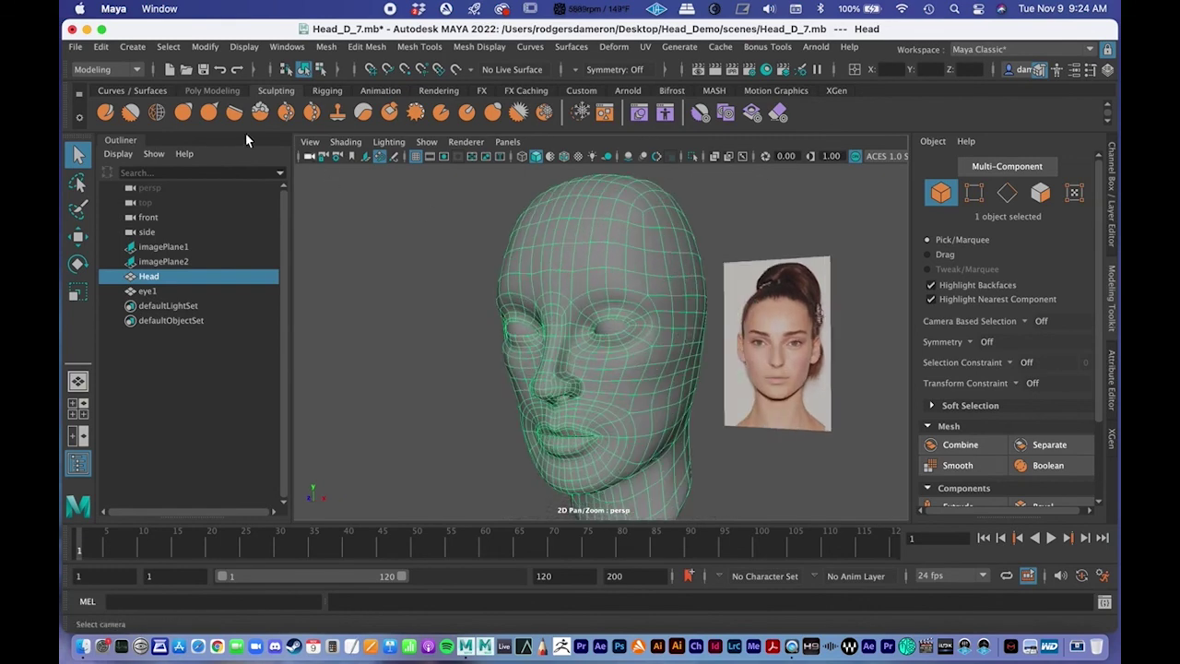
pyautogui.doubleClick(130, 111)
pyautogui.keyDown('alt'); pyautogui.moveTo(654, 409); pyautogui.dragTo(619, 406); pyautogui.keyUp('alt')
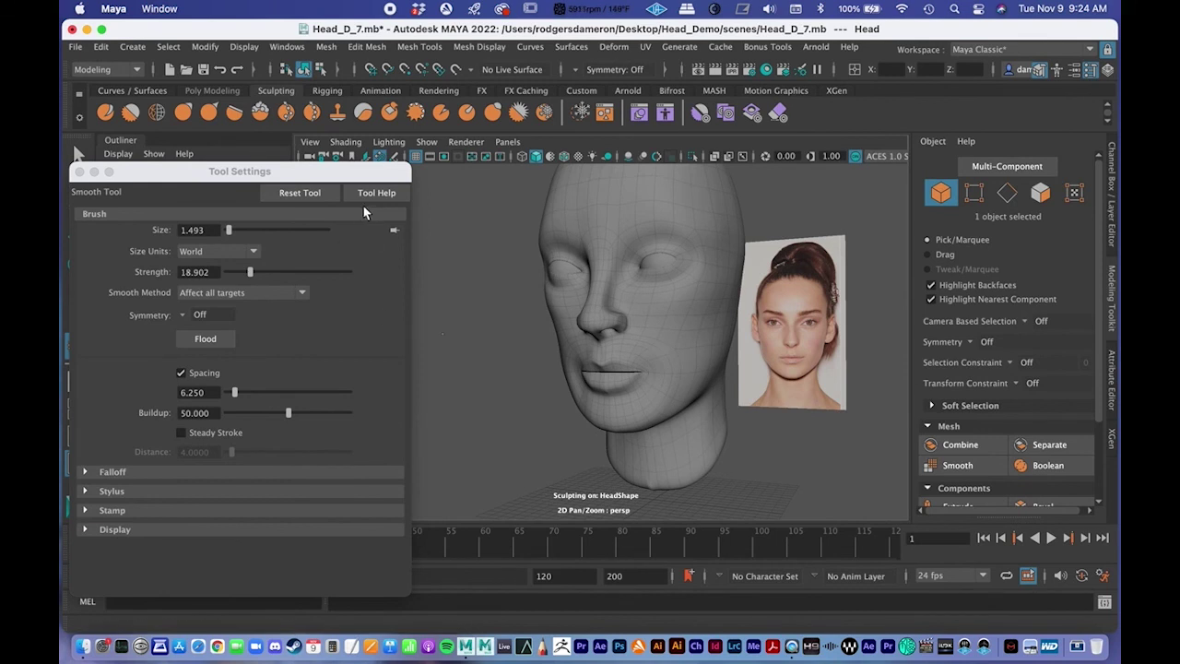
# Examine the head's surface from the face and jaw down to the underside of the neck
pyautogui.keyDown('alt'); pyautogui.moveTo(669, 318); pyautogui.dragTo(637, 362); pyautogui.keyUp('alt')
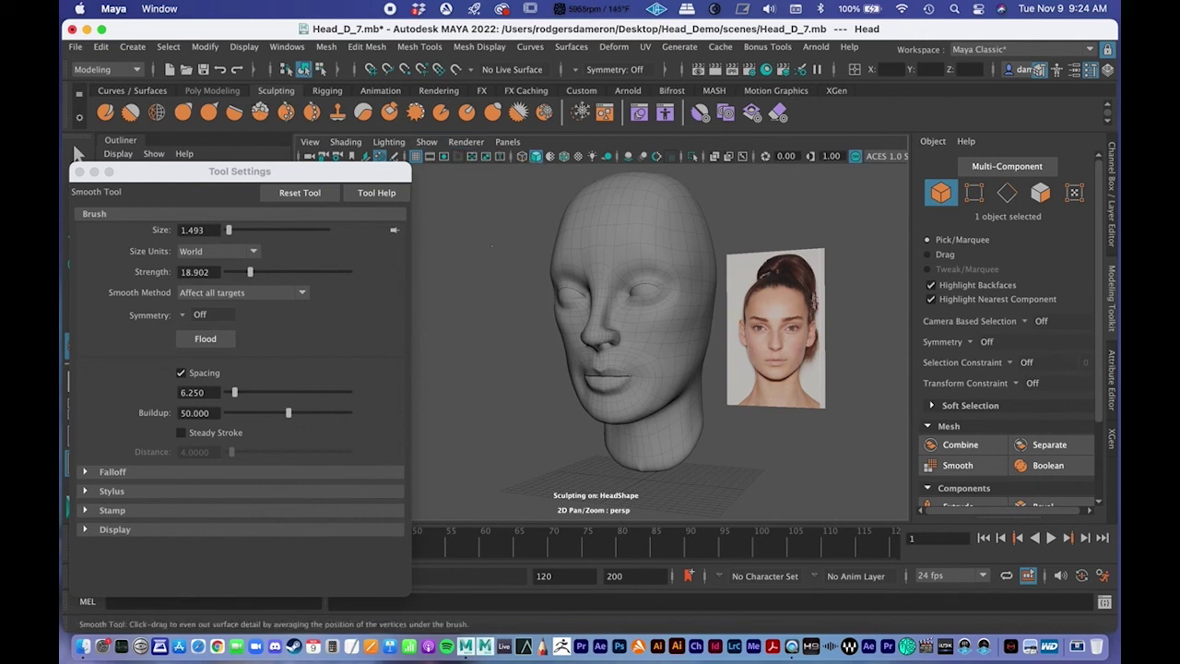
pyautogui.keyDown('alt'); pyautogui.moveTo(644, 415); pyautogui.dragTo(620, 407); pyautogui.keyUp('alt')
pyautogui.keyDown('alt'); pyautogui.moveTo(619, 408); pyautogui.dragTo(683, 361, button='right'); pyautogui.keyUp('alt')
pyautogui.keyDown('alt'); pyautogui.moveTo(682, 360); pyautogui.dragTo(709, 360); pyautogui.keyUp('alt')
pyautogui.keyDown('alt'); pyautogui.moveTo(709, 360); pyautogui.dragTo(559, 355, button='right'); pyautogui.keyUp('alt')
pyautogui.keyDown('alt'); pyautogui.moveTo(559, 356); pyautogui.dragTo(572, 351); pyautogui.keyUp('alt')
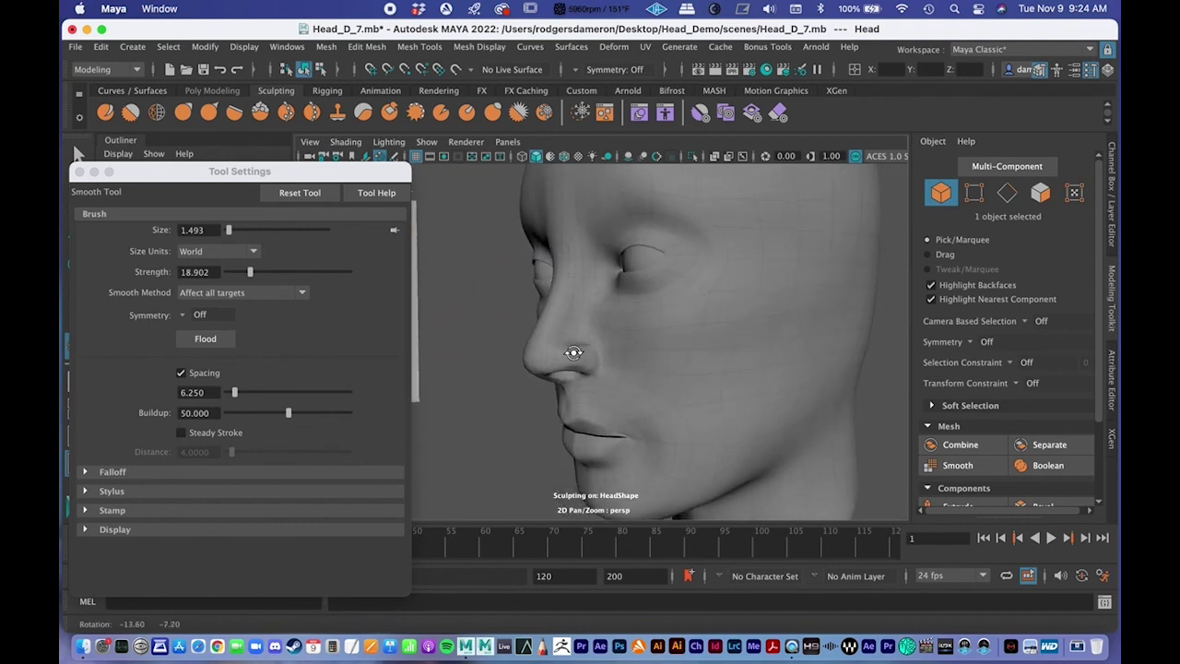
pyautogui.keyDown('alt'); pyautogui.moveTo(660, 325); pyautogui.dragTo(618, 322, button='middle'); pyautogui.keyUp('alt')
pyautogui.moveTo(618, 321)
pyautogui.keyDown('alt'); pyautogui.mouseDown()
pyautogui.moveTo(603, 327)
pyautogui.moveTo(637, 344)
pyautogui.moveTo(641, 283)
pyautogui.mouseUp(); pyautogui.keyUp('alt')
pyautogui.scroll(3, 660, 295)
pyautogui.scroll(3, 663, 322)
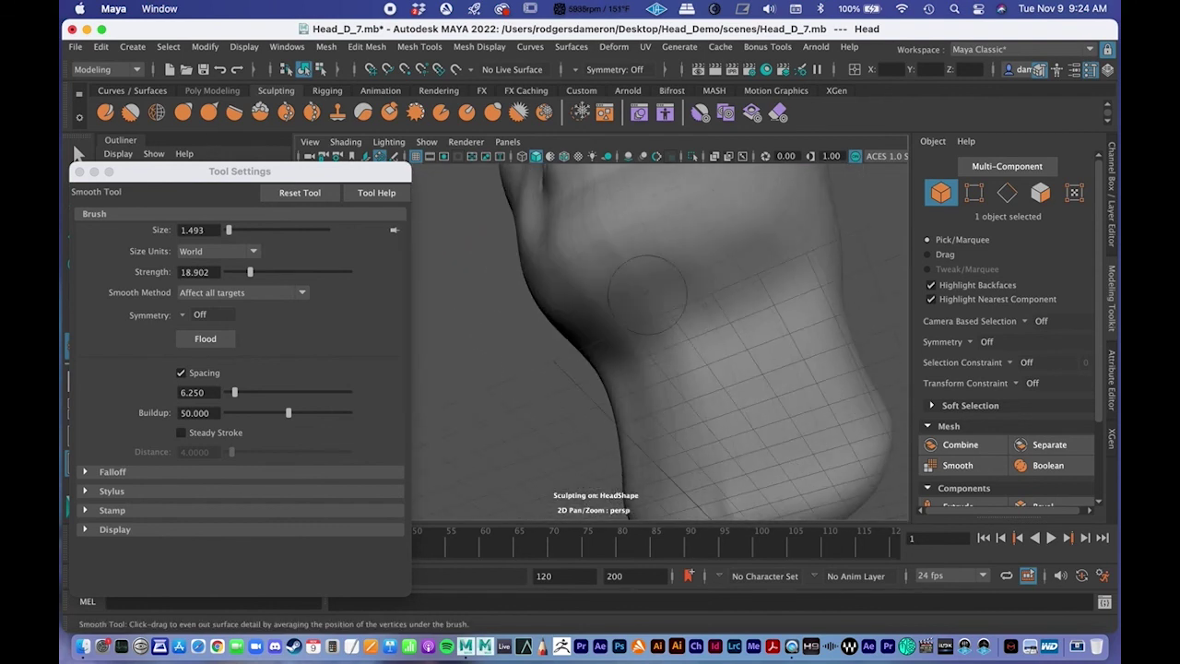
pyautogui.keyDown('alt'); pyautogui.moveTo(738, 437); pyautogui.dragTo(698, 371, button='middle'); pyautogui.keyUp('alt')
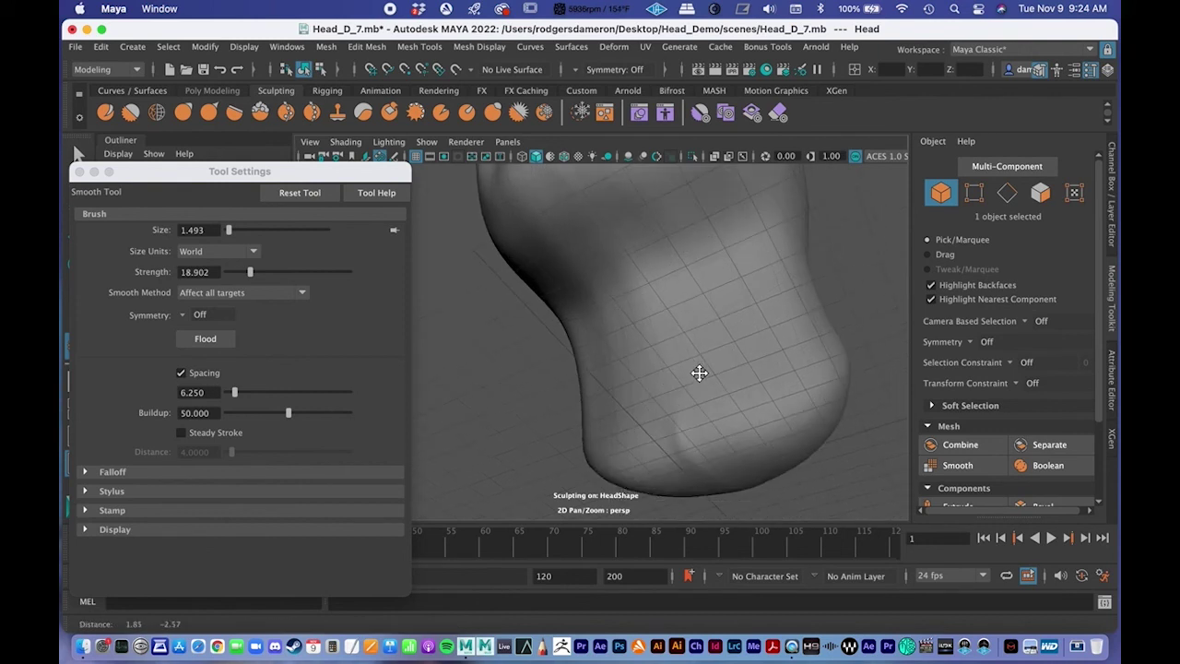
pyautogui.scroll(-1, 651, 323)
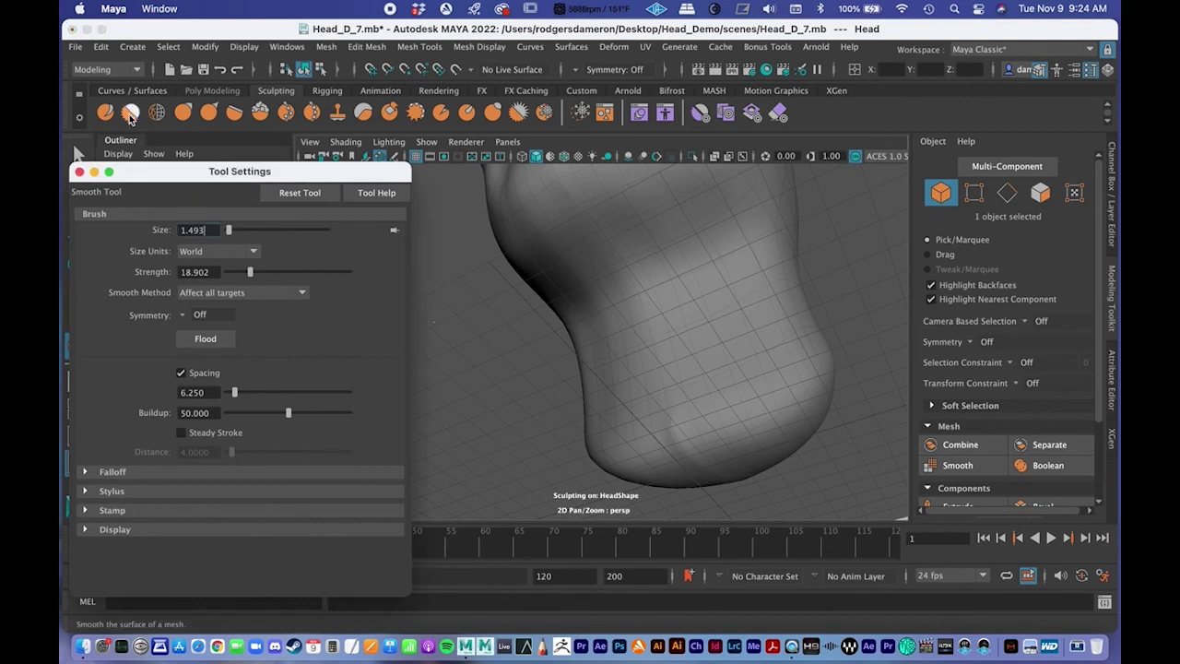
# Smooth the neck from its base toward the jaw at strength 47.561 with Object X symmetry
pyautogui.moveTo(247, 277); pyautogui.dragTo(284, 273)
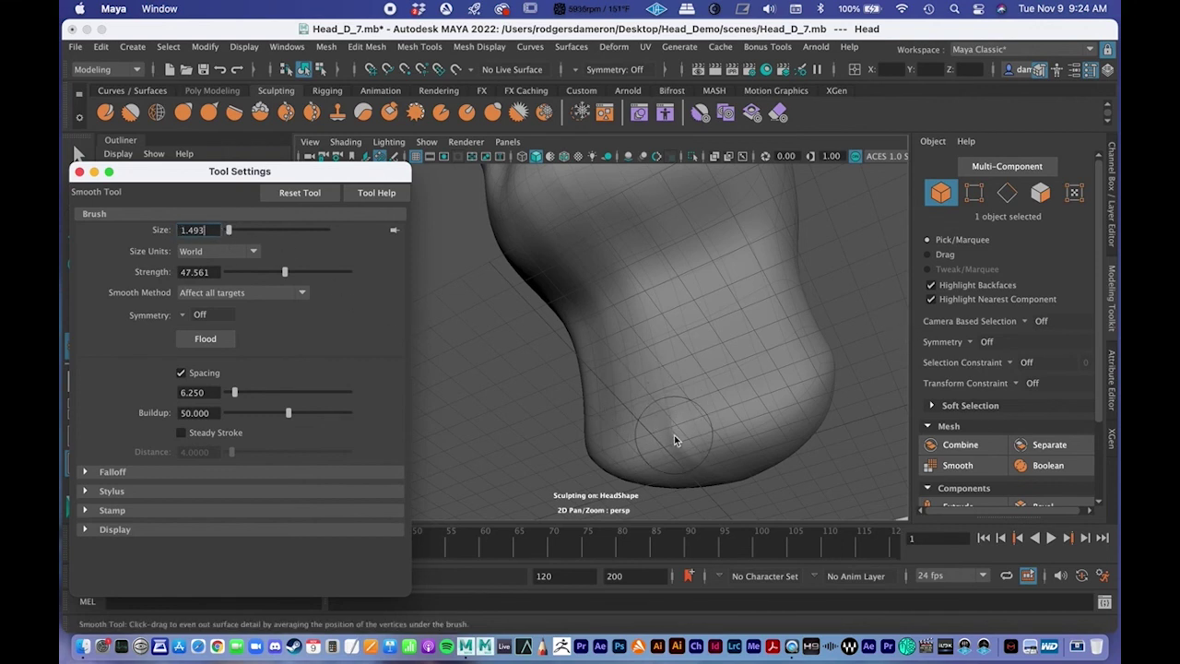
pyautogui.click(957, 343)
pyautogui.click(966, 342)
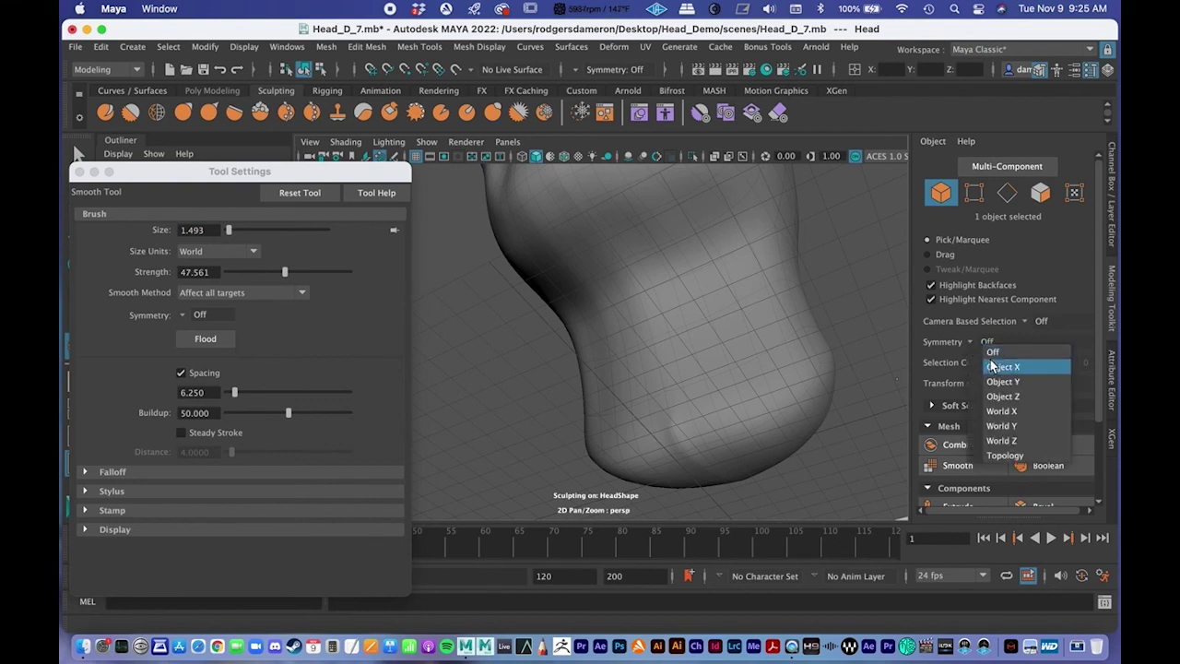
pyautogui.click(995, 367)
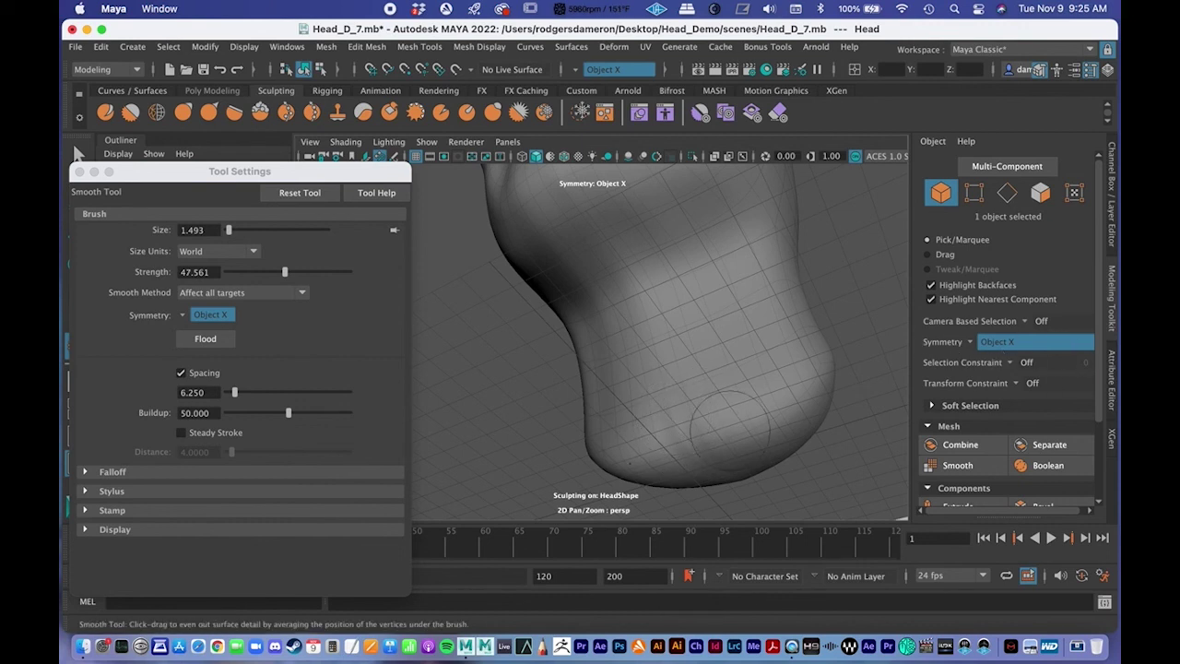
pyautogui.moveTo(685, 438)
pyautogui.mouseDown()
pyautogui.moveTo(727, 436)
pyautogui.moveTo(667, 435)
pyautogui.moveTo(614, 323)
pyautogui.moveTo(572, 285)
pyautogui.mouseUp()
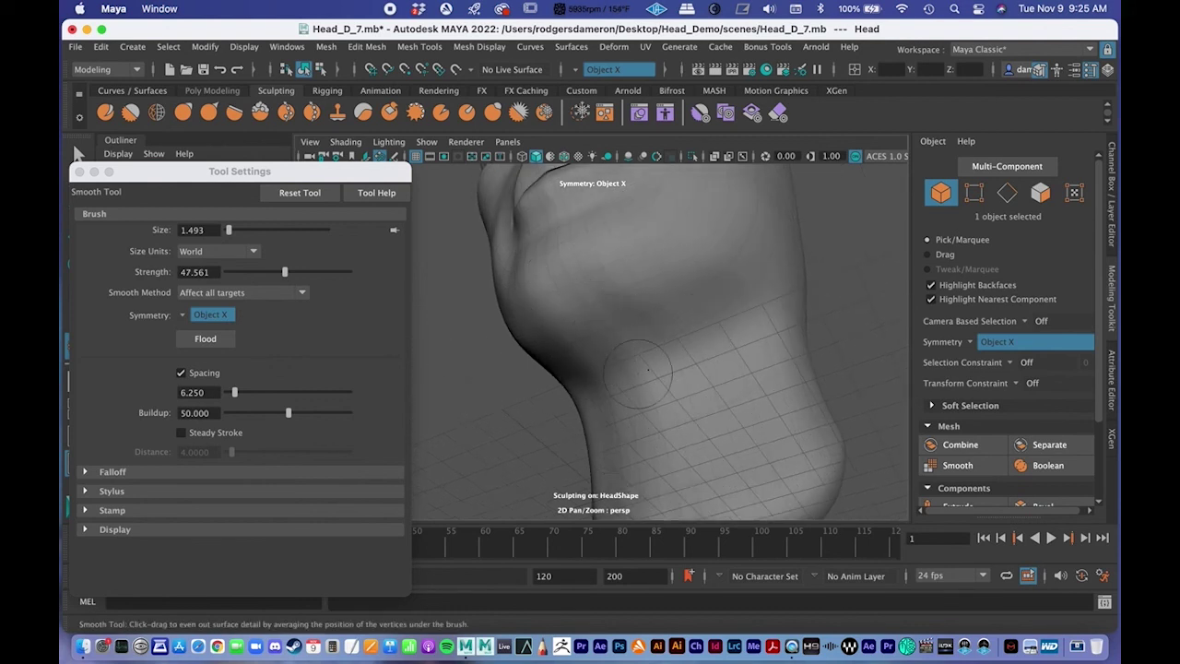
pyautogui.keyDown('alt'); pyautogui.moveTo(591, 328); pyautogui.dragTo(636, 323); pyautogui.keyUp('alt')
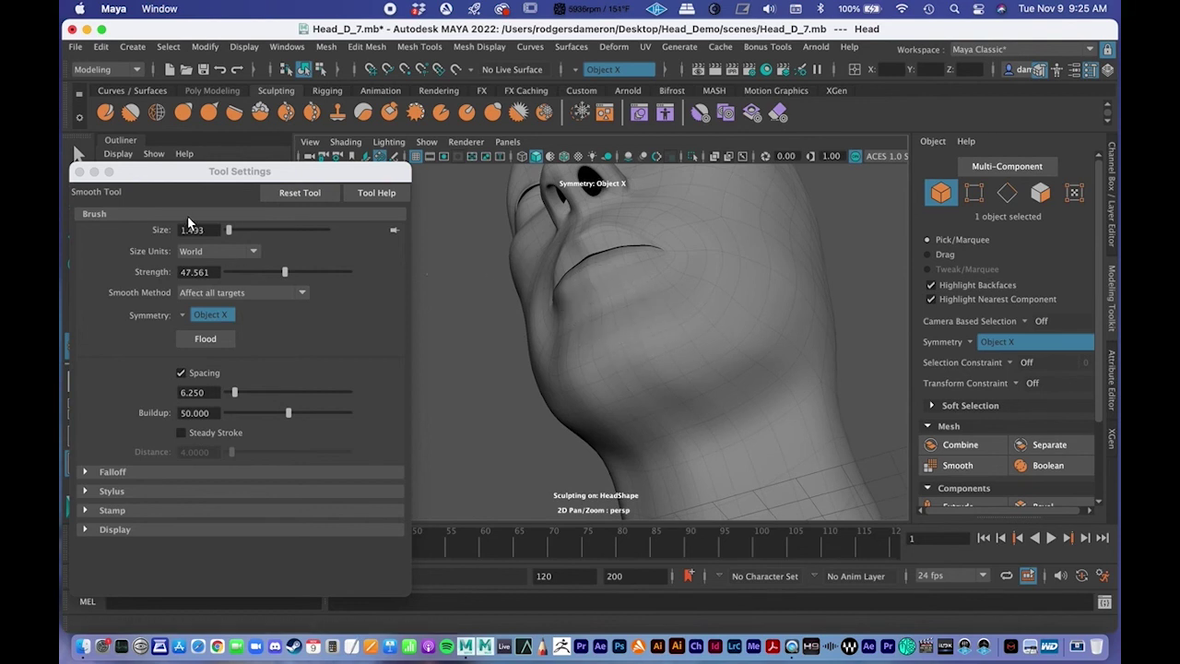
# Set the Smooth brush size to 0.746 and strength to 46.341 for working around the mouth
pyautogui.moveTo(231, 232); pyautogui.dragTo(228, 232)
pyautogui.moveTo(285, 272); pyautogui.dragTo(283, 272)
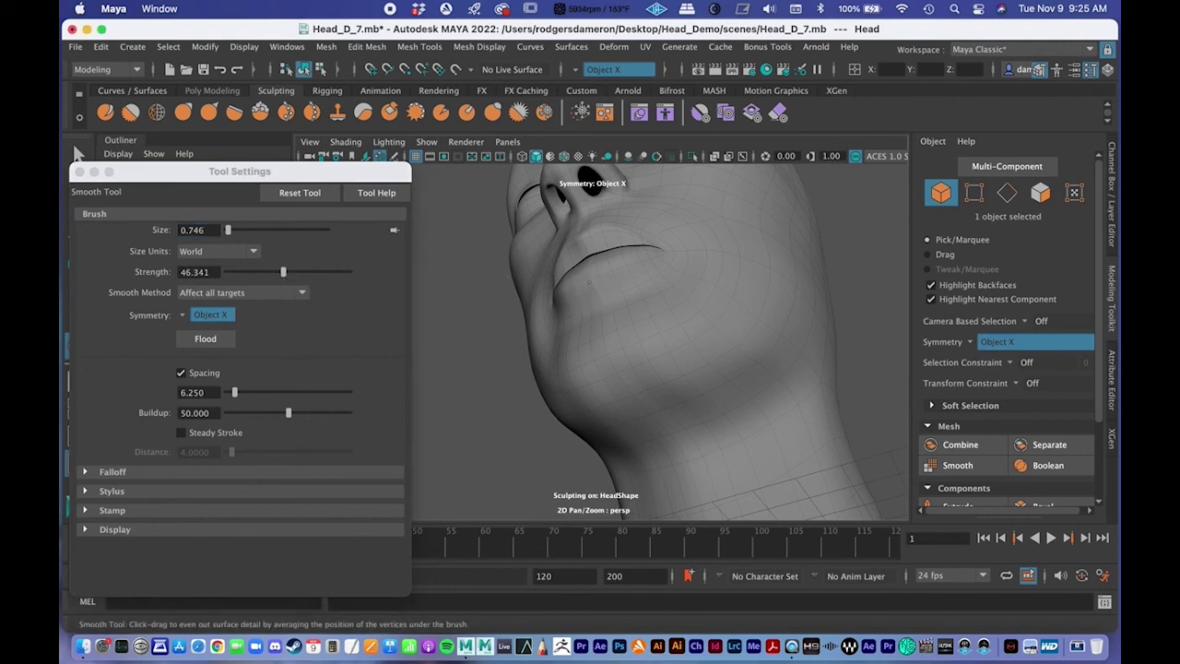
pyautogui.keyDown('alt'); pyautogui.moveTo(609, 304); pyautogui.dragTo(627, 320); pyautogui.keyUp('alt')
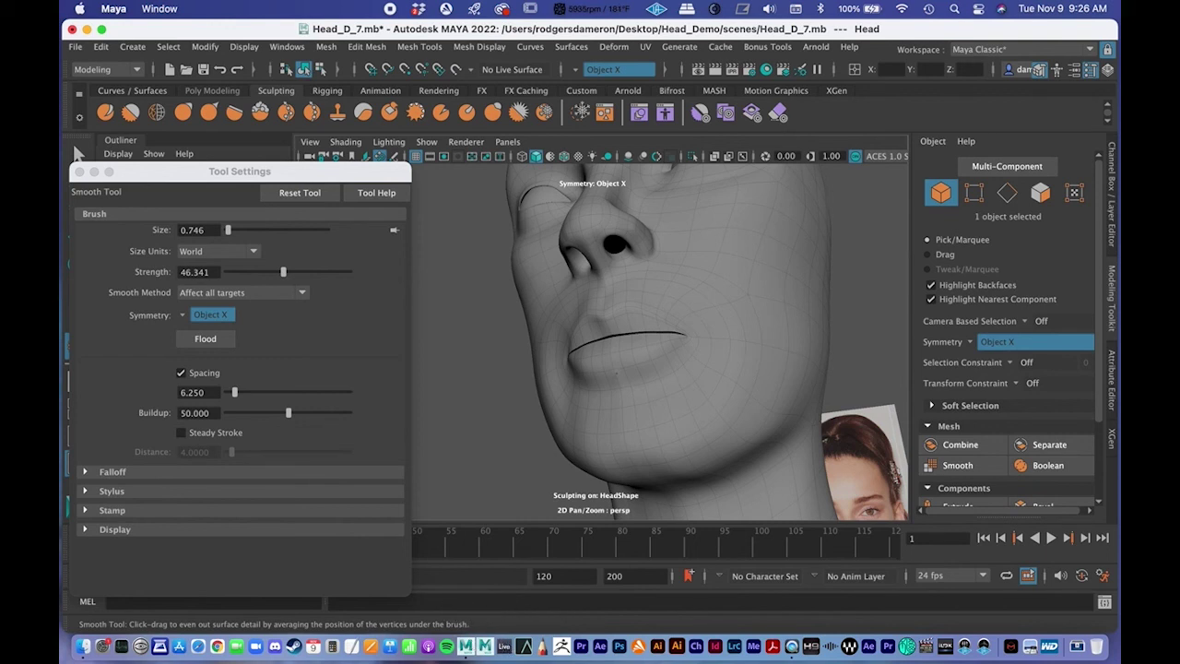
# Quit and relaunch Maya, and dismiss the What's New highlight settings
pyautogui.rightClick(465, 645)
pyautogui.click(479, 607)
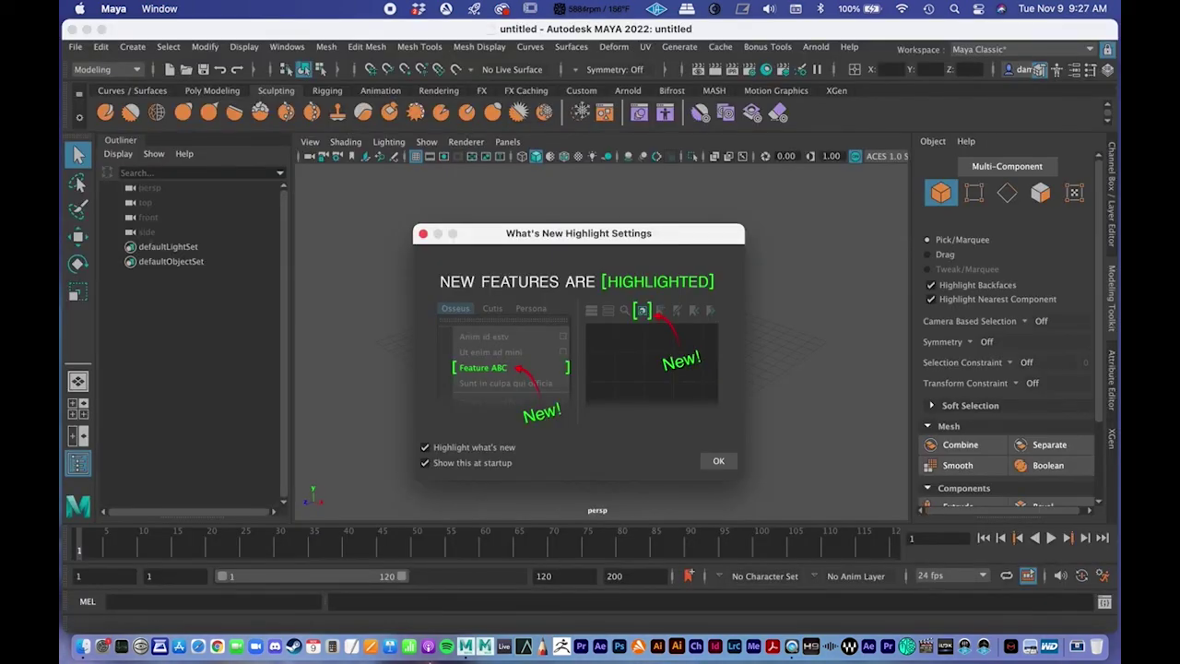
pyautogui.click(712, 461)
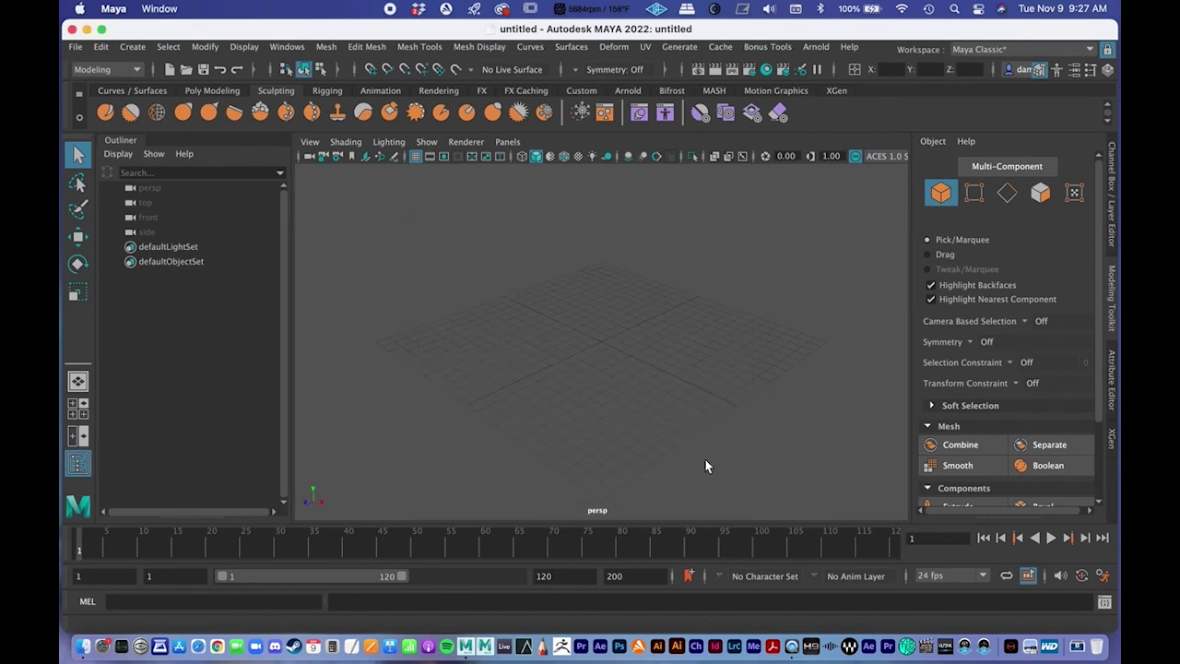
# Check which project is current and where it is located, leaving the project settings unaltered
pyautogui.click(78, 46)
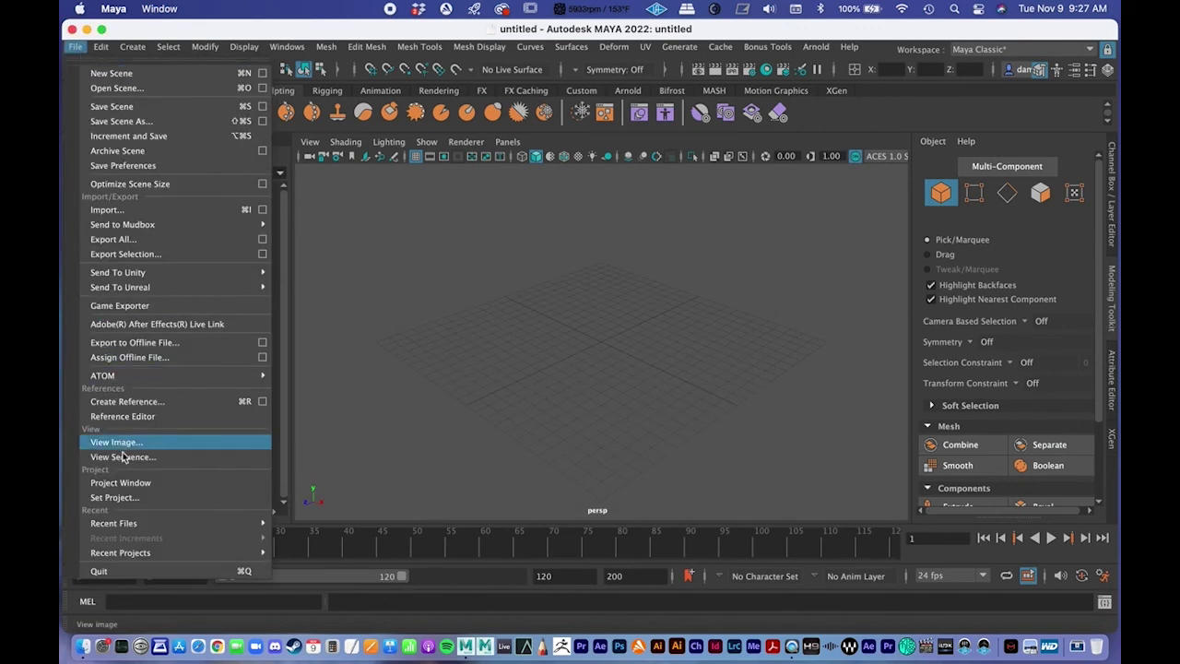
pyautogui.click(120, 483)
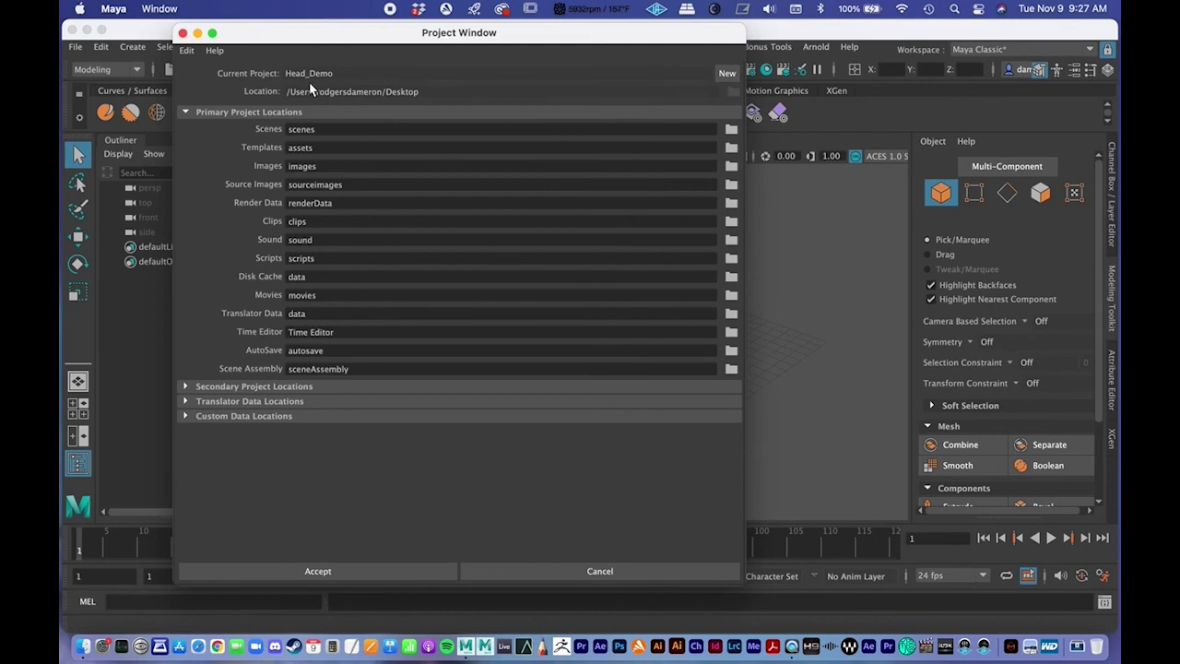
pyautogui.click(489, 571)
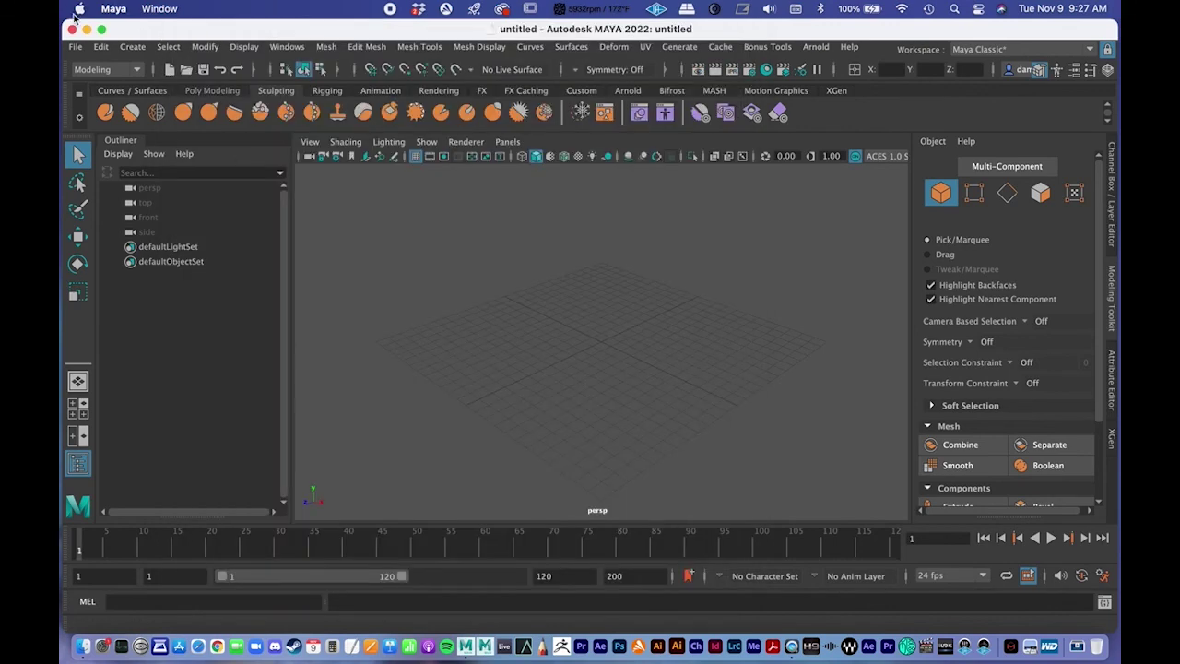
# Open the scene Head_D_7.mb from the Head_Demo project
pyautogui.click(75, 46)
pyautogui.click(93, 87)
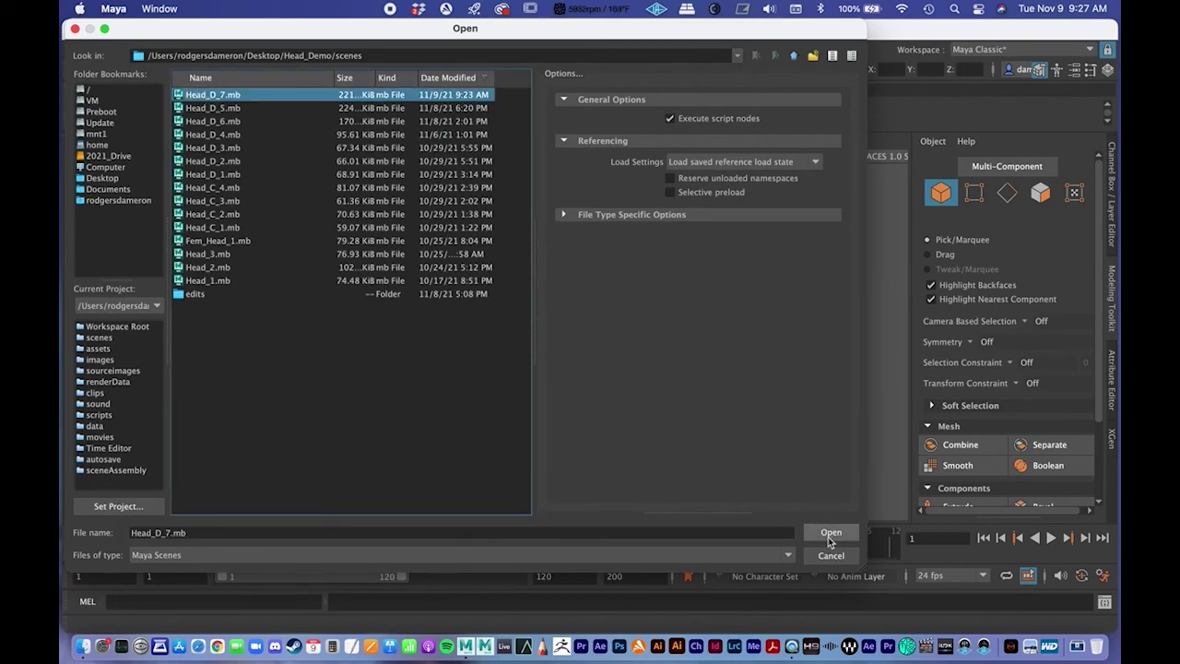
pyautogui.click(831, 532)
# Select the head and eye1 meshes together and delete their construction history
pyautogui.keyDown('alt'); pyautogui.moveTo(725, 369); pyautogui.dragTo(497, 348, button='right'); pyautogui.keyUp('alt')
pyautogui.keyDown('alt'); pyautogui.moveTo(497, 349); pyautogui.dragTo(586, 328); pyautogui.keyUp('alt')
pyautogui.moveTo(573, 270); pyautogui.dragTo(661, 406)
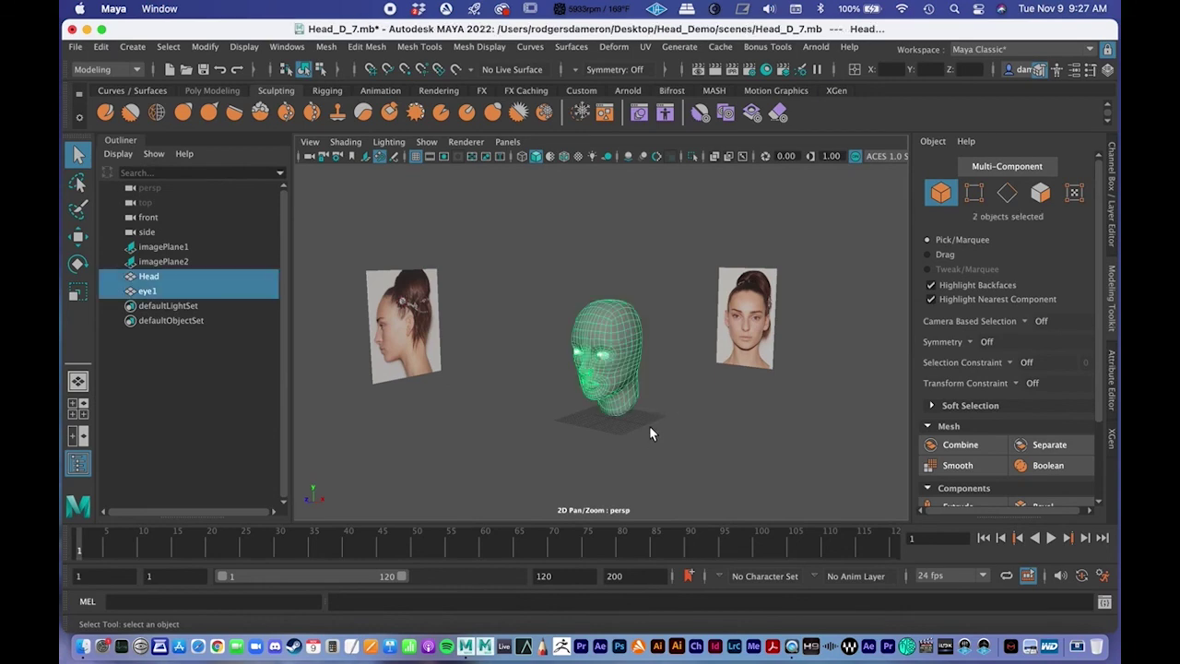
pyautogui.keyDown('alt'); pyautogui.moveTo(649, 425); pyautogui.dragTo(597, 440, button='right'); pyautogui.keyUp('alt')
pyautogui.click(101, 47)
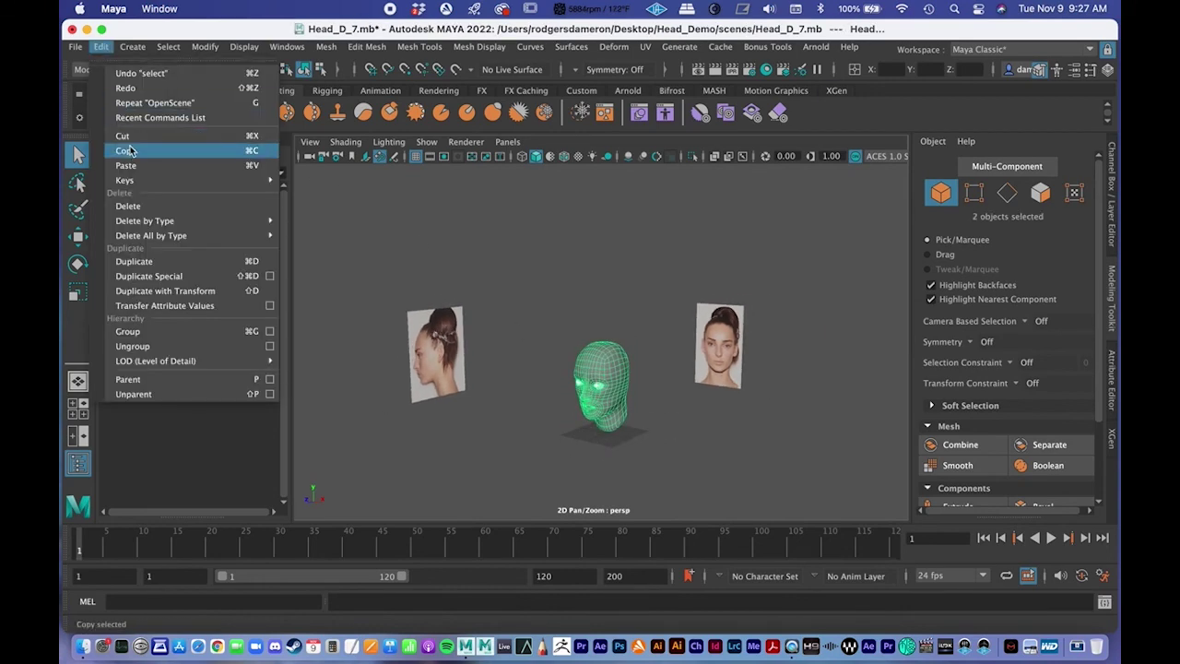
pyautogui.moveTo(185, 222)
pyautogui.click(369, 221)
# Select only the head mesh and delete its construction history
pyautogui.keyDown('alt'); pyautogui.moveTo(569, 332); pyautogui.dragTo(1010, 376, button='right'); pyautogui.keyUp('alt')
pyautogui.keyDown('alt'); pyautogui.moveTo(894, 405); pyautogui.dragTo(619, 347, button='middle'); pyautogui.keyUp('alt')
pyautogui.press('f')
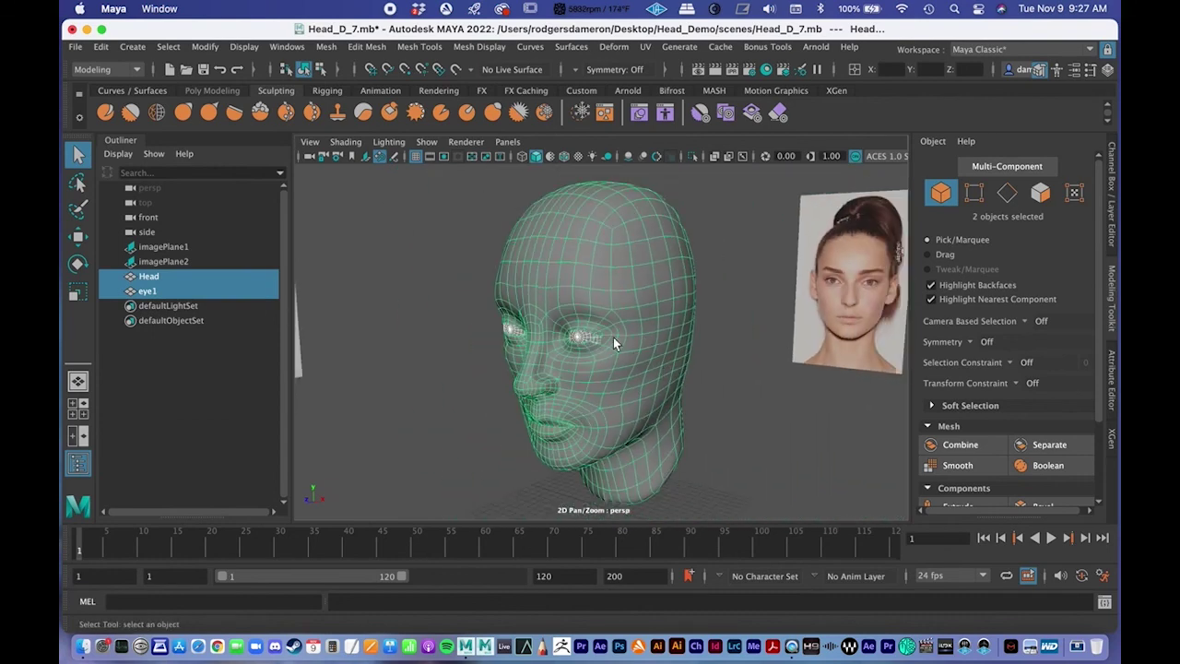
pyautogui.scroll(-3, 640, 334)
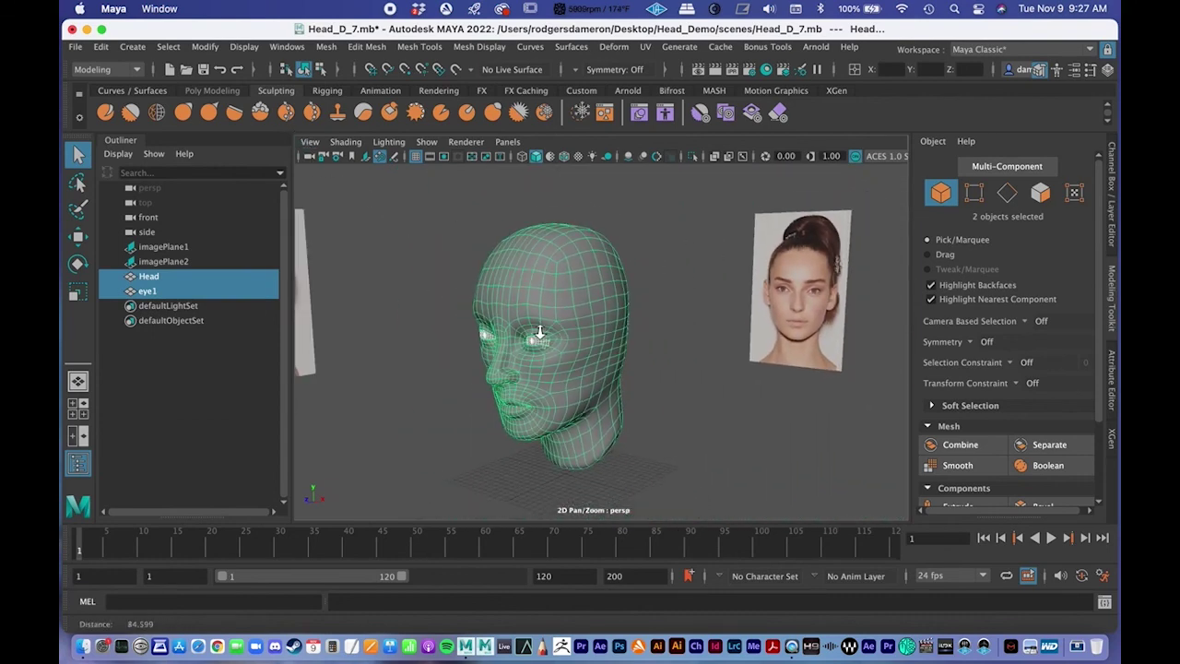
pyautogui.click(636, 370)
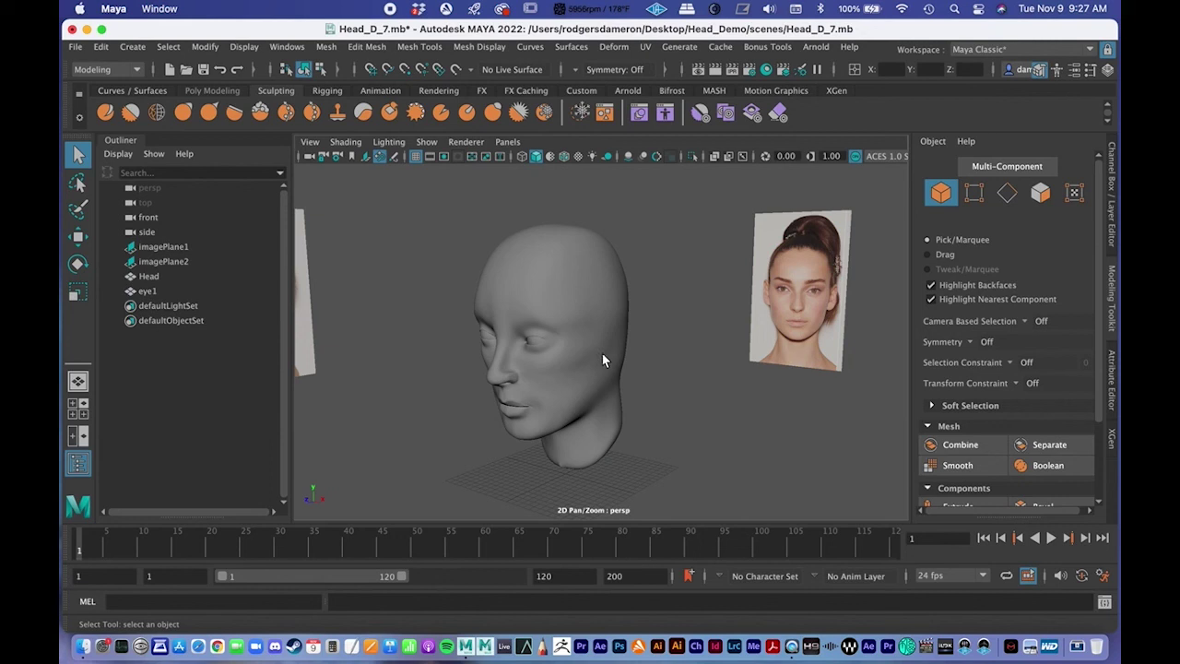
pyautogui.click(604, 392)
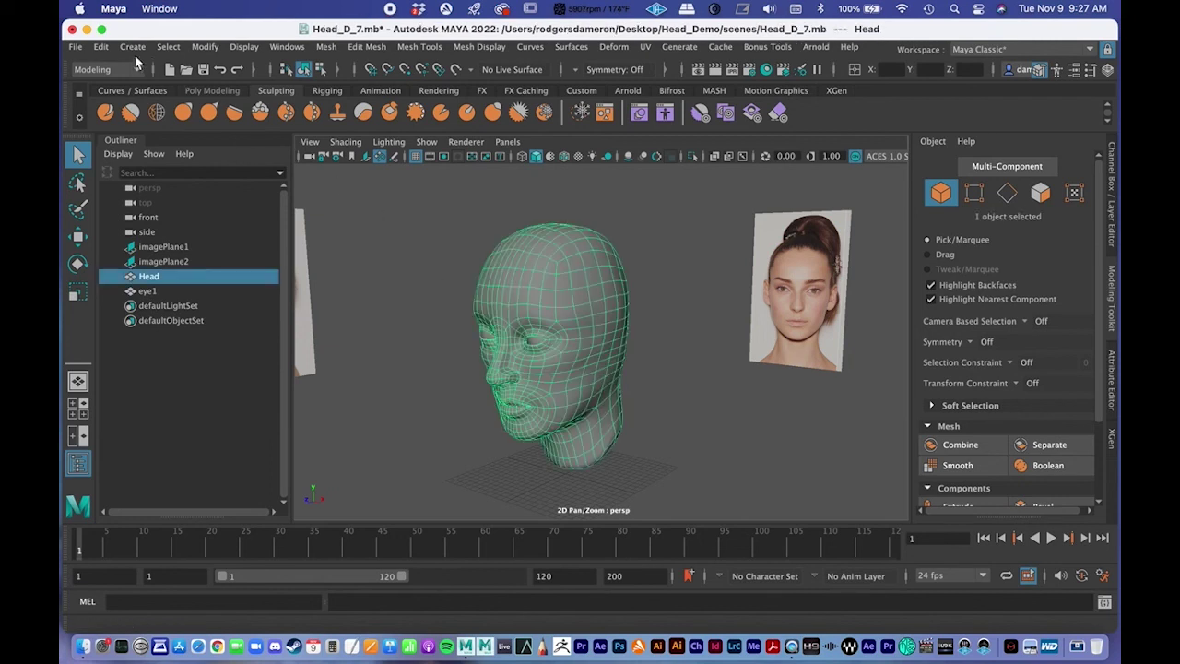
pyautogui.click(100, 46)
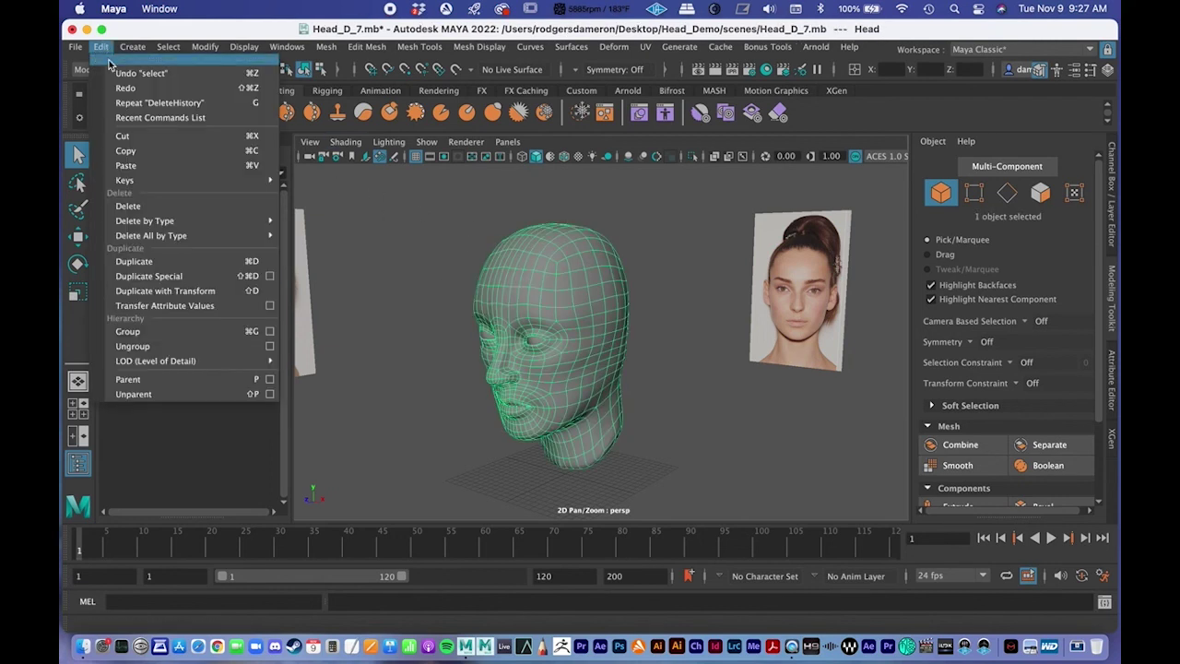
pyautogui.moveTo(185, 220)
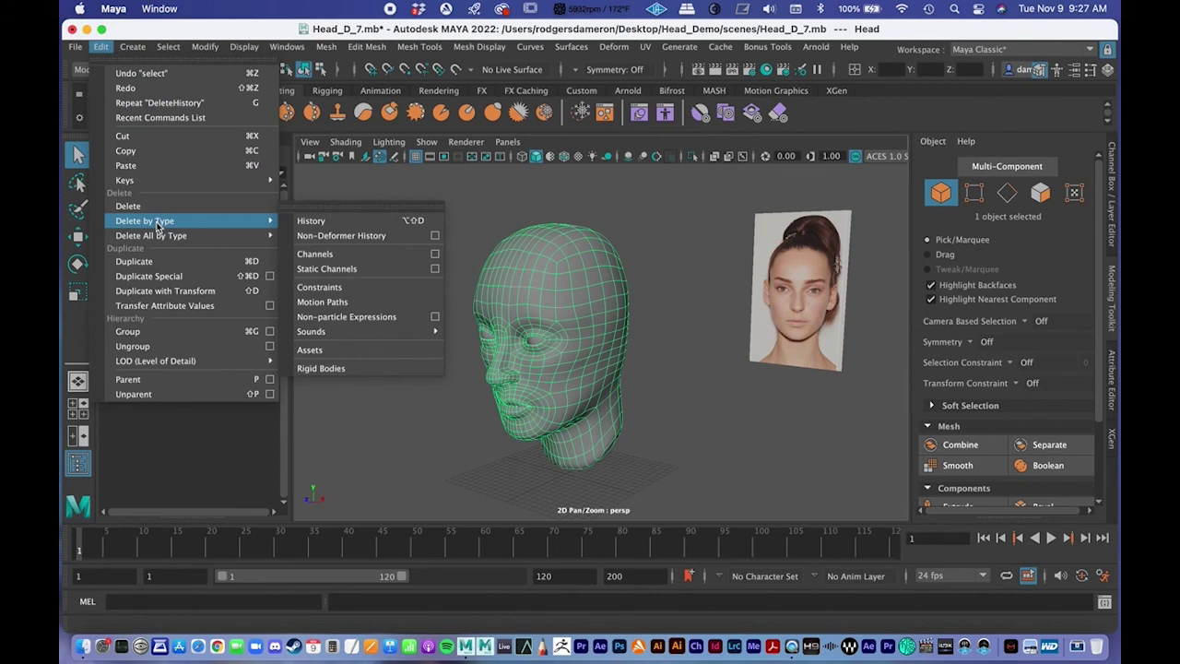
pyautogui.click(356, 227)
# Save the scene under its current file name, Head_D_7.mb
pyautogui.scroll(5, 701, 403)
pyautogui.keyDown('alt'); pyautogui.moveTo(696, 422); pyautogui.dragTo(740, 414); pyautogui.keyUp('alt')
pyautogui.keyDown('alt'); pyautogui.moveTo(740, 414); pyautogui.dragTo(580, 369, button='right'); pyautogui.keyUp('alt')
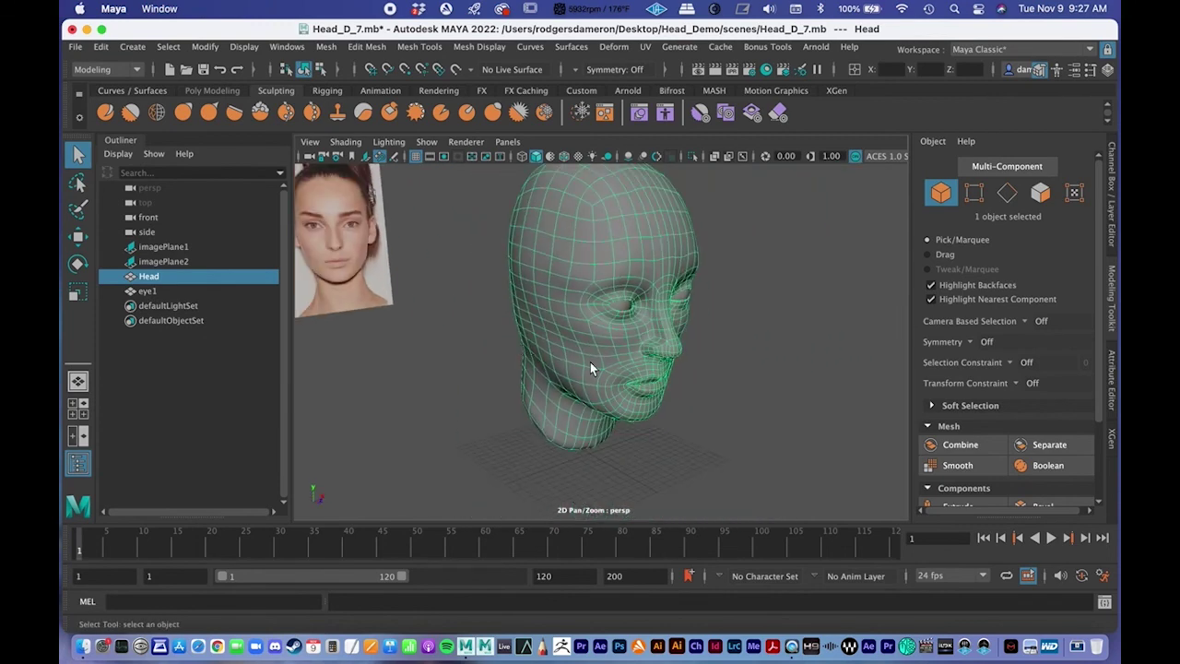
pyautogui.keyDown('alt'); pyautogui.moveTo(633, 355); pyautogui.dragTo(615, 351); pyautogui.keyUp('alt')
pyautogui.click(75, 46)
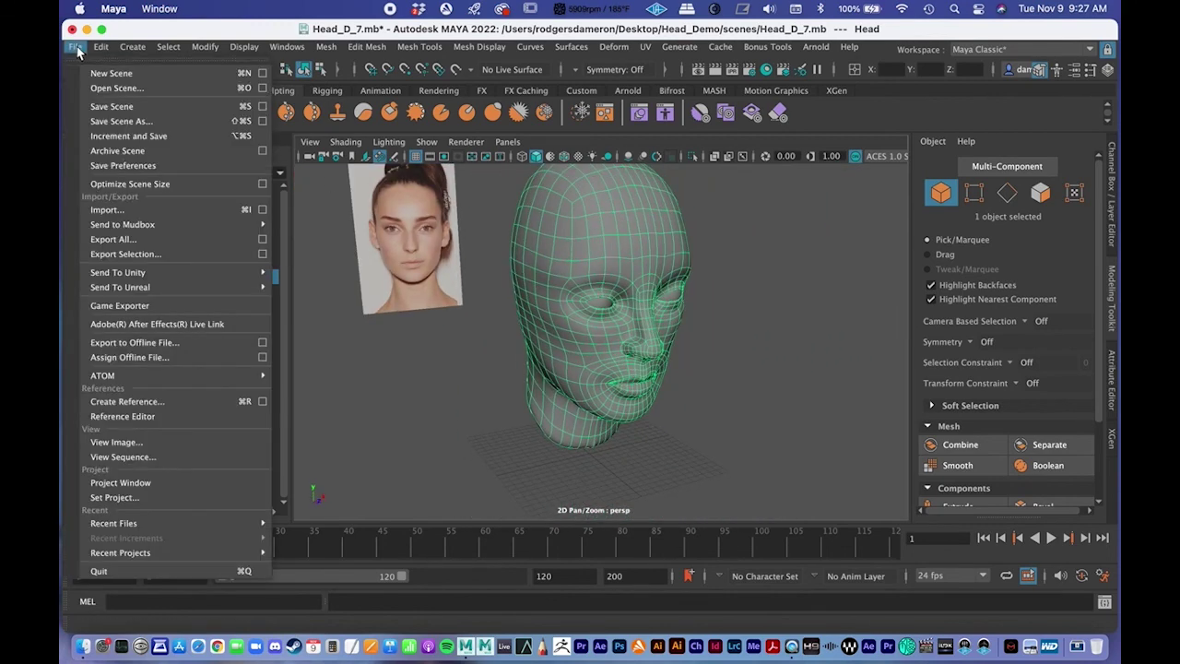
pyautogui.click(112, 106)
# Examine the mouth, chin and neck of the head from below and from the front with nothing selected
pyautogui.keyDown('alt'); pyautogui.moveTo(545, 261); pyautogui.dragTo(541, 370); pyautogui.keyUp('alt')
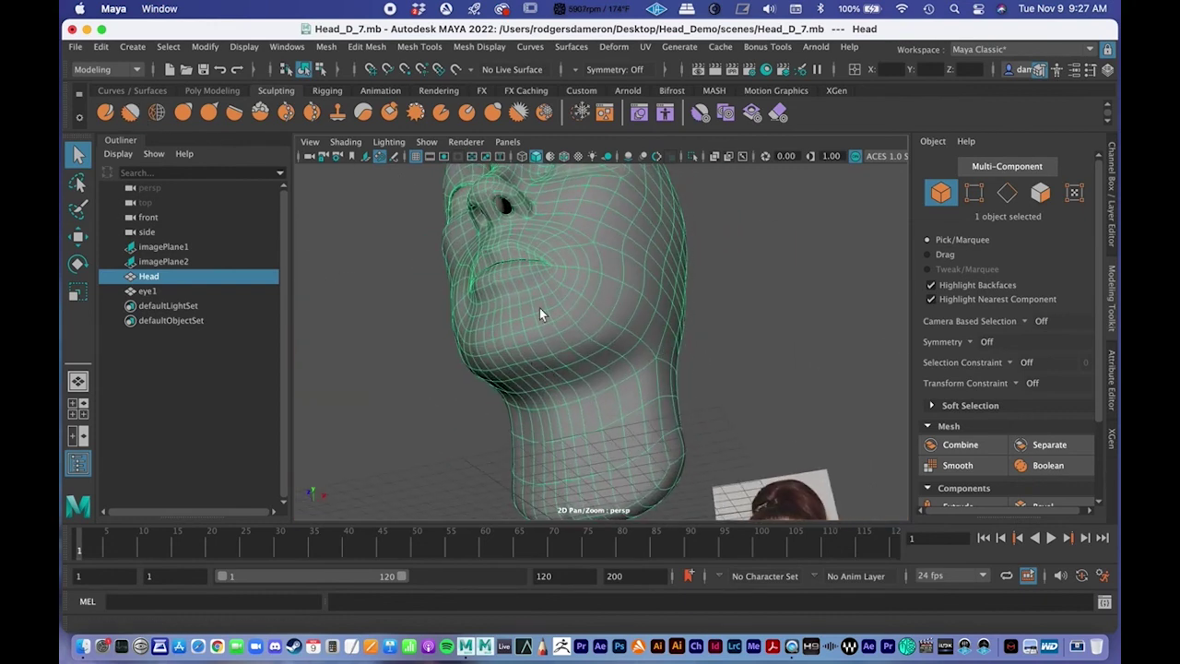
pyautogui.keyDown('alt'); pyautogui.moveTo(577, 329); pyautogui.dragTo(498, 323); pyautogui.keyUp('alt')
pyautogui.click(435, 395)
pyautogui.keyDown('alt'); pyautogui.moveTo(435, 395); pyautogui.dragTo(415, 390); pyautogui.keyUp('alt')
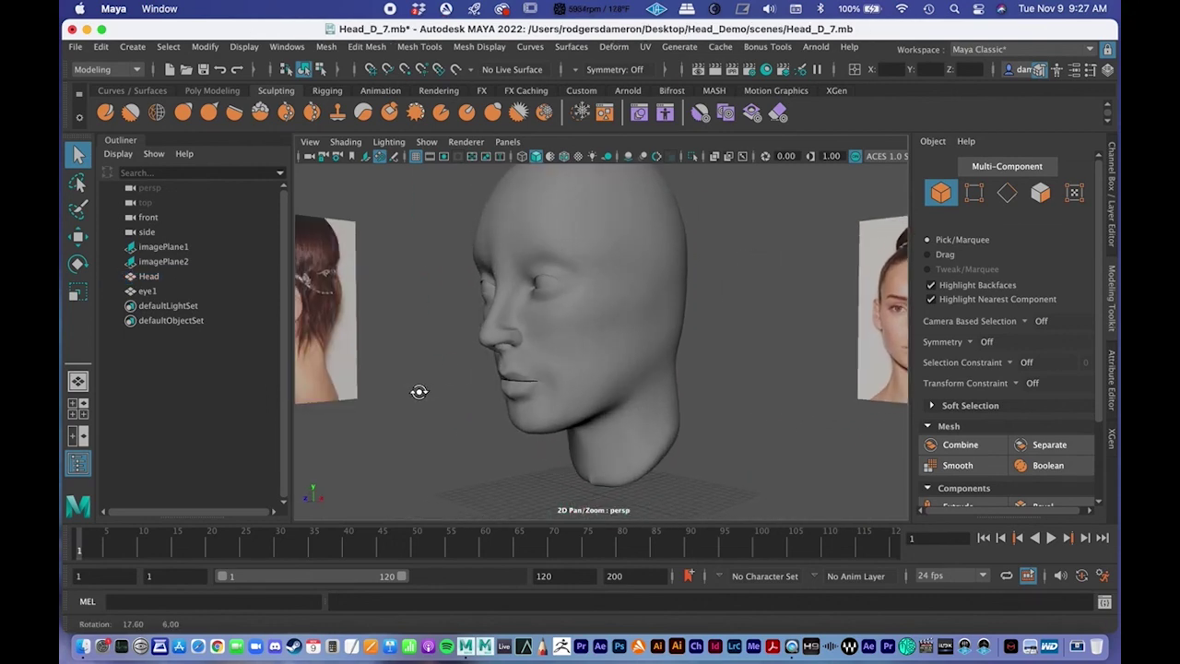
pyautogui.keyDown('alt'); pyautogui.moveTo(609, 426); pyautogui.dragTo(608, 450); pyautogui.keyUp('alt')
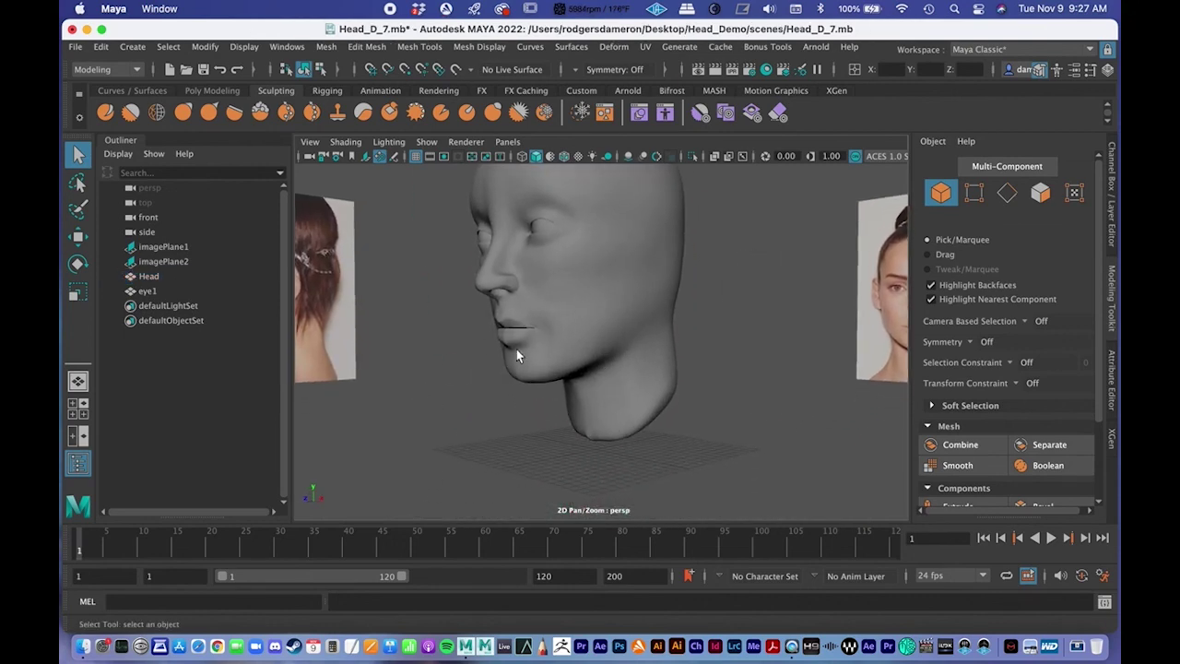
pyautogui.moveTo(525, 342)
pyautogui.keyDown('alt'); pyautogui.mouseDown()
pyautogui.moveTo(519, 366)
pyautogui.moveTo(587, 390)
pyautogui.moveTo(573, 405)
pyautogui.moveTo(548, 345)
pyautogui.mouseUp(); pyautogui.keyUp('alt')
pyautogui.keyDown('alt'); pyautogui.moveTo(548, 345); pyautogui.dragTo(621, 353, button='right'); pyautogui.keyUp('alt')
pyautogui.keyDown('alt'); pyautogui.moveTo(621, 353); pyautogui.dragTo(583, 315); pyautogui.keyUp('alt')
pyautogui.keyDown('alt'); pyautogui.moveTo(582, 315); pyautogui.dragTo(612, 308, button='middle'); pyautogui.keyUp('alt')
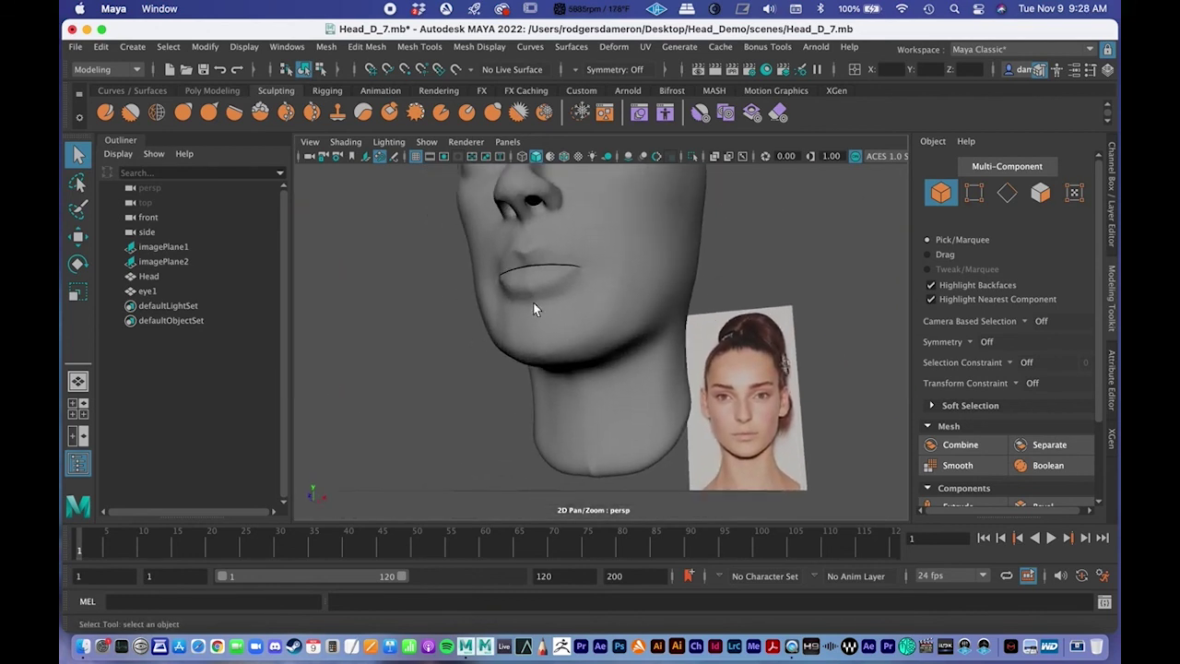
# Activate the Smooth sculpting tool on the head with its settings open, and set symmetry to Object X
pyautogui.doubleClick(130, 113)
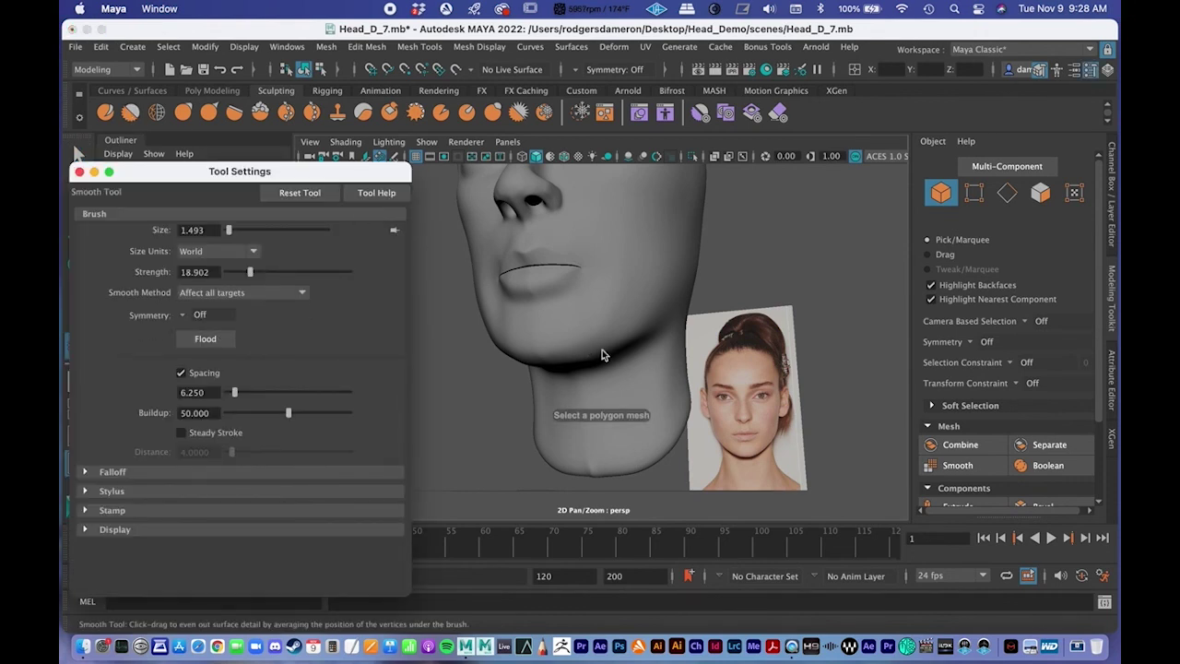
pyautogui.click(643, 297)
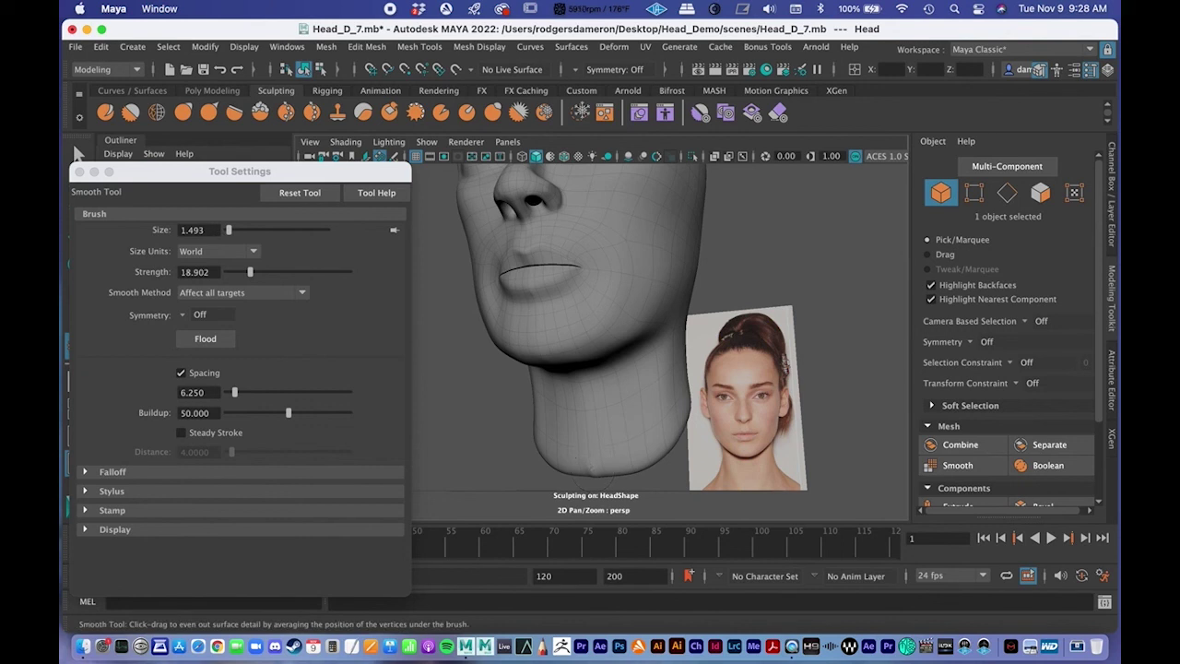
pyautogui.moveTo(593, 470); pyautogui.dragTo(580, 461)
pyautogui.press('super+z')
pyautogui.click(964, 341)
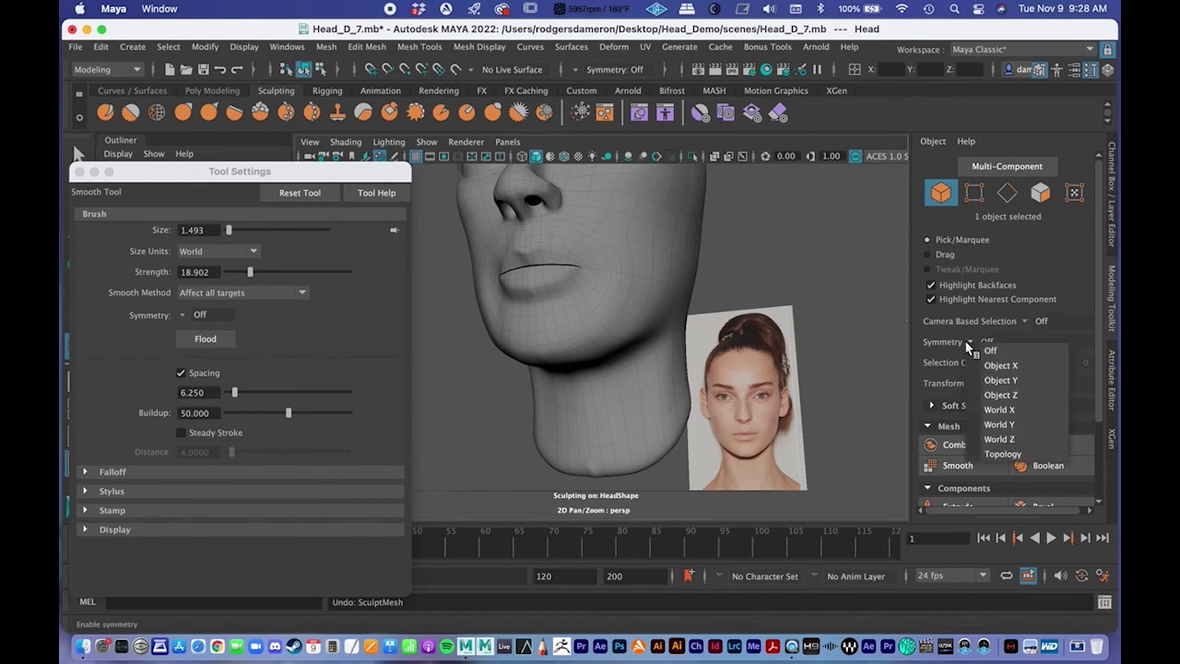
pyautogui.click(996, 366)
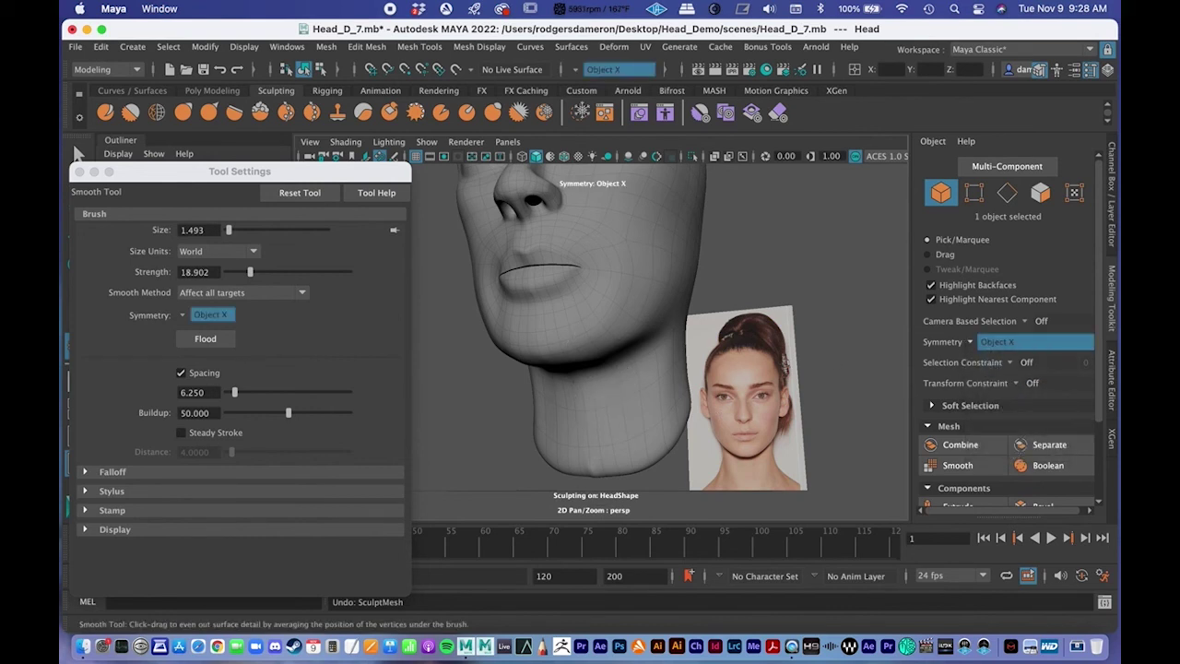
# Smooth the front base of the neck and the chin symmetrically with the Smooth brush
pyautogui.moveTo(604, 466); pyautogui.dragTo(615, 461)
pyautogui.moveTo(549, 302); pyautogui.dragTo(567, 323)
pyautogui.keyDown('alt'); pyautogui.moveTo(553, 353); pyautogui.dragTo(576, 300); pyautogui.keyUp('alt')
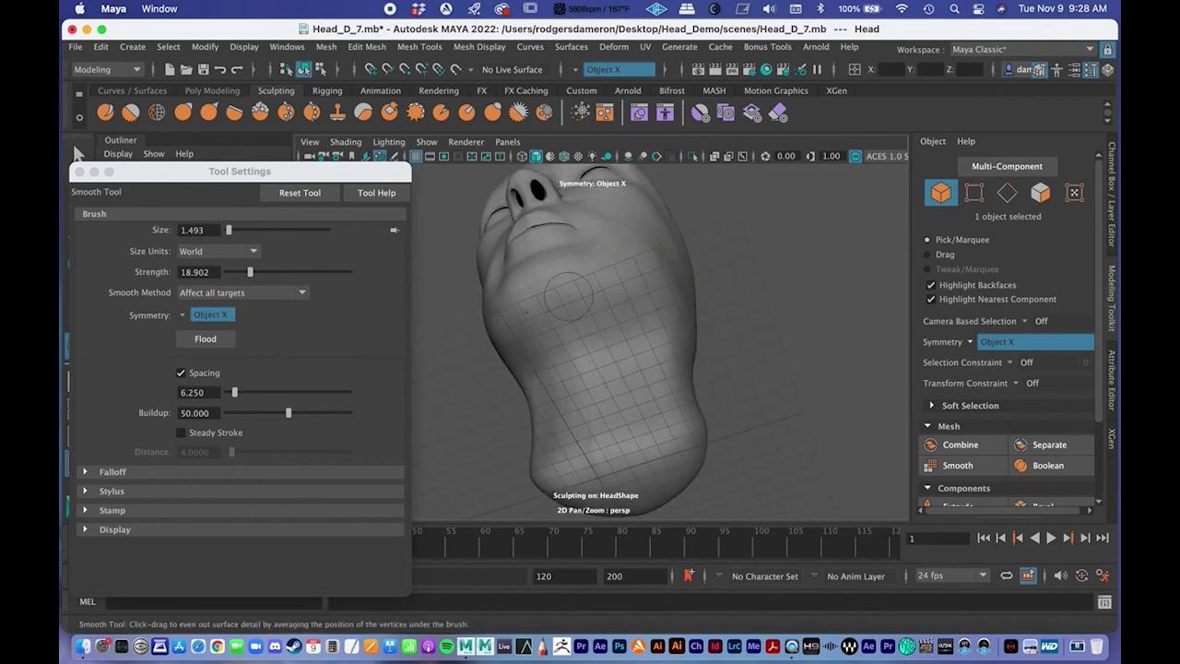
pyautogui.keyDown('alt'); pyautogui.moveTo(604, 387); pyautogui.dragTo(594, 461); pyautogui.keyUp('alt')
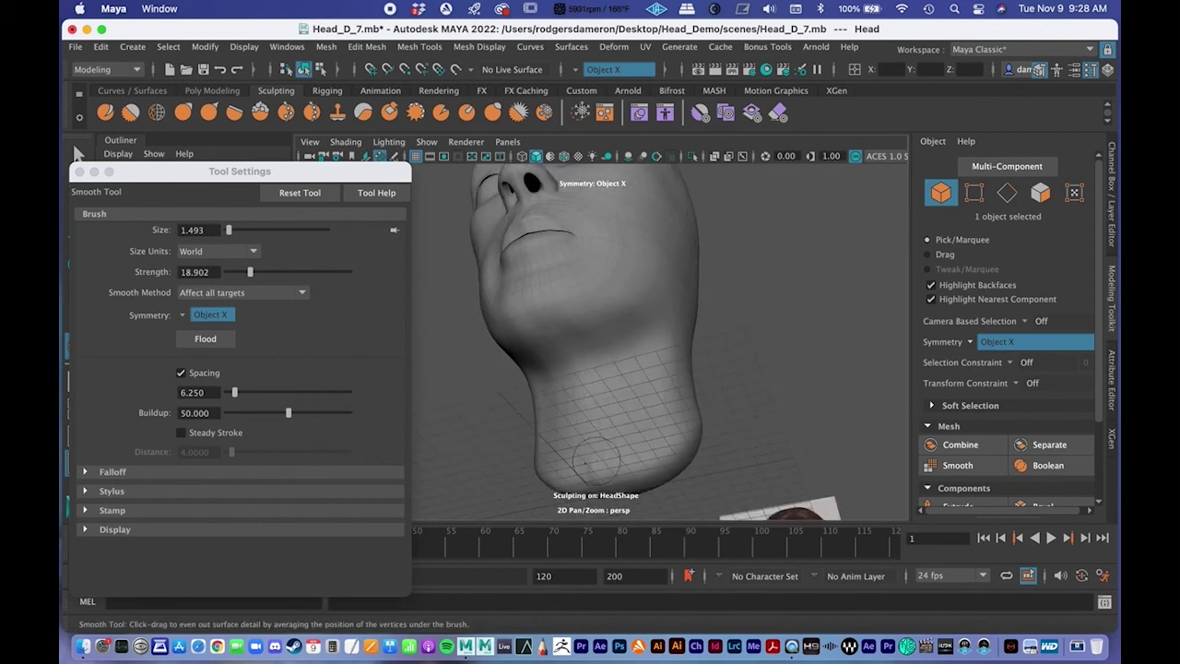
# Switch to the Relax tool and examine the chin, jaw and neck from several angles, including underneath
pyautogui.click(155, 114)
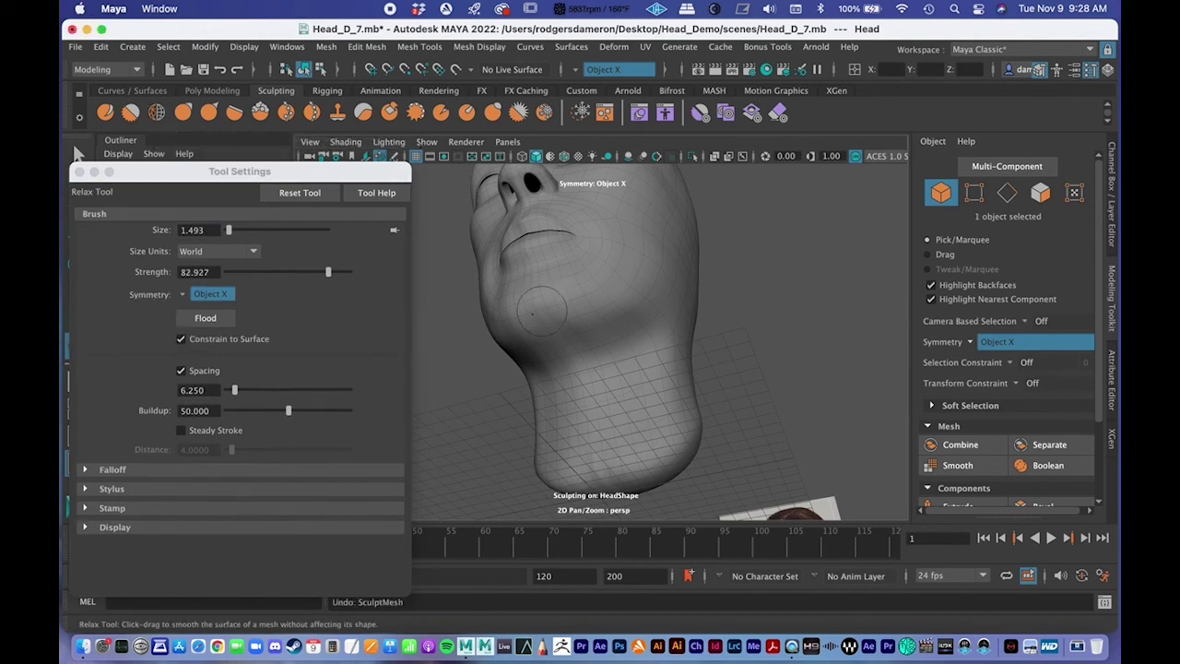
pyautogui.keyDown('alt'); pyautogui.moveTo(556, 339); pyautogui.dragTo(564, 378); pyautogui.keyUp('alt')
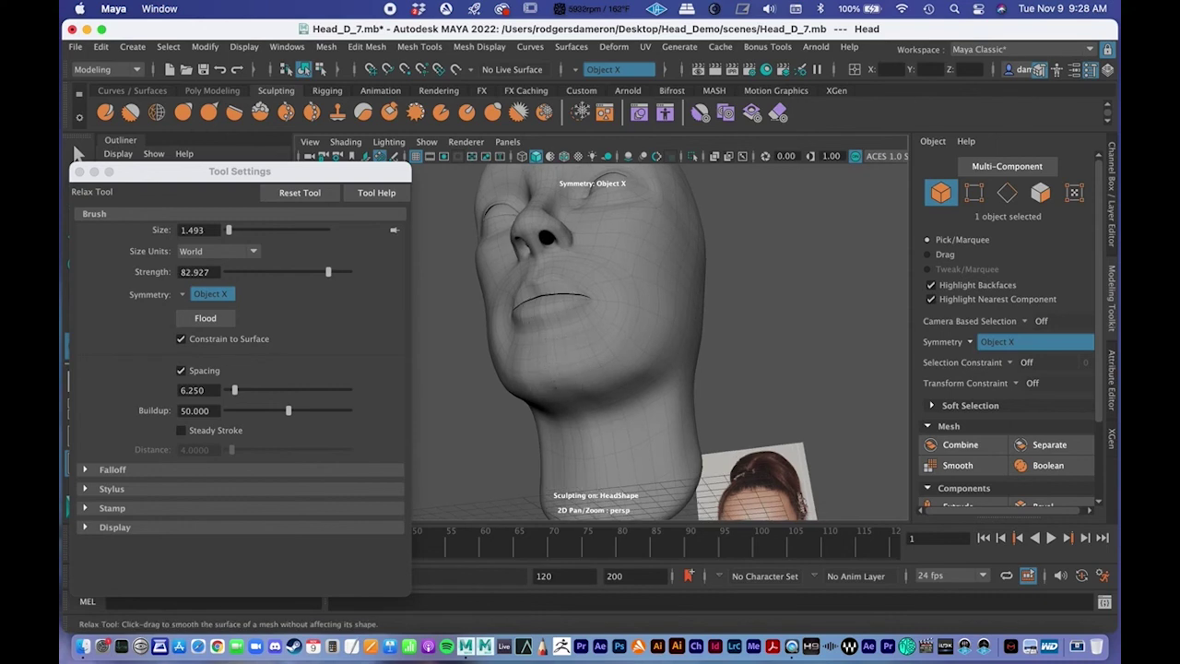
pyautogui.keyDown('alt'); pyautogui.moveTo(632, 419); pyautogui.dragTo(699, 290); pyautogui.keyUp('alt')
pyautogui.keyDown('alt'); pyautogui.moveTo(699, 291); pyautogui.dragTo(749, 323, button='right'); pyautogui.keyUp('alt')
pyautogui.keyDown('alt'); pyautogui.moveTo(749, 323); pyautogui.dragTo(692, 346, button='middle'); pyautogui.keyUp('alt')
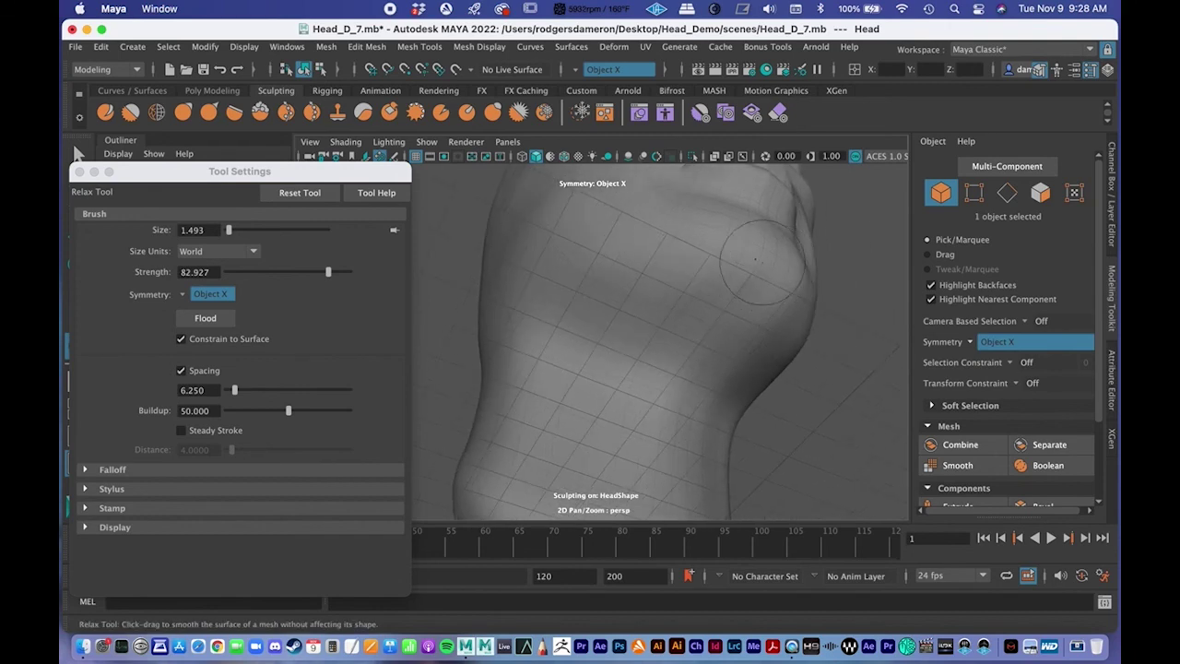
pyautogui.moveTo(719, 304)
pyautogui.keyDown('alt'); pyautogui.mouseDown()
pyautogui.moveTo(683, 242)
pyautogui.moveTo(631, 424)
pyautogui.moveTo(590, 405)
pyautogui.moveTo(562, 334)
pyautogui.moveTo(698, 342)
pyautogui.moveTo(677, 359)
pyautogui.mouseUp(); pyautogui.keyUp('alt')
pyautogui.moveTo(706, 413)
pyautogui.keyDown('alt'); pyautogui.mouseDown()
pyautogui.moveTo(732, 416)
pyautogui.moveTo(648, 323)
pyautogui.moveTo(605, 329)
pyautogui.moveTo(593, 286)
pyautogui.mouseUp(); pyautogui.keyUp('alt')
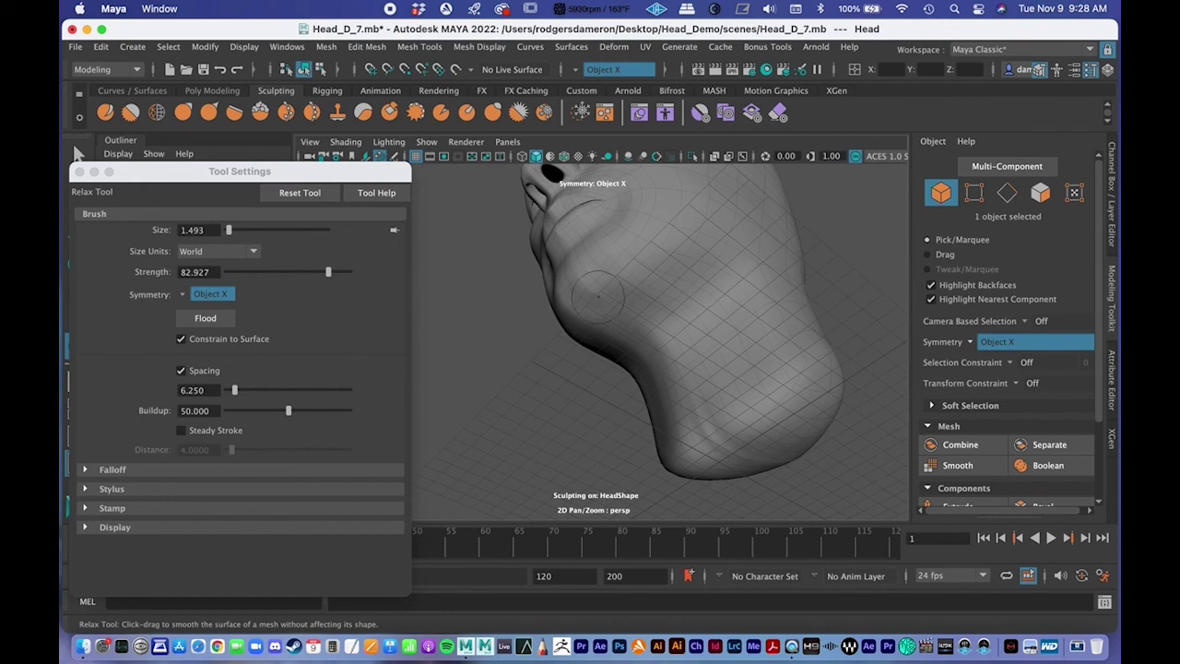
# Switch back to the Smooth tool and smooth the chin area below the lips symmetrically
pyautogui.click(130, 114)
pyautogui.moveTo(577, 286)
pyautogui.mouseDown()
pyautogui.moveTo(609, 318)
pyautogui.moveTo(648, 308)
pyautogui.moveTo(627, 327)
pyautogui.moveTo(632, 307)
pyautogui.mouseUp()
pyautogui.keyDown('alt'); pyautogui.moveTo(706, 337); pyautogui.dragTo(694, 349); pyautogui.keyUp('alt')
pyautogui.press('[')
pyautogui.press('[')
pyautogui.press('[')
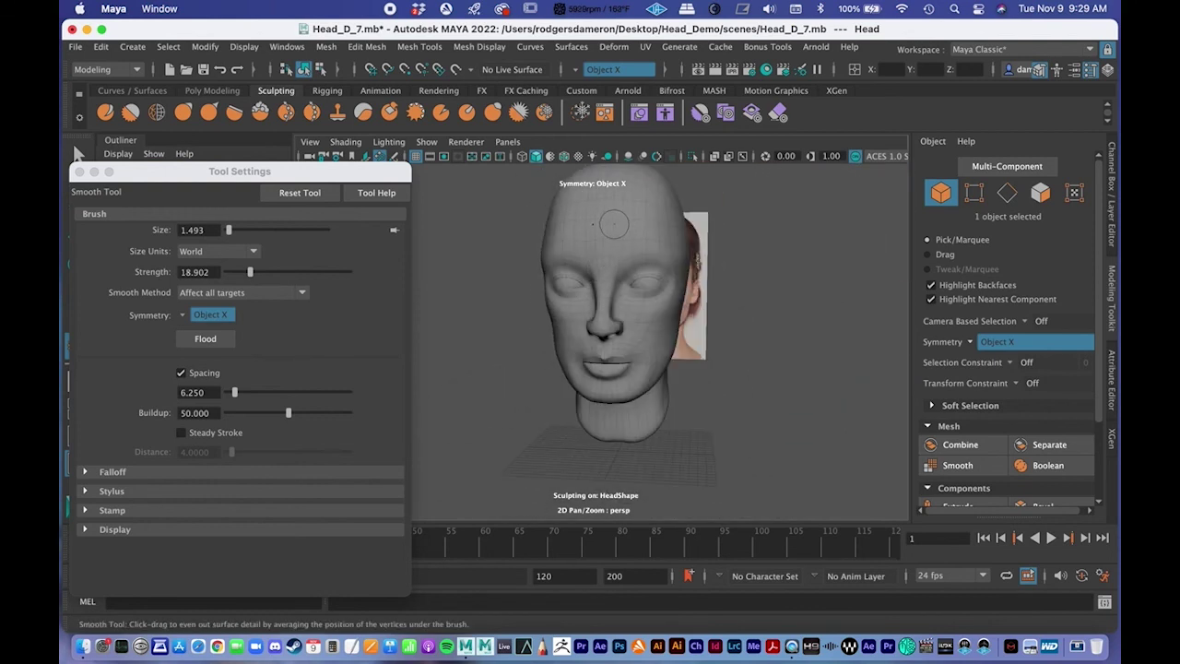
pyautogui.press('[')
pyautogui.press('[')
pyautogui.press('[')
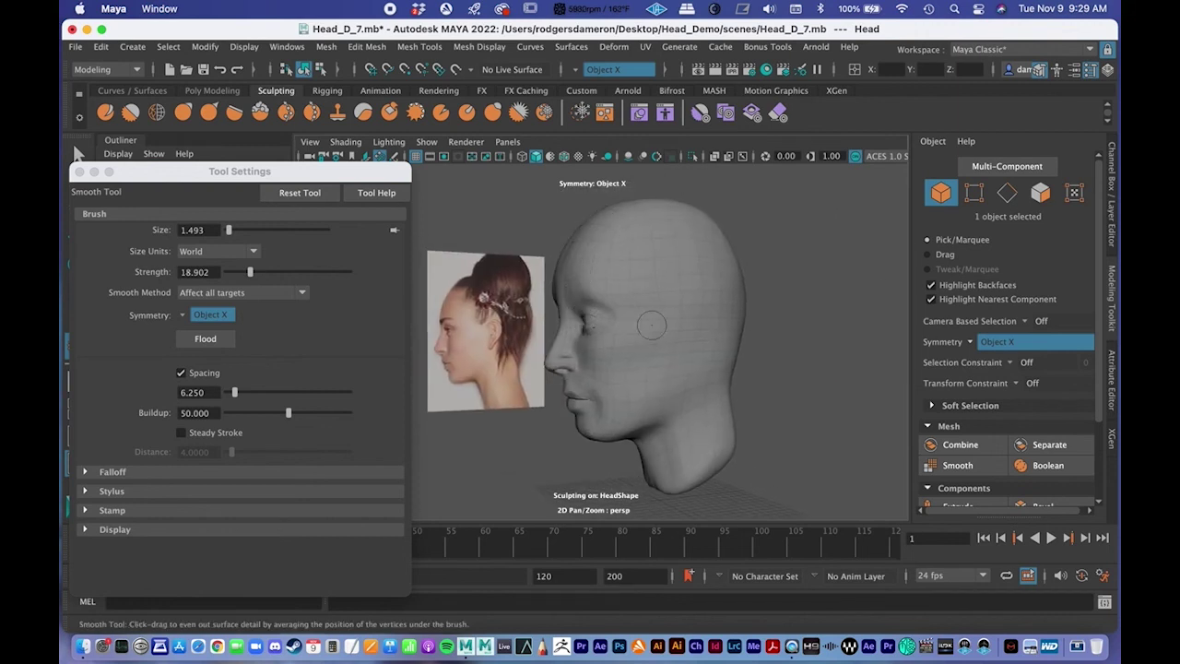
# Inspect the chin and jawline up close from the side and from underneath
pyautogui.keyDown('alt'); pyautogui.moveTo(652, 325); pyautogui.dragTo(674, 320); pyautogui.keyUp('alt')
pyautogui.keyDown('alt'); pyautogui.moveTo(674, 333); pyautogui.dragTo(695, 275, button='middle'); pyautogui.keyUp('alt')
pyautogui.keyDown('alt'); pyautogui.moveTo(695, 274); pyautogui.dragTo(679, 287); pyautogui.keyUp('alt')
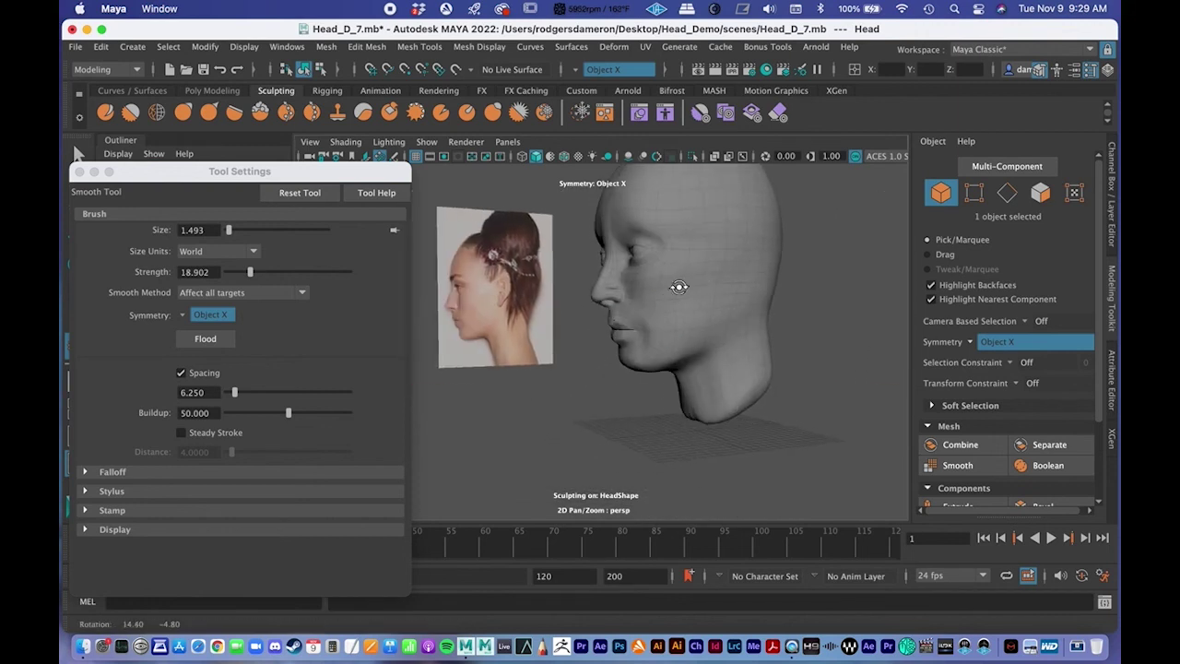
pyautogui.scroll(10, 678, 287)
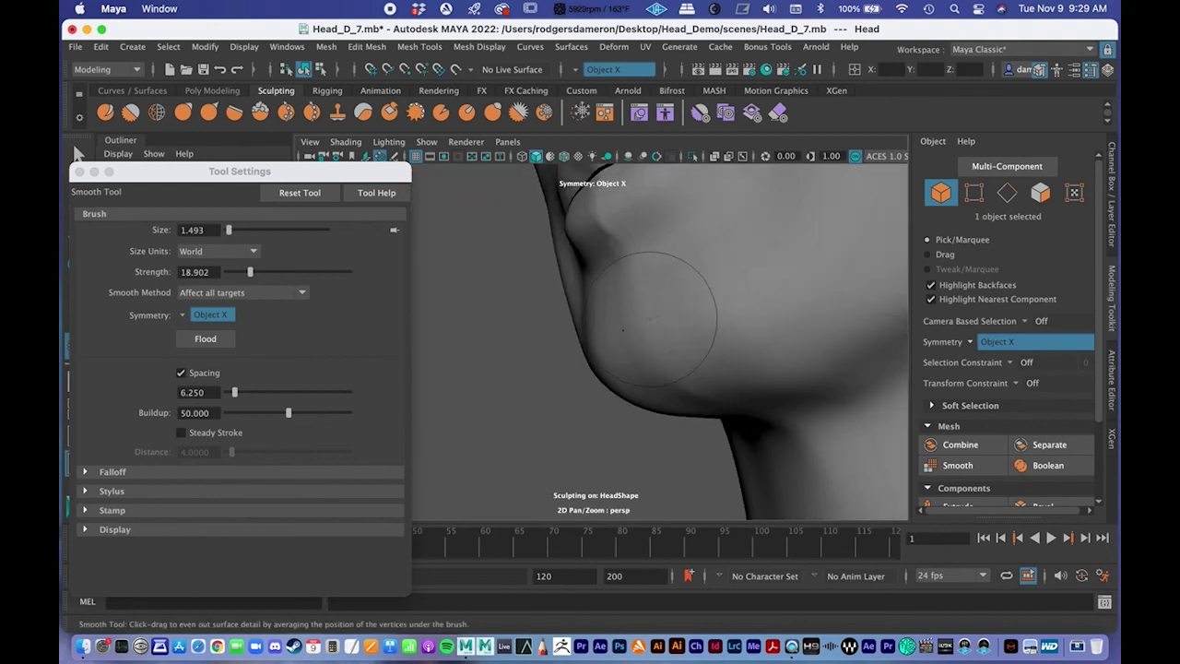
pyautogui.keyDown('alt'); pyautogui.moveTo(704, 363); pyautogui.dragTo(682, 251); pyautogui.keyUp('alt')
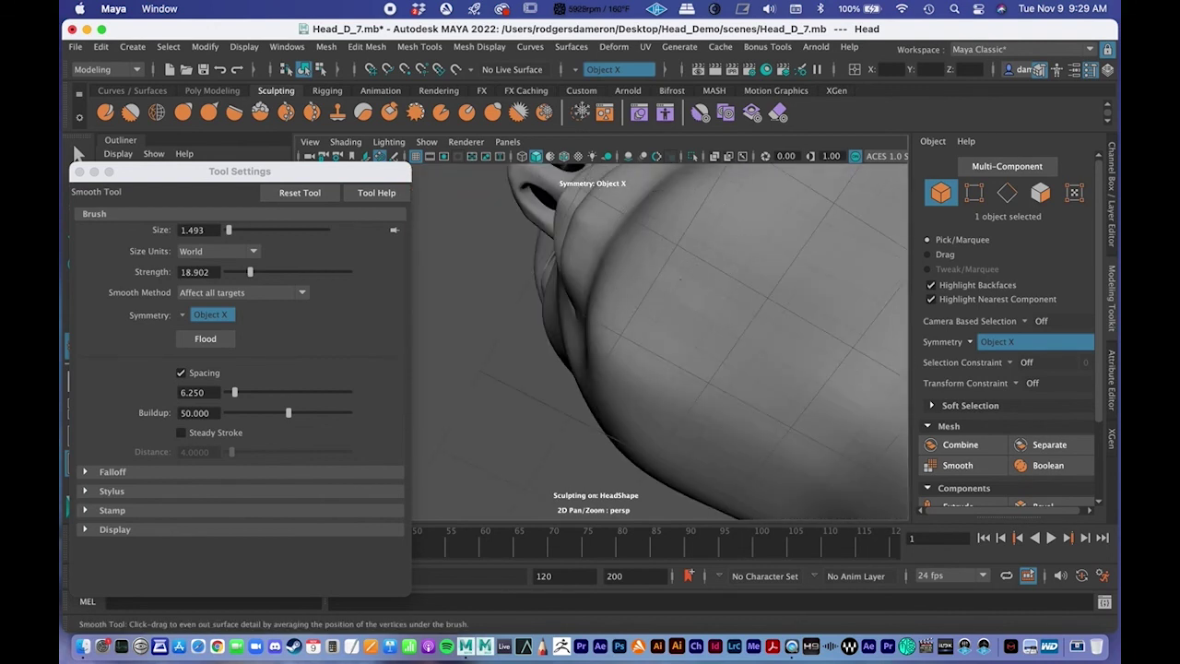
pyautogui.moveTo(683, 274)
pyautogui.keyDown('alt'); pyautogui.mouseDown()
pyautogui.moveTo(751, 306)
pyautogui.moveTo(701, 369)
pyautogui.moveTo(688, 342)
pyautogui.moveTo(685, 429)
pyautogui.mouseUp(); pyautogui.keyUp('alt')
pyautogui.keyDown('alt'); pyautogui.moveTo(701, 378); pyautogui.dragTo(646, 328); pyautogui.keyUp('alt')
# Return to the Select tool, check the lips, chin and neck without the wireframe, and reselect the head
pyautogui.press('q')
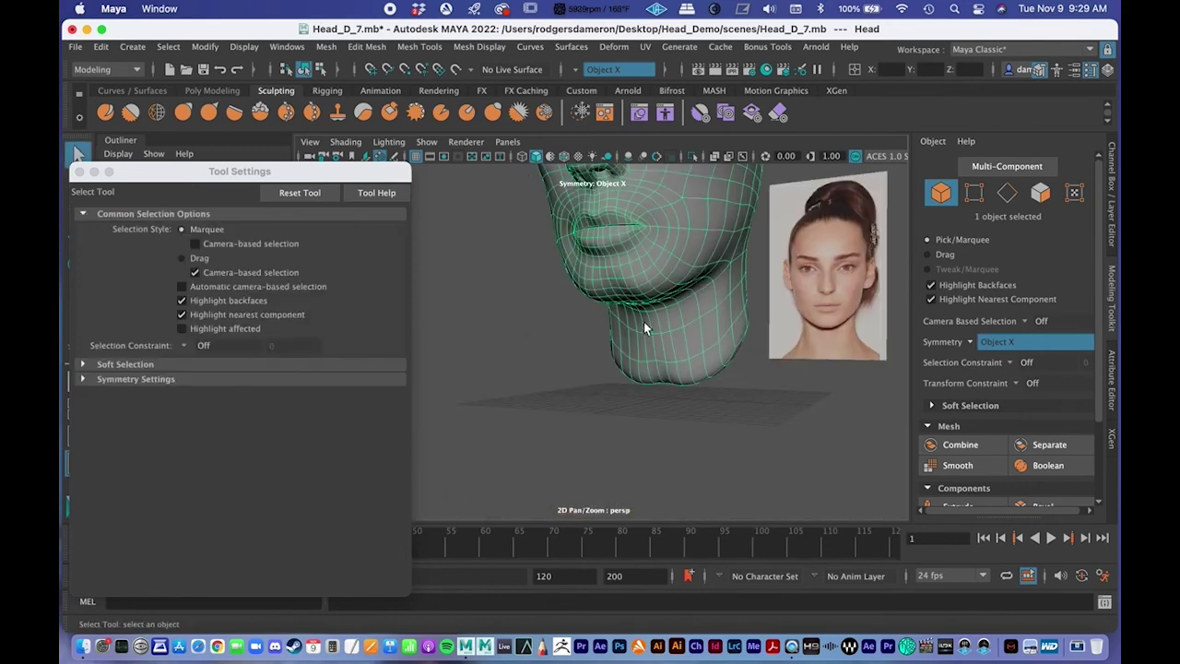
pyautogui.moveTo(633, 245); pyautogui.dragTo(693, 222, button='right')
pyautogui.keyDown('alt'); pyautogui.moveTo(660, 331); pyautogui.dragTo(673, 319); pyautogui.keyUp('alt')
pyautogui.click(536, 348)
pyautogui.keyDown('alt'); pyautogui.moveTo(586, 362); pyautogui.dragTo(637, 353); pyautogui.keyUp('alt')
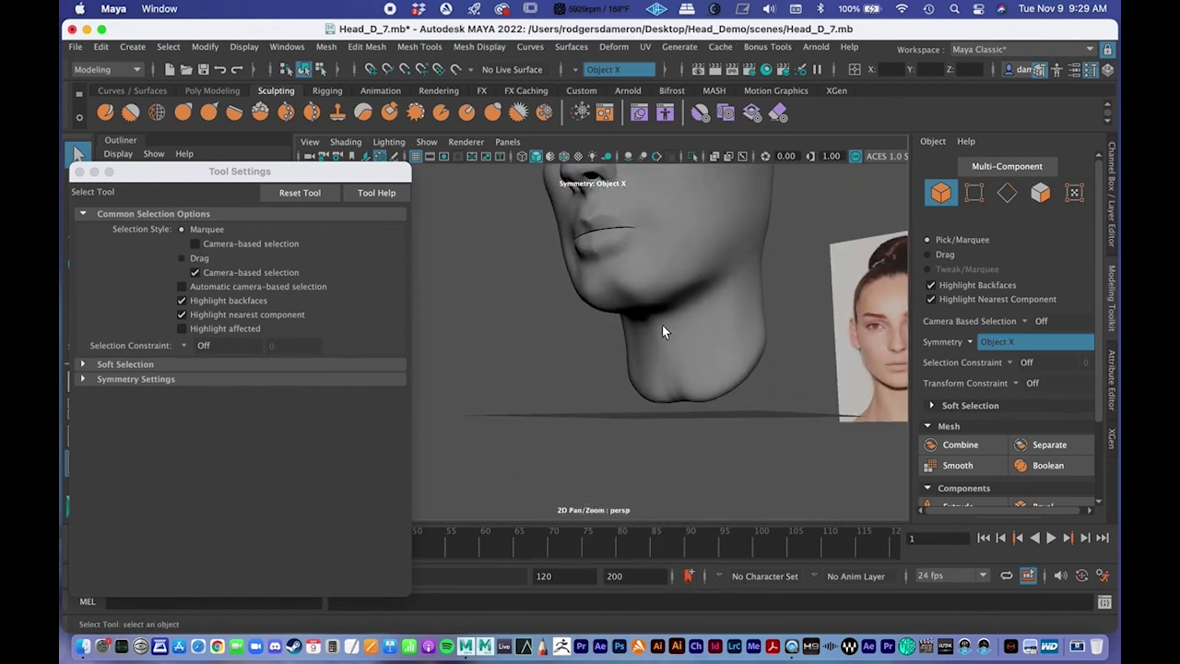
pyautogui.keyDown('alt'); pyautogui.moveTo(664, 301); pyautogui.dragTo(650, 378); pyautogui.keyUp('alt')
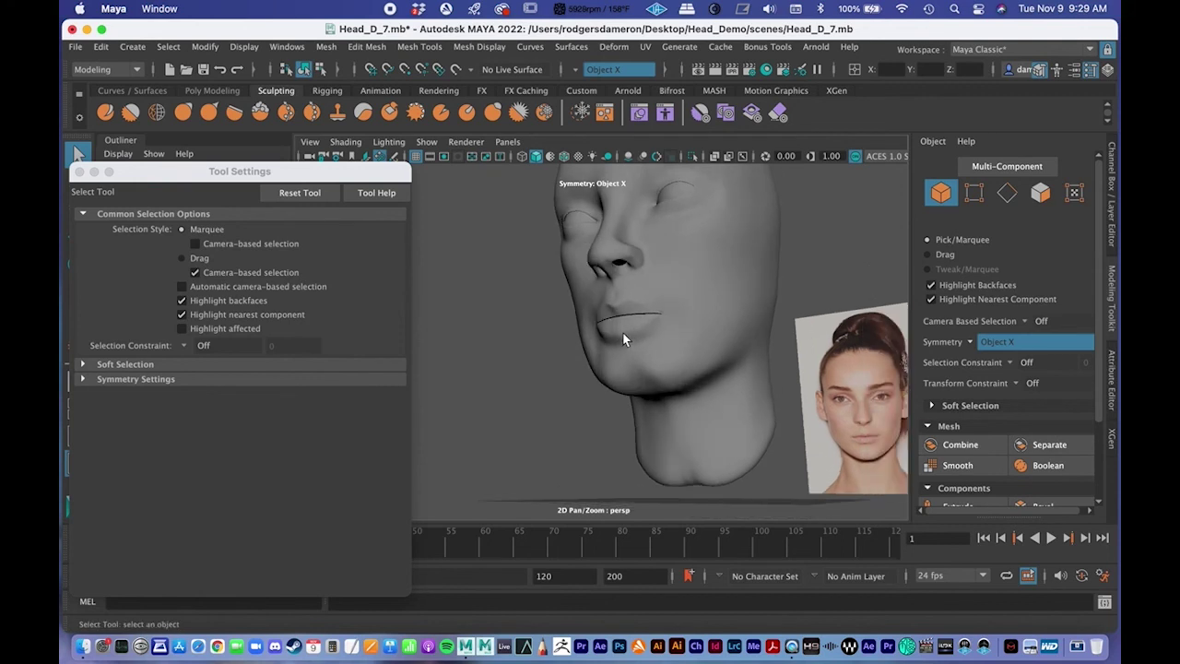
pyautogui.keyDown('alt'); pyautogui.moveTo(652, 340); pyautogui.dragTo(627, 345); pyautogui.keyUp('alt')
pyautogui.click(647, 379)
pyautogui.keyDown('alt'); pyautogui.moveTo(647, 380); pyautogui.dragTo(737, 395, button='right'); pyautogui.keyUp('alt')
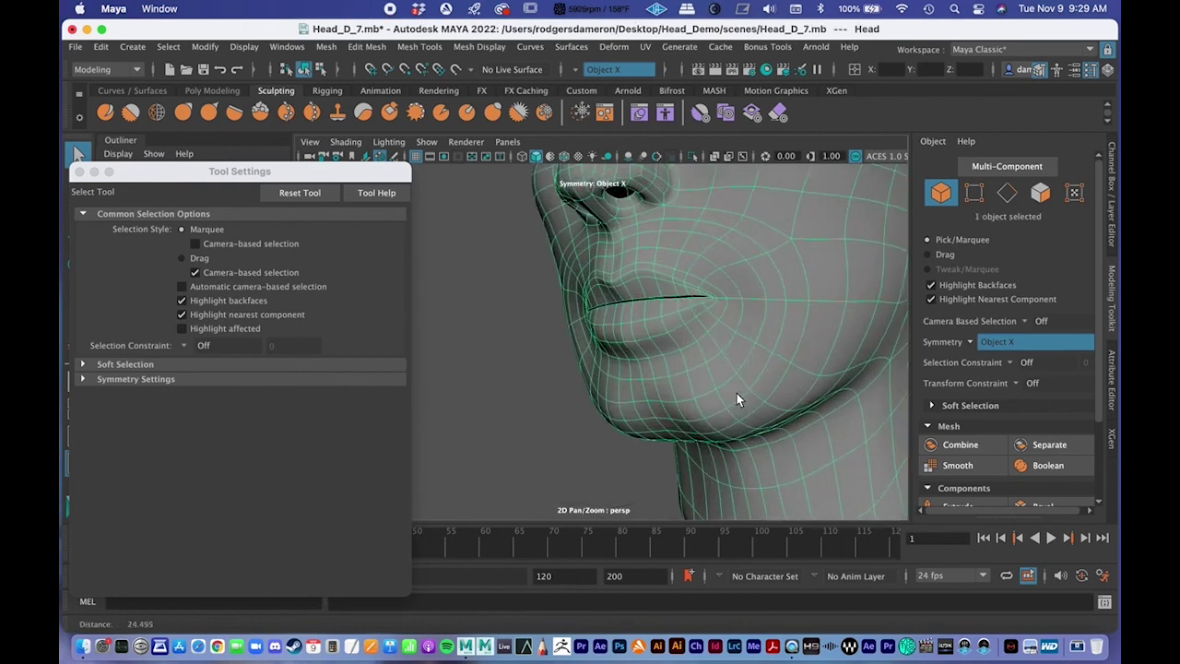
# Close the tool settings and review the whole head's wireframe from several sides
pyautogui.keyDown('alt'); pyautogui.moveTo(737, 395); pyautogui.dragTo(777, 435); pyautogui.keyUp('alt')
pyautogui.keyDown('alt'); pyautogui.moveTo(775, 434); pyautogui.dragTo(603, 313, button='right'); pyautogui.keyUp('alt')
pyautogui.keyDown('alt'); pyautogui.moveTo(603, 314); pyautogui.dragTo(667, 326); pyautogui.keyUp('alt')
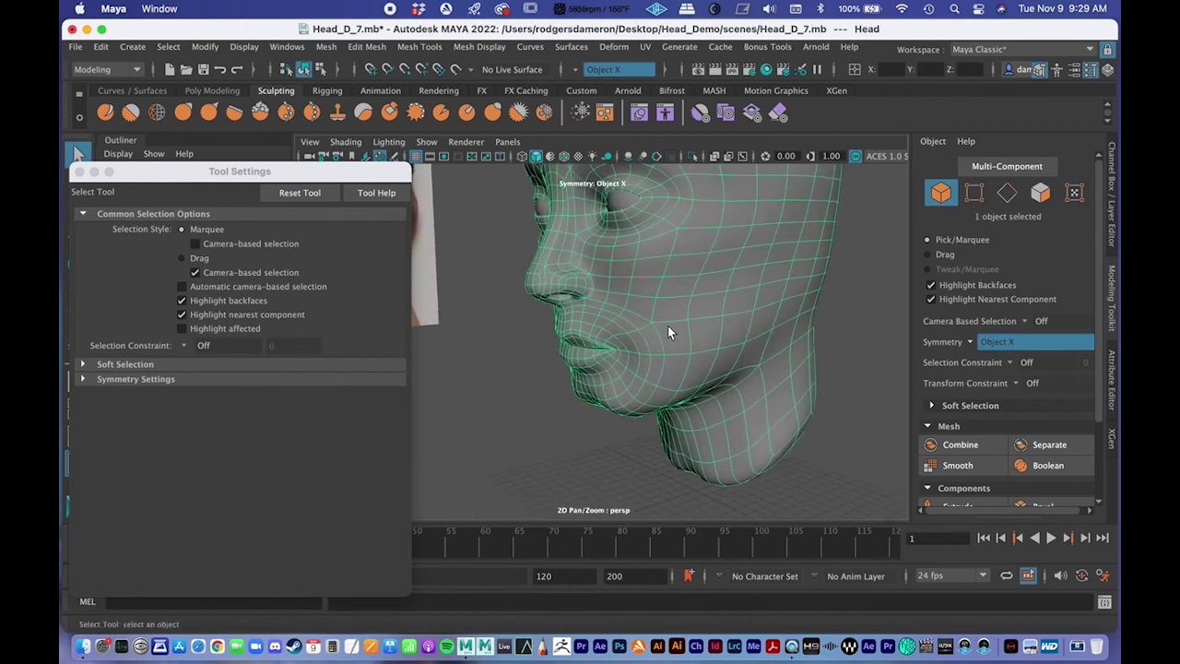
pyautogui.keyDown('alt'); pyautogui.moveTo(668, 325); pyautogui.dragTo(600, 302, button='right'); pyautogui.keyUp('alt')
pyautogui.click(80, 172)
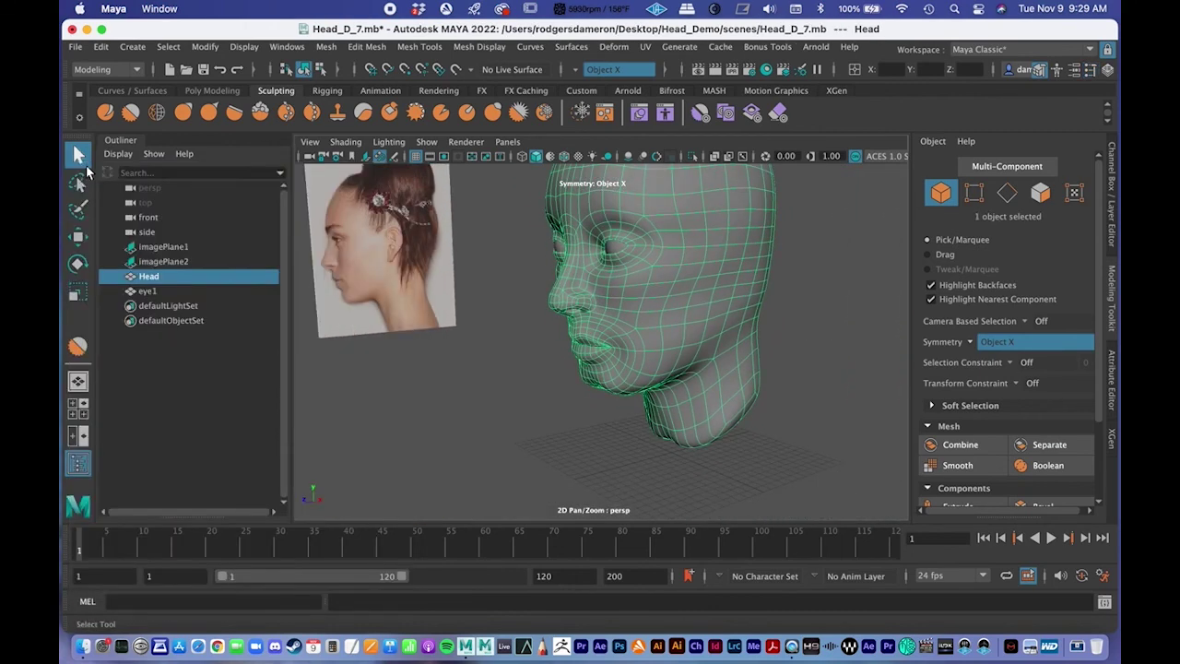
pyautogui.keyDown('alt'); pyautogui.moveTo(642, 343); pyautogui.dragTo(530, 293); pyautogui.keyUp('alt')
pyautogui.keyDown('alt'); pyautogui.moveTo(426, 386); pyautogui.dragTo(591, 323); pyautogui.keyUp('alt')
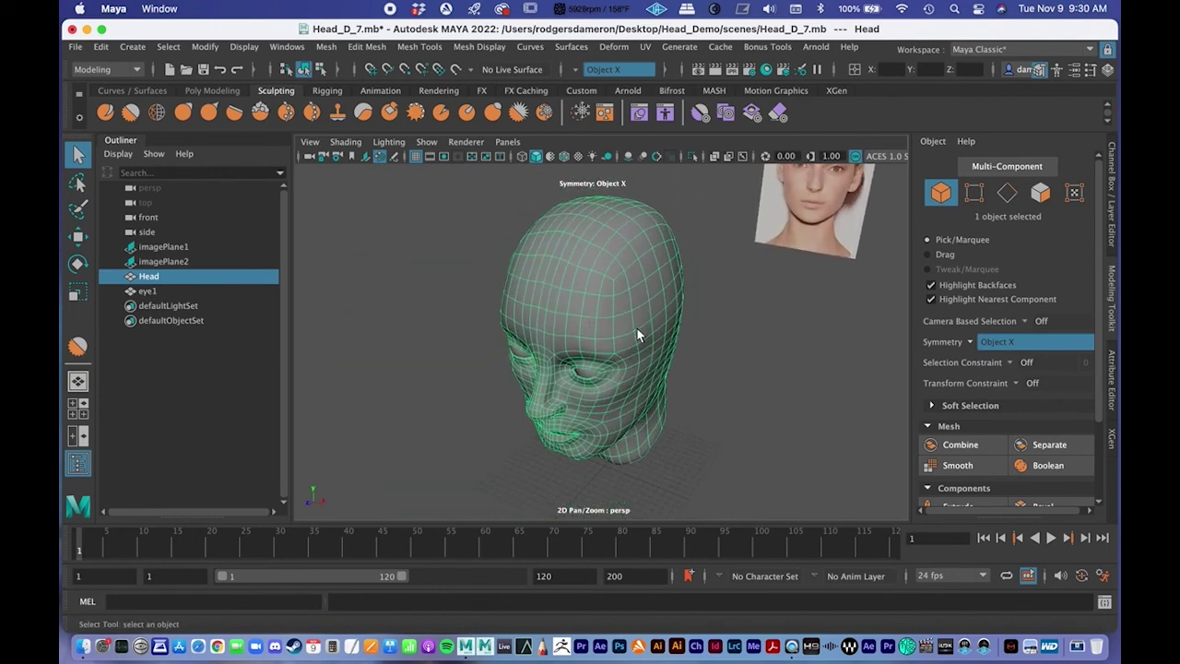
pyautogui.keyDown('alt'); pyautogui.moveTo(531, 352); pyautogui.dragTo(540, 302); pyautogui.keyUp('alt')
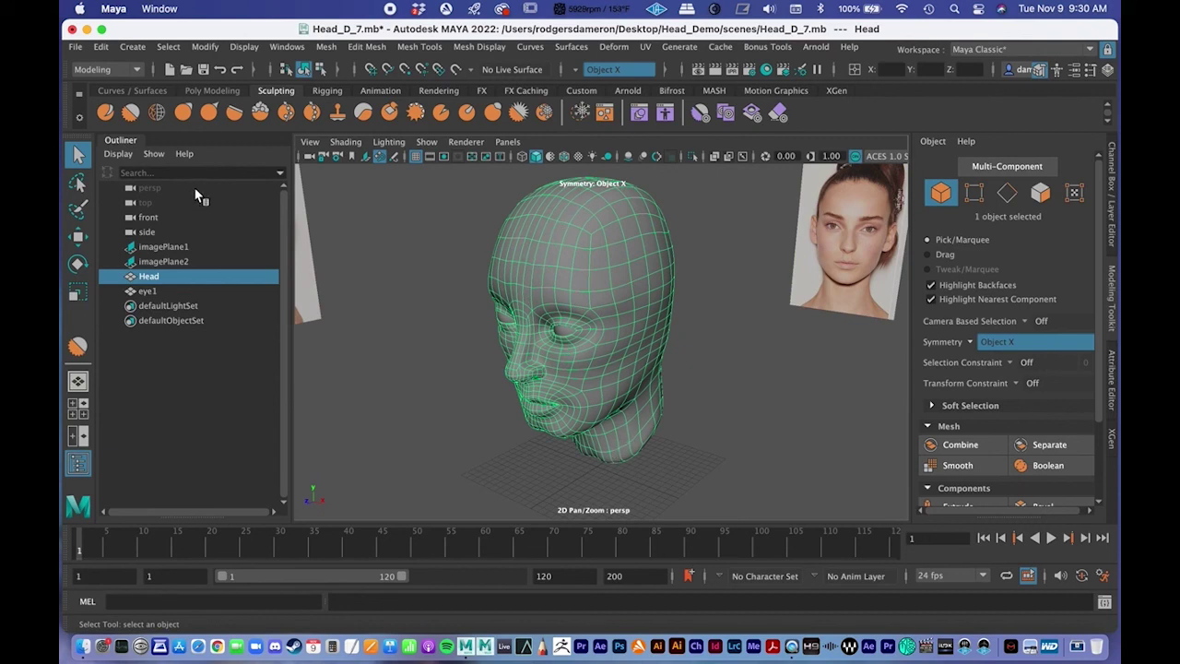
# Examine the head's wireframe around the jaw, chin, neck and cranium from above, below and the side
pyautogui.keyDown('alt'); pyautogui.moveTo(470, 315); pyautogui.dragTo(500, 314); pyautogui.keyUp('alt')
pyautogui.keyDown('alt'); pyautogui.moveTo(499, 314); pyautogui.dragTo(619, 363, button='right'); pyautogui.keyUp('alt')
pyautogui.keyDown('alt'); pyautogui.moveTo(620, 364); pyautogui.dragTo(631, 400, button='middle'); pyautogui.keyUp('alt')
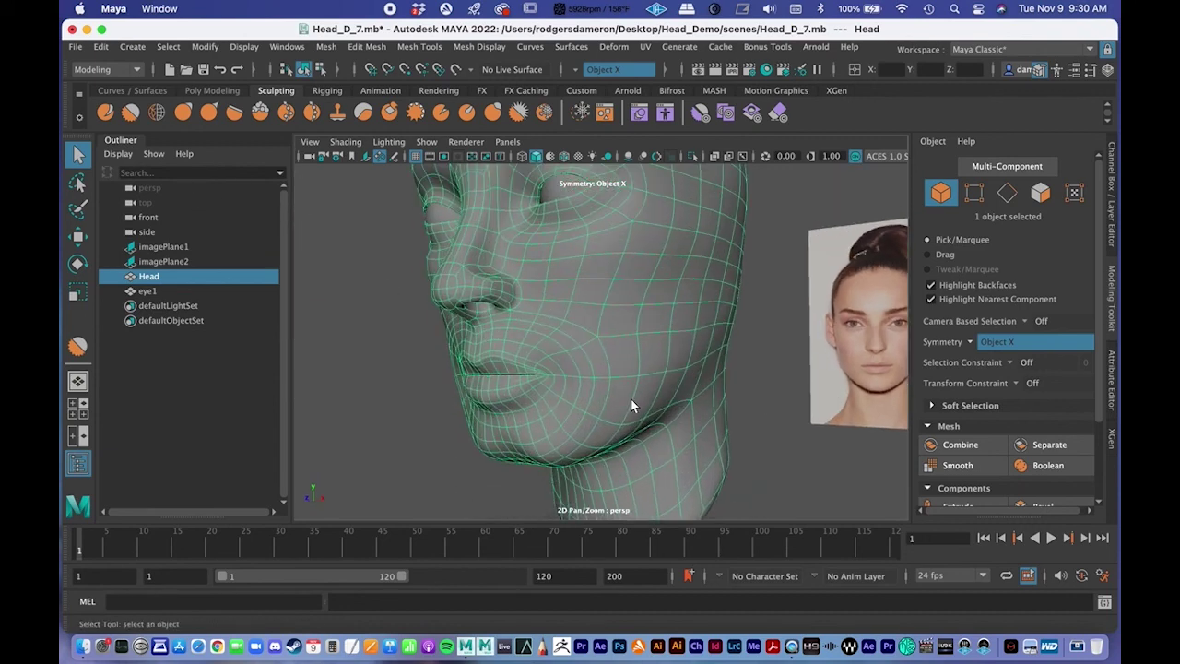
pyautogui.keyDown('alt'); pyautogui.moveTo(630, 365); pyautogui.dragTo(487, 342, button='right'); pyautogui.keyUp('alt')
pyautogui.keyDown('alt'); pyautogui.moveTo(488, 342); pyautogui.dragTo(535, 334); pyautogui.keyUp('alt')
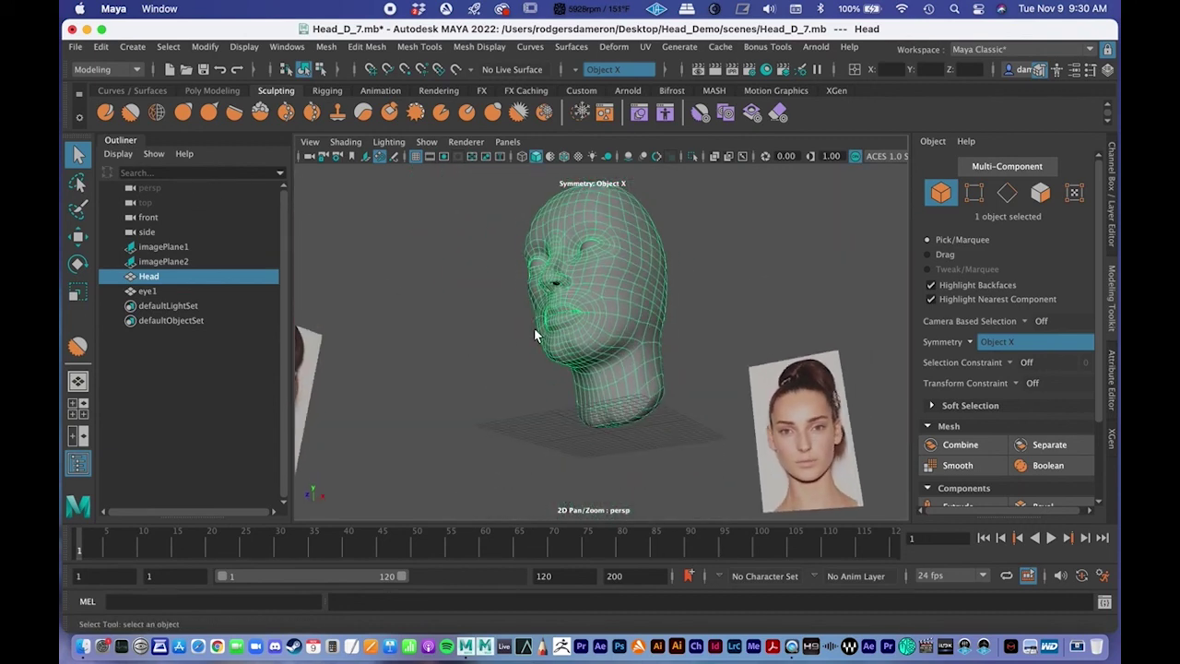
pyautogui.keyDown('alt'); pyautogui.moveTo(535, 335); pyautogui.dragTo(717, 359, button='right'); pyautogui.keyUp('alt')
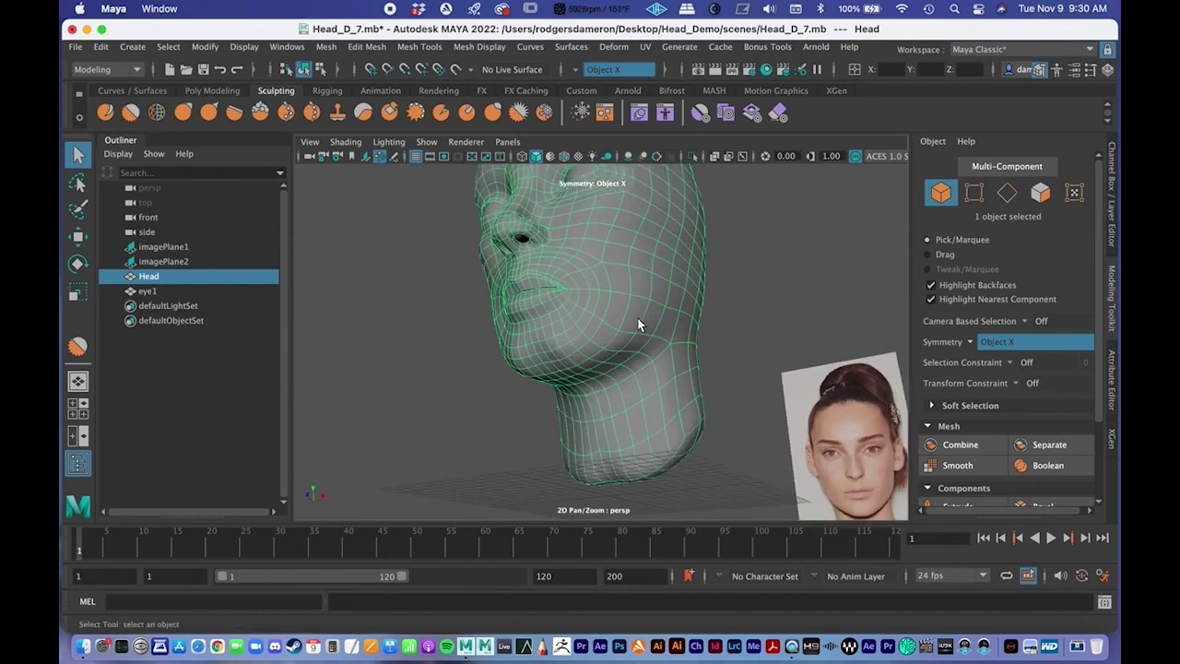
pyautogui.keyDown('alt'); pyautogui.moveTo(638, 324); pyautogui.dragTo(609, 383); pyautogui.keyUp('alt')
pyautogui.keyDown('alt'); pyautogui.moveTo(608, 377); pyautogui.dragTo(526, 333, button='right'); pyautogui.keyUp('alt')
pyautogui.keyDown('alt'); pyautogui.moveTo(527, 334); pyautogui.dragTo(551, 328); pyautogui.keyUp('alt')
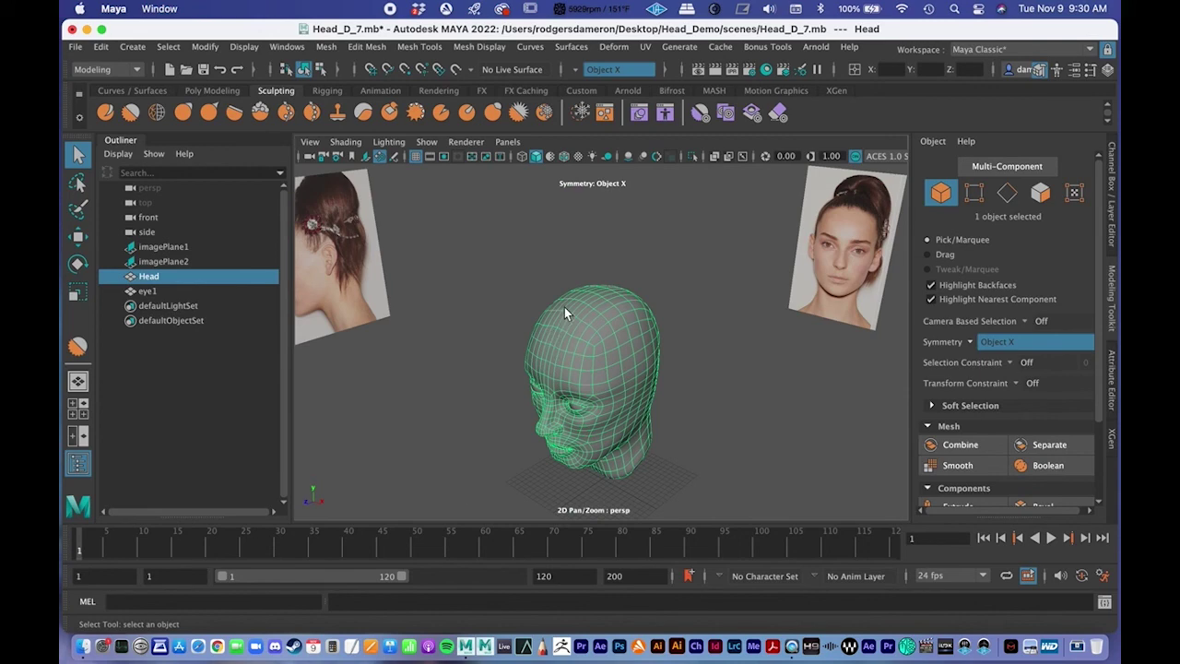
pyautogui.keyDown('alt'); pyautogui.moveTo(544, 373); pyautogui.dragTo(485, 293); pyautogui.keyUp('alt')
pyautogui.keyDown('alt'); pyautogui.moveTo(485, 293); pyautogui.dragTo(551, 401, button='right'); pyautogui.keyUp('alt')
pyautogui.moveTo(552, 402)
pyautogui.keyDown('alt'); pyautogui.mouseDown()
pyautogui.moveTo(566, 394)
pyautogui.moveTo(544, 383)
pyautogui.mouseUp(); pyautogui.keyUp('alt')
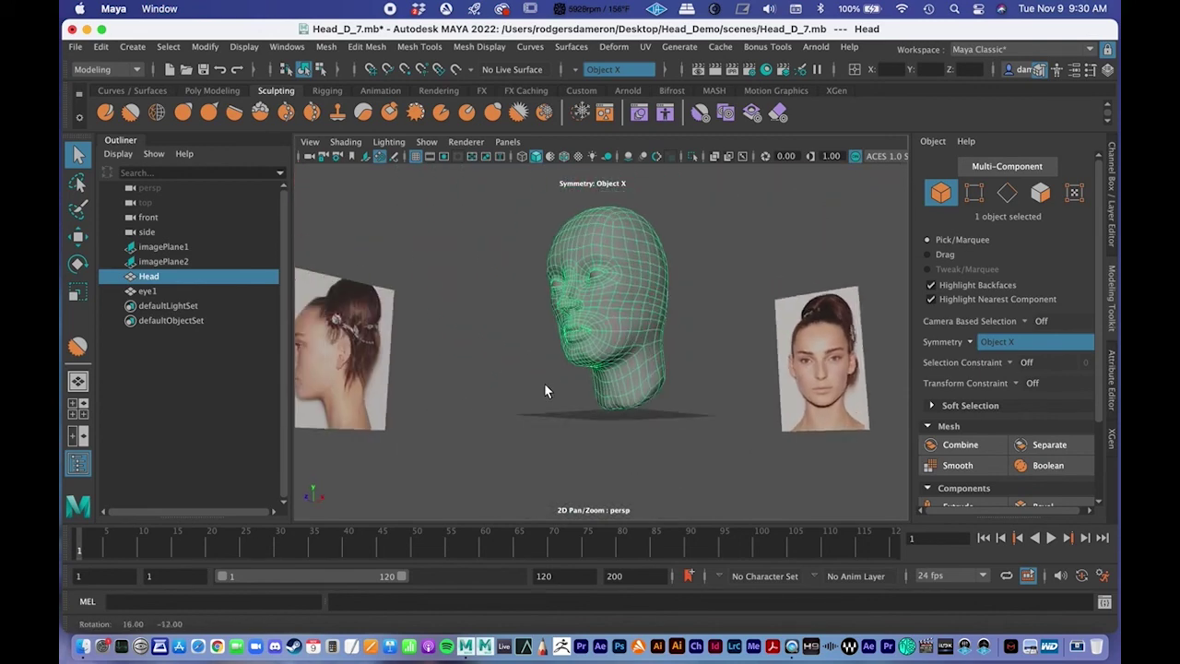
pyautogui.keyDown('alt'); pyautogui.moveTo(544, 382); pyautogui.dragTo(642, 396, button='right'); pyautogui.keyUp('alt')
# Compare the head's smooth preview display modes and check the face, jaw and neck shape in each
pyautogui.press('2')
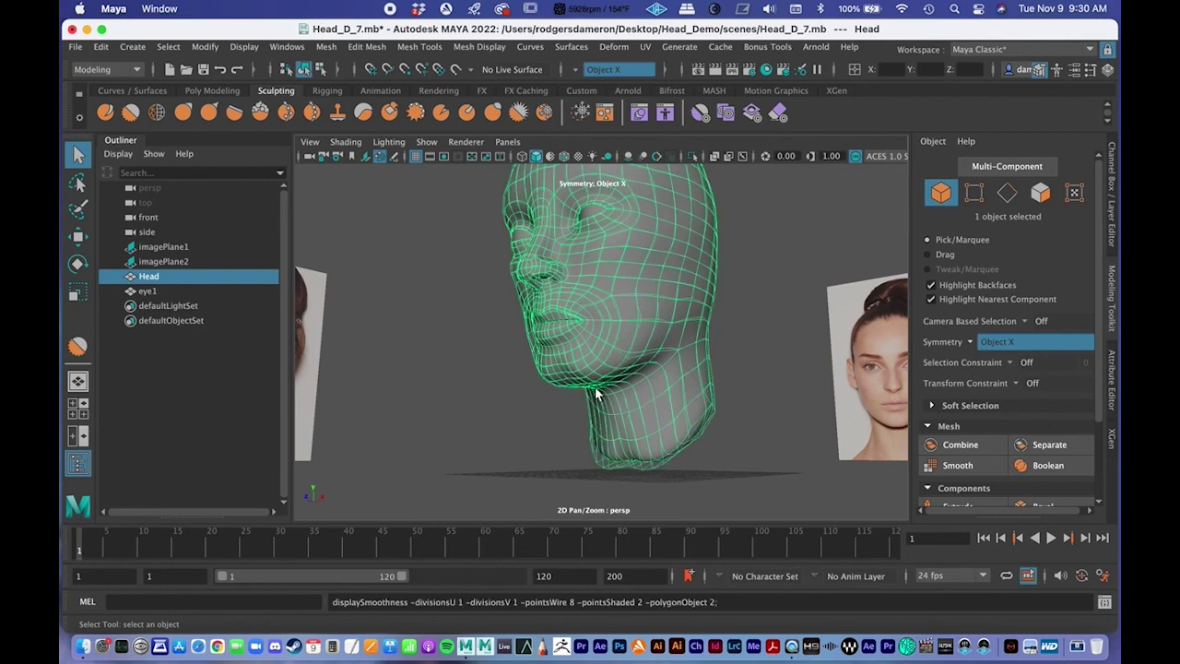
pyautogui.press('1')
pyautogui.press('3')
pyautogui.keyDown('alt'); pyautogui.moveTo(574, 387); pyautogui.dragTo(636, 385, button='right'); pyautogui.keyUp('alt')
pyautogui.keyDown('alt'); pyautogui.moveTo(636, 384); pyautogui.dragTo(619, 383); pyautogui.keyUp('alt')
pyautogui.keyDown('alt'); pyautogui.moveTo(619, 382); pyautogui.dragTo(527, 387, button='right'); pyautogui.keyUp('alt')
pyautogui.keyDown('alt'); pyautogui.moveTo(527, 387); pyautogui.dragTo(541, 386); pyautogui.keyUp('alt')
pyautogui.keyDown('alt'); pyautogui.moveTo(498, 371); pyautogui.dragTo(495, 377, button='middle'); pyautogui.keyUp('alt')
pyautogui.keyDown('alt'); pyautogui.moveTo(530, 372); pyautogui.dragTo(615, 361, button='right'); pyautogui.keyUp('alt')
pyautogui.keyDown('alt'); pyautogui.moveTo(582, 337); pyautogui.dragTo(605, 338); pyautogui.keyUp('alt')
pyautogui.keyDown('alt'); pyautogui.moveTo(606, 338); pyautogui.dragTo(520, 303, button='right'); pyautogui.keyUp('alt')
pyautogui.moveTo(619, 332)
pyautogui.keyDown('alt'); pyautogui.mouseDown()
pyautogui.moveTo(540, 329)
pyautogui.moveTo(601, 330)
pyautogui.mouseUp(); pyautogui.keyUp('alt')
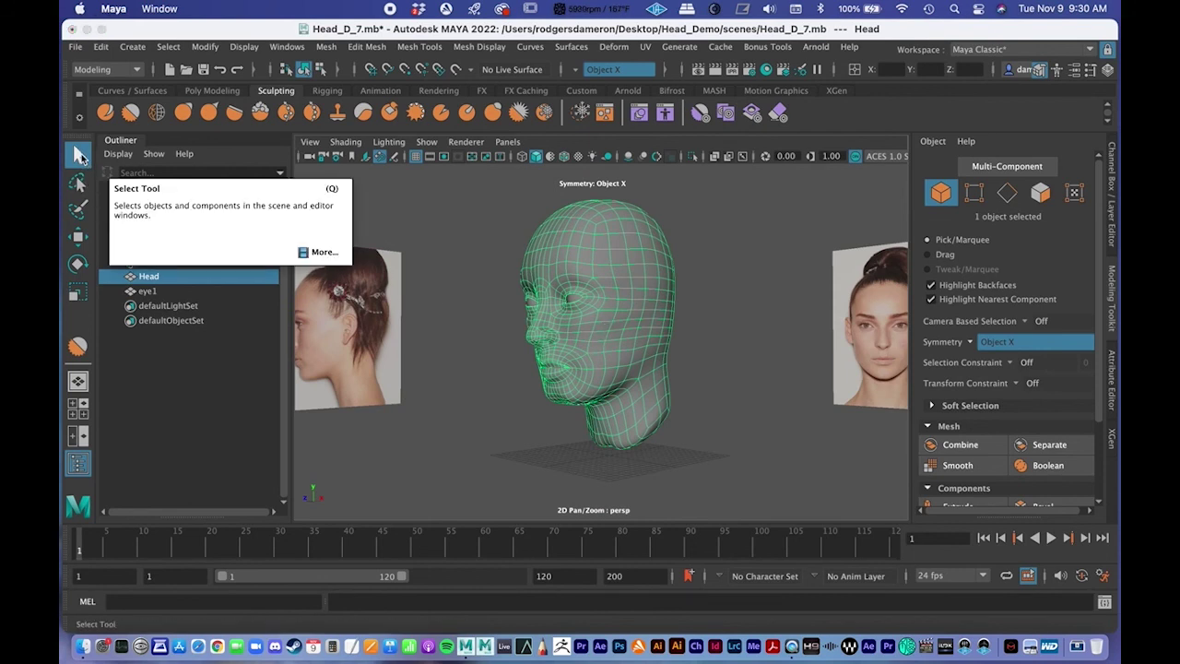
# Open the Select tool's settings and enable Soft Select with the Volume falloff mode
pyautogui.doubleClick(79, 157)
pyautogui.moveTo(129, 167); pyautogui.dragTo(159, 128)
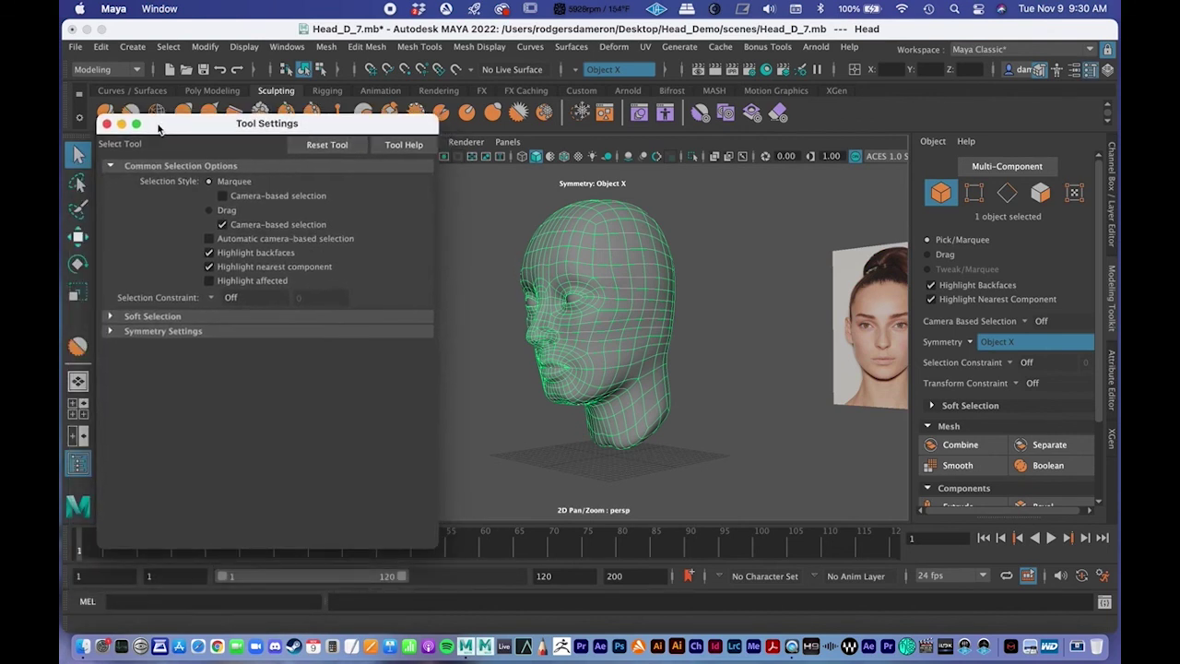
pyautogui.click(109, 317)
pyautogui.click(210, 335)
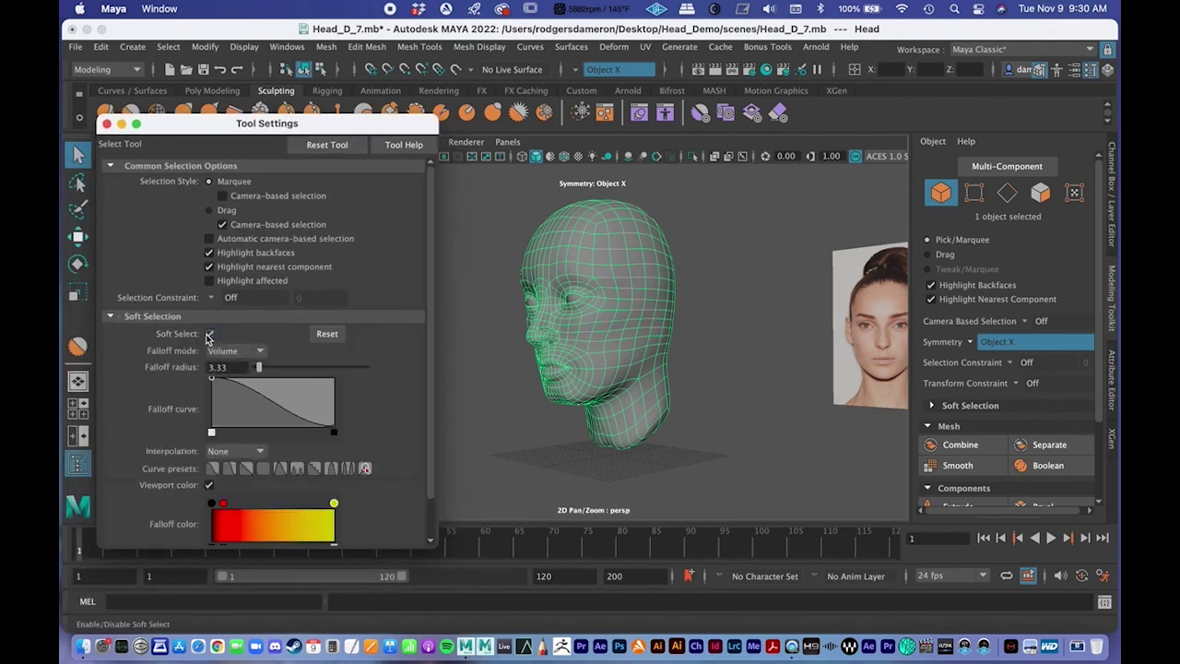
# Switch the head to vertex component mode and select a vertex on the side of the forehead
pyautogui.keyDown('alt'); pyautogui.moveTo(632, 270); pyautogui.dragTo(665, 291); pyautogui.keyUp('alt')
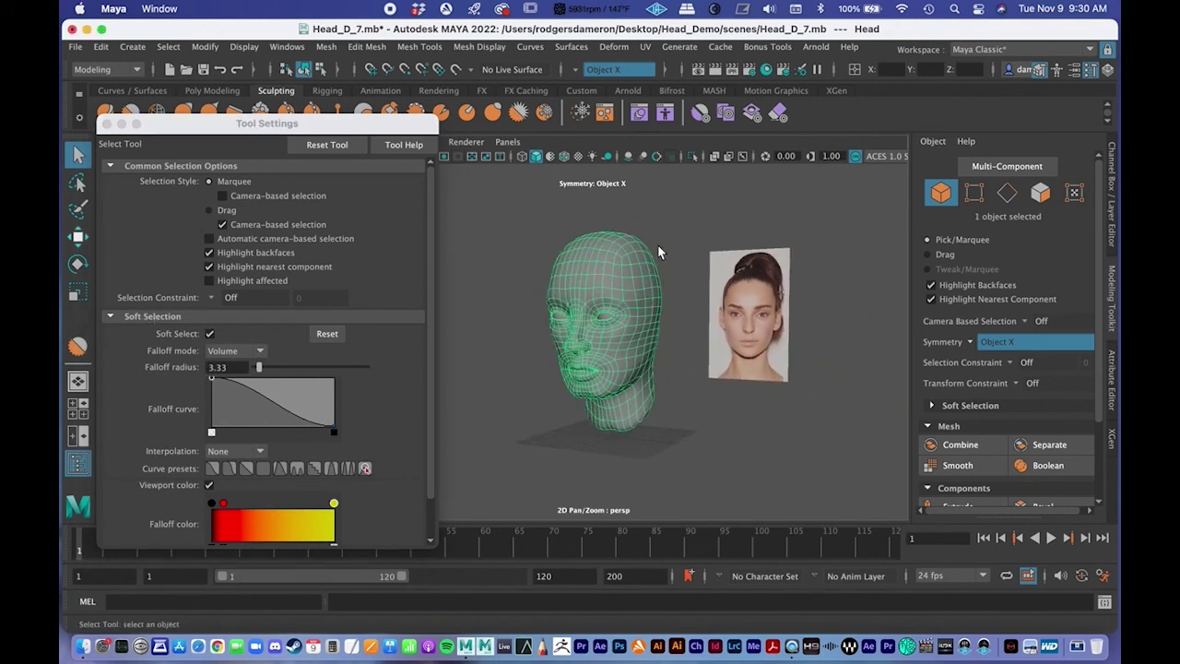
pyautogui.rightClick(633, 262)
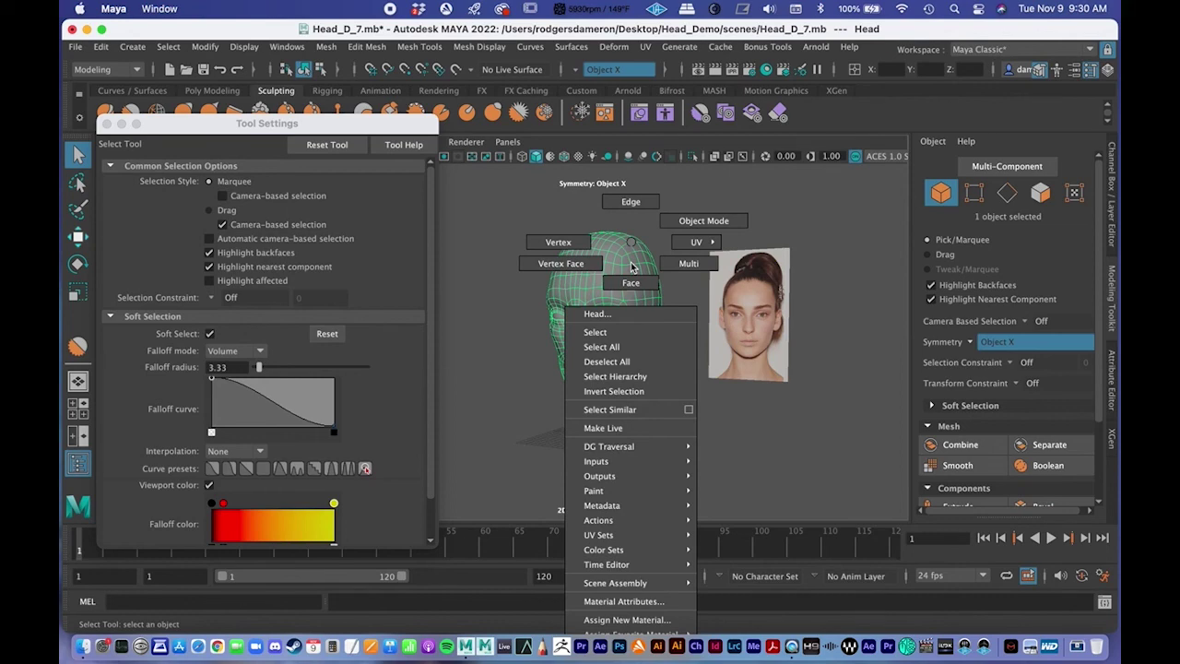
pyautogui.click(558, 241)
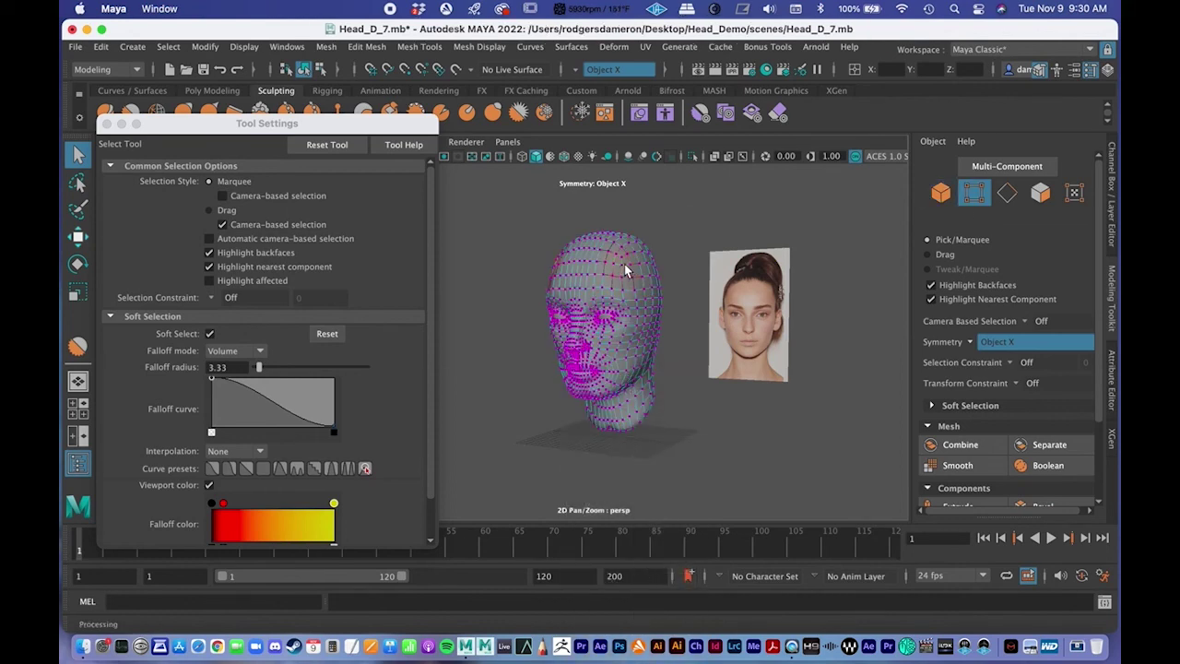
pyautogui.click(625, 264)
pyautogui.scroll(5, 646, 295)
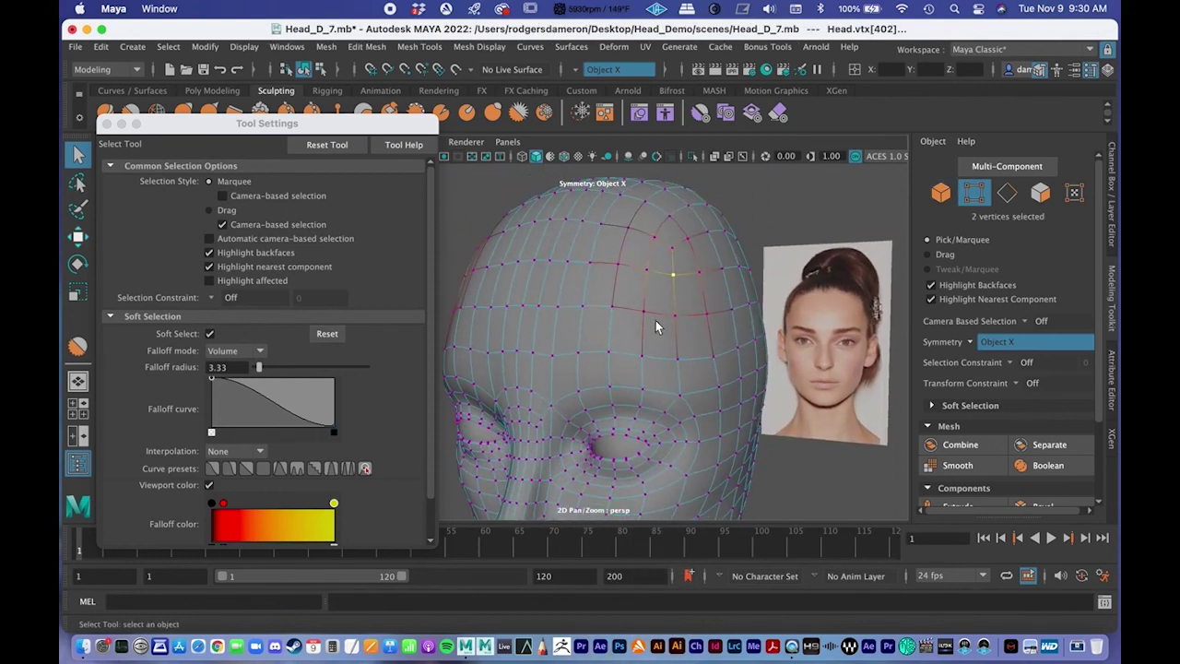
pyautogui.keyDown('alt'); pyautogui.moveTo(698, 323); pyautogui.dragTo(666, 327); pyautogui.keyUp('alt')
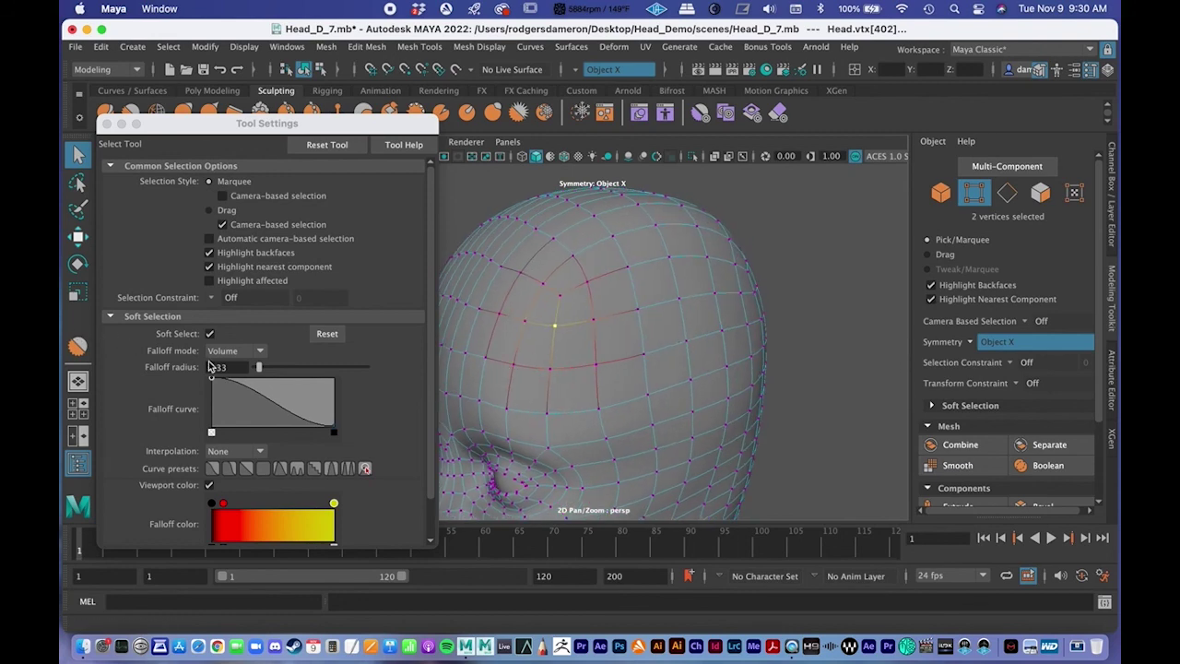
# Widen the soft selection falloff radius to 6.00 on the forehead vertex, then reduce it to 4.67
pyautogui.moveTo(264, 371); pyautogui.dragTo(267, 371)
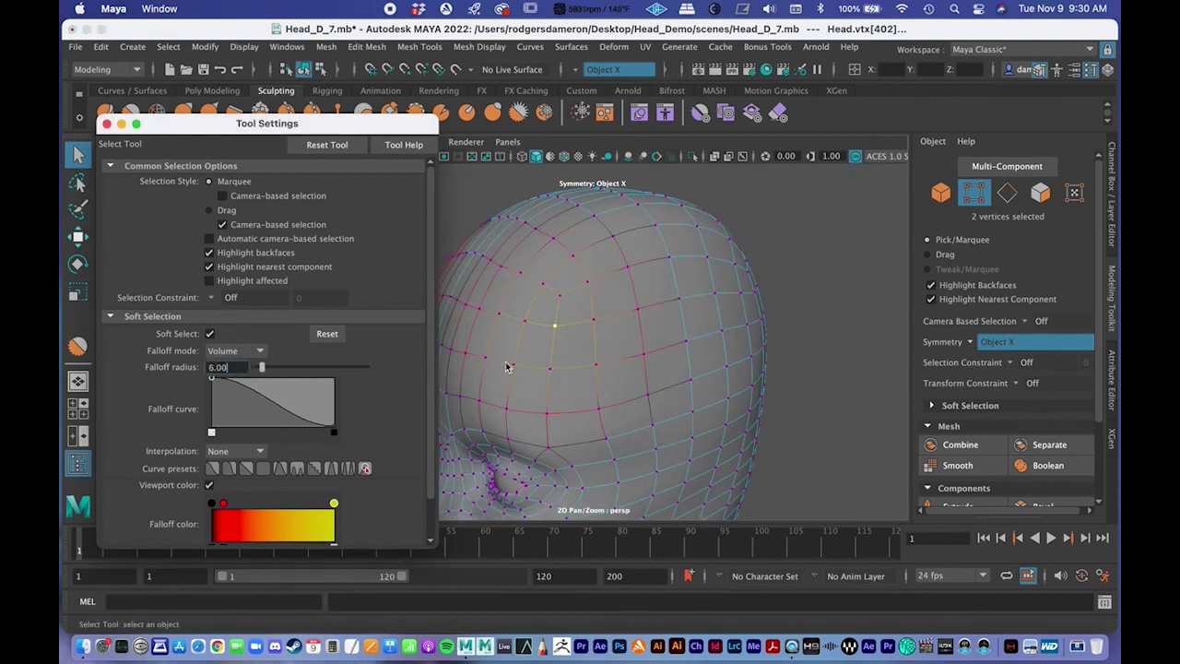
pyautogui.keyDown('alt'); pyautogui.moveTo(636, 341); pyautogui.dragTo(727, 338, button='middle'); pyautogui.keyUp('alt')
pyautogui.scroll(-5, 727, 339)
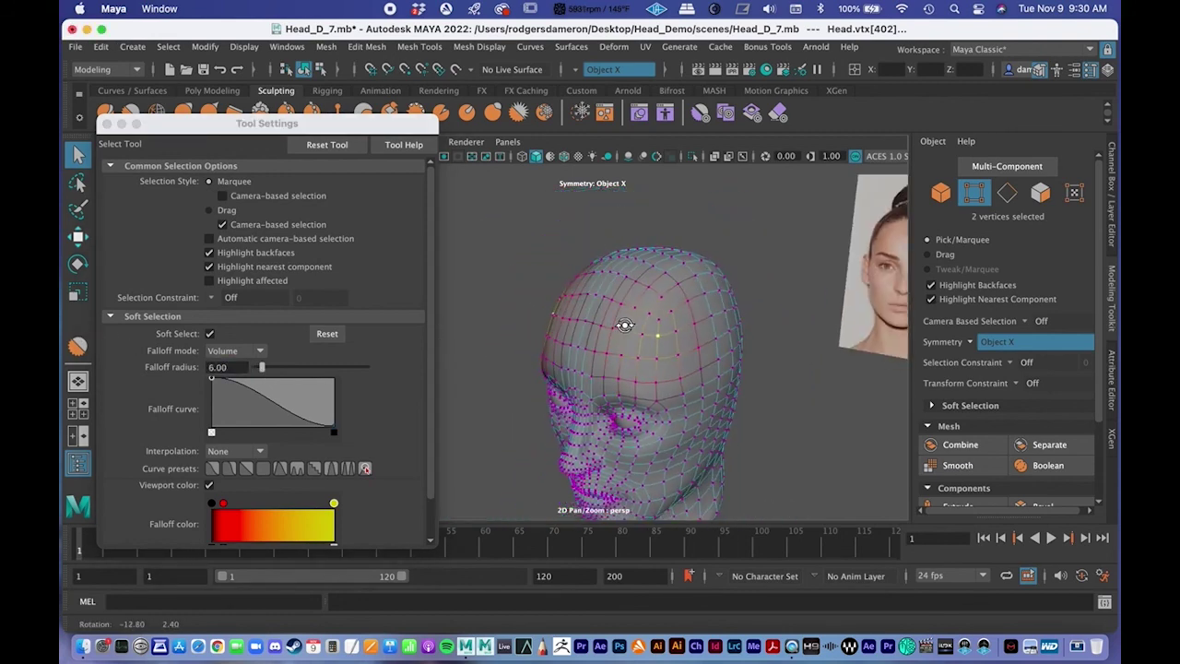
pyautogui.click(262, 371)
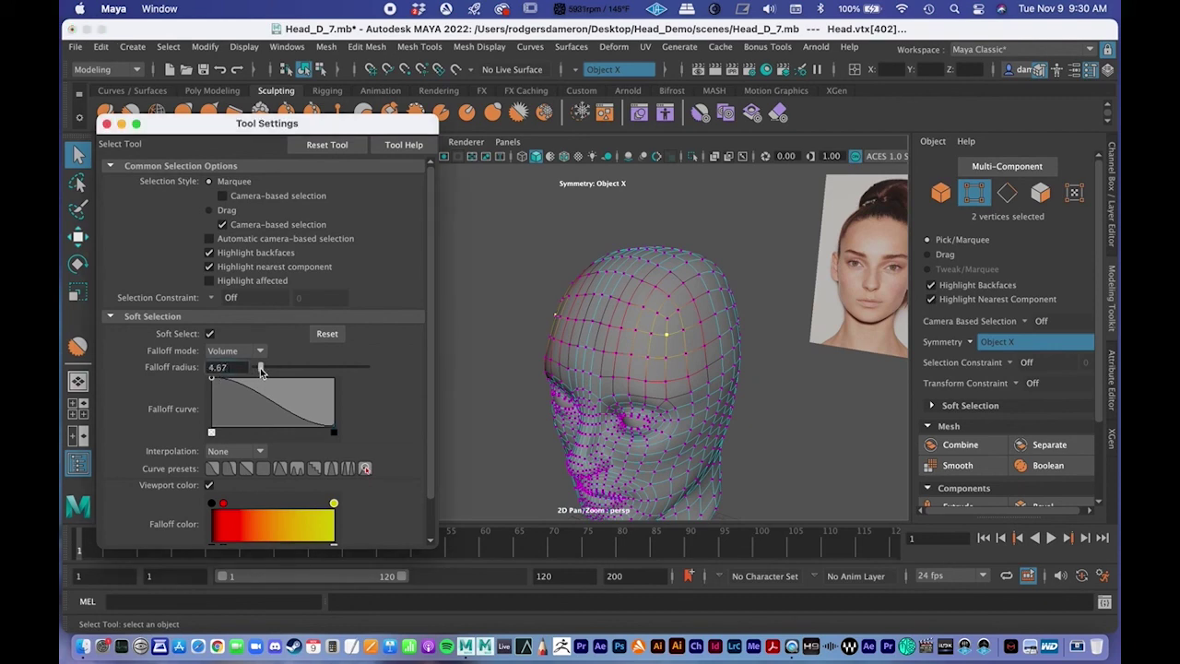
# Try pulling the soft-selected forehead vertices with the Move tool and undo the deformation
pyautogui.keyDown('alt'); pyautogui.moveTo(645, 359); pyautogui.dragTo(701, 369); pyautogui.keyUp('alt')
pyautogui.press('w')
pyautogui.moveTo(783, 372); pyautogui.dragTo(587, 375)
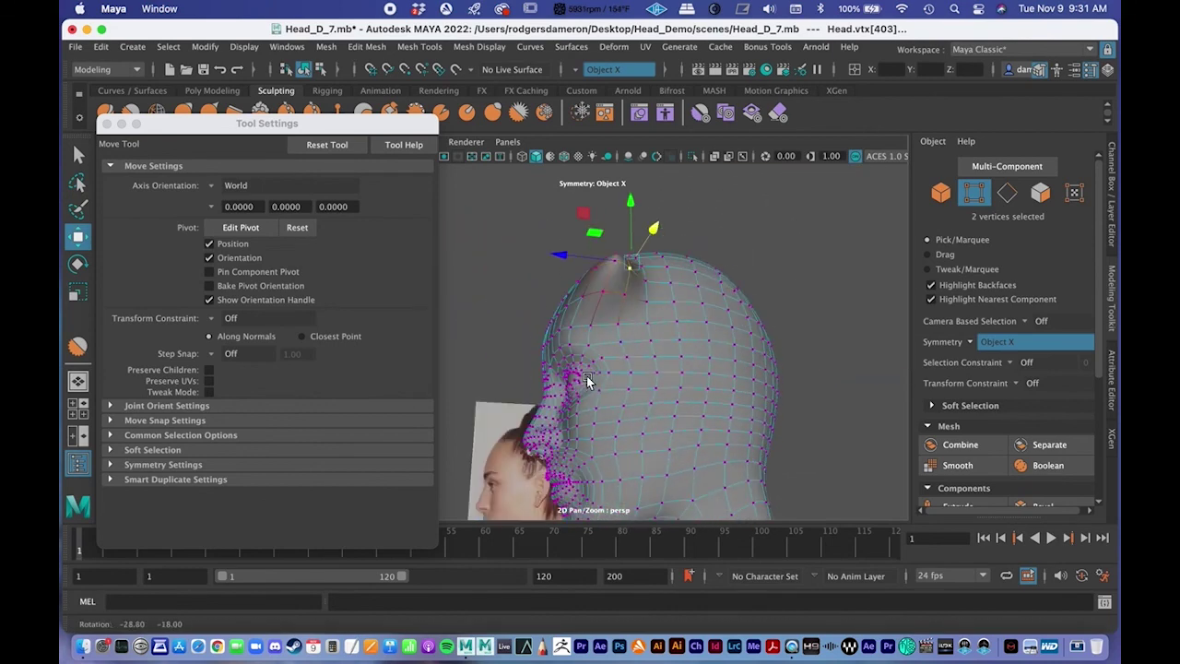
pyautogui.press('z')
pyautogui.keyDown('alt'); pyautogui.moveTo(634, 295); pyautogui.dragTo(646, 324); pyautogui.keyUp('alt')
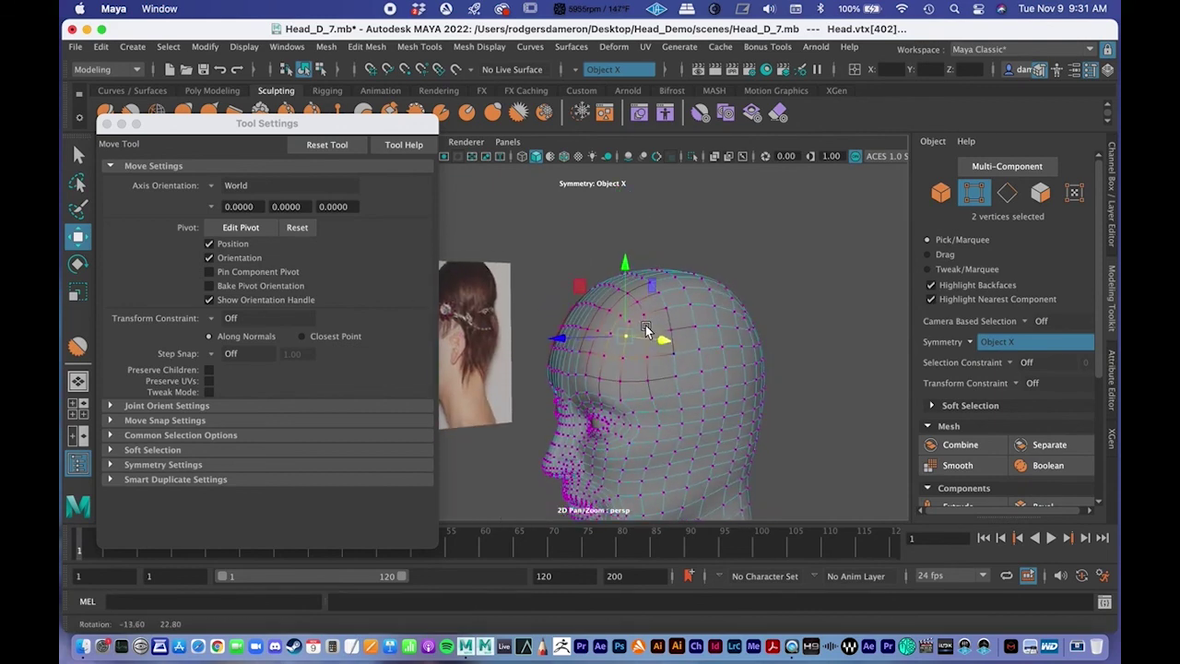
# Select the single center-line vertex at the lower tip of the chin
pyautogui.keyDown('alt'); pyautogui.moveTo(599, 406); pyautogui.dragTo(653, 311); pyautogui.keyUp('alt')
pyautogui.keyDown('alt'); pyautogui.moveTo(651, 419); pyautogui.dragTo(669, 342); pyautogui.keyUp('alt')
pyautogui.keyDown('alt'); pyautogui.moveTo(669, 342); pyautogui.dragTo(716, 353, button='right'); pyautogui.keyUp('alt')
pyautogui.keyDown('alt'); pyautogui.moveTo(716, 353); pyautogui.dragTo(638, 368); pyautogui.keyUp('alt')
pyautogui.keyDown('alt'); pyautogui.moveTo(638, 369); pyautogui.dragTo(745, 376, button='right'); pyautogui.keyUp('alt')
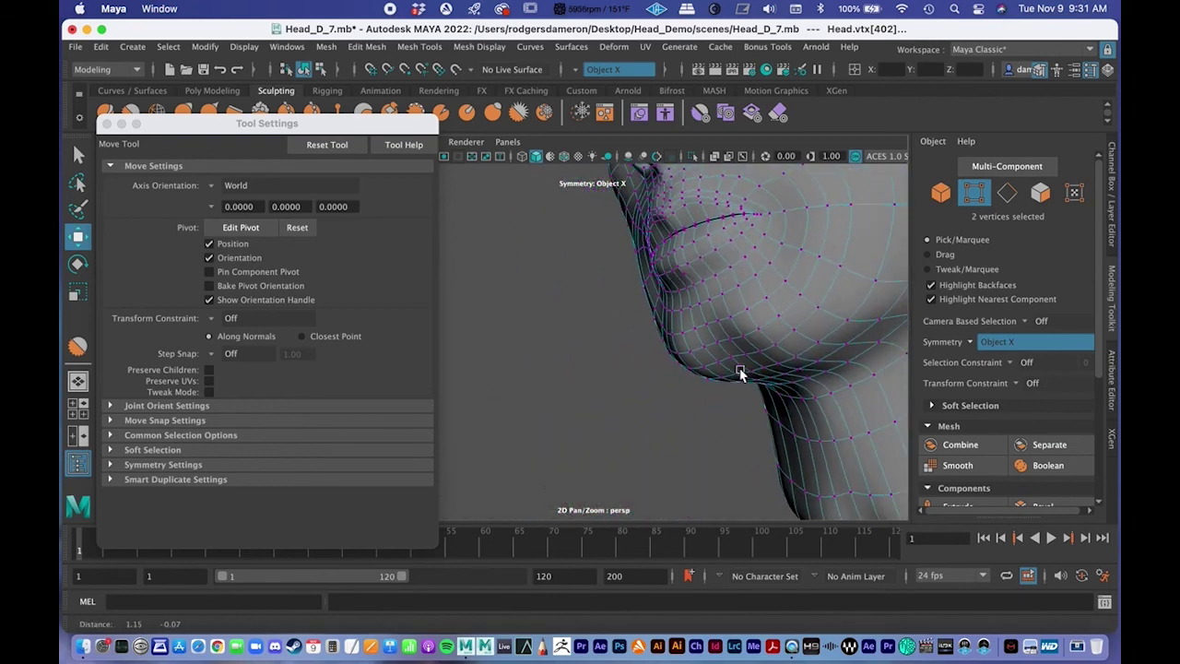
pyautogui.click(732, 359)
pyautogui.keyDown('alt'); pyautogui.moveTo(732, 359); pyautogui.dragTo(656, 366); pyautogui.keyUp('alt')
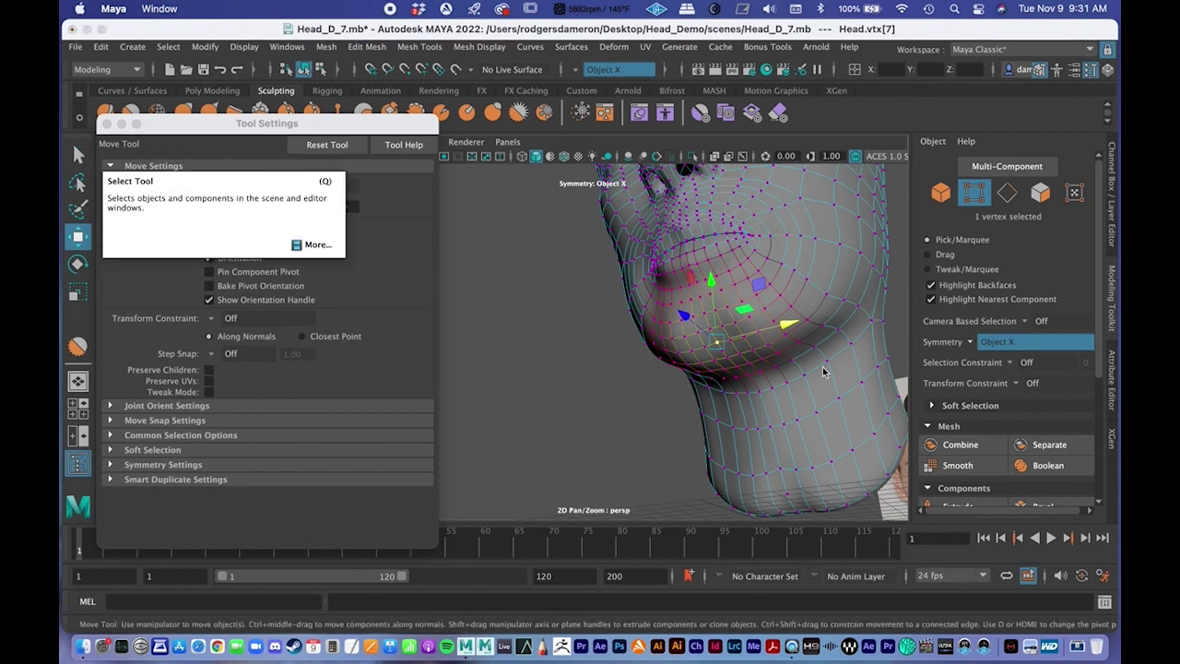
# Reduce the Select tool's soft selection falloff radius to 1.33 for the chin vertex
pyautogui.moveTo(213, 133); pyautogui.dragTo(236, 159)
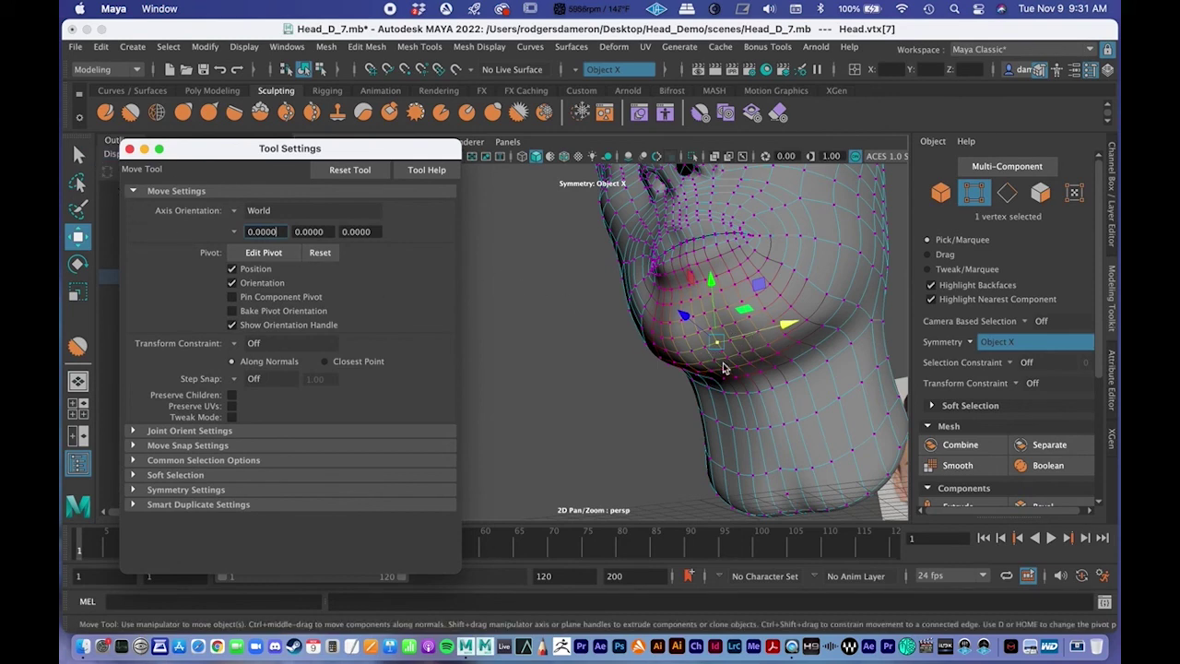
pyautogui.click(77, 155)
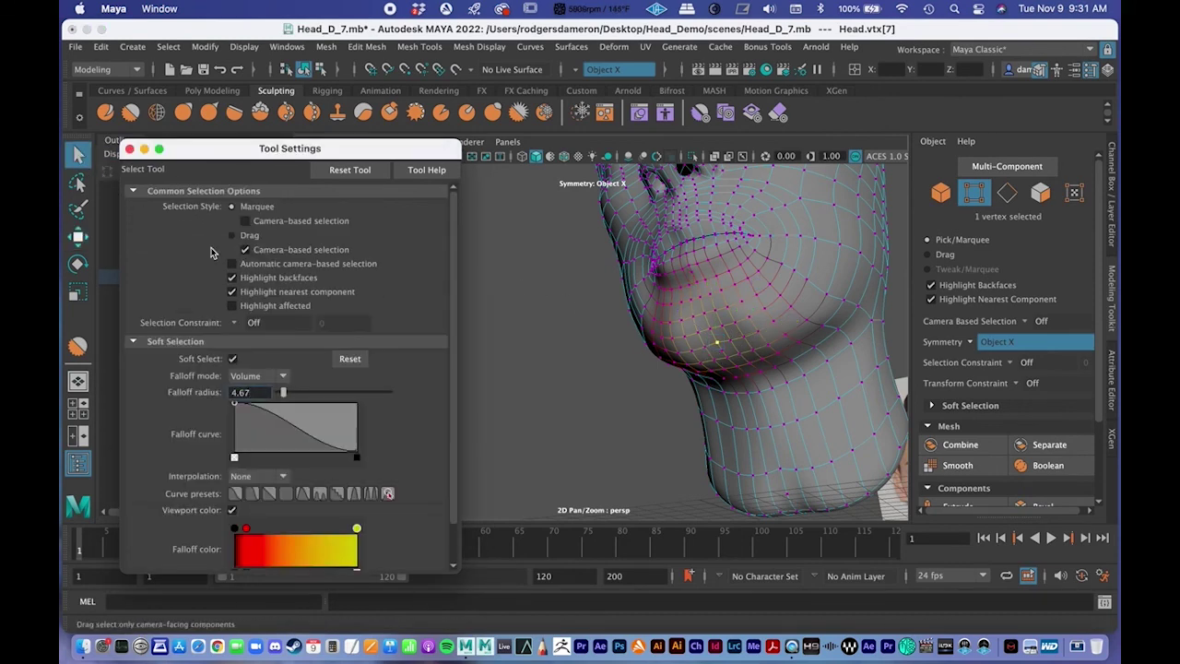
pyautogui.moveTo(282, 394); pyautogui.dragTo(279, 393)
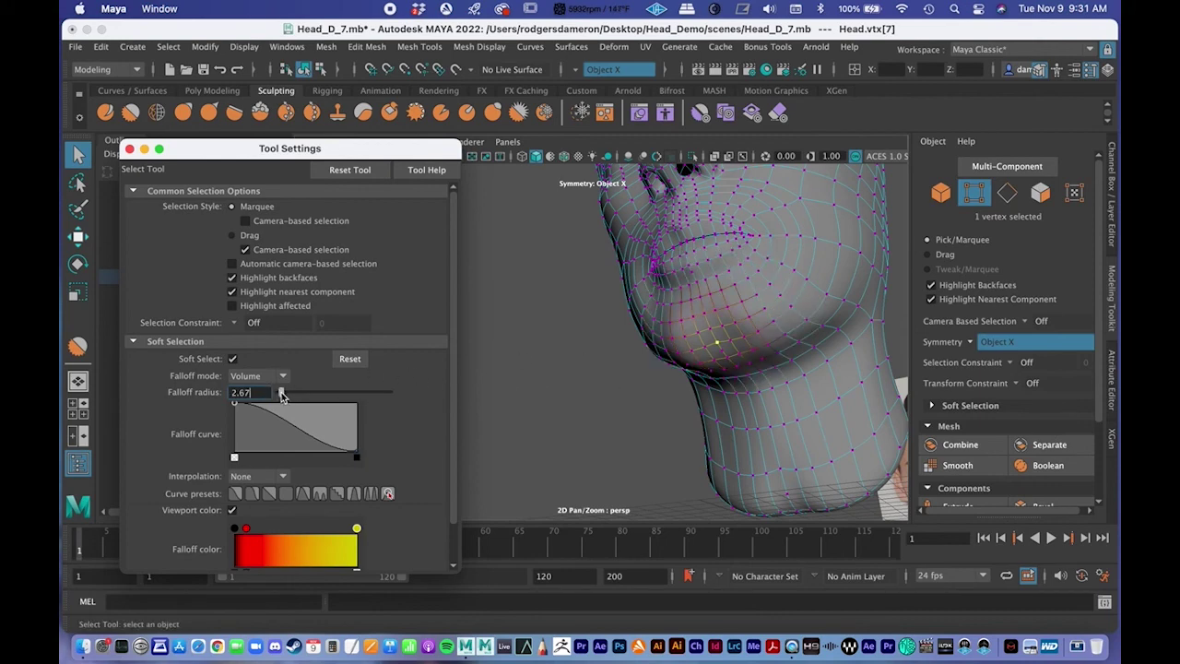
# Try moving the soft-selected chin vertex forward along Z and undo the move
pyautogui.keyDown('alt'); pyautogui.moveTo(835, 383); pyautogui.dragTo(713, 382); pyautogui.keyUp('alt')
pyautogui.press('w')
pyautogui.moveTo(625, 356); pyautogui.dragTo(604, 360)
pyautogui.press('super+z')
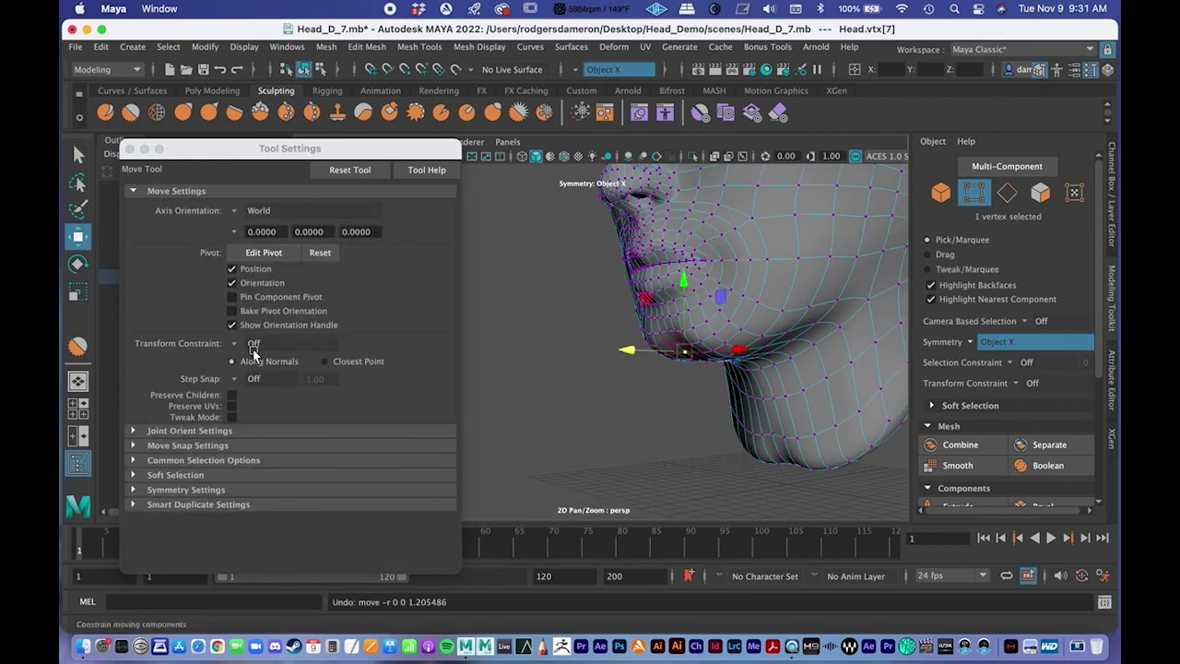
# Try soft selection falloff radii of 4.00 and 3.33 on the chin, then return to 1.33
pyautogui.click(77, 155)
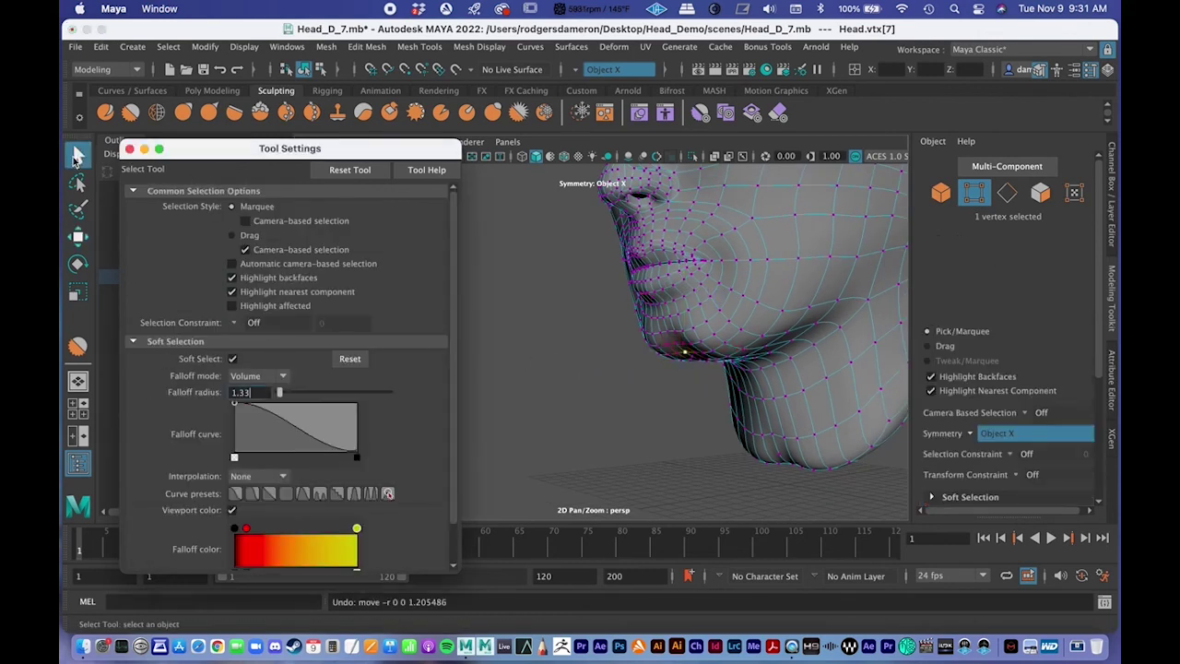
pyautogui.click(283, 393)
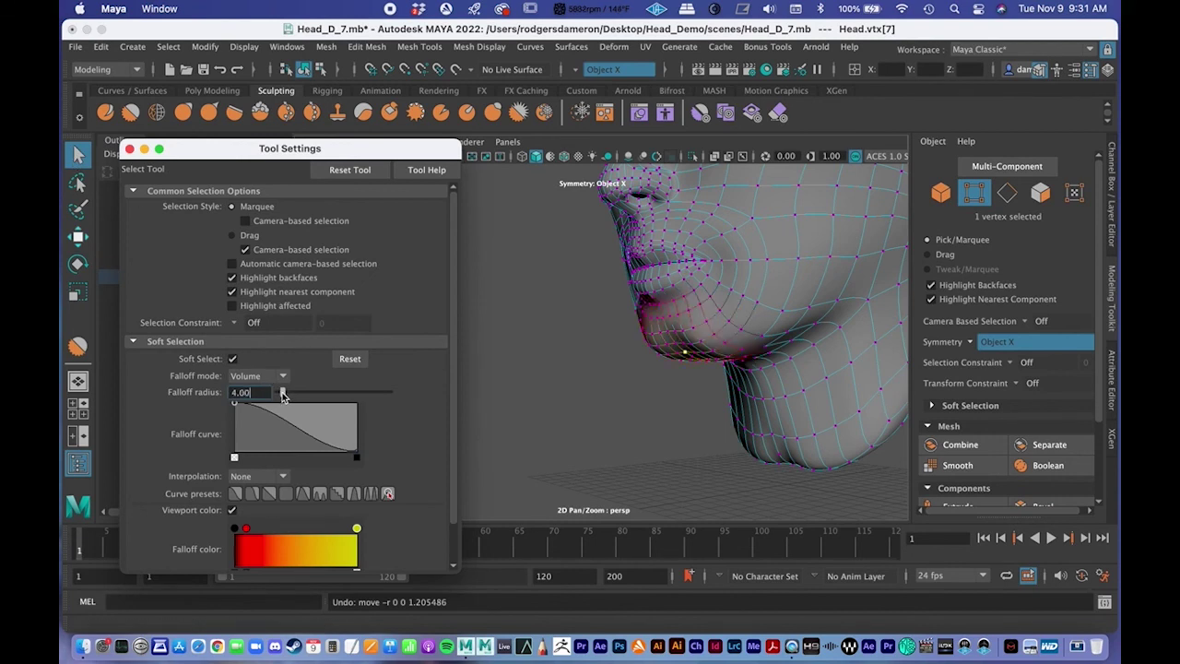
pyautogui.write('3.33')
pyautogui.press('Return')
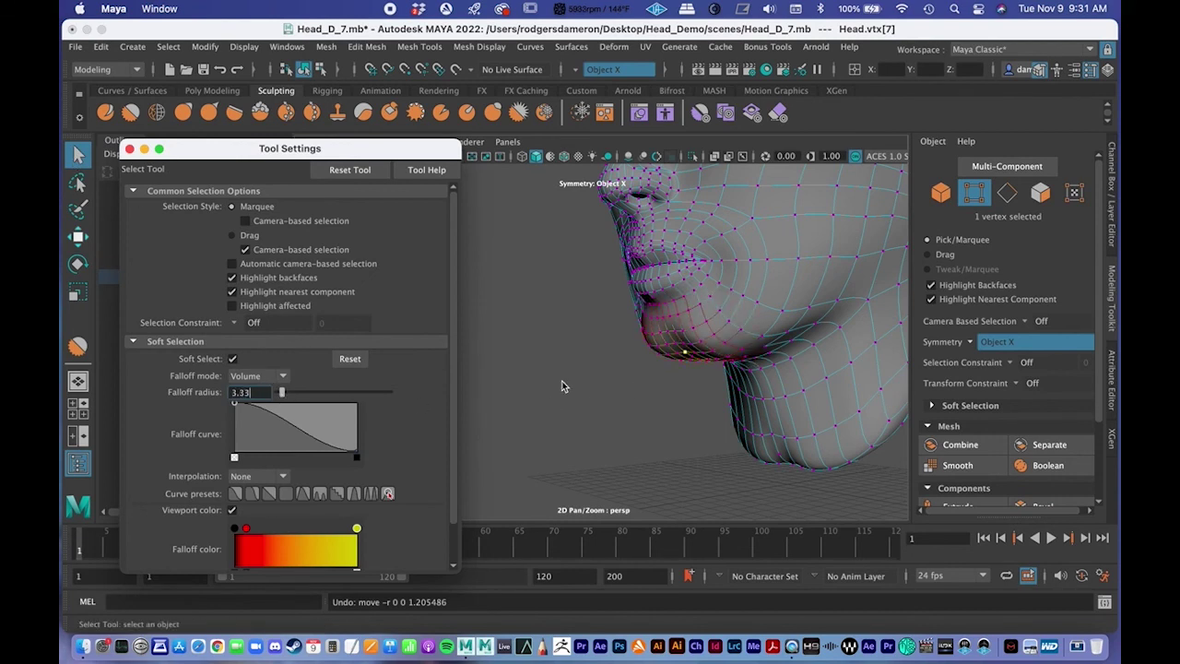
pyautogui.press('Return')
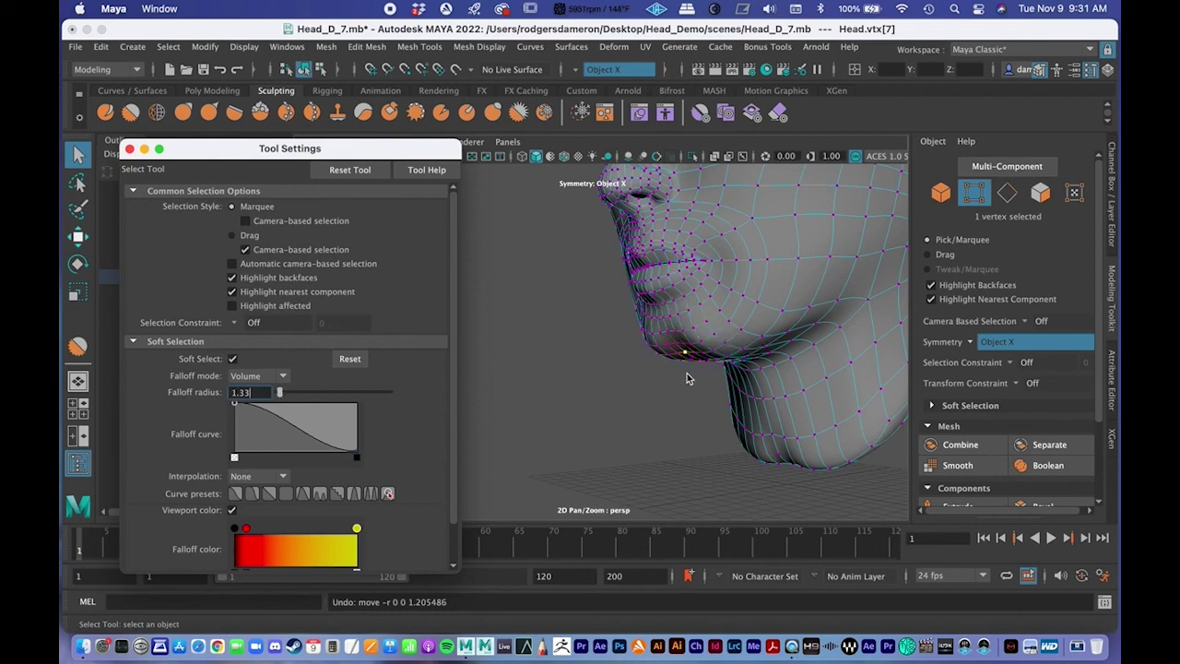
# Test the small falloff by moving the chin vertex along Z from a view beneath the chin, then undo it
pyautogui.keyDown('alt'); pyautogui.moveTo(696, 381); pyautogui.dragTo(725, 318); pyautogui.keyUp('alt')
pyautogui.press('w')
pyautogui.moveTo(680, 249); pyautogui.dragTo(679, 288)
pyautogui.press('z')
# Set the soft selection falloff radius to 3.33 and adjust the chin tip's forward position and height
pyautogui.click(78, 154)
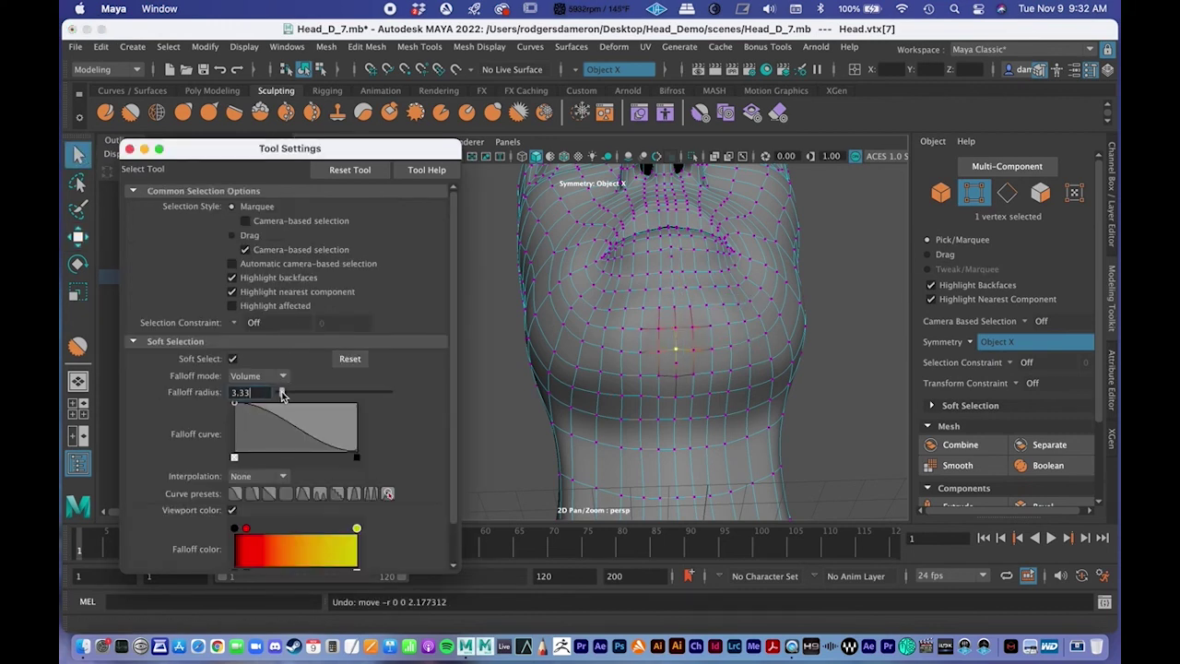
pyautogui.keyDown('alt'); pyautogui.moveTo(733, 349); pyautogui.dragTo(710, 387); pyautogui.keyUp('alt')
pyautogui.press('w')
pyautogui.moveTo(603, 376); pyautogui.dragTo(588, 387)
pyautogui.click(638, 339)
pyautogui.moveTo(631, 308); pyautogui.dragTo(643, 349)
pyautogui.moveTo(567, 356); pyautogui.dragTo(573, 352)
# Undo the last chin move and switch to the full-size side view over the reference photo
pyautogui.keyDown('alt'); pyautogui.moveTo(596, 350); pyautogui.dragTo(626, 352); pyautogui.keyUp('alt')
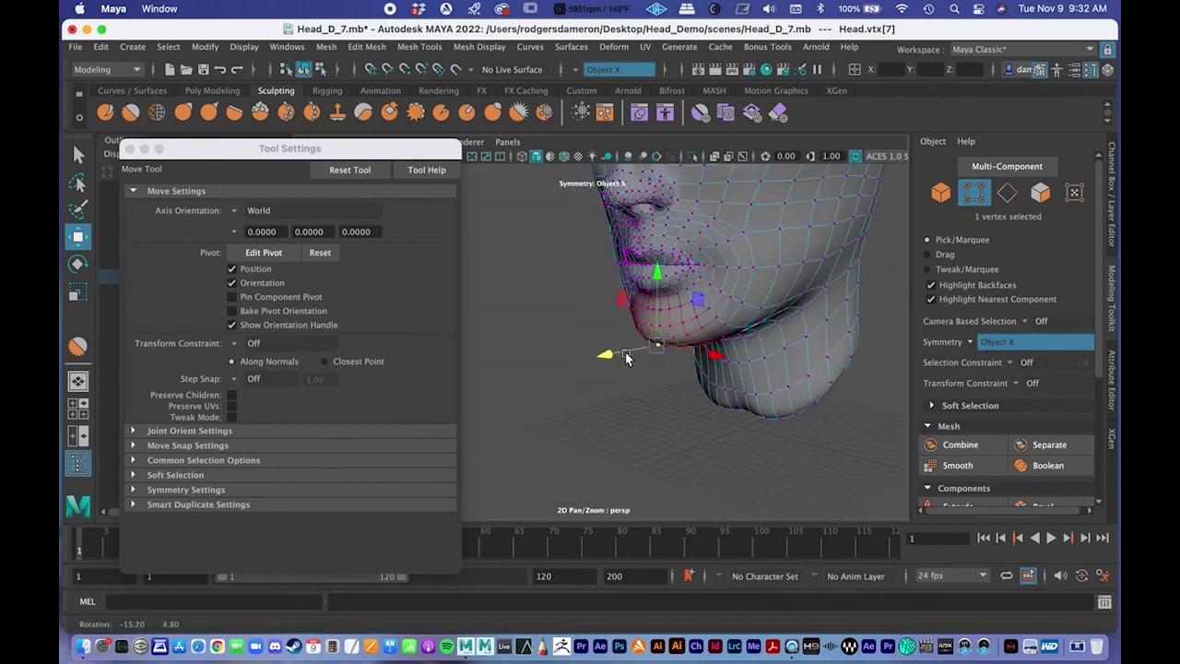
pyautogui.keyDown('alt'); pyautogui.moveTo(653, 342); pyautogui.dragTo(654, 354, button='middle'); pyautogui.keyUp('alt')
pyautogui.keyDown('alt'); pyautogui.moveTo(656, 355); pyautogui.dragTo(679, 347); pyautogui.keyUp('alt')
pyautogui.press('space')
pyautogui.moveTo(248, 156); pyautogui.dragTo(198, 162)
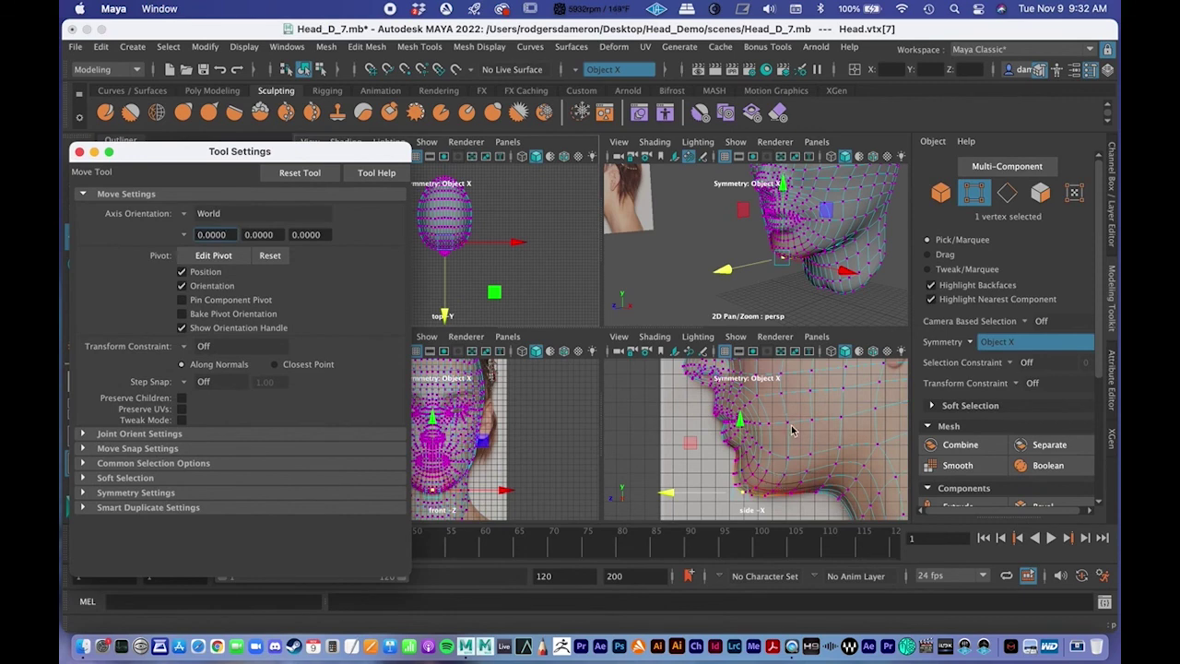
pyautogui.hotkey('ctrl', 'z')
pyautogui.press('space')
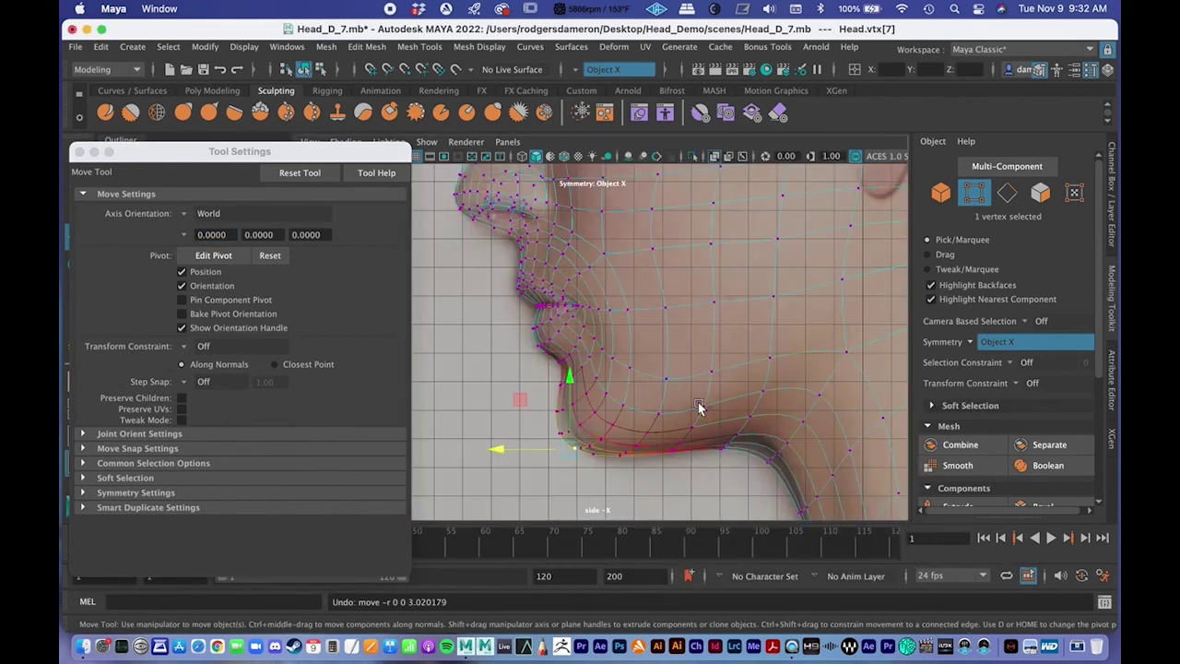
# Push the chin tip and the front chin vertices below the lips back to follow the reference profile
pyautogui.keyDown('alt'); pyautogui.moveTo(698, 409); pyautogui.dragTo(738, 328, button='middle'); pyautogui.keyUp('alt')
pyautogui.keyDown('alt'); pyautogui.moveTo(556, 338); pyautogui.dragTo(719, 362, button='right'); pyautogui.keyUp('alt')
pyautogui.moveTo(546, 394); pyautogui.dragTo(565, 391)
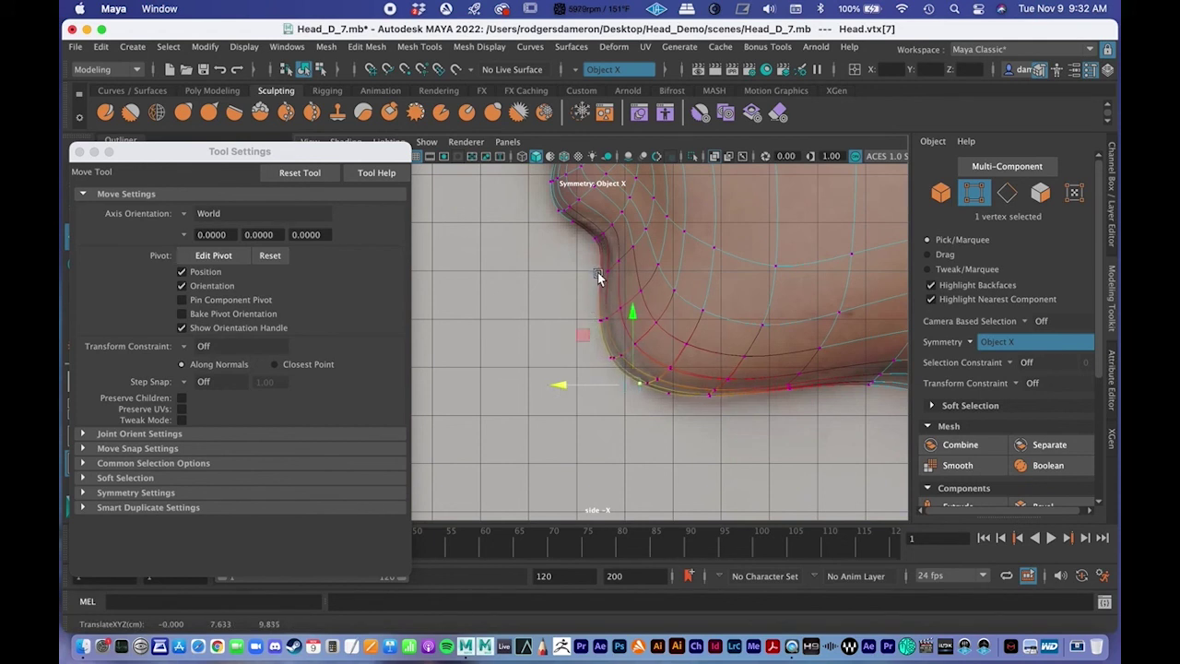
pyautogui.click(597, 274)
pyautogui.moveTo(530, 274); pyautogui.dragTo(539, 277)
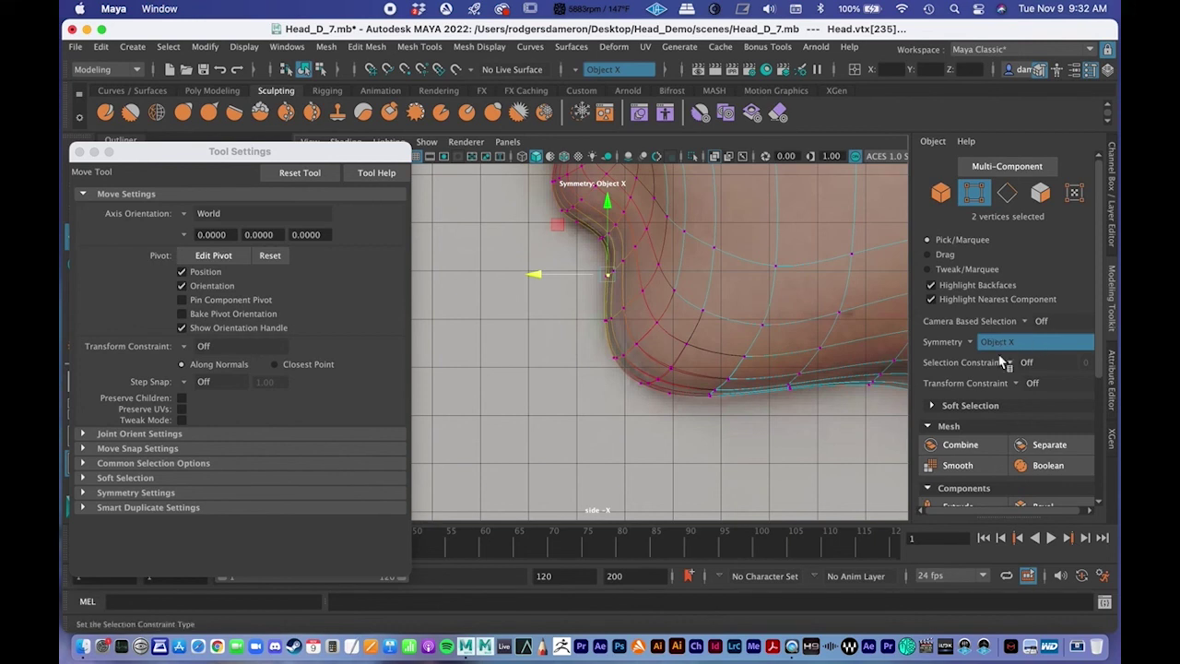
# Push the crease vertices just below the lower lip slightly back to follow the side reference profile
pyautogui.click(600, 242)
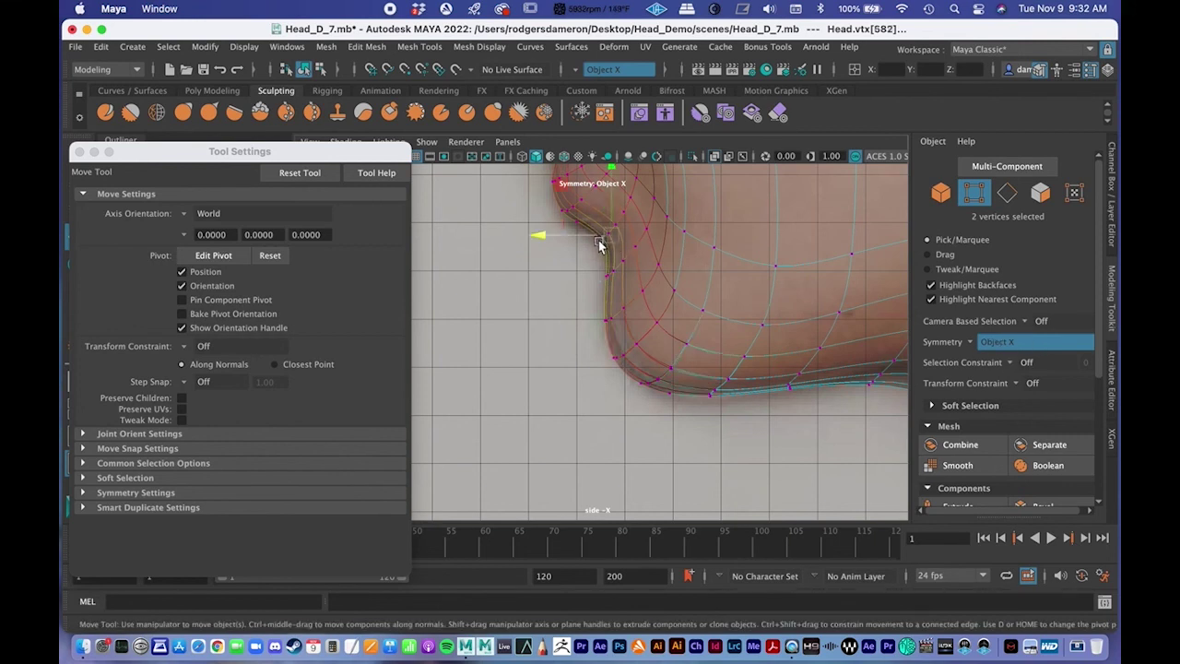
pyautogui.moveTo(539, 239); pyautogui.dragTo(541, 239)
pyautogui.keyDown('alt'); pyautogui.moveTo(769, 298); pyautogui.dragTo(708, 372, button='middle'); pyautogui.keyUp('alt')
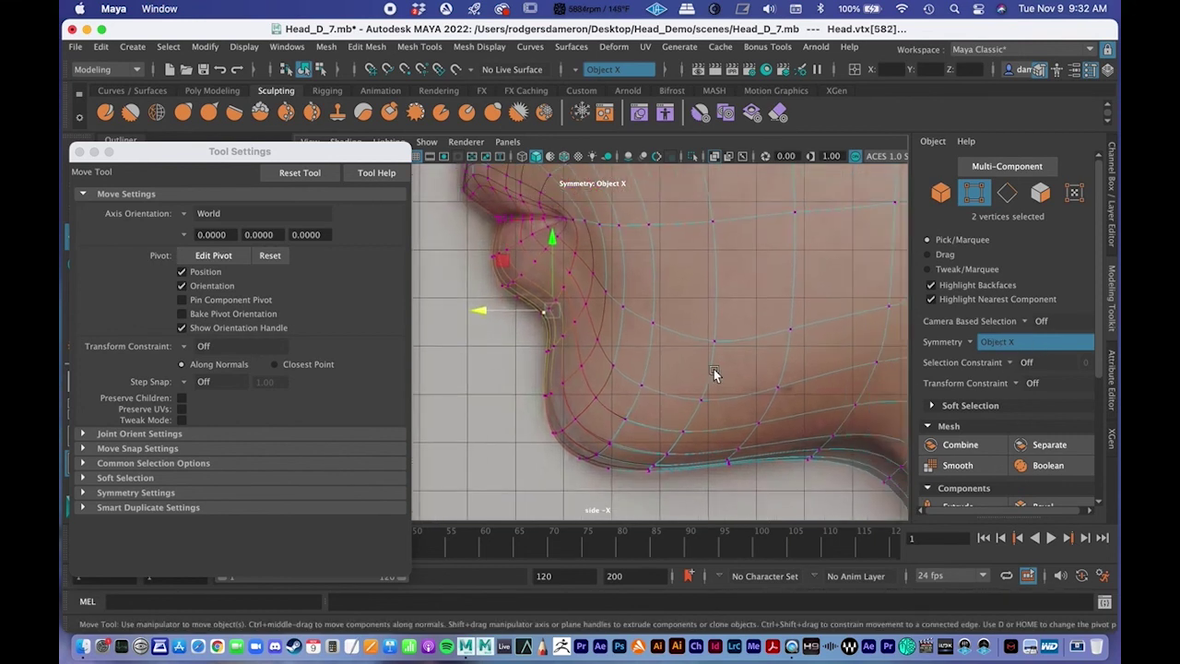
# Compare the head's smoothed preview with its polygon cage and leave it in unsmoothed display
pyautogui.click(623, 307)
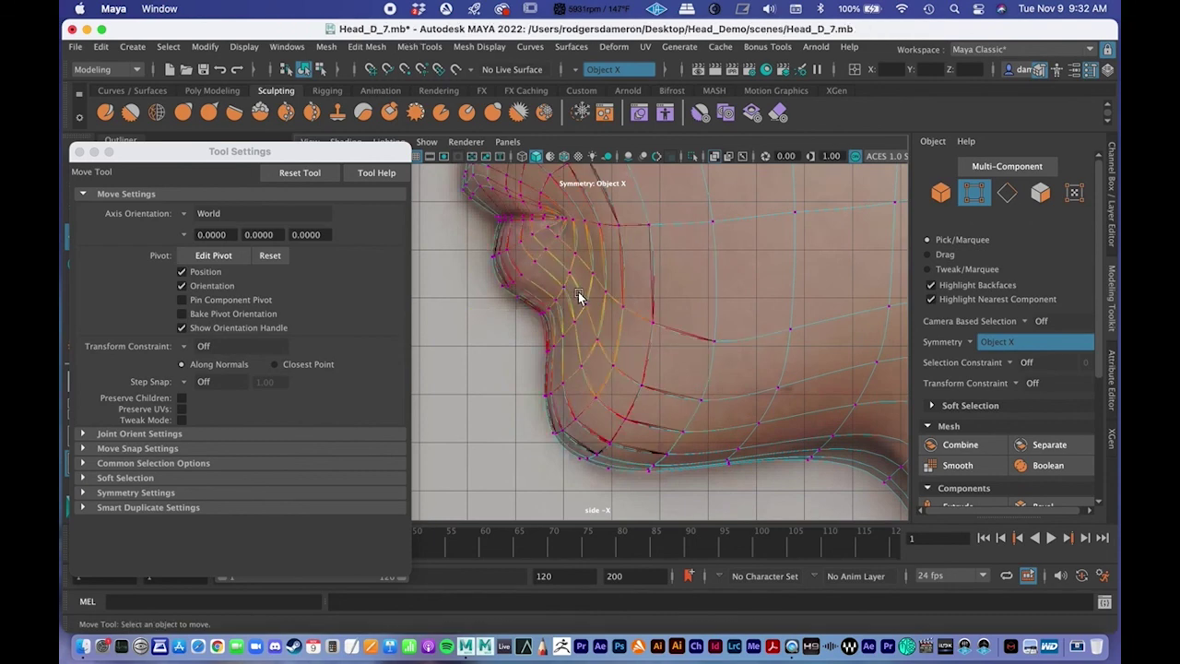
pyautogui.press('1')
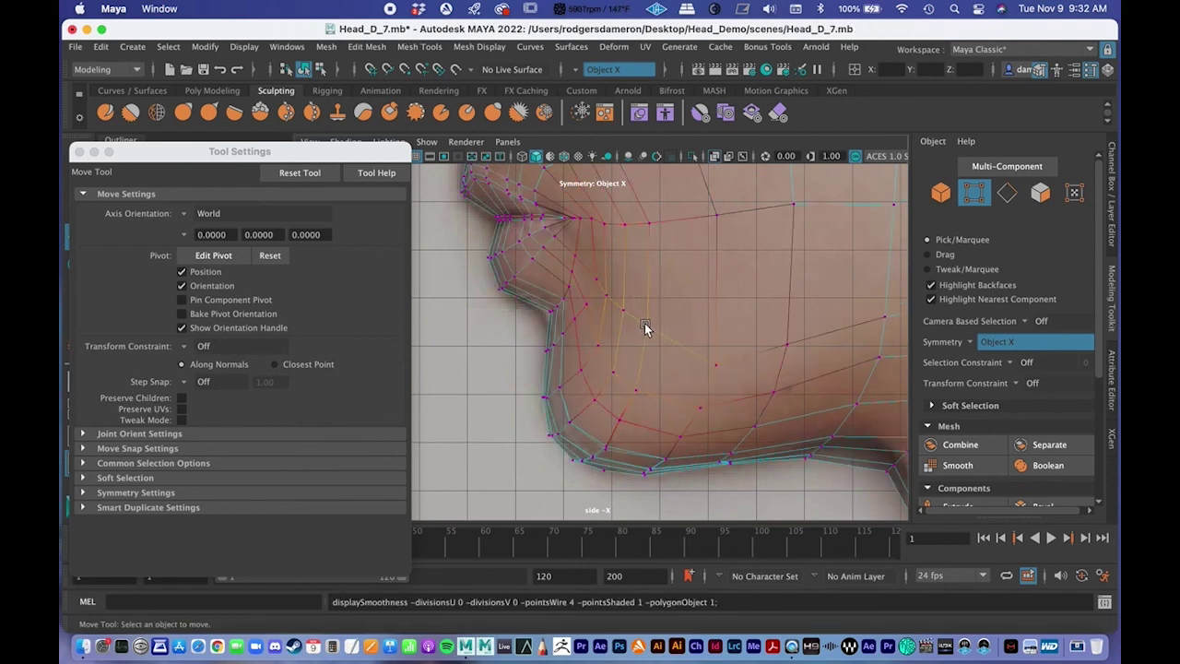
pyautogui.press('3')
pyautogui.press('2')
pyautogui.press('3')
pyautogui.press('1')
# Push the cheek vertices behind the mouth corner back along Z with soft selection
pyautogui.click(649, 329)
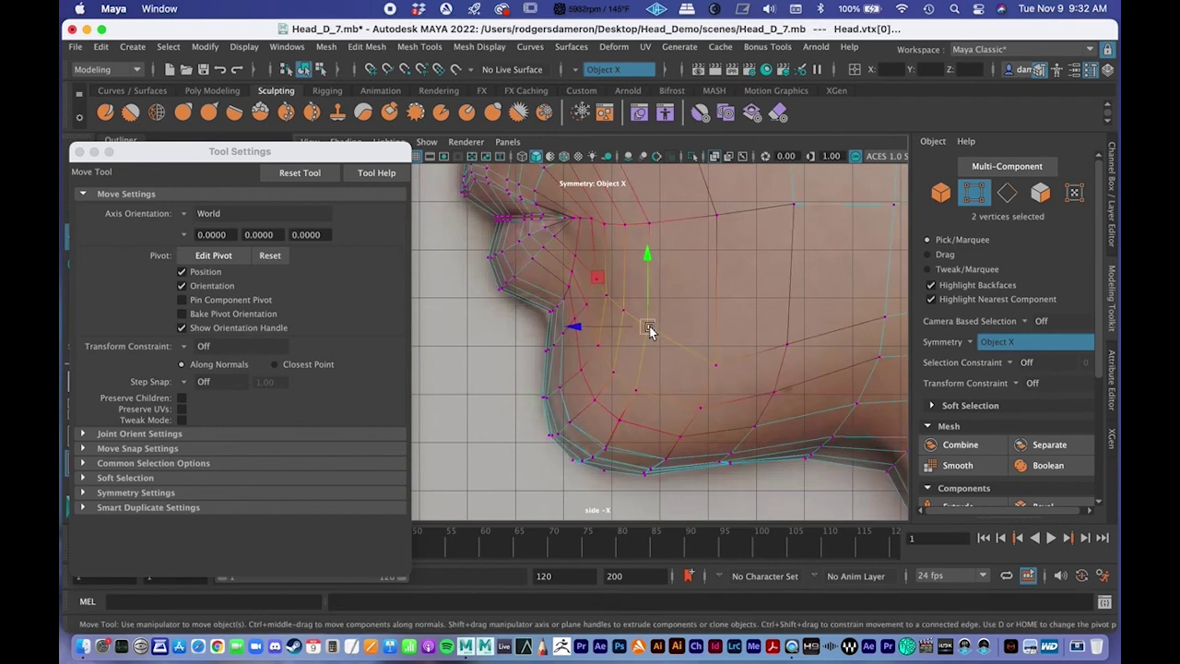
pyautogui.moveTo(576, 330); pyautogui.dragTo(590, 332)
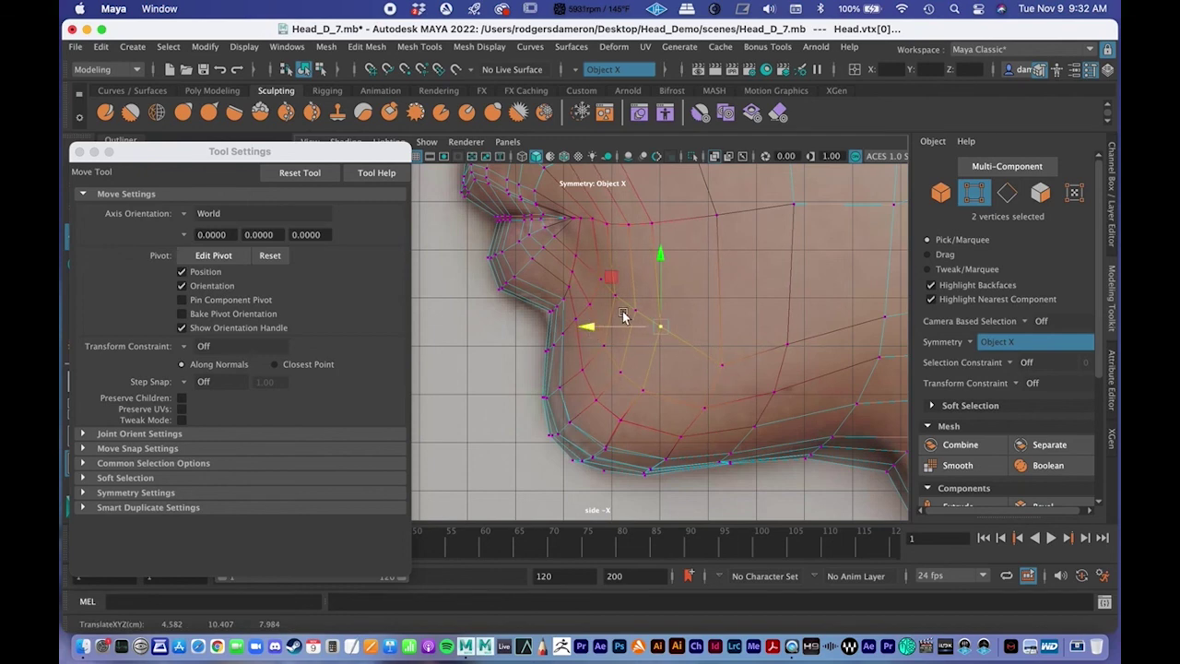
pyautogui.keyDown('alt'); pyautogui.moveTo(624, 317); pyautogui.dragTo(617, 344, button='middle'); pyautogui.keyUp('alt')
pyautogui.click(629, 289)
pyautogui.moveTo(566, 288); pyautogui.dragTo(572, 287)
# Check the vertices along the nose's underside, tip and bridge against the side reference profile
pyautogui.keyDown('alt'); pyautogui.moveTo(661, 309); pyautogui.dragTo(752, 434, button='middle'); pyautogui.keyUp('alt')
pyautogui.scroll(-5, 714, 411)
pyautogui.scroll(5, 710, 403)
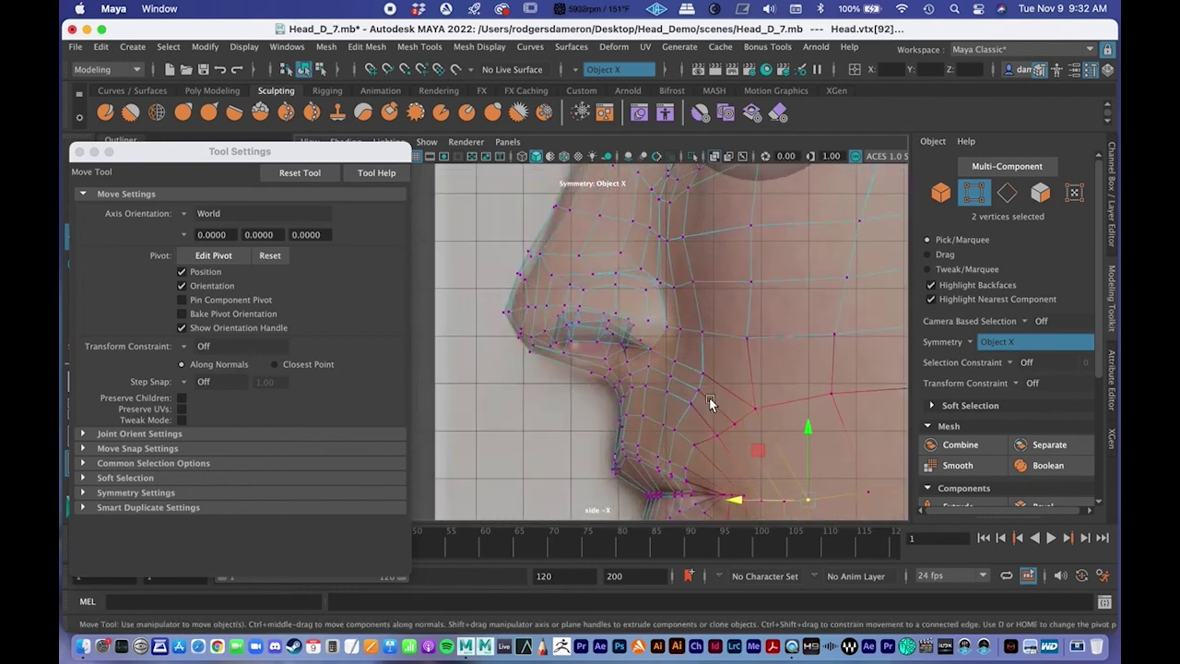
pyautogui.keyDown('alt'); pyautogui.moveTo(710, 400); pyautogui.dragTo(618, 400, button='right'); pyautogui.keyUp('alt')
pyautogui.click(513, 354)
pyautogui.press('b')
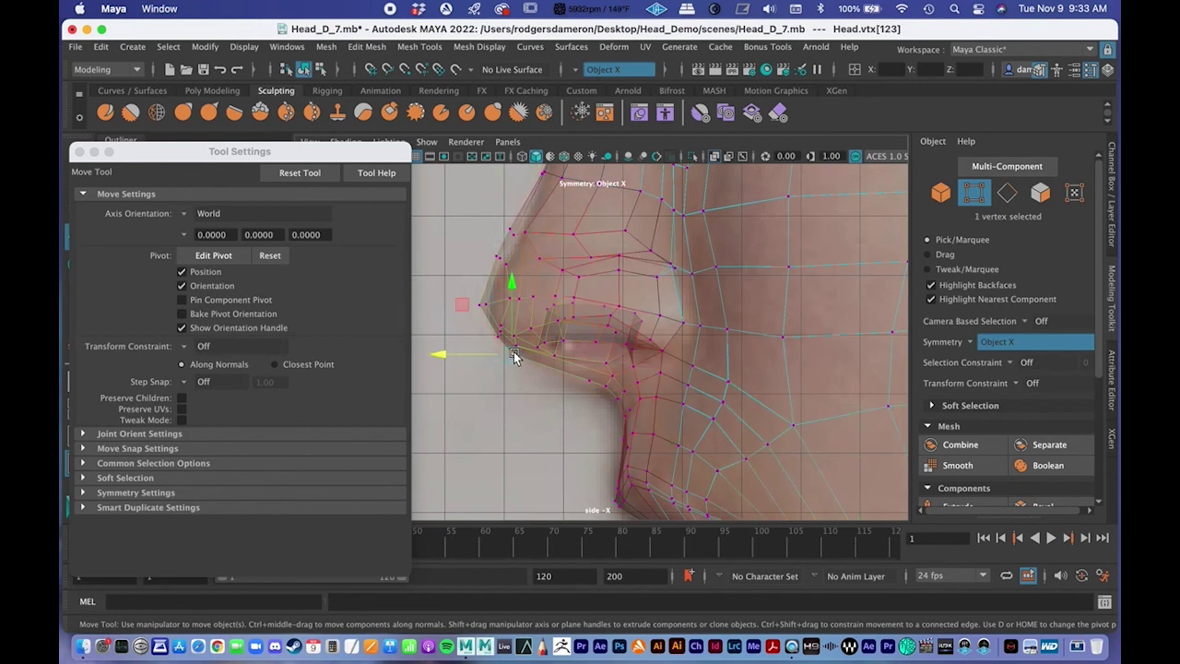
pyautogui.keyDown('alt'); pyautogui.moveTo(587, 316); pyautogui.dragTo(548, 445, button='middle'); pyautogui.keyUp('alt')
pyautogui.click(472, 359)
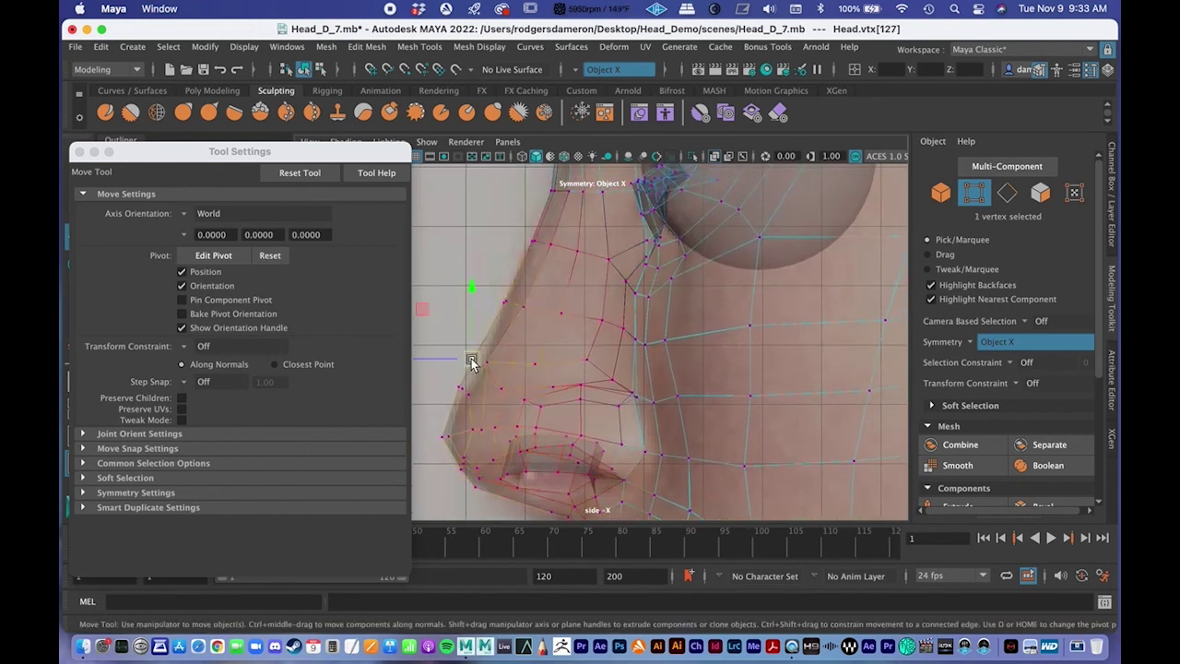
pyautogui.click(513, 301)
pyautogui.keyDown('alt'); pyautogui.moveTo(512, 300); pyautogui.dragTo(553, 472, button='middle'); pyautogui.keyUp('alt')
# Nudge the nose bridge vertices between the eyes back and the brow vertices forward to match the side reference
pyautogui.keyDown('alt'); pyautogui.moveTo(672, 377); pyautogui.dragTo(619, 334, button='right'); pyautogui.keyUp('alt')
pyautogui.click(579, 318)
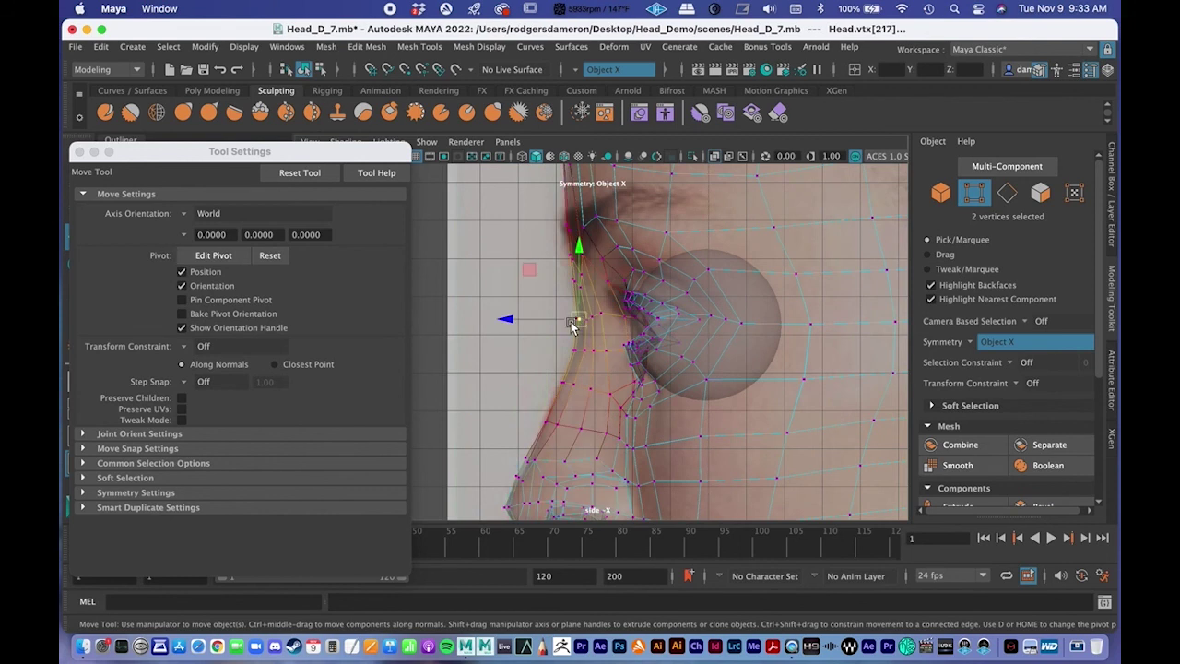
pyautogui.moveTo(512, 320); pyautogui.dragTo(514, 321)
pyautogui.keyDown('alt'); pyautogui.moveTo(632, 270); pyautogui.dragTo(635, 308, button='middle'); pyautogui.keyUp('alt')
pyautogui.click(573, 268)
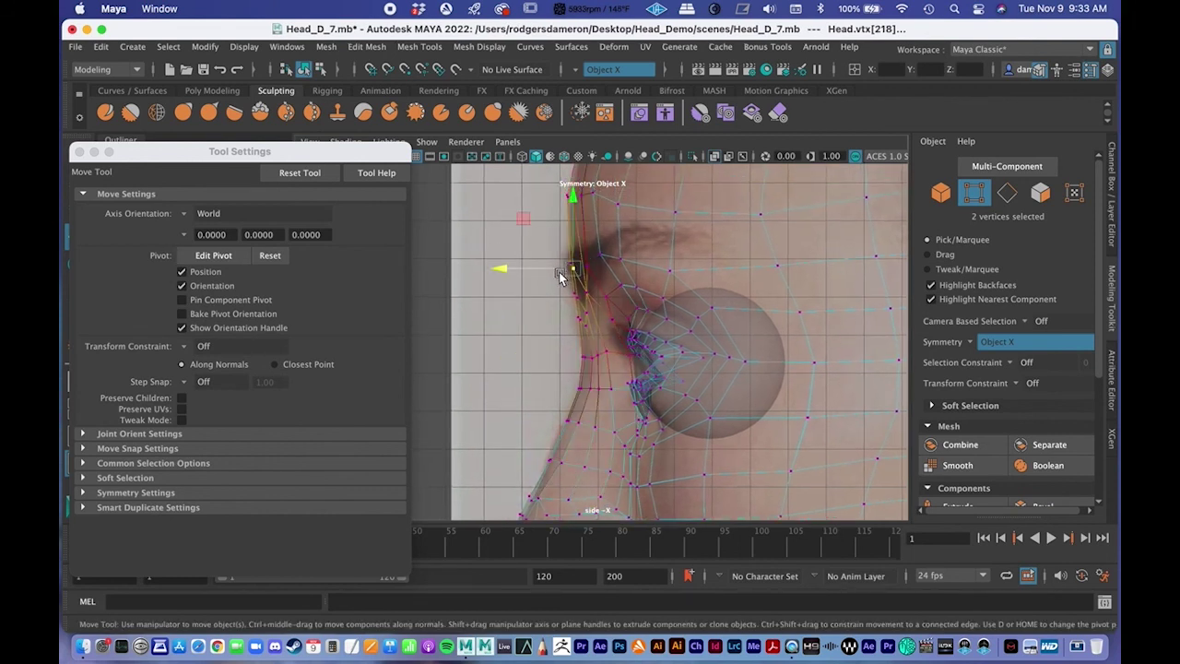
pyautogui.moveTo(508, 273); pyautogui.dragTo(501, 272)
pyautogui.keyDown('alt'); pyautogui.moveTo(569, 279); pyautogui.dragTo(581, 332, button='middle'); pyautogui.keyUp('alt')
# Try moving the vertex below the inner eye corner back in the side view, then undo it
pyautogui.keyDown('alt'); pyautogui.moveTo(652, 248); pyautogui.dragTo(603, 406, button='middle'); pyautogui.keyUp('alt')
pyautogui.keyDown('alt'); pyautogui.moveTo(708, 334); pyautogui.dragTo(559, 295, button='middle'); pyautogui.keyUp('alt')
pyautogui.scroll(-5, 558, 295)
pyautogui.keyDown('alt'); pyautogui.moveTo(645, 498); pyautogui.dragTo(800, 353, button='middle'); pyautogui.keyUp('alt')
pyautogui.scroll(4, 619, 311)
pyautogui.scroll(4, 673, 335)
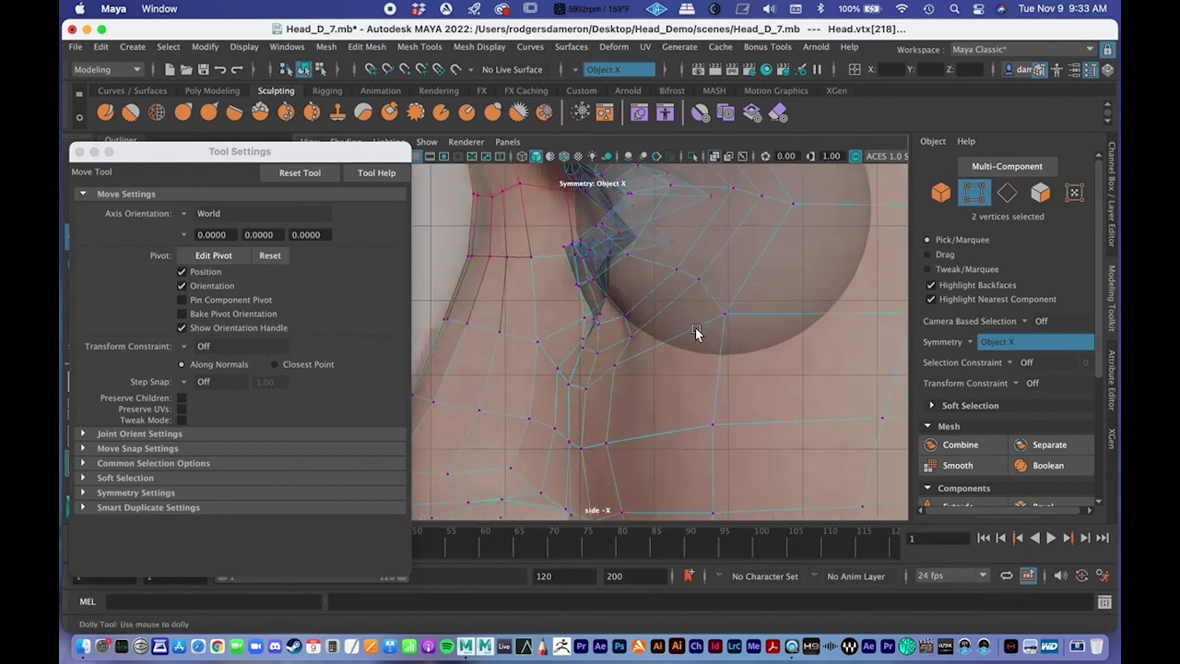
pyautogui.click(598, 363)
pyautogui.moveTo(598, 365); pyautogui.dragTo(615, 366)
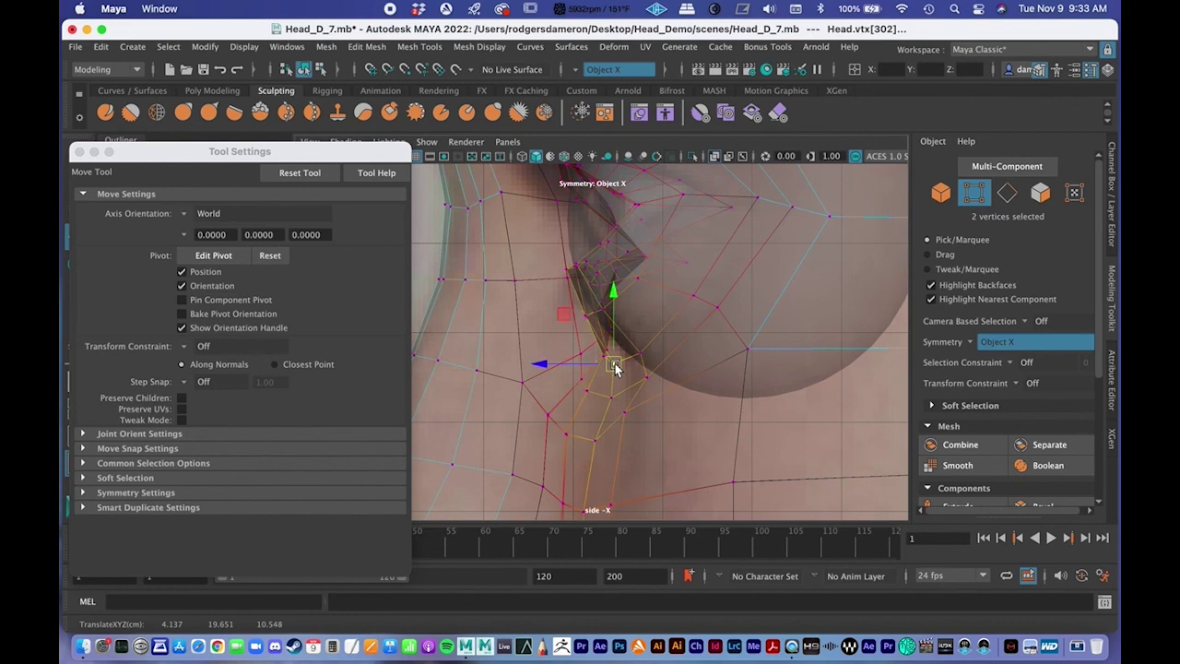
pyautogui.press('z')
# Switch to the perspective view and adjust the vertices beside the inner eye corners along Z
pyautogui.press('space')
pyautogui.keyDown('alt'); pyautogui.moveTo(830, 269); pyautogui.dragTo(567, 315); pyautogui.keyUp('alt')
pyautogui.press('space')
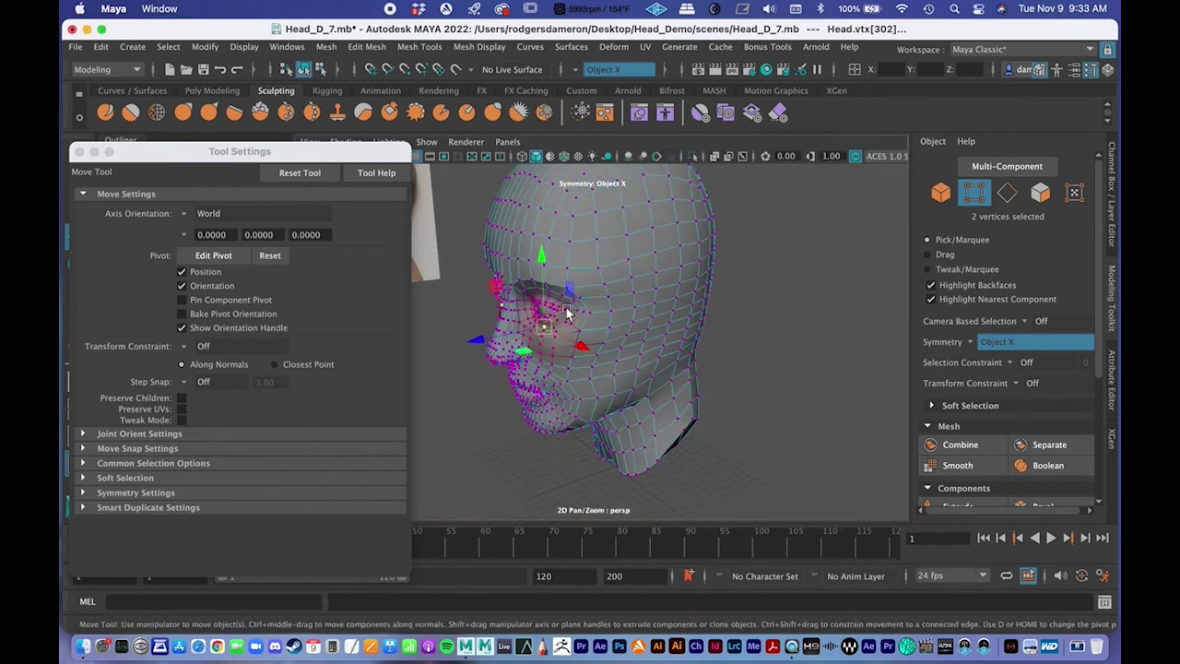
pyautogui.keyDown('alt'); pyautogui.moveTo(567, 314); pyautogui.dragTo(612, 314, button='right'); pyautogui.keyUp('alt')
pyautogui.keyDown('alt'); pyautogui.moveTo(611, 314); pyautogui.dragTo(790, 394, button='middle'); pyautogui.keyUp('alt')
pyautogui.keyDown('alt'); pyautogui.moveTo(790, 394); pyautogui.dragTo(771, 345); pyautogui.keyUp('alt')
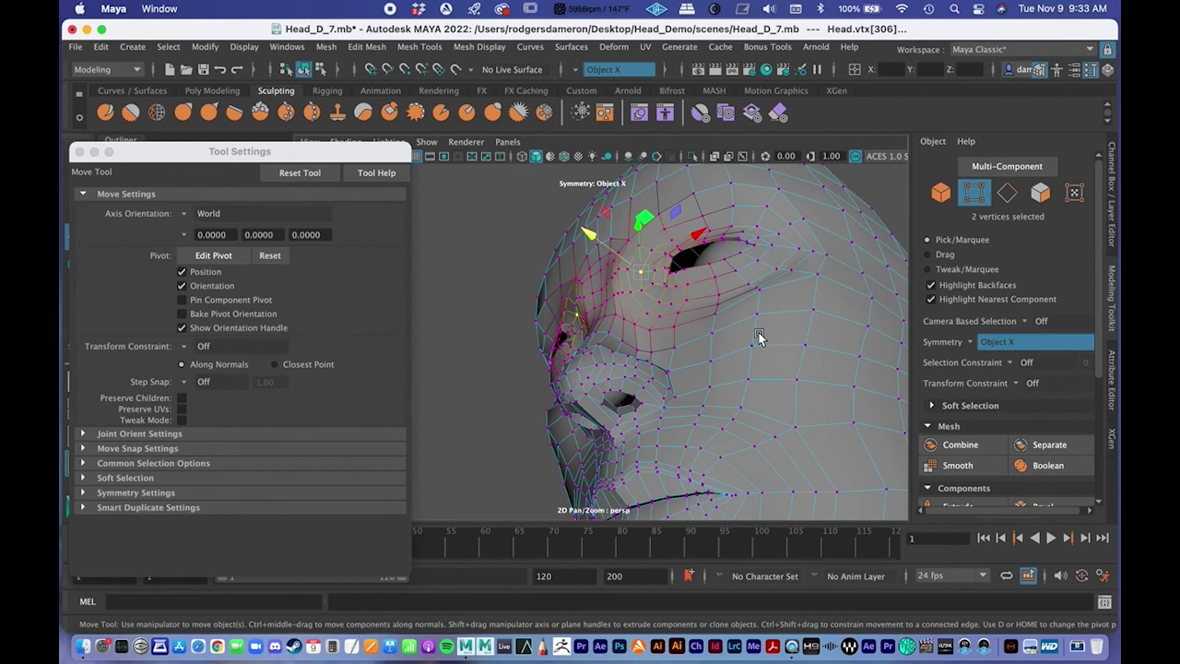
pyautogui.keyDown('alt'); pyautogui.moveTo(761, 302); pyautogui.dragTo(749, 320); pyautogui.keyUp('alt')
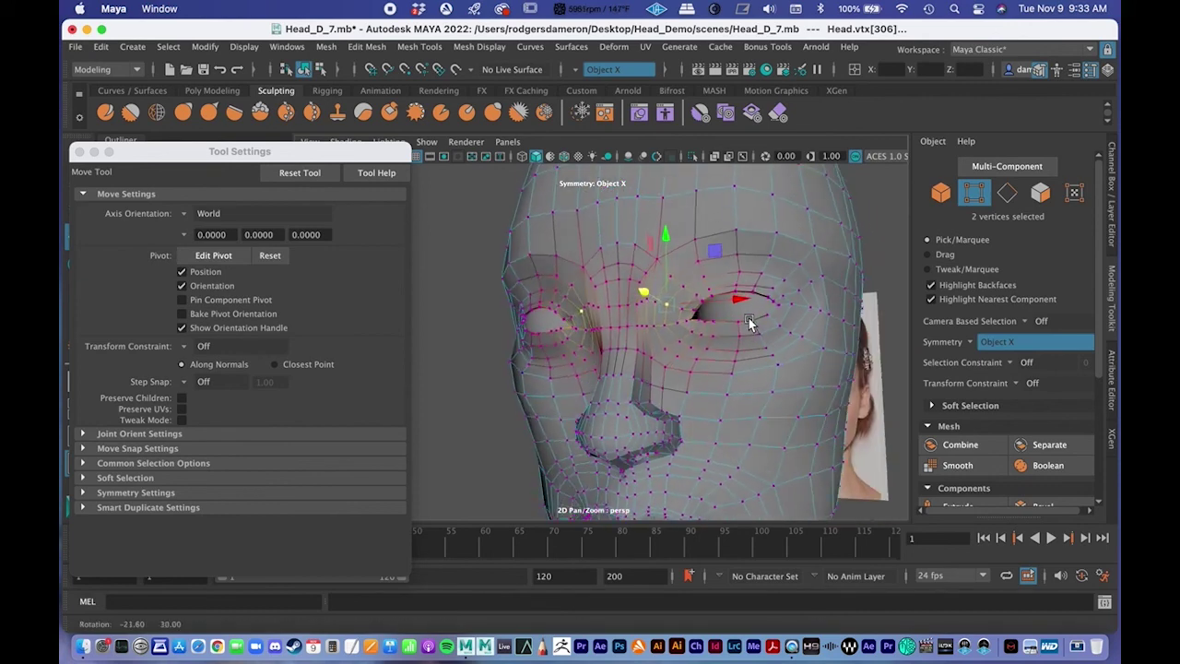
pyautogui.keyDown('alt'); pyautogui.moveTo(749, 320); pyautogui.dragTo(820, 339, button='right'); pyautogui.keyUp('alt')
pyautogui.keyDown('alt'); pyautogui.moveTo(820, 339); pyautogui.dragTo(744, 359); pyautogui.keyUp('alt')
# Push the vertices beyond the outer eye corners back along Z and adjust them sideways along X
pyautogui.moveTo(690, 330); pyautogui.dragTo(700, 331)
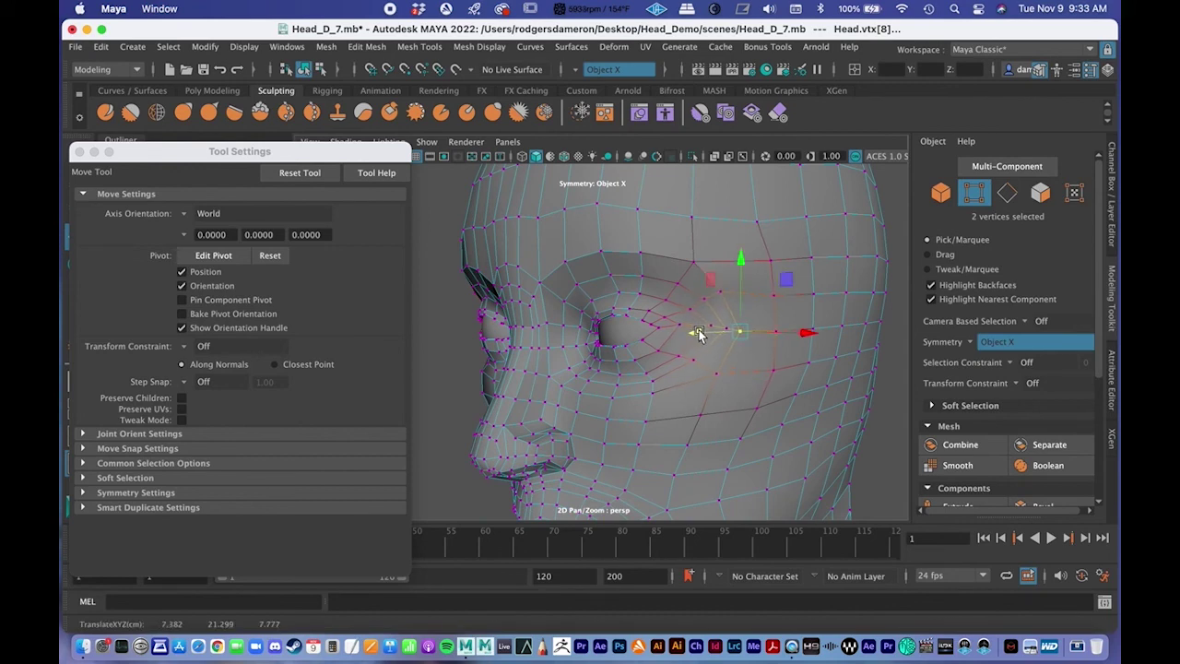
pyautogui.click(775, 295)
pyautogui.keyDown('alt'); pyautogui.moveTo(723, 295); pyautogui.dragTo(629, 315); pyautogui.keyUp('alt')
pyautogui.click(644, 283)
pyautogui.click(689, 268)
pyautogui.keyDown('alt'); pyautogui.moveTo(689, 268); pyautogui.dragTo(747, 309); pyautogui.keyUp('alt')
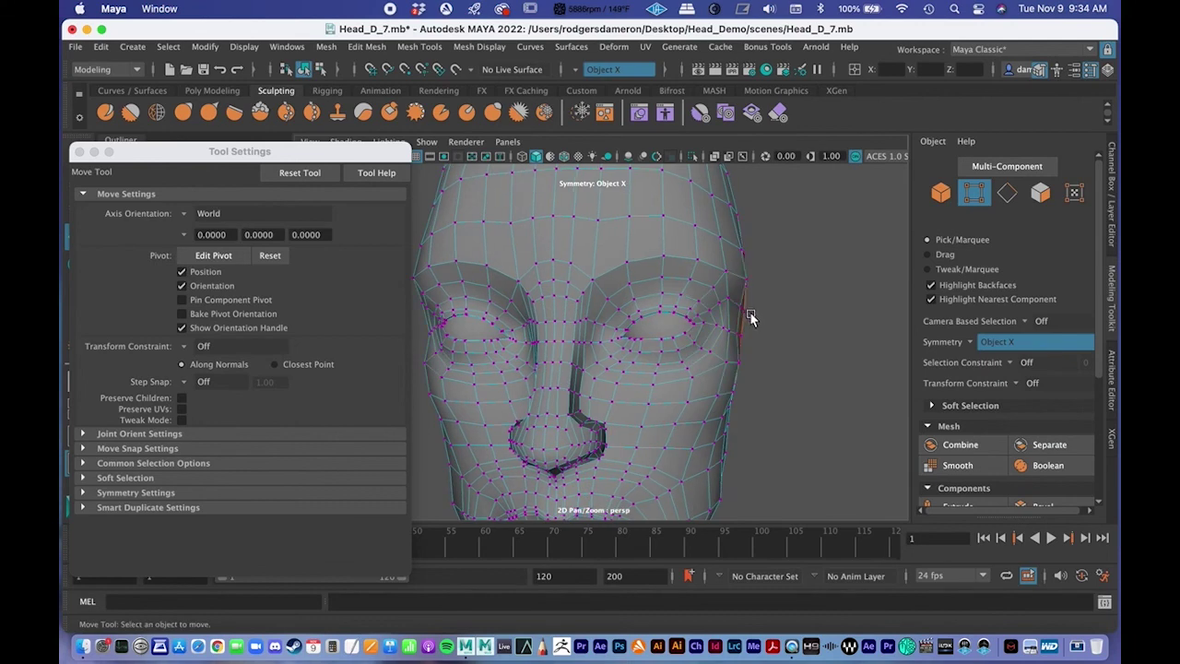
pyautogui.click(728, 330)
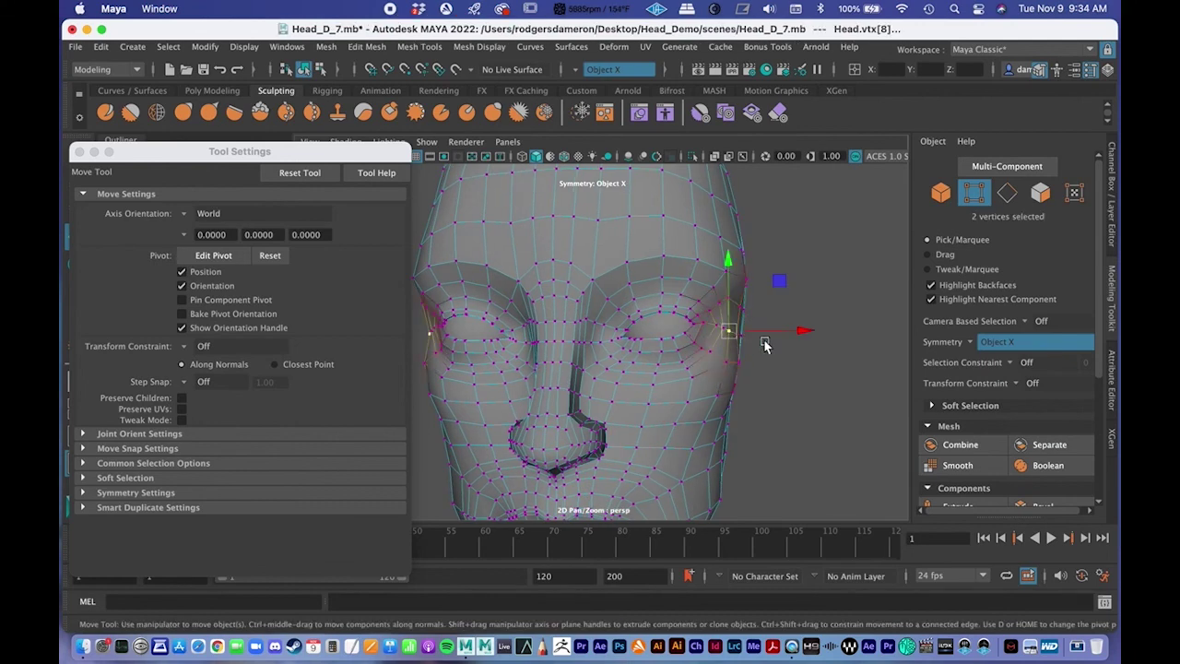
pyautogui.moveTo(796, 331); pyautogui.dragTo(758, 349)
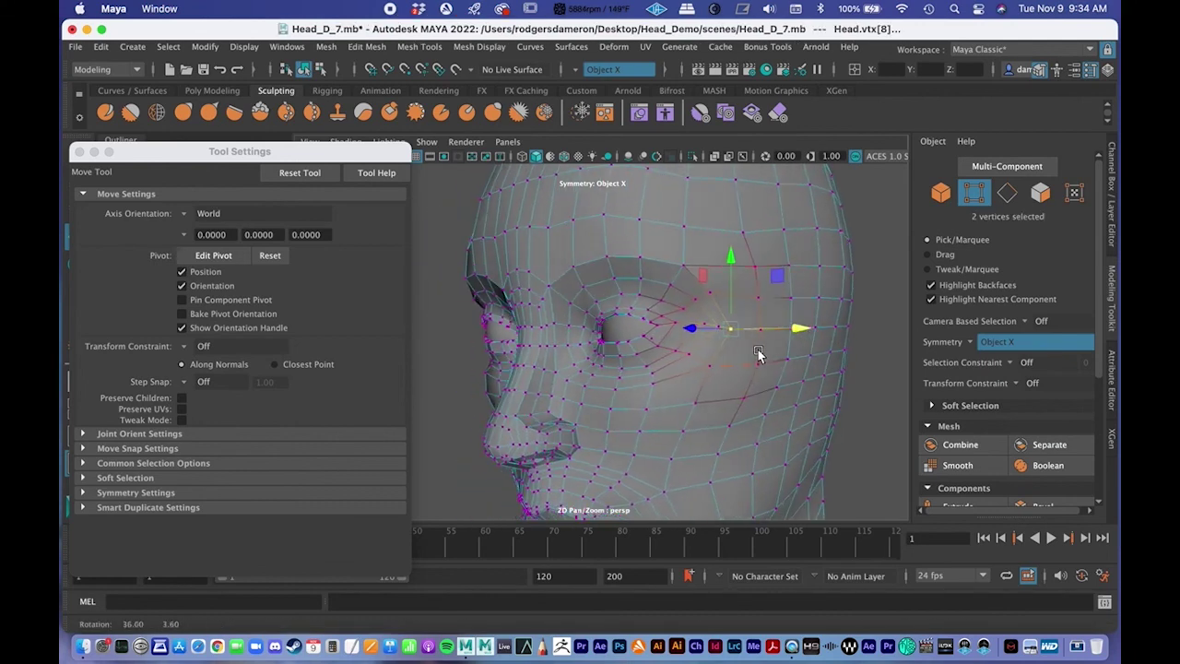
pyautogui.press('q')
pyautogui.click(789, 329)
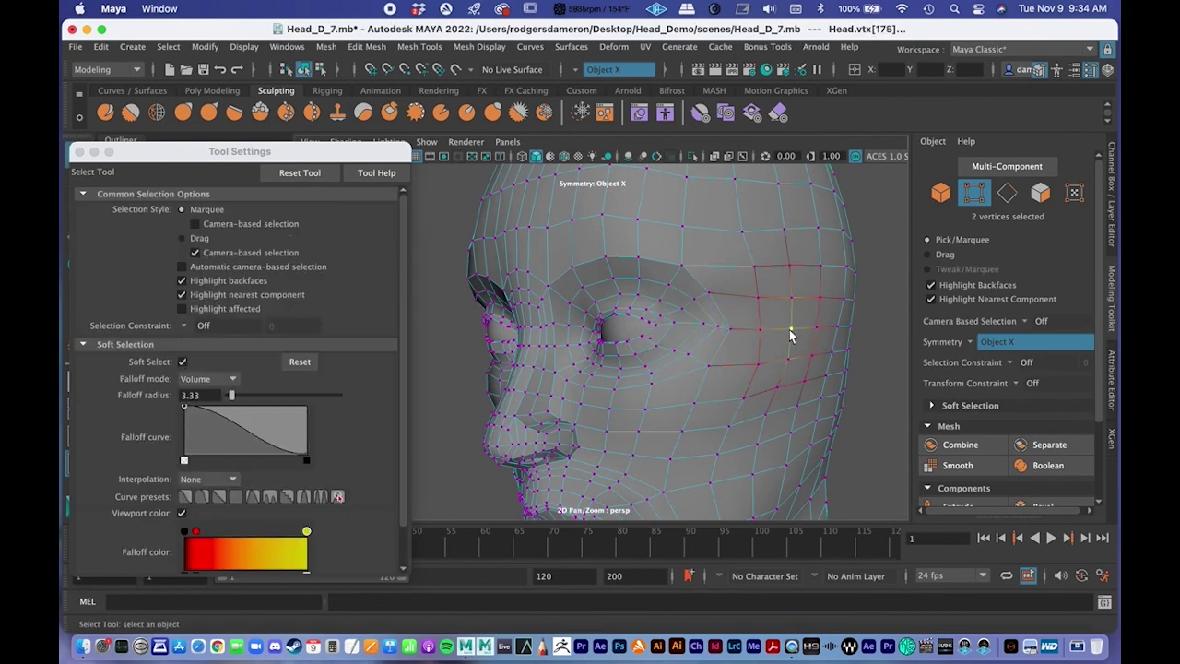
pyautogui.press('w')
# Adjust the vertices on the underside of the jaw along X from a view beneath the head
pyautogui.keyDown('alt'); pyautogui.moveTo(774, 346); pyautogui.dragTo(729, 384); pyautogui.keyUp('alt')
pyautogui.click(654, 411)
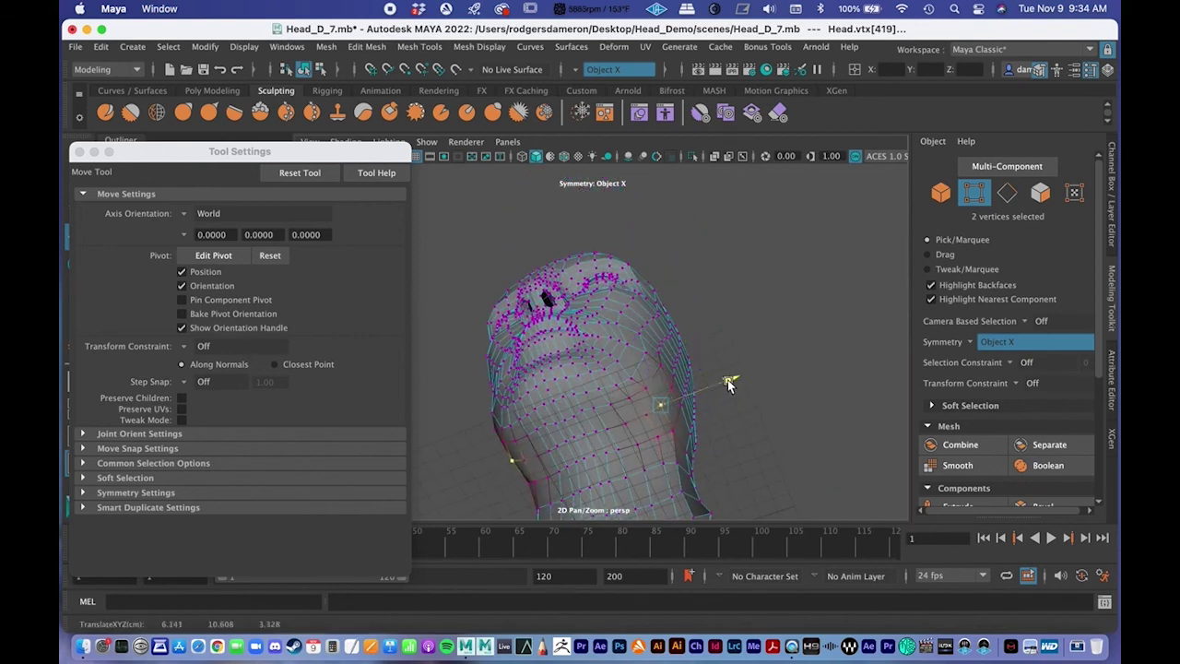
pyautogui.click(635, 374)
pyautogui.moveTo(701, 363); pyautogui.dragTo(669, 337)
# Switch to the full-size side view and nudge the vertex where the underside of the chin meets the neck
pyautogui.press('space')
pyautogui.press('space')
pyautogui.keyDown('alt'); pyautogui.moveTo(777, 403); pyautogui.dragTo(590, 341, button='right'); pyautogui.keyUp('alt')
pyautogui.keyDown('alt'); pyautogui.moveTo(590, 341); pyautogui.dragTo(640, 316, button='middle'); pyautogui.keyUp('alt')
pyautogui.keyDown('alt'); pyautogui.moveTo(640, 317); pyautogui.dragTo(764, 375, button='right'); pyautogui.keyUp('alt')
pyautogui.keyDown('alt'); pyautogui.moveTo(763, 375); pyautogui.dragTo(598, 179, button='middle'); pyautogui.keyUp('alt')
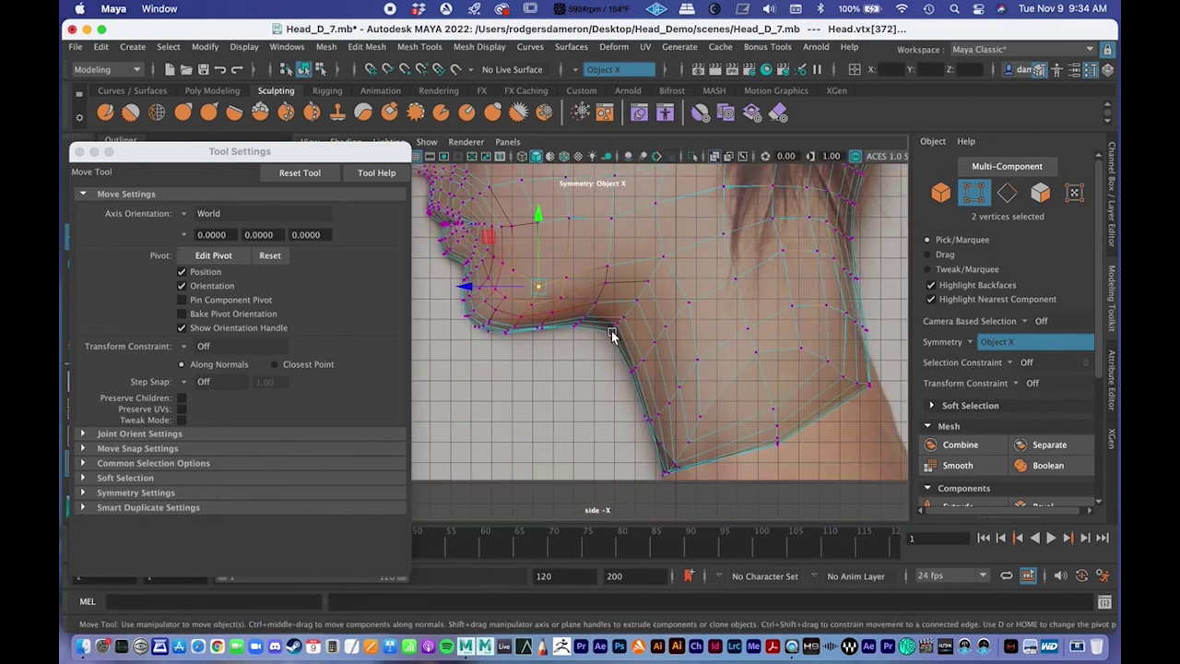
pyautogui.click(608, 332)
pyautogui.moveTo(614, 332); pyautogui.dragTo(617, 329)
# Nudge the cheek vertices just behind the nostril wings back in the side view
pyautogui.keyDown('alt'); pyautogui.moveTo(593, 315); pyautogui.dragTo(688, 395, button='middle'); pyautogui.keyUp('alt')
pyautogui.keyDown('alt'); pyautogui.moveTo(596, 303); pyautogui.dragTo(558, 259, button='right'); pyautogui.keyUp('alt')
pyautogui.keyDown('alt'); pyautogui.moveTo(557, 258); pyautogui.dragTo(651, 348, button='middle'); pyautogui.keyUp('alt')
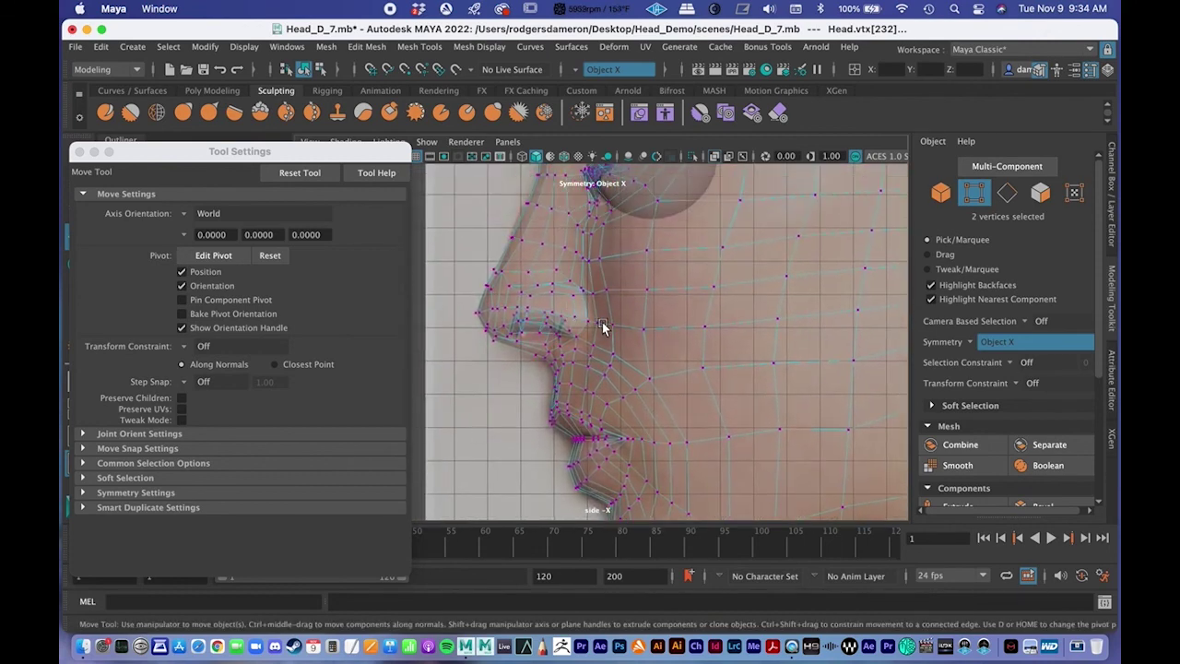
pyautogui.click(609, 325)
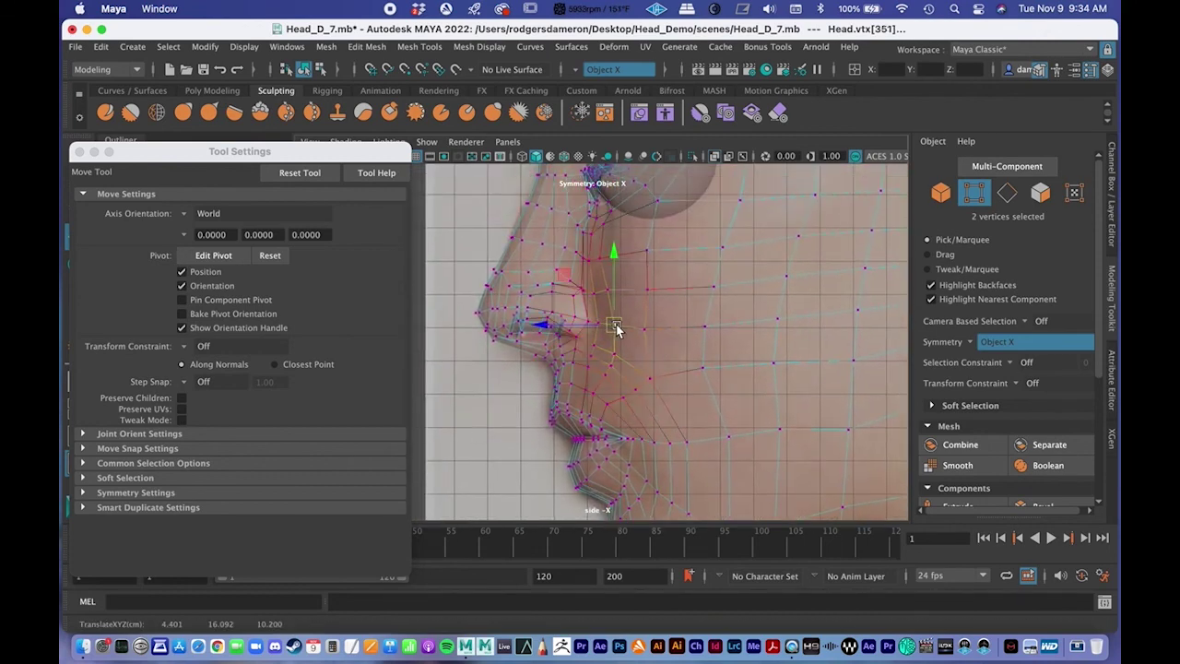
pyautogui.scroll(-5, 616, 330)
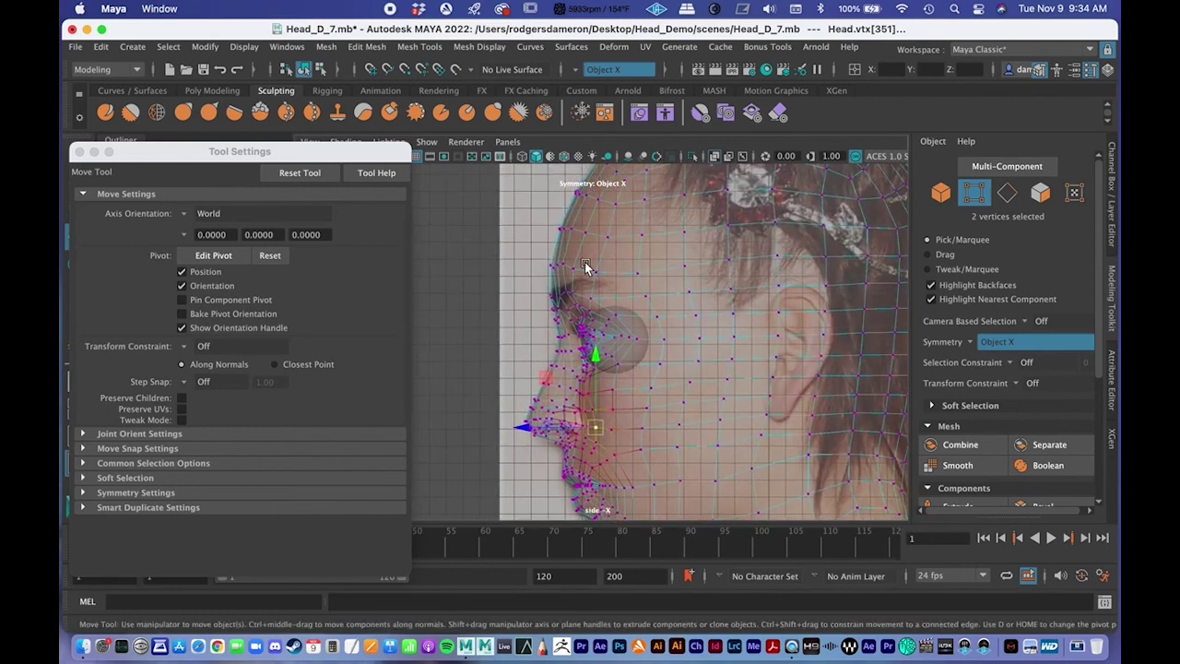
# Adjust the vertices at the base of the nostril wings along X in a perspective view from beneath the nose
pyautogui.press('space')
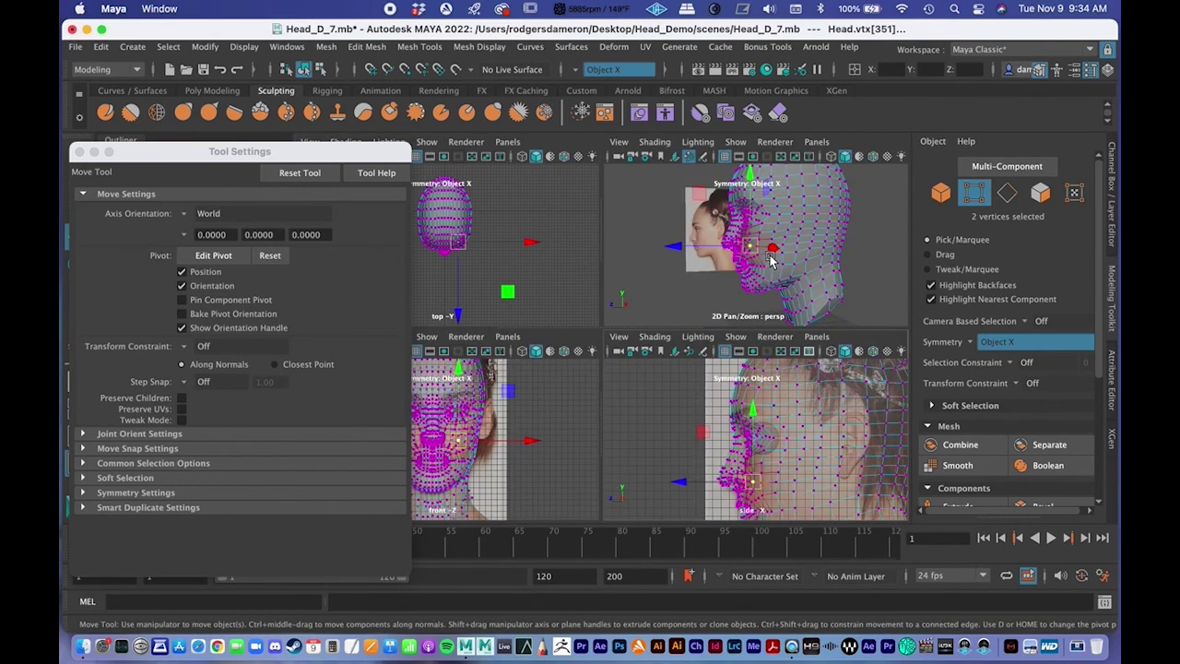
pyautogui.keyDown('alt'); pyautogui.moveTo(770, 257); pyautogui.dragTo(799, 262); pyautogui.keyUp('alt')
pyautogui.press('space')
pyautogui.keyDown('alt'); pyautogui.moveTo(576, 235); pyautogui.dragTo(584, 260, button='middle'); pyautogui.keyUp('alt')
pyautogui.keyDown('alt'); pyautogui.moveTo(583, 259); pyautogui.dragTo(683, 287, button='right'); pyautogui.keyUp('alt')
pyautogui.keyDown('alt'); pyautogui.moveTo(661, 274); pyautogui.dragTo(725, 259); pyautogui.keyUp('alt')
pyautogui.scroll(5, 606, 319)
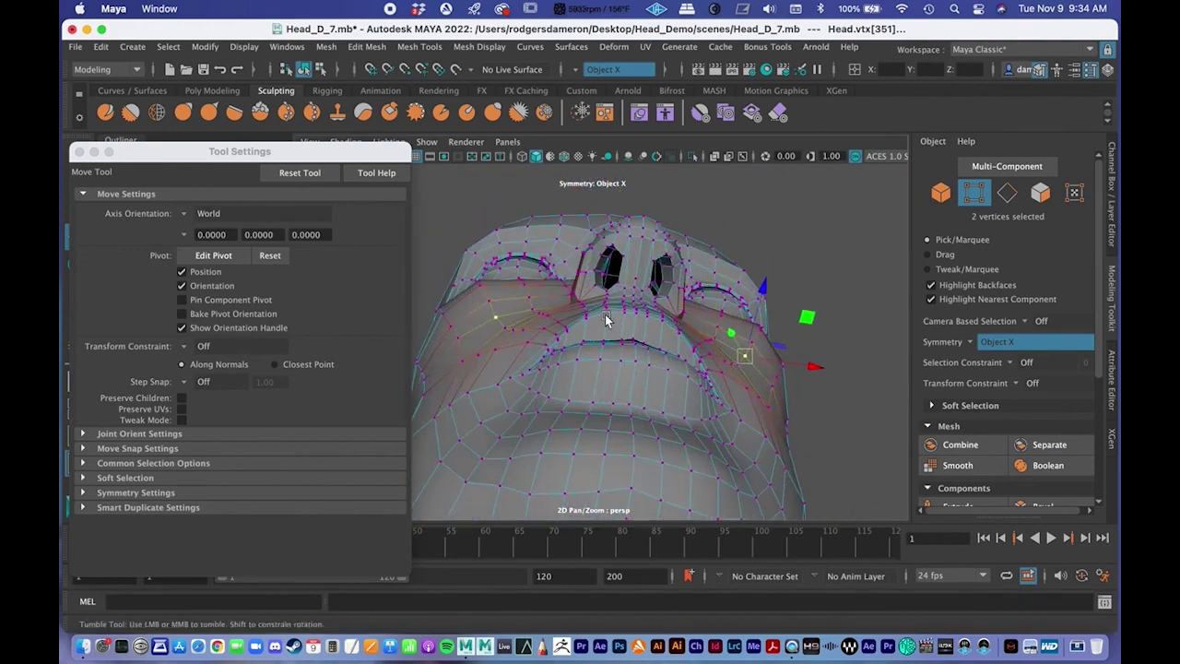
pyautogui.keyDown('alt'); pyautogui.moveTo(605, 319); pyautogui.dragTo(667, 387); pyautogui.keyUp('alt')
pyautogui.scroll(4, 667, 387)
pyautogui.click(614, 311)
pyautogui.keyDown('alt'); pyautogui.moveTo(625, 328); pyautogui.dragTo(656, 341); pyautogui.keyUp('alt')
pyautogui.keyDown('alt'); pyautogui.moveTo(728, 361); pyautogui.dragTo(757, 385); pyautogui.keyUp('alt')
pyautogui.keyDown('alt'); pyautogui.moveTo(757, 386); pyautogui.dragTo(547, 362, button='right'); pyautogui.keyUp('alt')
pyautogui.keyDown('alt'); pyautogui.moveTo(546, 364); pyautogui.dragTo(616, 368); pyautogui.keyUp('alt')
# Switch to the front view and adjust the face-edge vertices below the ears along X to match the front reference
pyautogui.press('space')
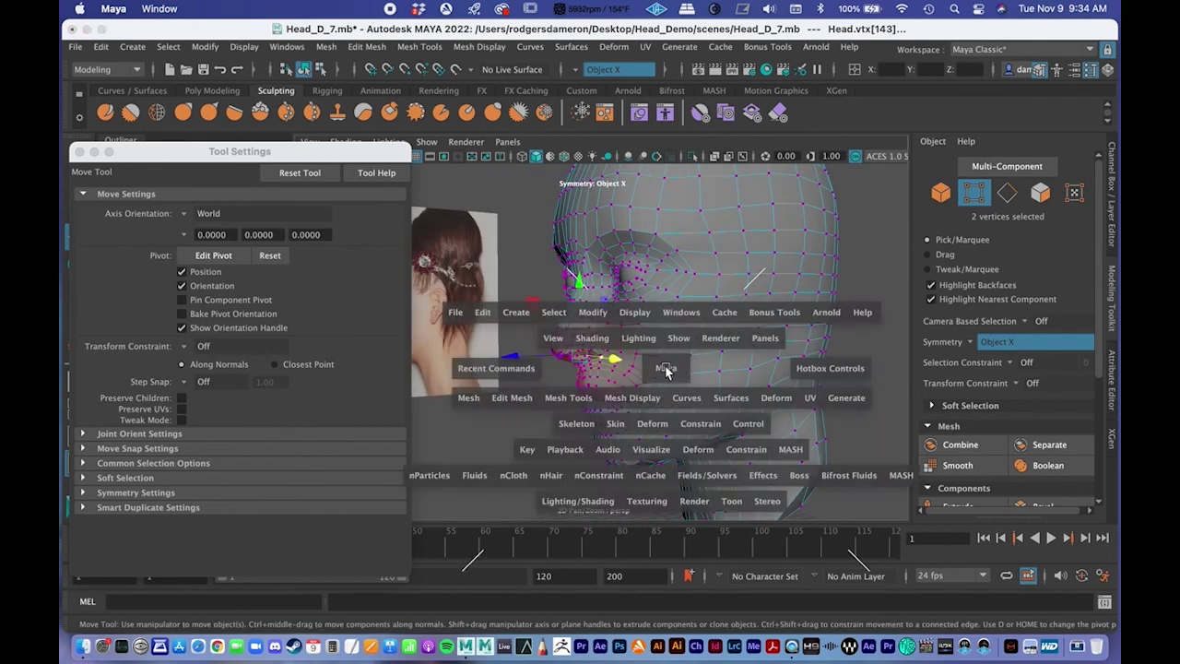
pyautogui.press('space')
pyautogui.keyDown('alt'); pyautogui.moveTo(740, 239); pyautogui.dragTo(688, 278, button='right'); pyautogui.keyUp('alt')
pyautogui.keyDown('alt'); pyautogui.moveTo(718, 282); pyautogui.dragTo(758, 386, button='middle'); pyautogui.keyUp('alt')
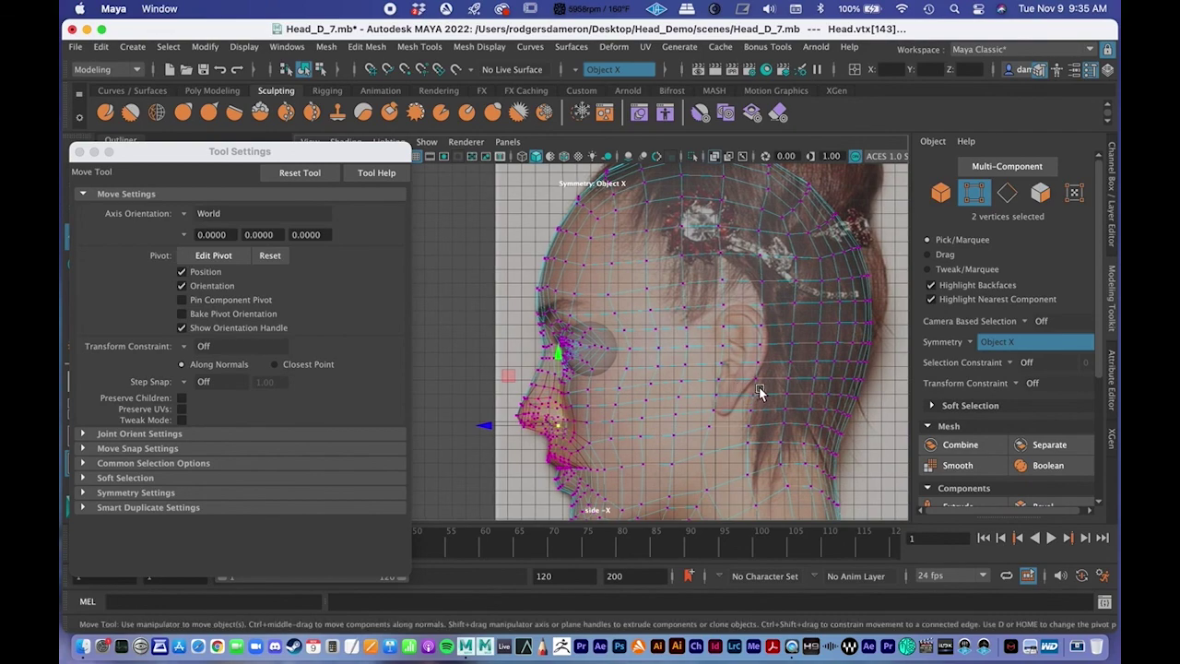
pyautogui.keyDown('alt'); pyautogui.moveTo(652, 408); pyautogui.dragTo(725, 341, button='middle'); pyautogui.keyUp('alt')
pyautogui.press('space')
pyautogui.press('space')
pyautogui.press('space')
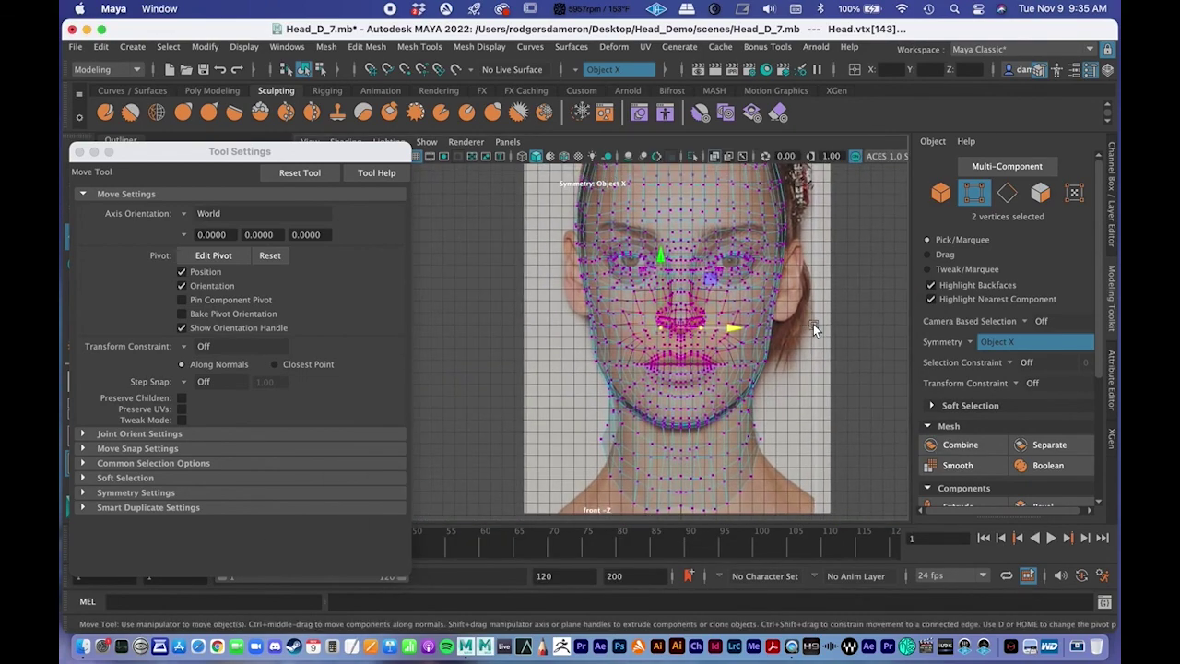
pyautogui.scroll(6, 790, 326)
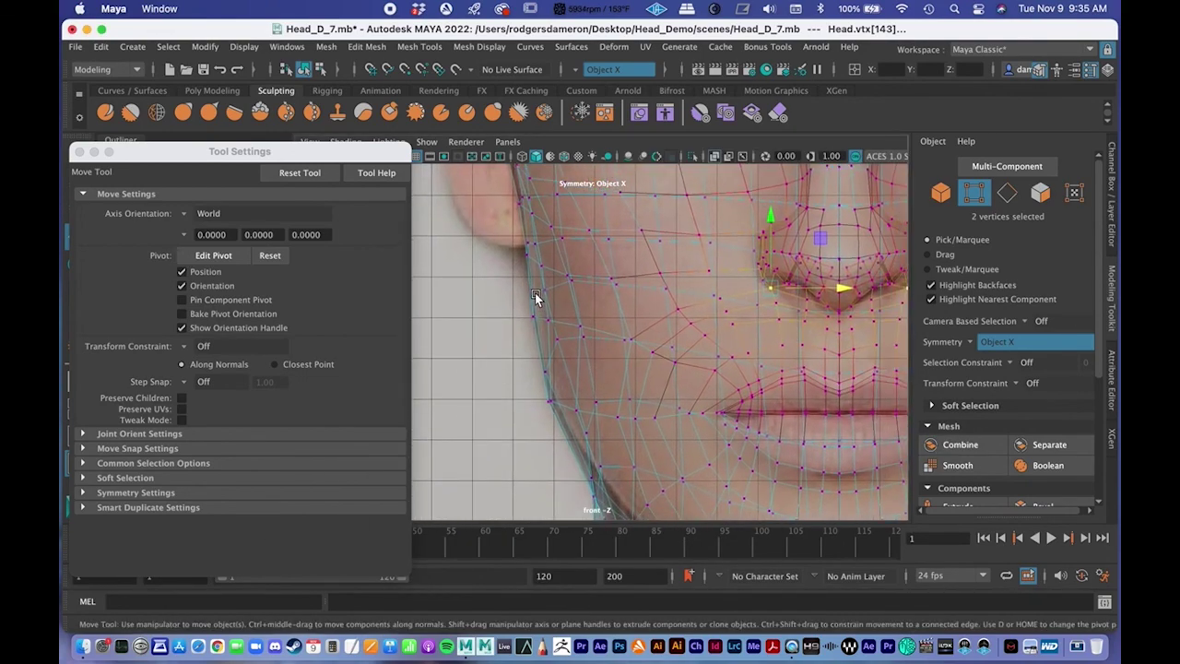
pyautogui.click(534, 292)
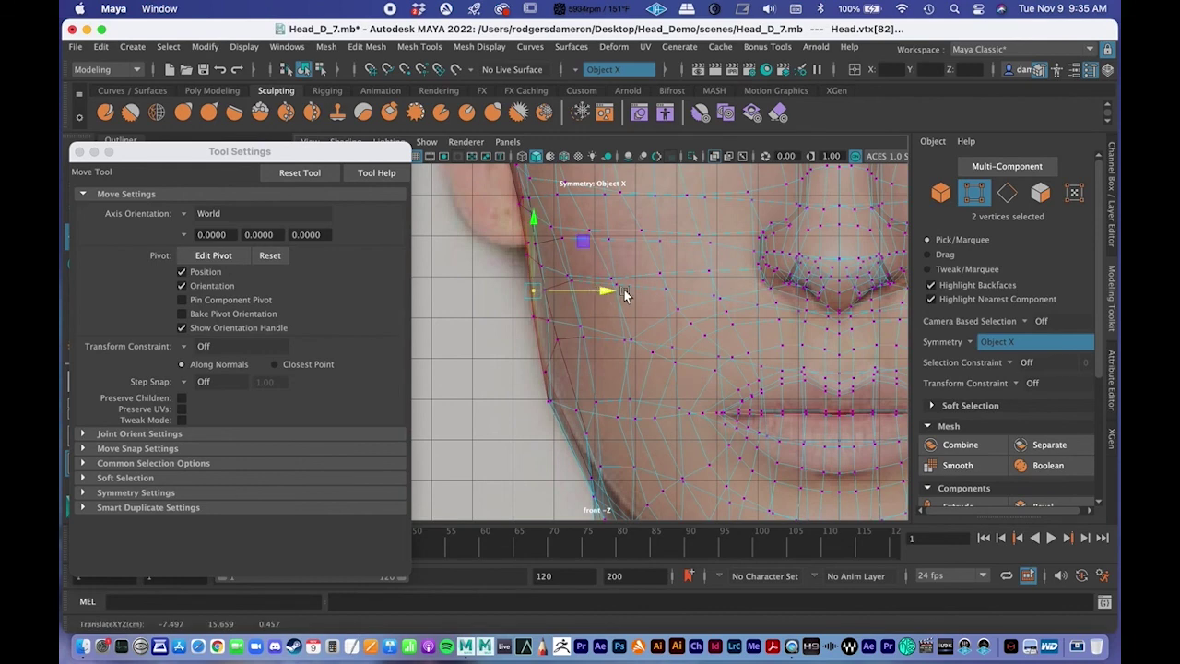
# Adjust the vertices at the inner ends of the eyebrows and just below them in the front view to match the reference
pyautogui.keyDown('alt'); pyautogui.moveTo(788, 243); pyautogui.dragTo(681, 344, button='middle'); pyautogui.keyUp('alt')
pyautogui.scroll(-6, 677, 337)
pyautogui.keyDown('alt'); pyautogui.moveTo(655, 289); pyautogui.dragTo(637, 441, button='middle'); pyautogui.keyUp('alt')
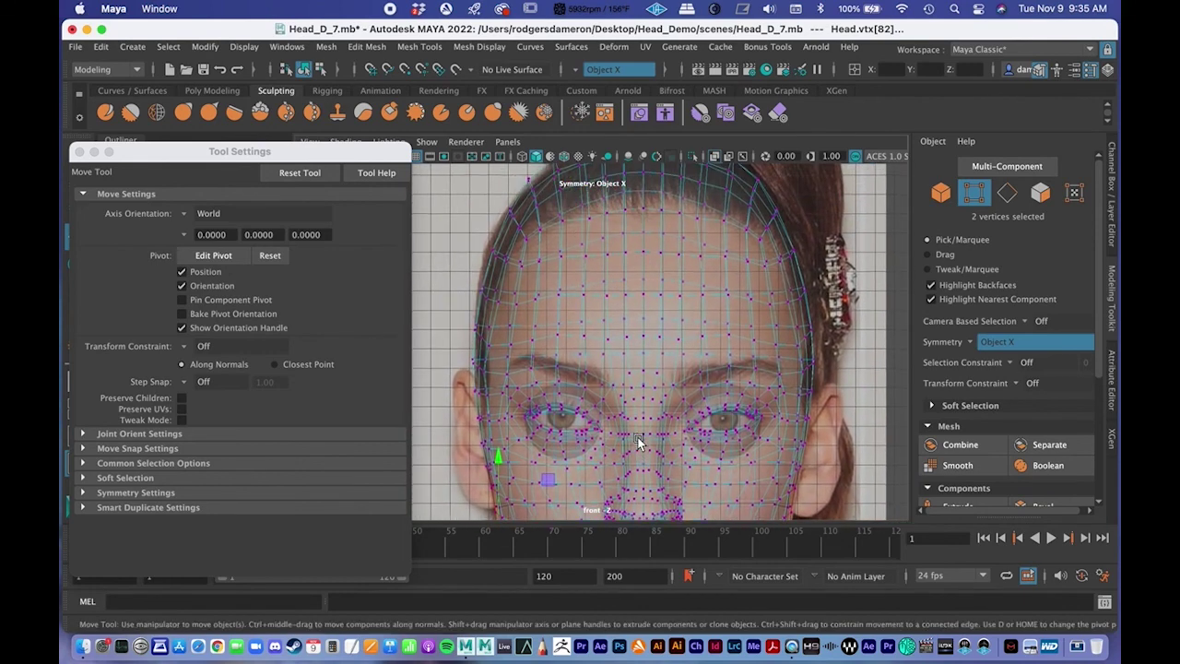
pyautogui.keyDown('alt'); pyautogui.moveTo(645, 378); pyautogui.dragTo(619, 296, button='middle'); pyautogui.keyUp('alt')
pyautogui.keyDown('alt'); pyautogui.moveTo(619, 296); pyautogui.dragTo(721, 283, button='right'); pyautogui.keyUp('alt')
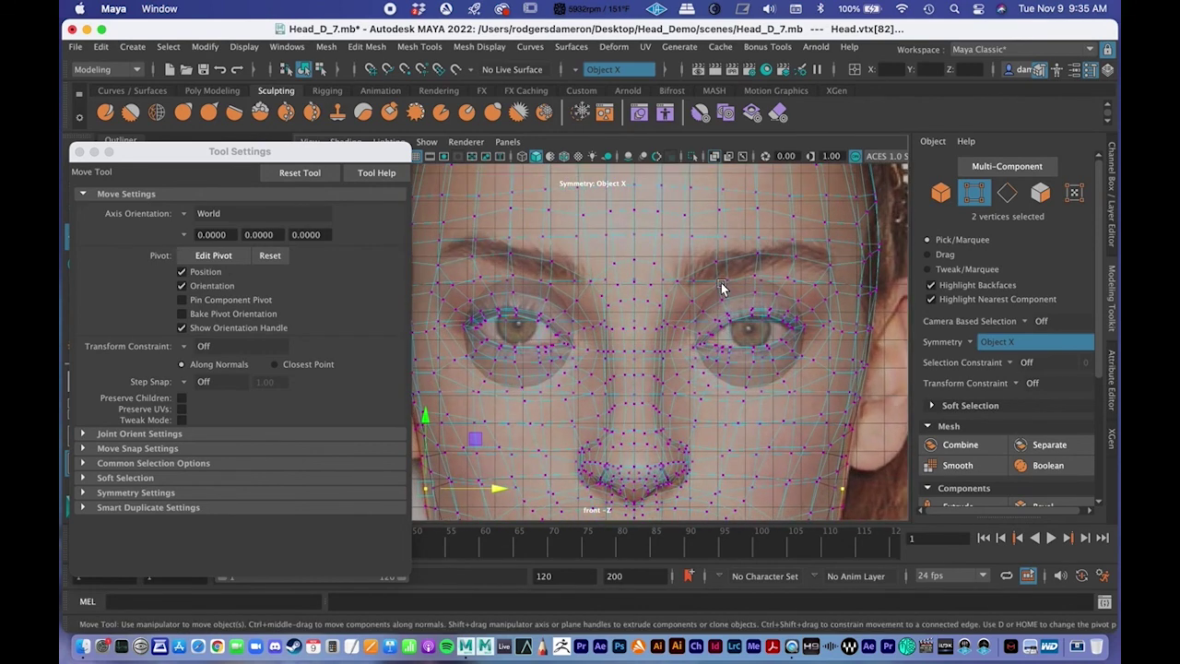
pyautogui.click(675, 282)
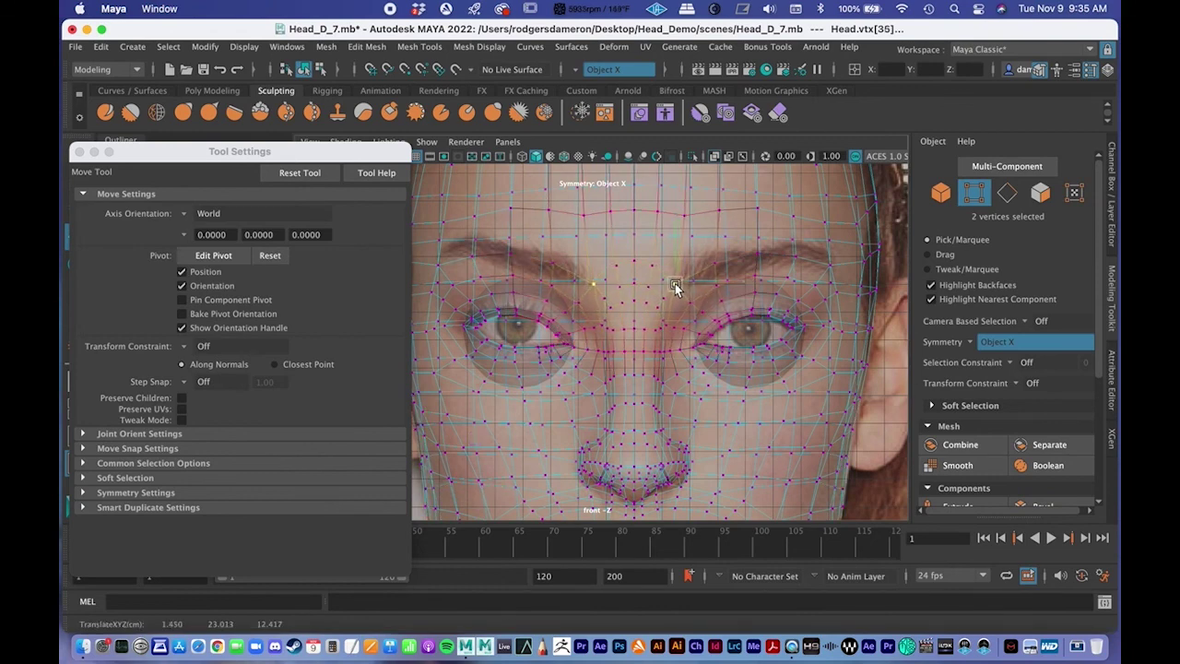
pyautogui.moveTo(675, 285); pyautogui.dragTo(671, 288)
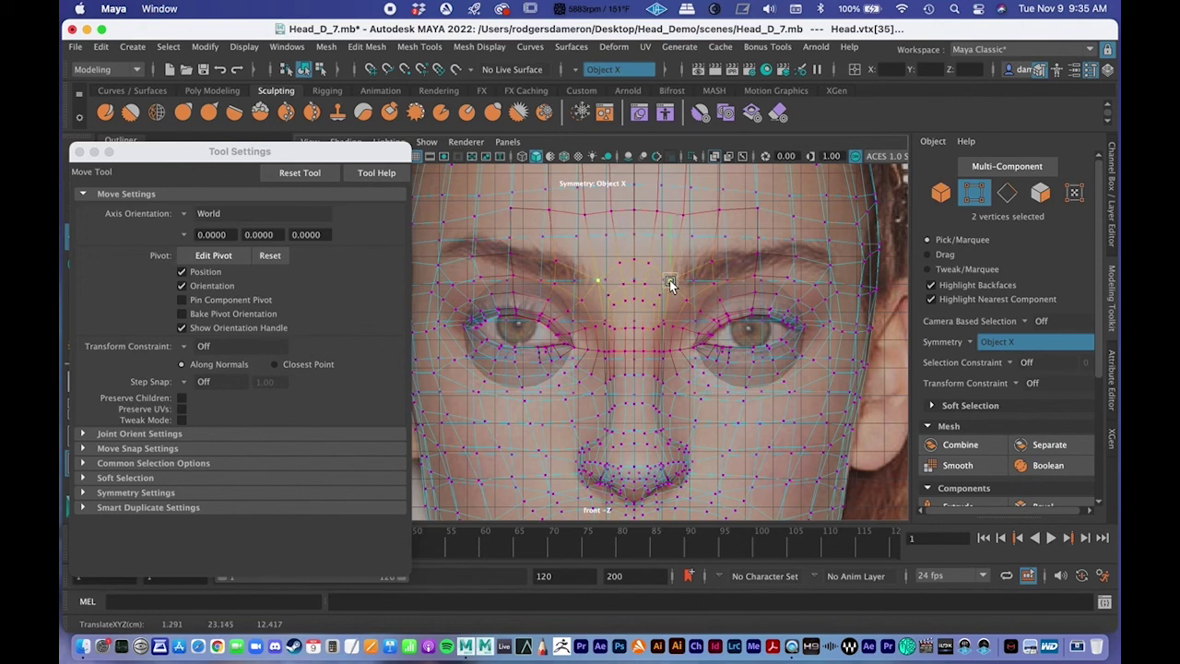
pyautogui.click(692, 303)
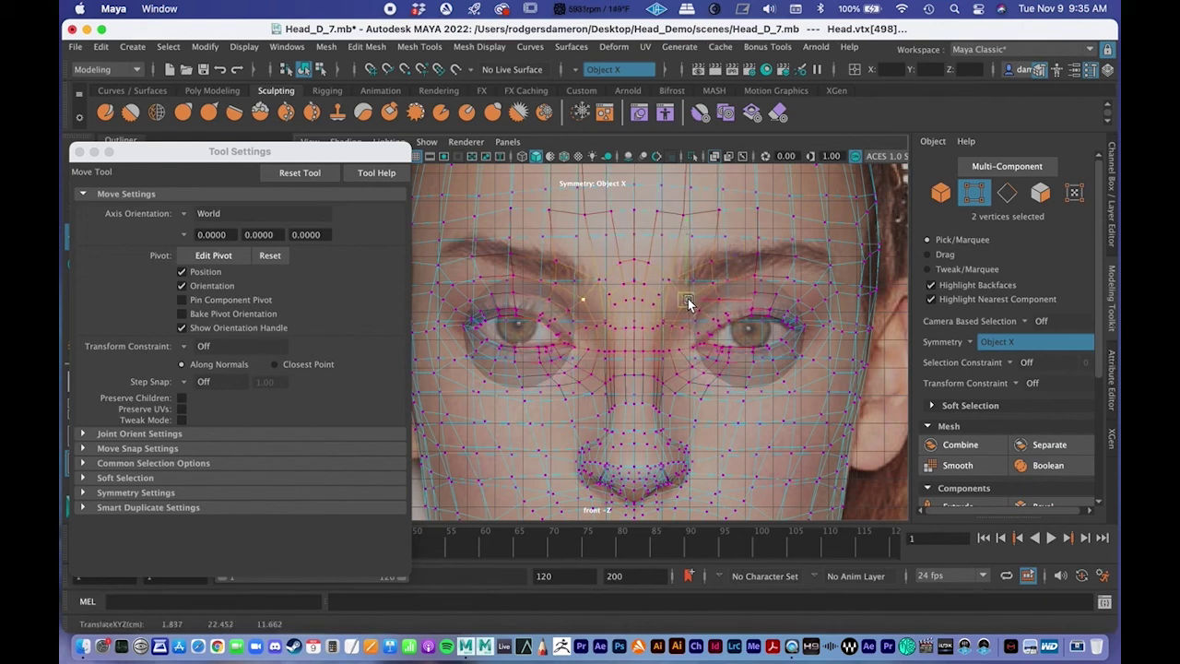
pyautogui.scroll(2, 676, 347)
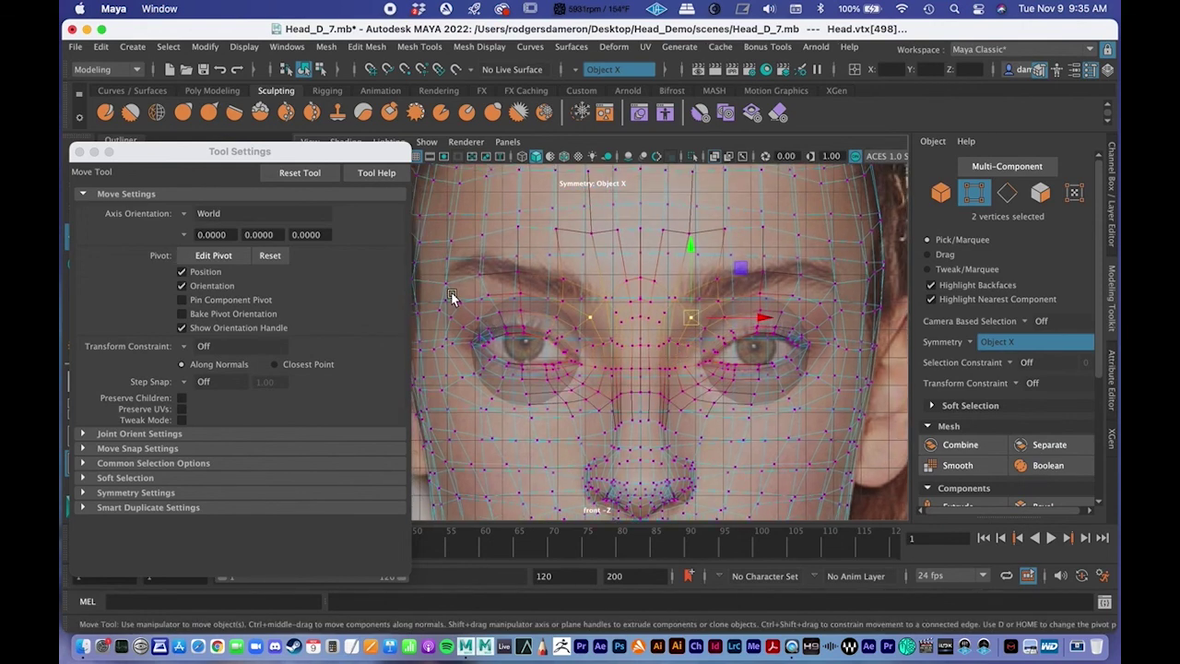
# Display the deselected head in smooth preview in the full-size perspective view
pyautogui.press('space')
pyautogui.scroll(5, 780, 257)
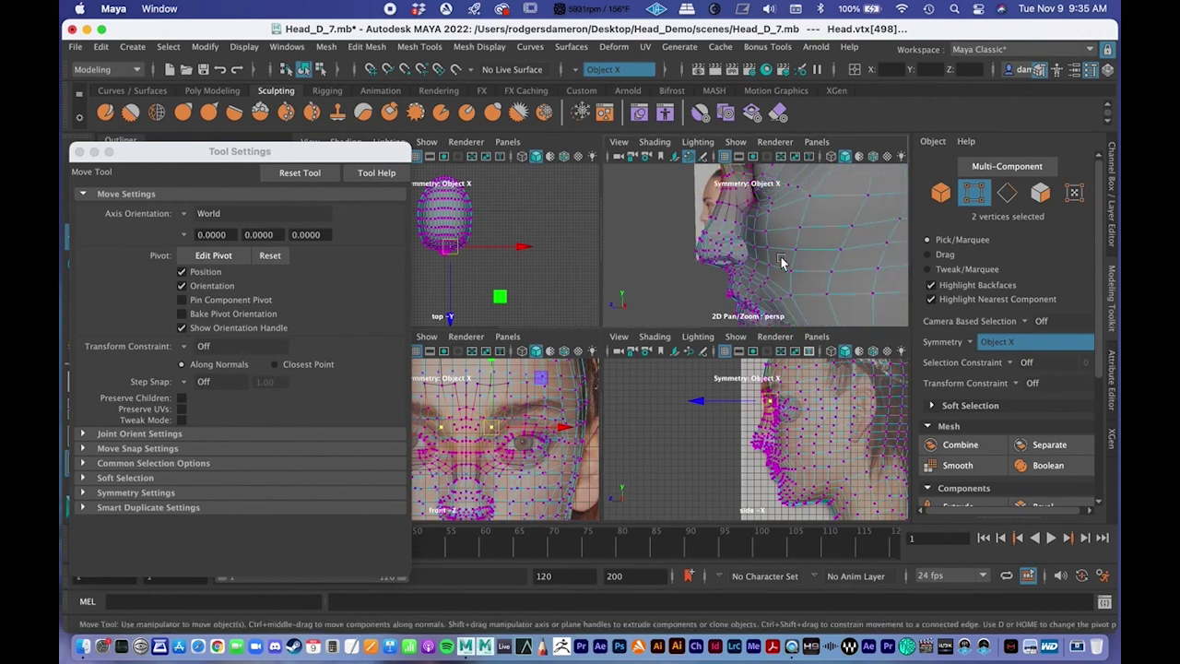
pyautogui.scroll(2, 844, 265)
pyautogui.press('space')
pyautogui.scroll(-6, 786, 293)
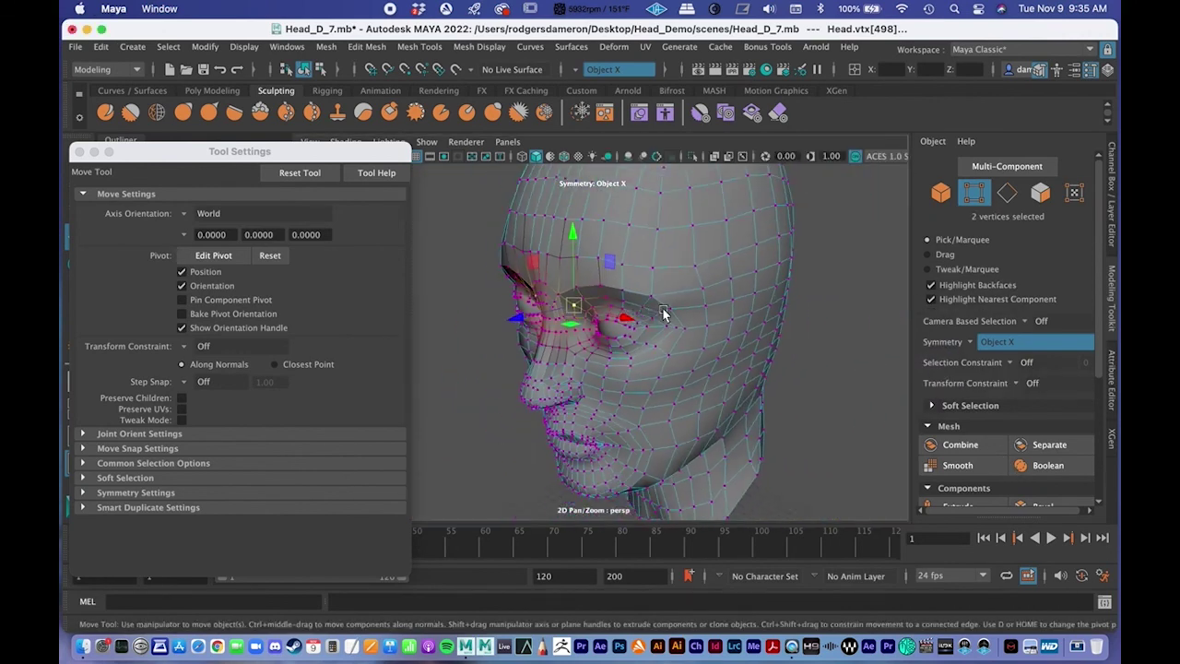
pyautogui.press('q')
pyautogui.moveTo(644, 274); pyautogui.dragTo(716, 221, button='right')
pyautogui.keyDown('alt'); pyautogui.moveTo(719, 236); pyautogui.dragTo(743, 253); pyautogui.keyUp('alt')
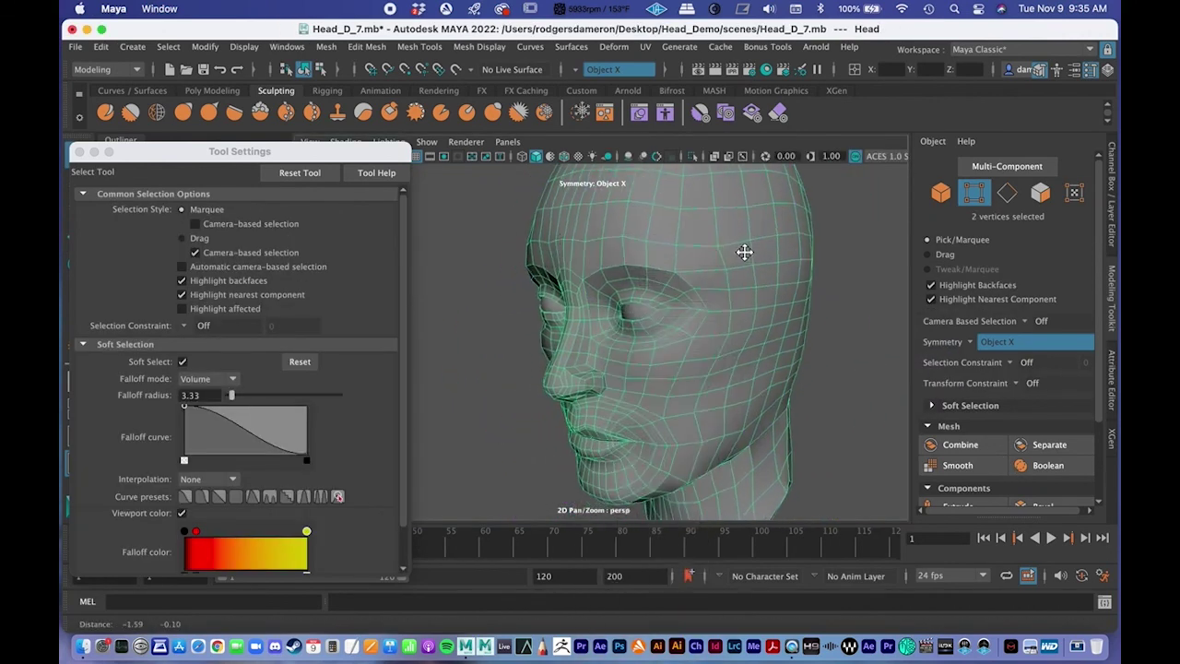
pyautogui.keyDown('alt'); pyautogui.moveTo(743, 253); pyautogui.dragTo(684, 259, button='right'); pyautogui.keyUp('alt')
pyautogui.click(787, 331)
pyautogui.keyDown('alt'); pyautogui.moveTo(787, 331); pyautogui.dragTo(655, 317); pyautogui.keyUp('alt')
pyautogui.keyDown('alt'); pyautogui.moveTo(657, 324); pyautogui.dragTo(818, 351, button='right'); pyautogui.keyUp('alt')
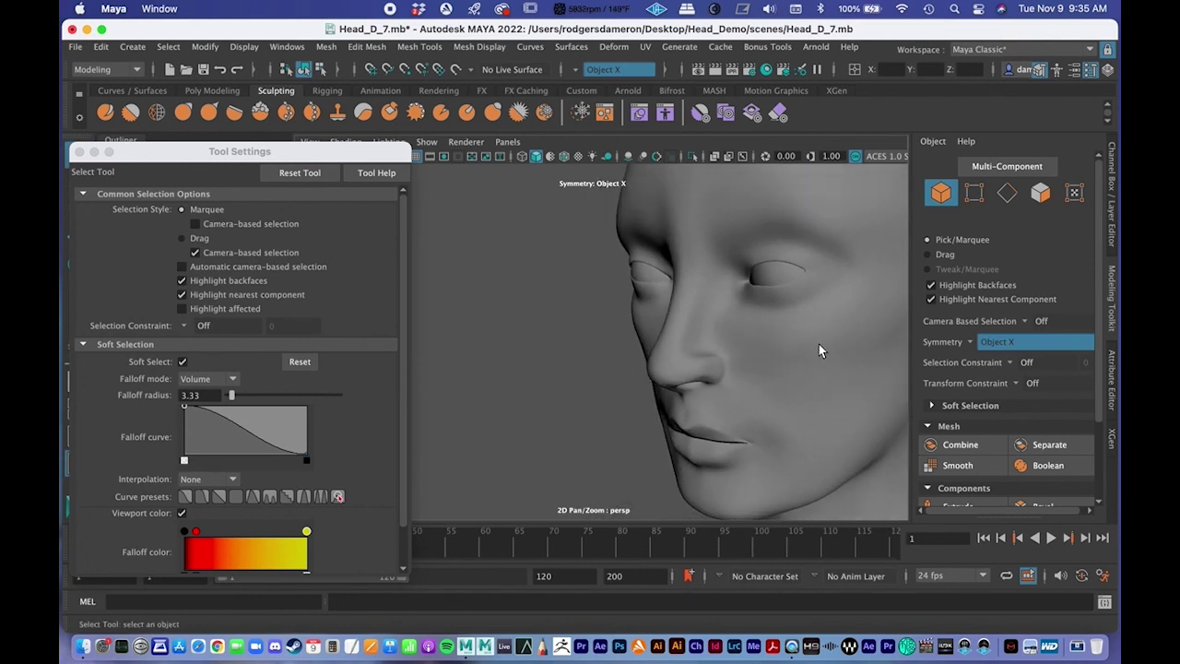
# Examine the smoothed face from several angles, including the profile and the fit between the upper eyelid and the eyeball
pyautogui.keyDown('alt'); pyautogui.moveTo(703, 340); pyautogui.dragTo(814, 342); pyautogui.keyUp('alt')
pyautogui.keyDown('alt'); pyautogui.moveTo(814, 342); pyautogui.dragTo(786, 342, button='middle'); pyautogui.keyUp('alt')
pyautogui.keyDown('alt'); pyautogui.moveTo(786, 342); pyautogui.dragTo(794, 267, button='right'); pyautogui.keyUp('alt')
pyautogui.keyDown('alt'); pyautogui.moveTo(780, 271); pyautogui.dragTo(770, 380, button='middle'); pyautogui.keyUp('alt')
pyautogui.keyDown('alt'); pyautogui.moveTo(771, 380); pyautogui.dragTo(764, 373, button='right'); pyautogui.keyUp('alt')
pyautogui.keyDown('alt'); pyautogui.moveTo(765, 374); pyautogui.dragTo(729, 378); pyautogui.keyUp('alt')
pyautogui.keyDown('alt'); pyautogui.moveTo(756, 360); pyautogui.dragTo(781, 336, button='middle'); pyautogui.keyUp('alt')
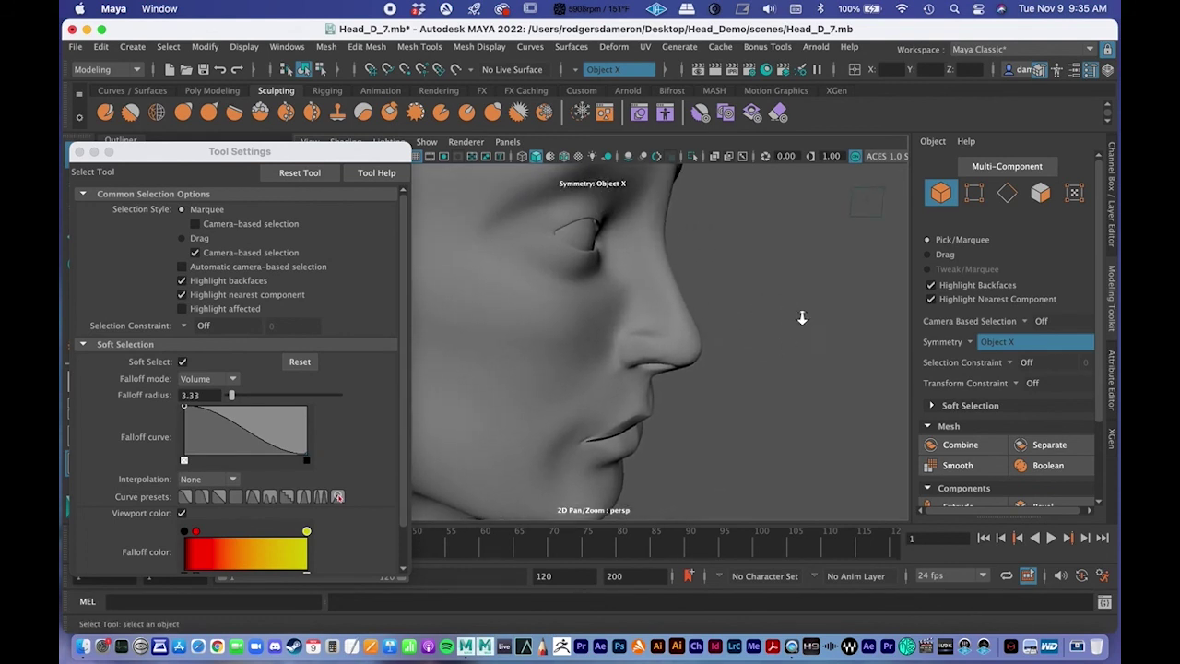
pyautogui.keyDown('alt'); pyautogui.moveTo(802, 323); pyautogui.dragTo(715, 307, button='right'); pyautogui.keyUp('alt')
pyautogui.keyDown('alt'); pyautogui.moveTo(725, 315); pyautogui.dragTo(797, 291); pyautogui.keyUp('alt')
pyautogui.keyDown('alt'); pyautogui.moveTo(798, 292); pyautogui.dragTo(540, 319, button='middle'); pyautogui.keyUp('alt')
pyautogui.keyDown('alt'); pyautogui.moveTo(664, 280); pyautogui.dragTo(694, 276); pyautogui.keyUp('alt')
pyautogui.keyDown('alt'); pyautogui.moveTo(694, 276); pyautogui.dragTo(861, 382, button='middle'); pyautogui.keyUp('alt')
pyautogui.keyDown('alt'); pyautogui.moveTo(861, 382); pyautogui.dragTo(717, 368); pyautogui.keyUp('alt')
pyautogui.click(643, 348)
pyautogui.keyDown('alt'); pyautogui.moveTo(643, 348); pyautogui.dragTo(627, 483); pyautogui.keyUp('alt')
pyautogui.click(633, 406)
pyautogui.keyDown('alt'); pyautogui.moveTo(632, 400); pyautogui.dragTo(695, 381); pyautogui.keyUp('alt')
pyautogui.keyDown('alt'); pyautogui.moveTo(695, 382); pyautogui.dragTo(647, 363, button='right'); pyautogui.keyUp('alt')
pyautogui.keyDown('alt'); pyautogui.moveTo(648, 362); pyautogui.dragTo(692, 339); pyautogui.keyUp('alt')
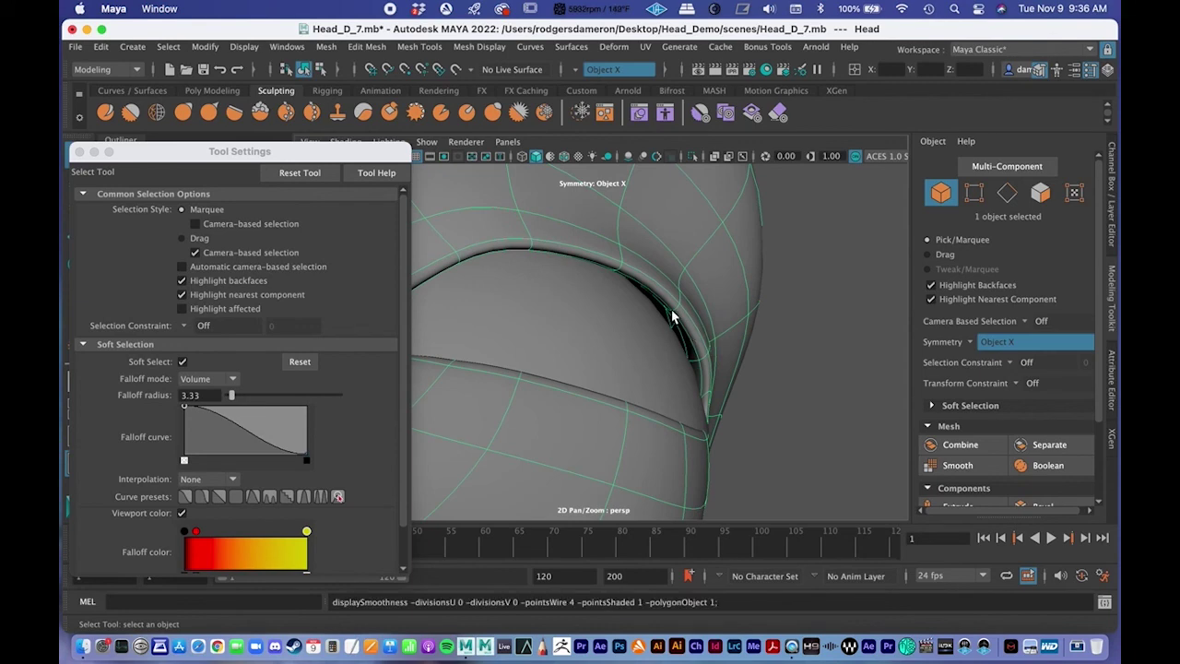
# Return the head to unsmoothed display and switch it to vertex selection
pyautogui.press('1')
pyautogui.moveTo(674, 242); pyautogui.dragTo(662, 284, button='right')
pyautogui.moveTo(608, 242); pyautogui.dragTo(609, 242, button='right')
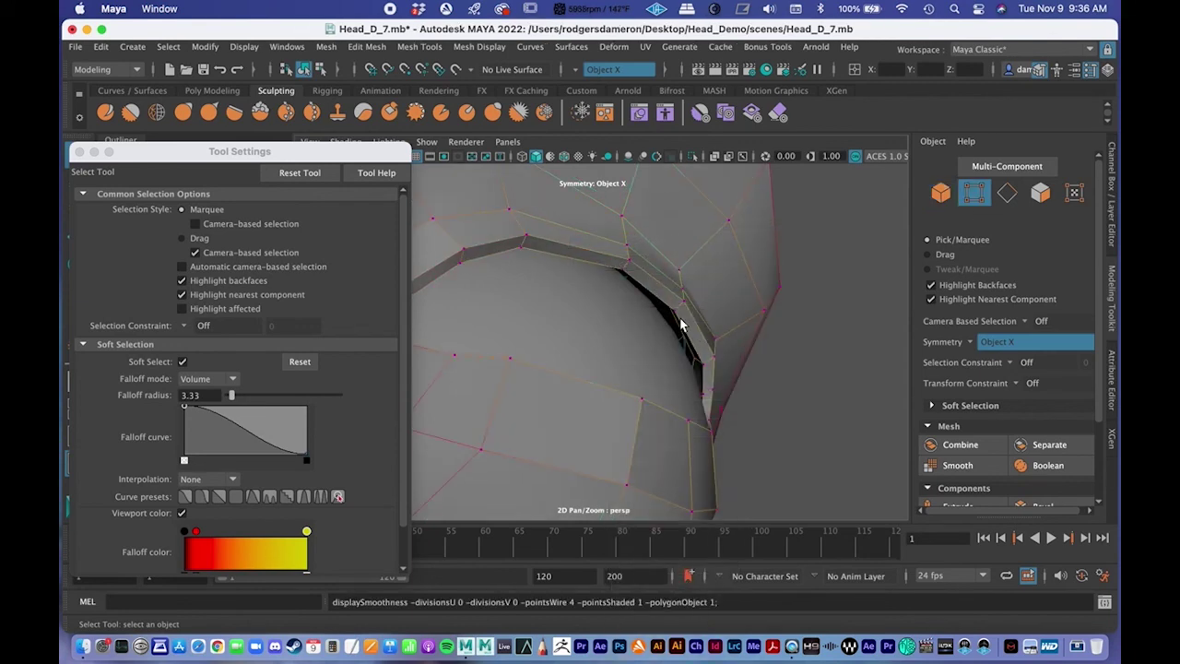
# Reduce the soft selection falloff radius to 1.33 and move the rim vertex pair on the outer half of the upper eyelid along Y
pyautogui.click(674, 316)
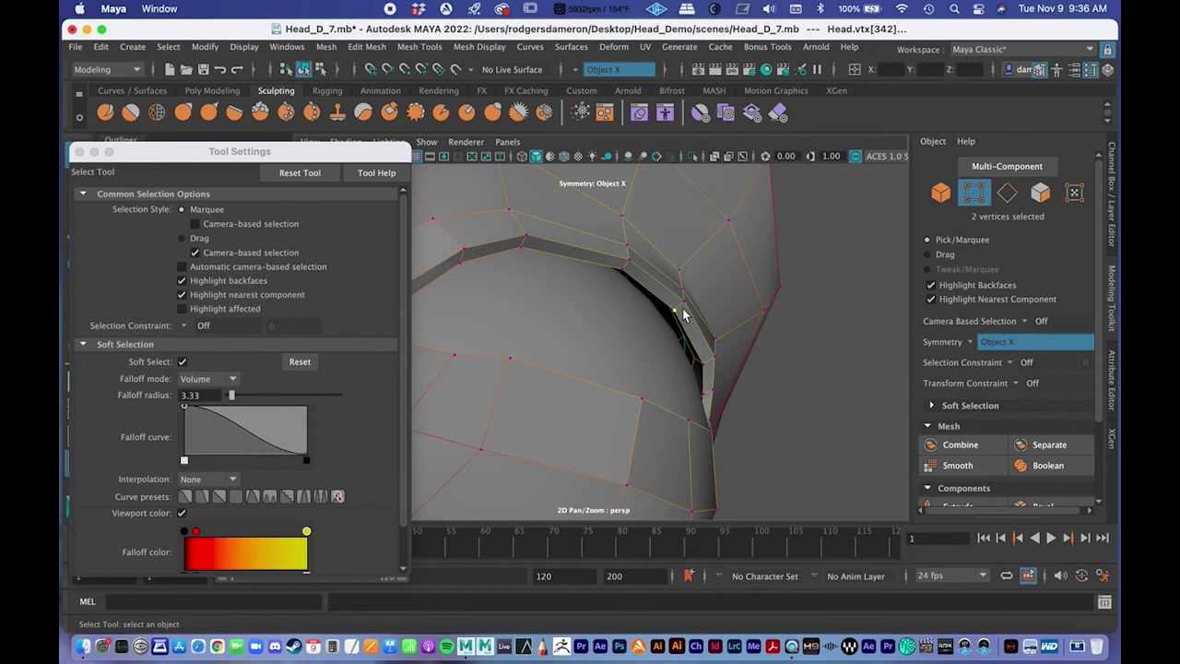
pyautogui.keyDown('shift'); pyautogui.click(690, 300); pyautogui.keyUp('shift')
pyautogui.keyDown('alt'); pyautogui.moveTo(686, 307); pyautogui.dragTo(661, 363); pyautogui.keyUp('alt')
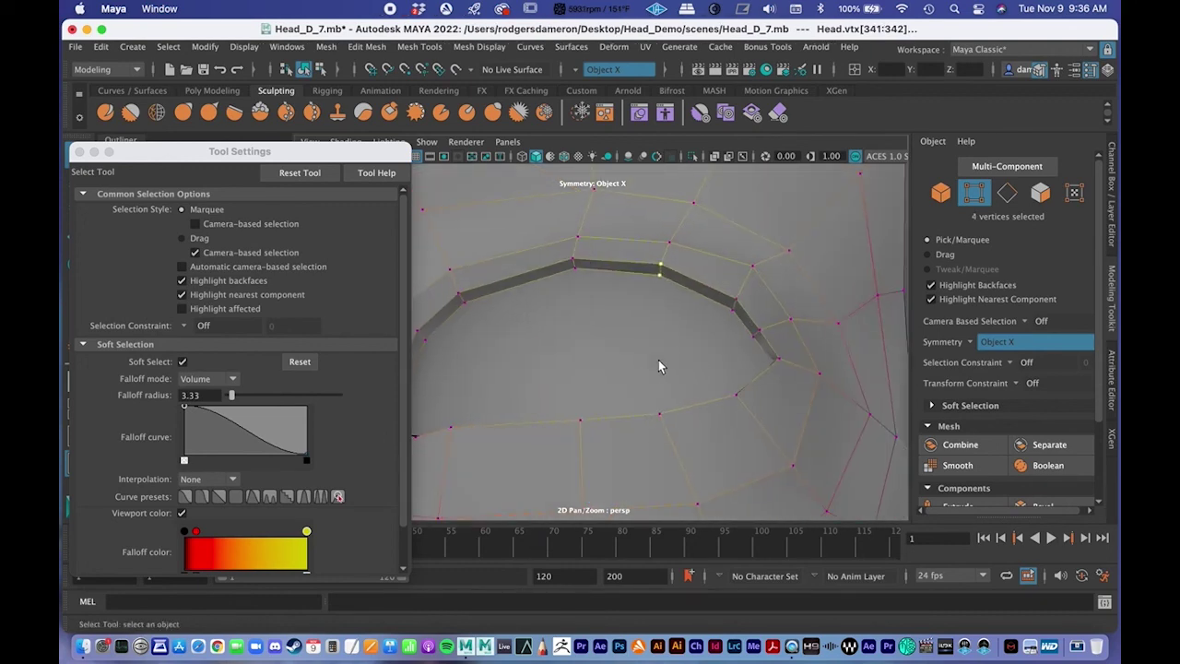
pyautogui.click(231, 397)
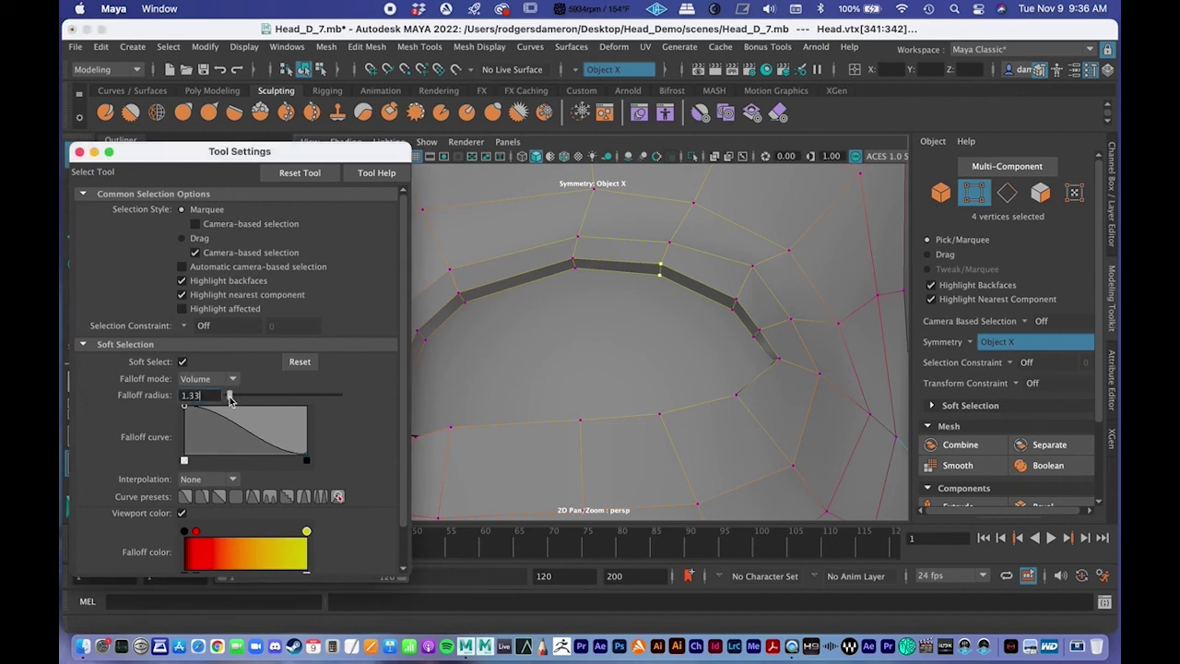
pyautogui.keyDown('alt'); pyautogui.moveTo(544, 343); pyautogui.dragTo(576, 307); pyautogui.keyUp('alt')
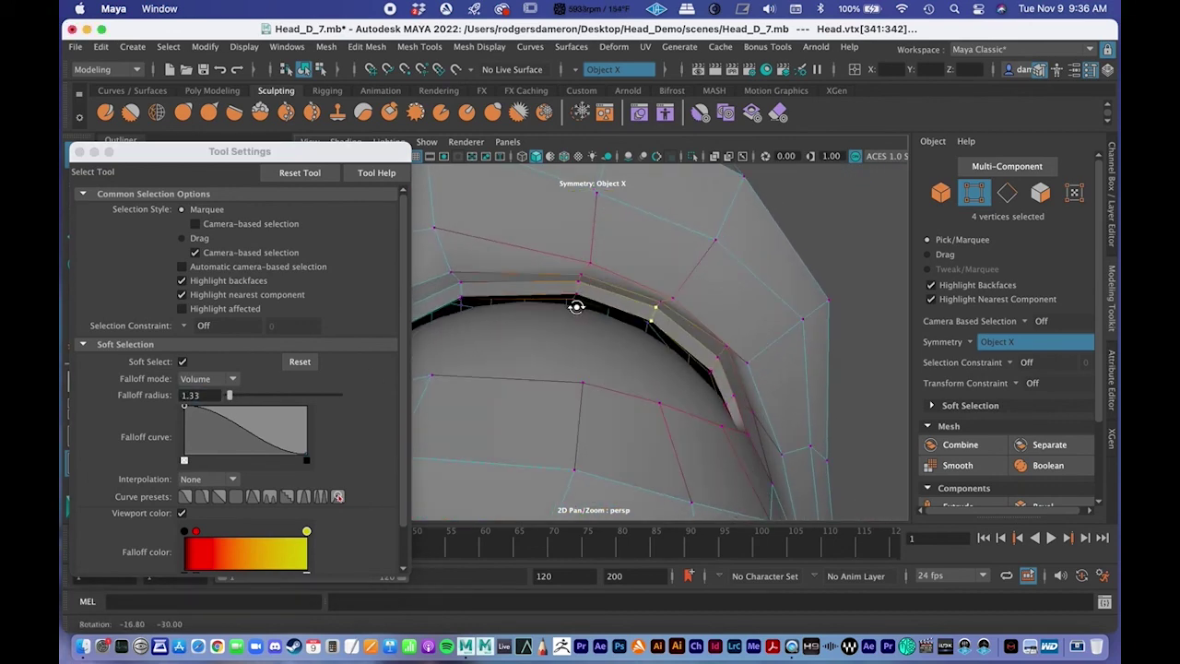
pyautogui.press('w')
pyautogui.moveTo(657, 273); pyautogui.dragTo(621, 334)
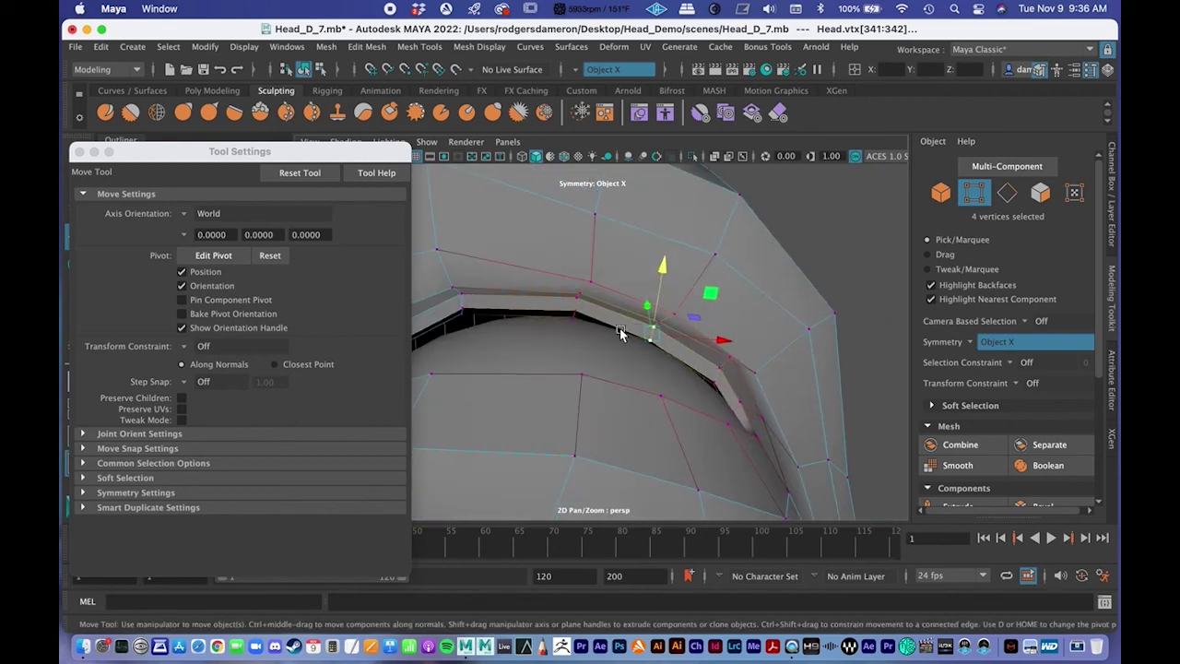
# Move the rim vertex pair on the inner half of the upper eyelid along Y toward the eyeball surface
pyautogui.click(461, 294)
pyautogui.press('q')
pyautogui.keyDown('shift'); pyautogui.click(467, 311); pyautogui.keyUp('shift')
pyautogui.keyDown('alt'); pyautogui.moveTo(489, 316); pyautogui.dragTo(601, 319); pyautogui.keyUp('alt')
pyautogui.press('w')
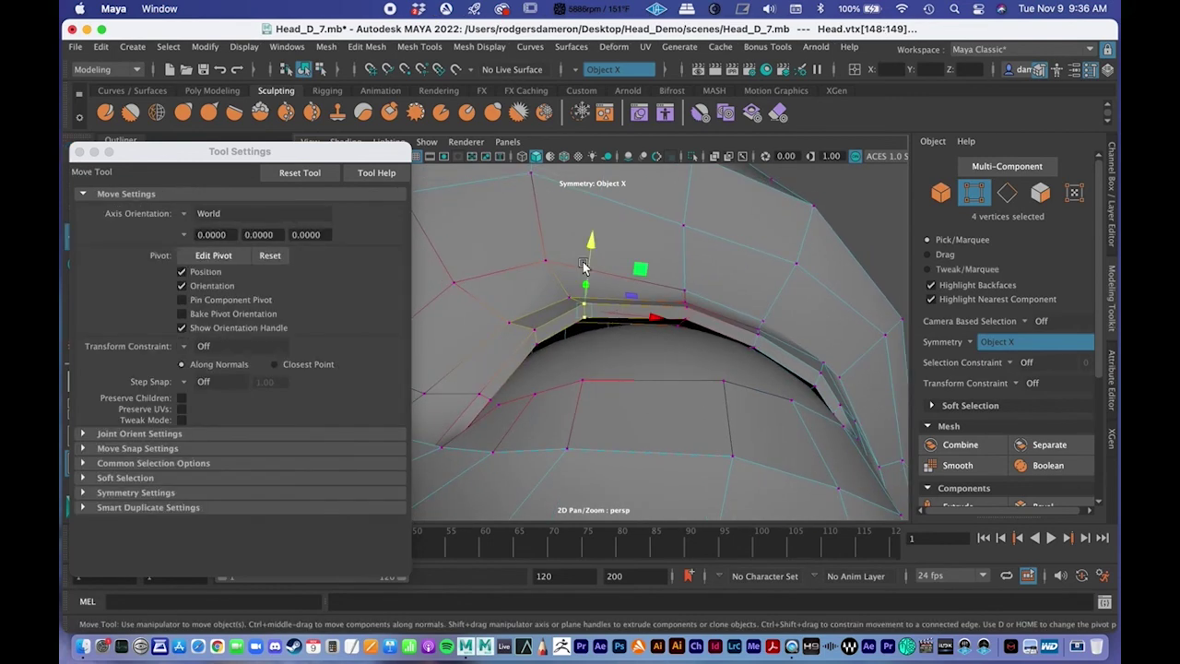
pyautogui.moveTo(595, 243); pyautogui.dragTo(622, 396)
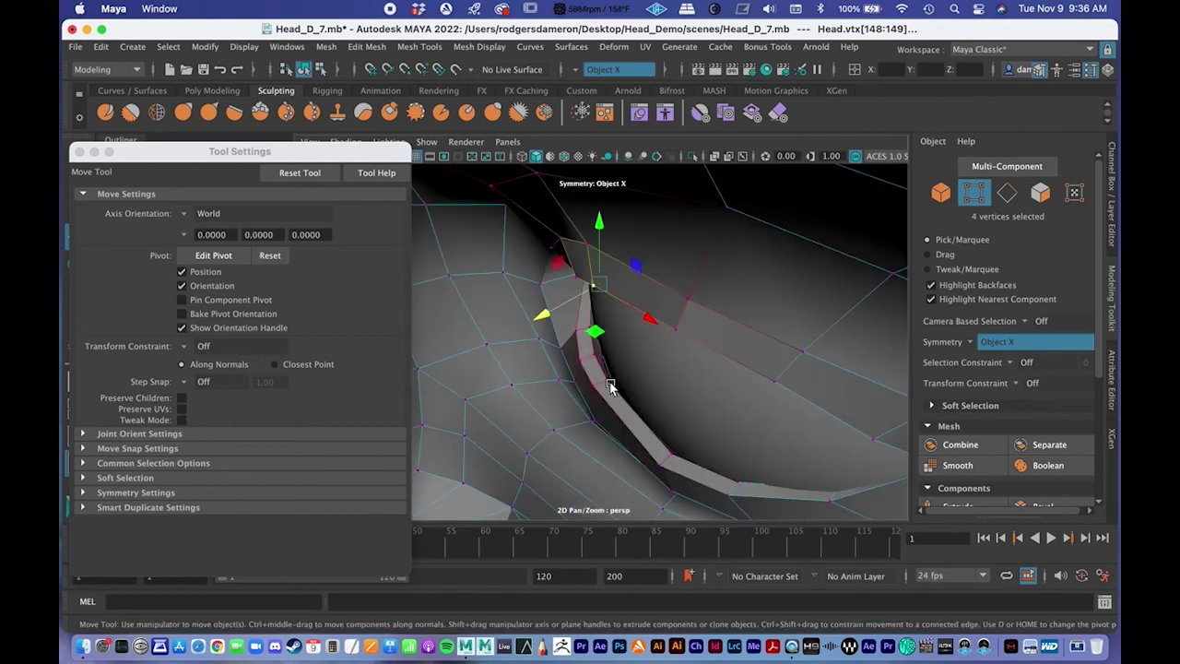
# Move the rim vertex pair on the inner half of the lower eyelid along Z
pyautogui.click(604, 384)
pyautogui.keyDown('shift'); pyautogui.click(601, 389); pyautogui.keyUp('shift')
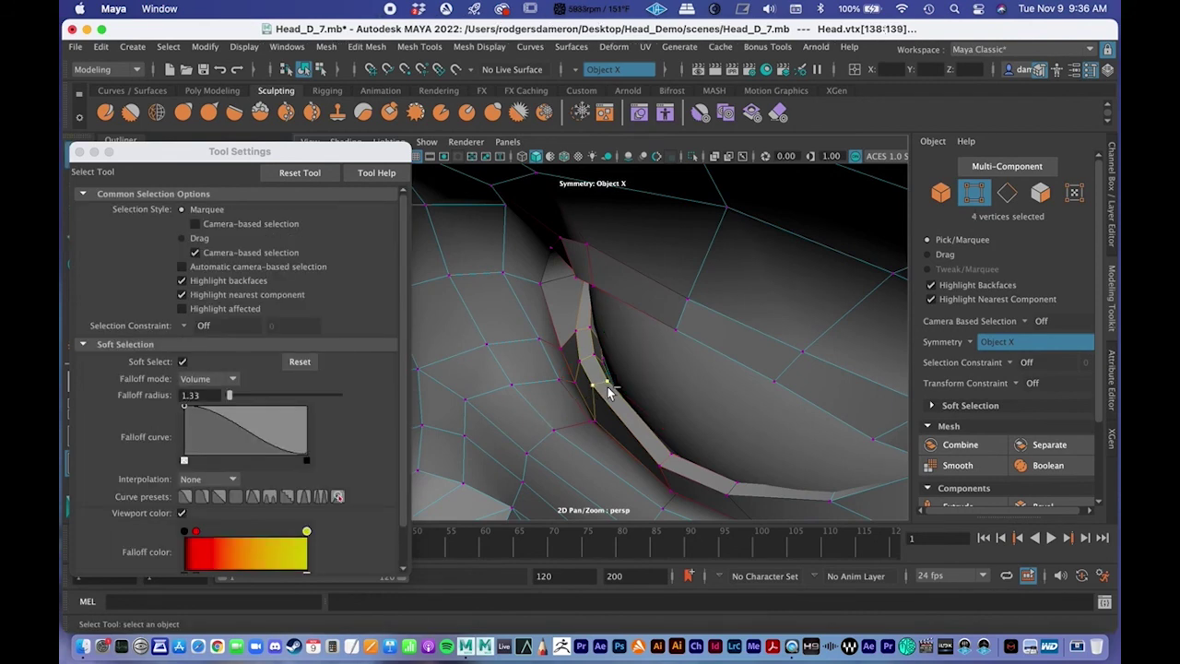
pyautogui.moveTo(548, 422); pyautogui.dragTo(651, 402)
# Move the rim vertex pair on the outer half of the lower eyelid along Z to fit the eyeball
pyautogui.click(699, 411)
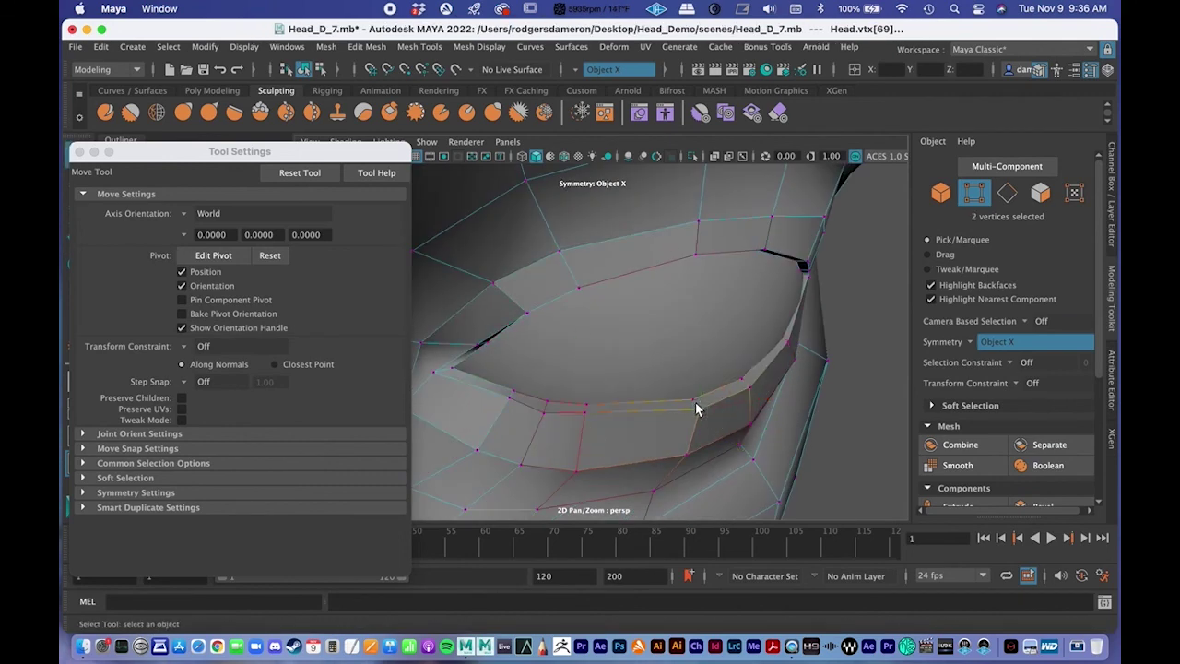
pyautogui.press('q')
pyautogui.press('w')
pyautogui.keyDown('alt'); pyautogui.moveTo(722, 413); pyautogui.dragTo(723, 435); pyautogui.keyUp('alt')
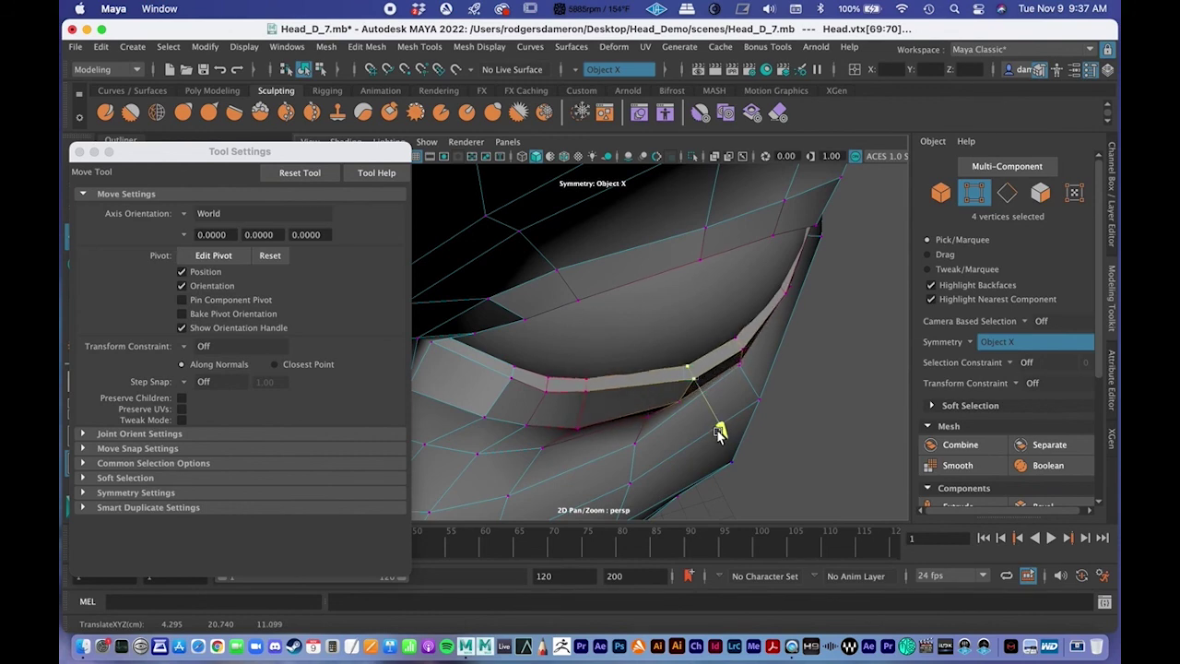
pyautogui.click(589, 395)
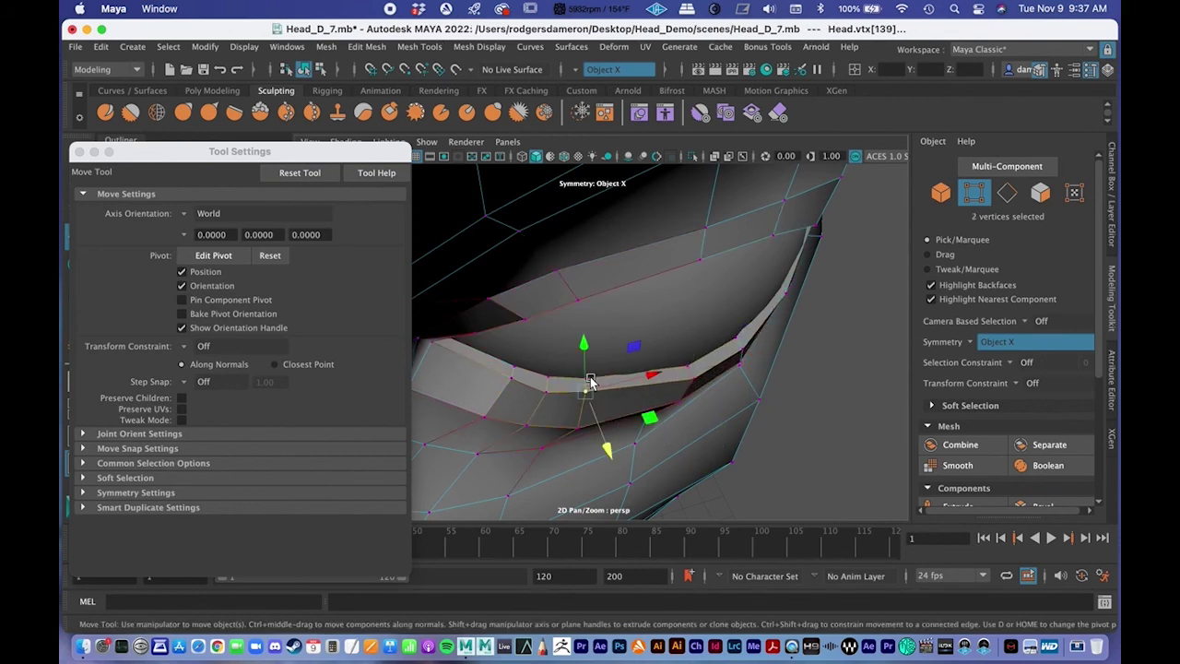
pyautogui.press('q')
pyautogui.keyDown('shift'); pyautogui.click(588, 385); pyautogui.keyUp('shift')
pyautogui.press('w')
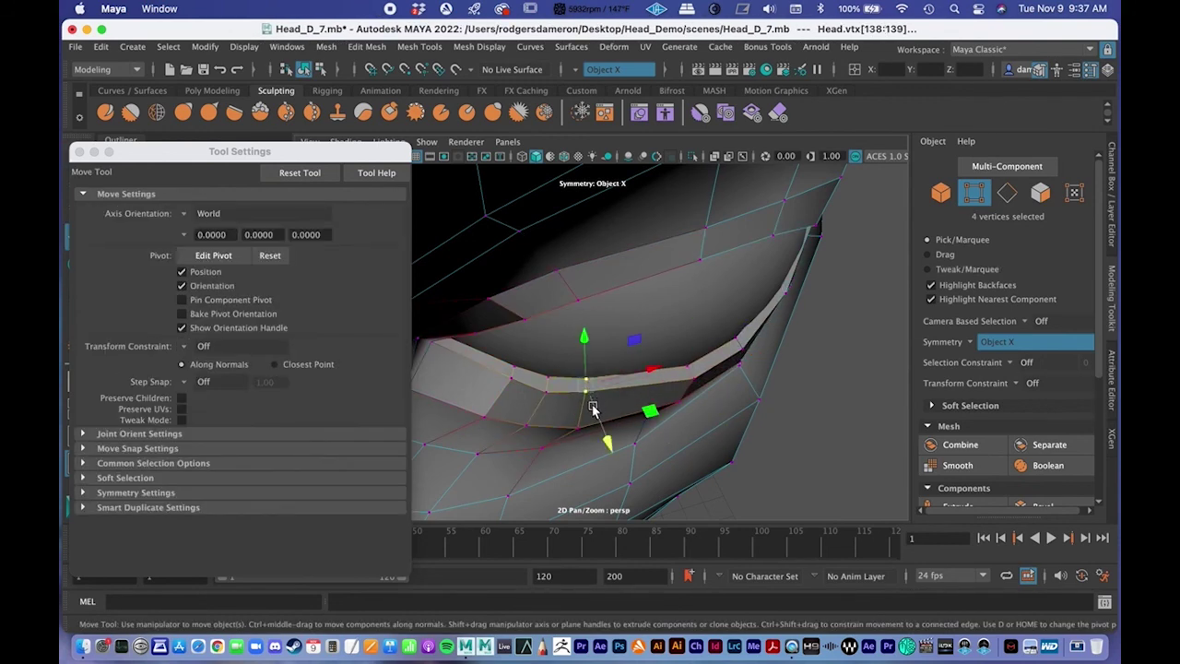
pyautogui.click(607, 429)
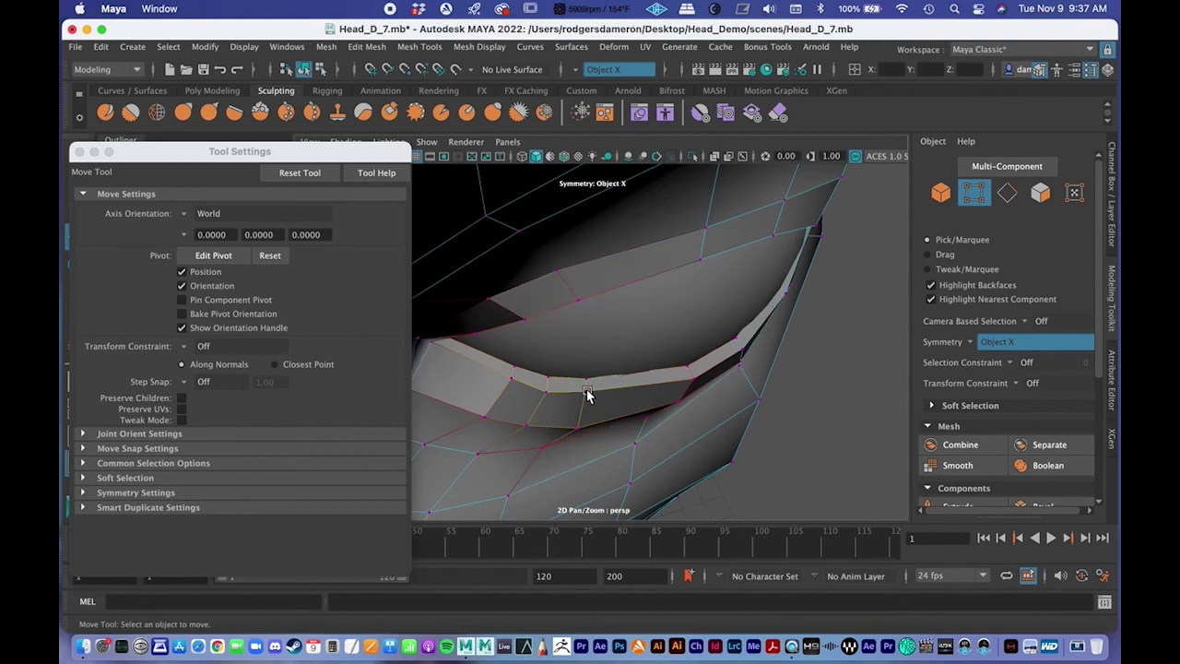
# Reselect the rim vertex pair on the inner half of the lower eyelid and refine its position along Z
pyautogui.click(587, 392)
pyautogui.press('q')
pyautogui.keyDown('shift'); pyautogui.click(588, 379); pyautogui.keyUp('shift')
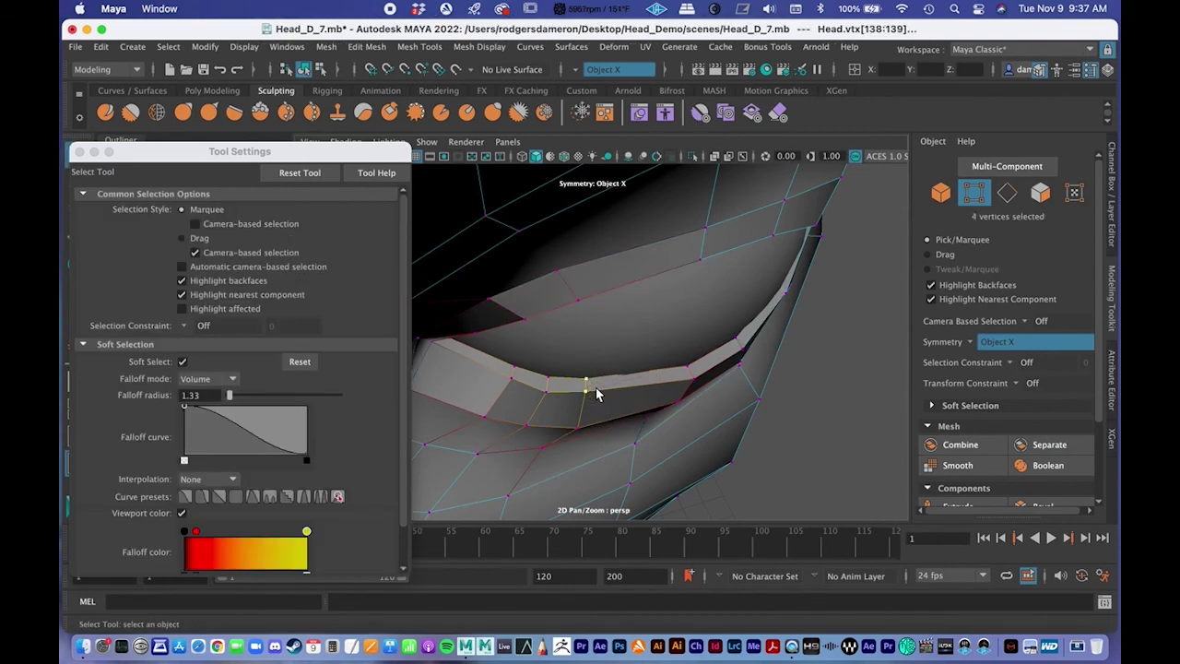
pyautogui.press('w')
pyautogui.keyDown('alt'); pyautogui.moveTo(608, 450); pyautogui.dragTo(571, 402); pyautogui.keyUp('alt')
# Adjust the eyelid rim vertex at the inner corner of the eye along Z
pyautogui.keyDown('alt'); pyautogui.moveTo(572, 402); pyautogui.dragTo(616, 437, button='right'); pyautogui.keyUp('alt')
pyautogui.keyDown('alt'); pyautogui.moveTo(616, 437); pyautogui.dragTo(627, 397, button='middle'); pyautogui.keyUp('alt')
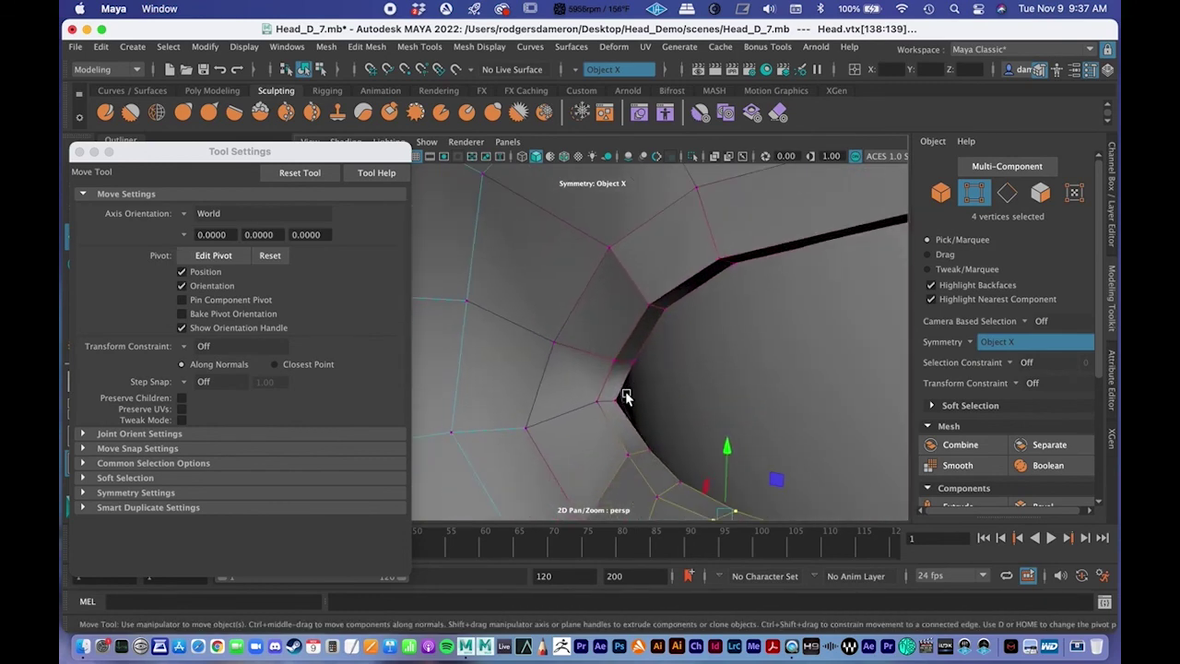
pyautogui.click(620, 404)
pyautogui.moveTo(574, 424)
pyautogui.mouseDown(button='middle')
pyautogui.moveTo(580, 416)
pyautogui.moveTo(567, 422)
pyautogui.mouseUp(button='middle')
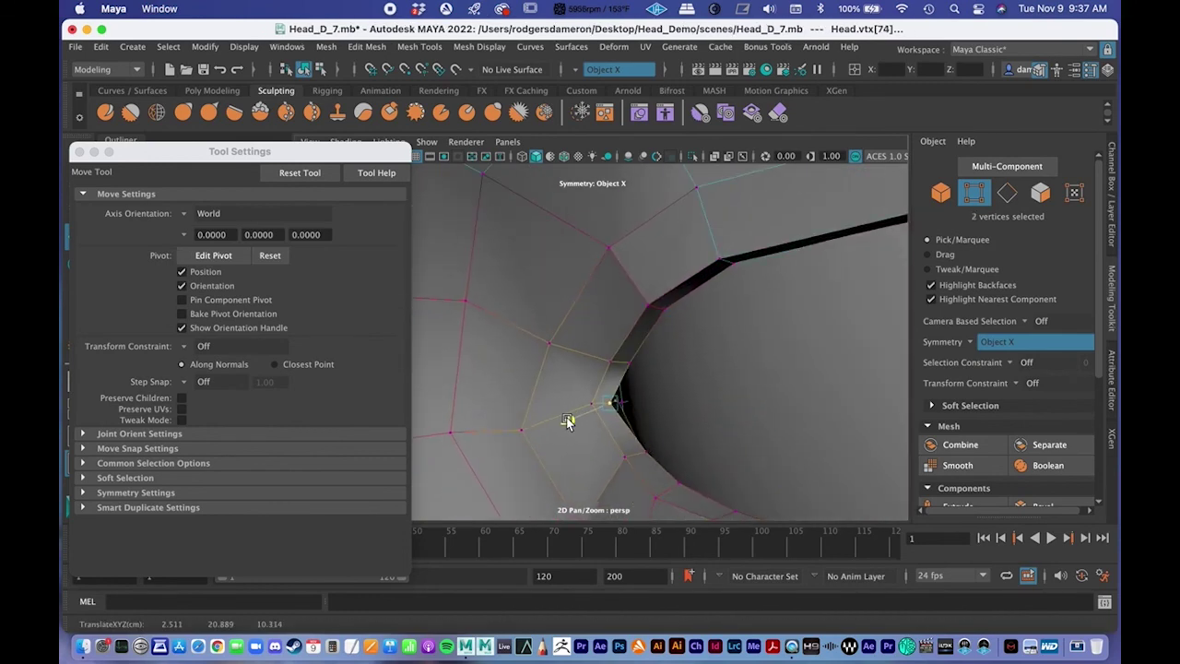
# Move the eyelid rim vertex pair just above the inner eye corner along Z
pyautogui.press('q')
pyautogui.click(616, 362)
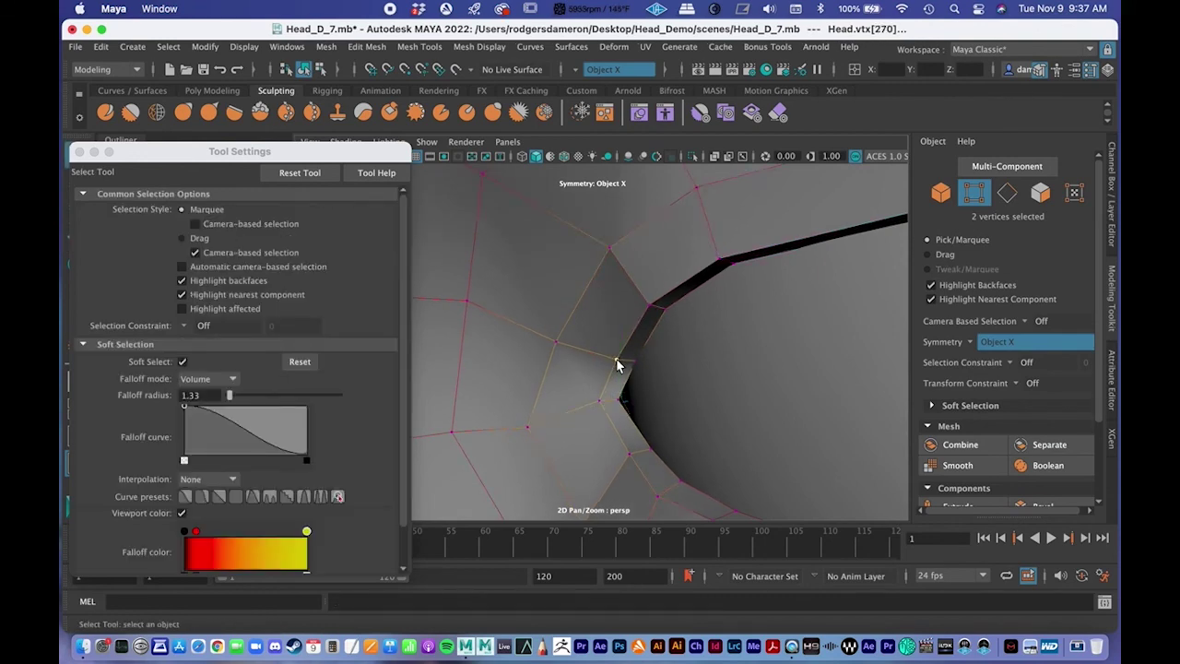
pyautogui.press('w')
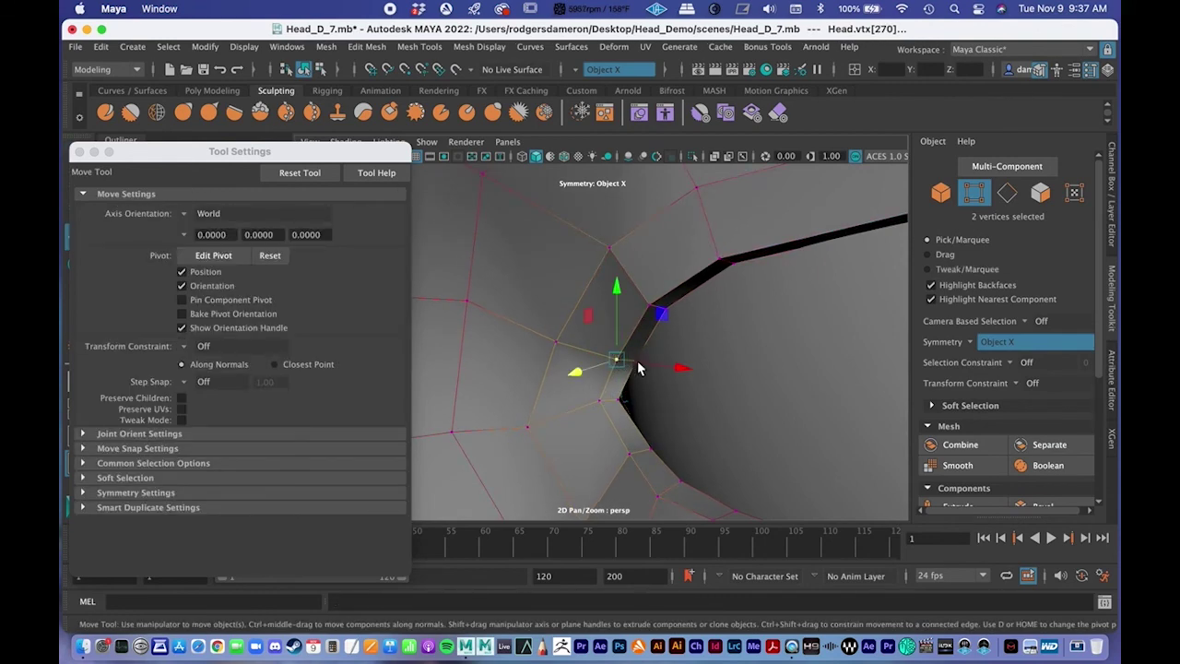
pyautogui.press('q')
pyautogui.keyDown('shift'); pyautogui.click(637, 361); pyautogui.keyUp('shift')
pyautogui.press('w')
pyautogui.moveTo(597, 375); pyautogui.dragTo(572, 384)
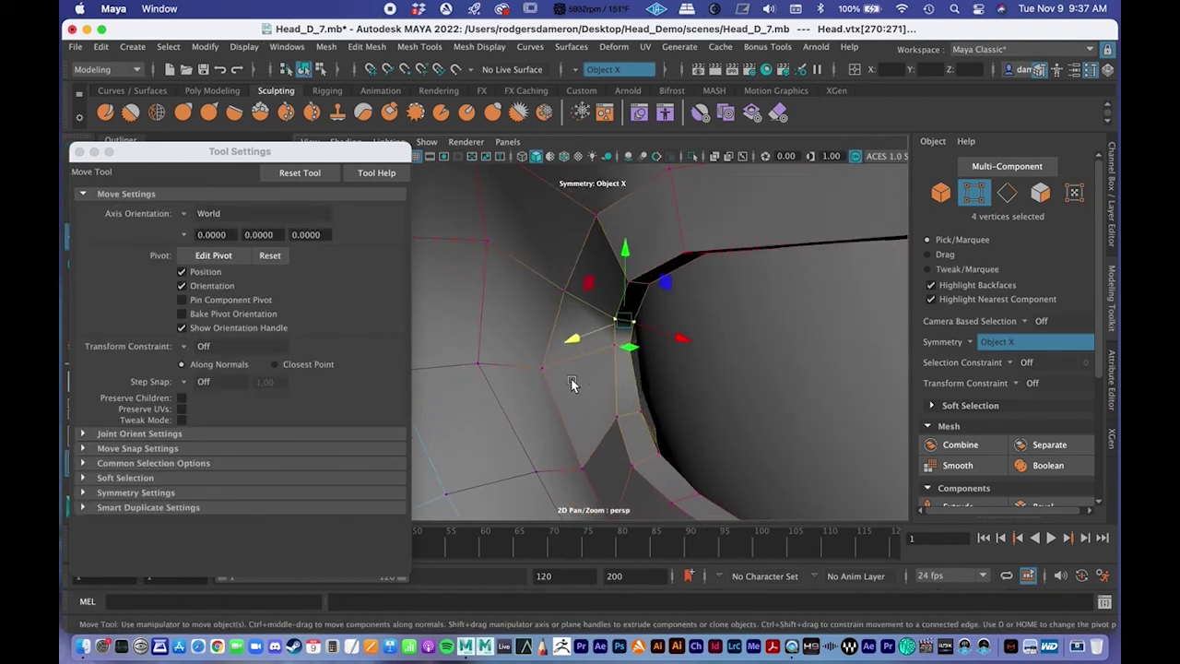
# Adjust the lower-eyelid rim vertex just below the inner eye corner along Z
pyautogui.click(637, 415)
pyautogui.moveTo(590, 441); pyautogui.dragTo(594, 430)
# Adjust the lower-eyelid rim vertex near the outer corner of the eye along Z
pyautogui.keyDown('alt'); pyautogui.moveTo(595, 431); pyautogui.dragTo(794, 326); pyautogui.keyUp('alt')
pyautogui.keyDown('alt'); pyautogui.moveTo(795, 325); pyautogui.dragTo(711, 352, button='right'); pyautogui.keyUp('alt')
pyautogui.keyDown('alt'); pyautogui.moveTo(711, 356); pyautogui.dragTo(774, 343); pyautogui.keyUp('alt')
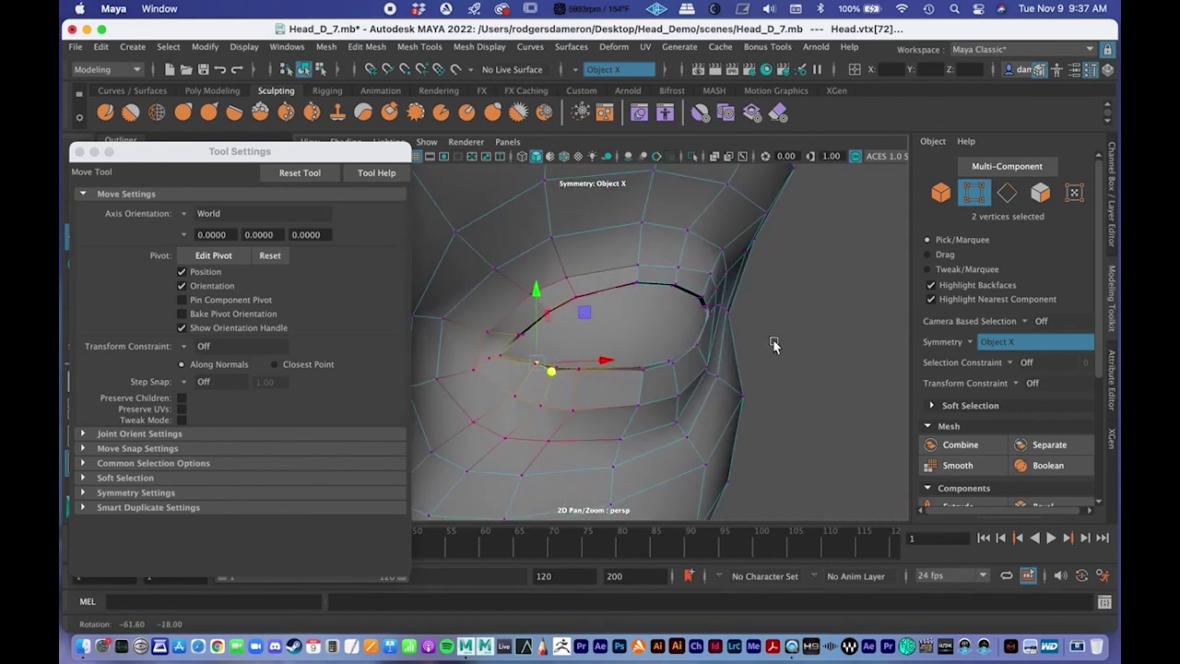
pyautogui.keyDown('alt'); pyautogui.moveTo(650, 395); pyautogui.dragTo(703, 393, button='right'); pyautogui.keyUp('alt')
pyautogui.keyDown('alt'); pyautogui.moveTo(769, 391); pyautogui.dragTo(689, 389, button='middle'); pyautogui.keyUp('alt')
pyautogui.click(698, 346)
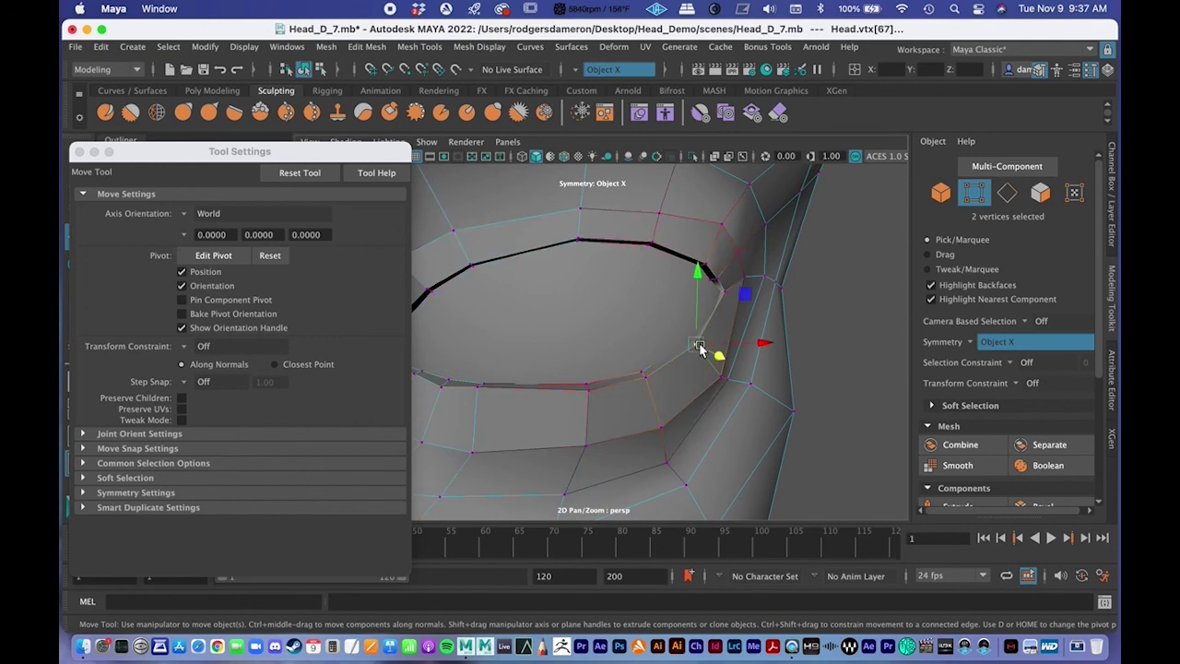
pyautogui.moveTo(714, 356); pyautogui.dragTo(720, 359)
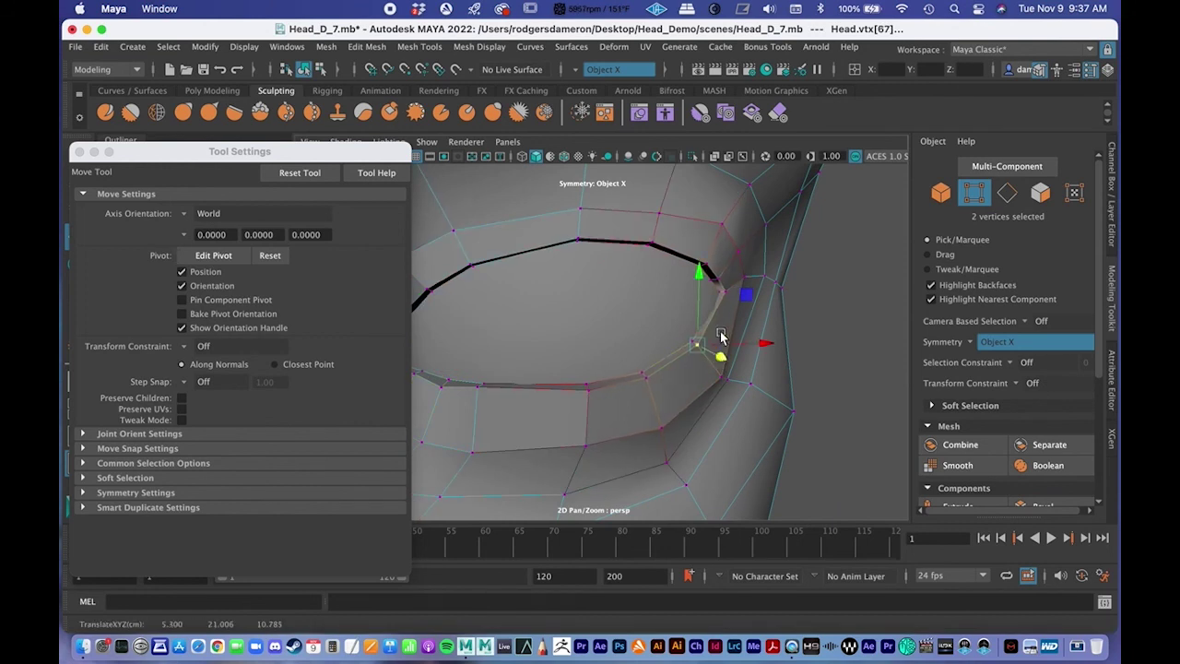
# Try to adjust the lower-eyelid rim vertex near the outer corner of the eye along Z
pyautogui.scroll(5, 692, 353)
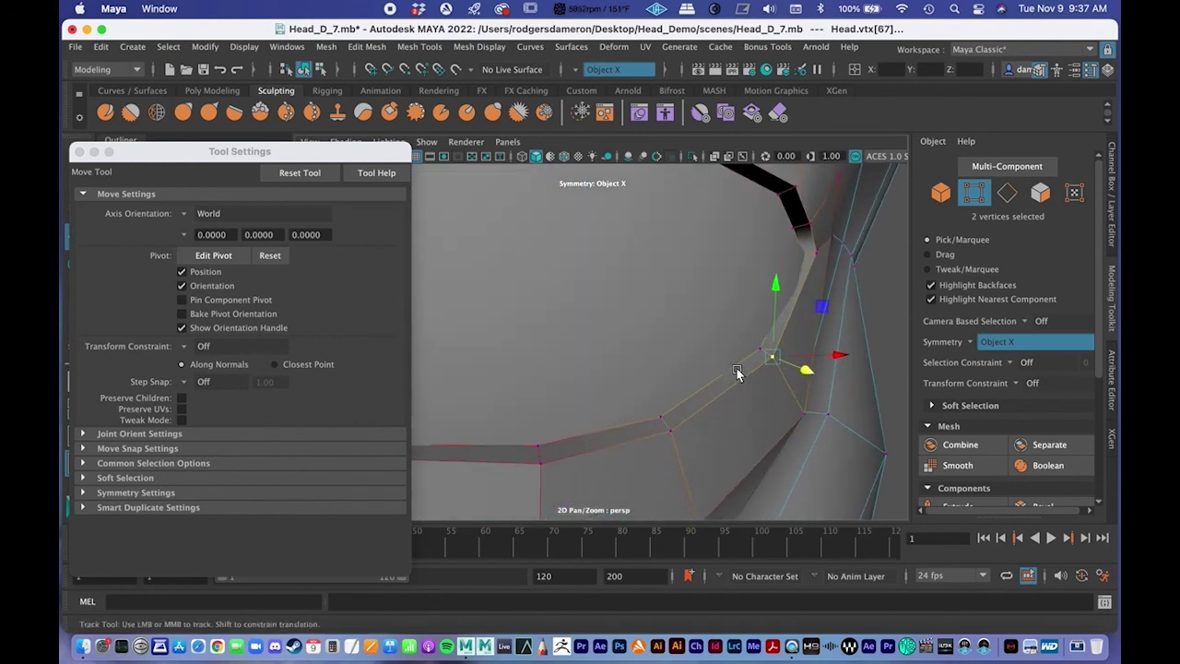
pyautogui.moveTo(720, 355); pyautogui.dragTo(747, 361)
pyautogui.hotkey('ctrl', 'z')
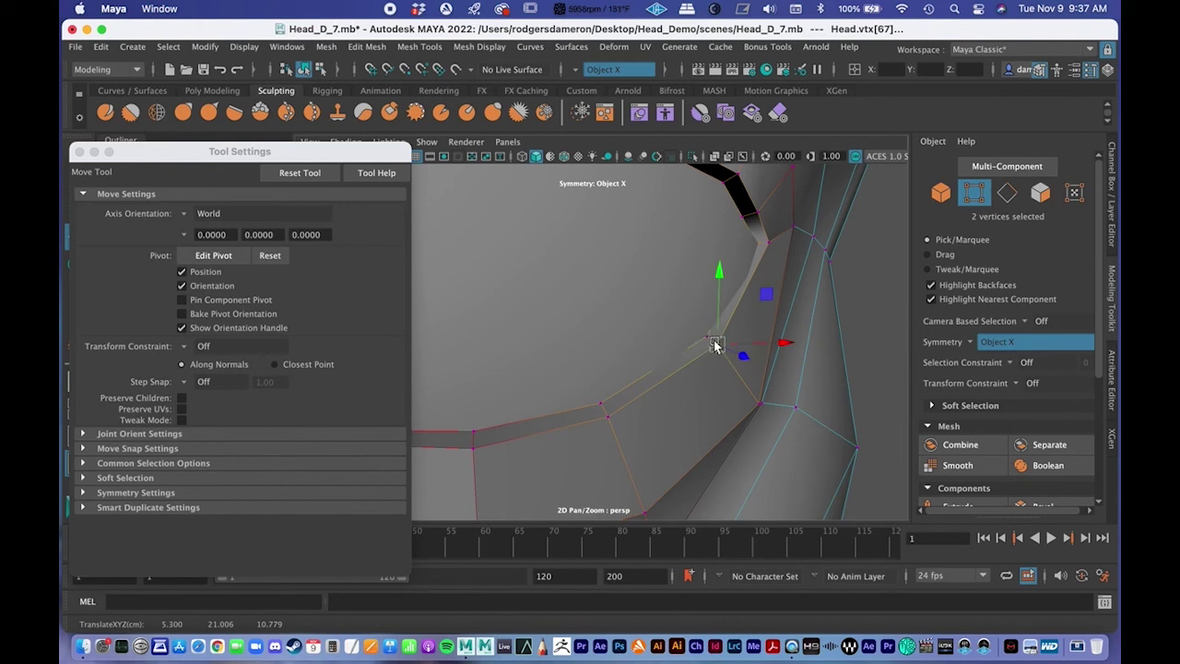
# Inspect the eyelid rim vertices at and just below the outer eye corner for their fit against the eyeball
pyautogui.press('q')
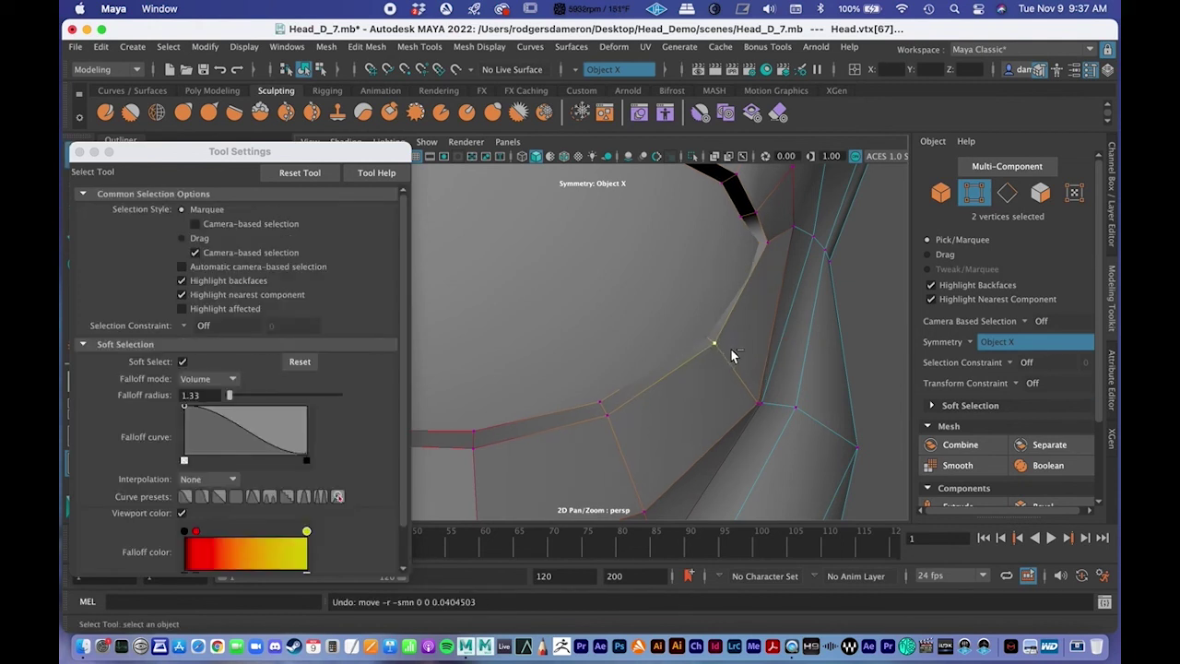
pyautogui.keyDown('shift'); pyautogui.click(708, 338); pyautogui.keyUp('shift')
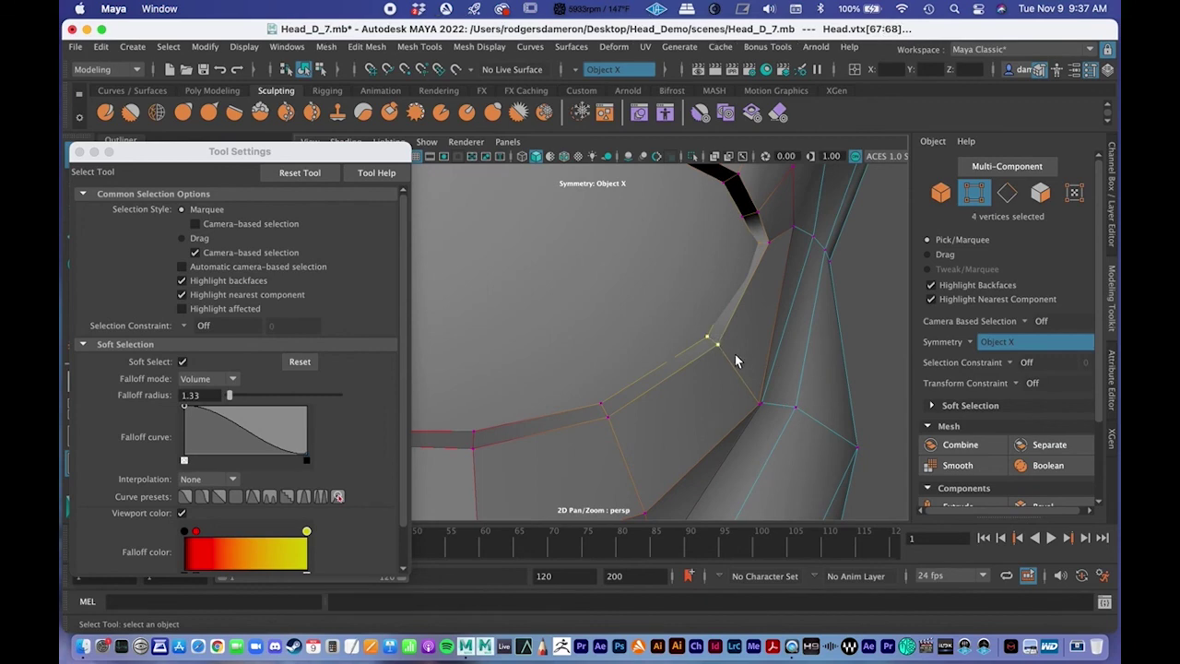
pyautogui.keyDown('alt'); pyautogui.moveTo(734, 356); pyautogui.dragTo(741, 388, button='right'); pyautogui.keyUp('alt')
pyautogui.keyDown('alt'); pyautogui.moveTo(764, 366); pyautogui.dragTo(748, 356); pyautogui.keyUp('alt')
pyautogui.keyDown('alt'); pyautogui.moveTo(811, 306); pyautogui.dragTo(740, 337, button='middle'); pyautogui.keyUp('alt')
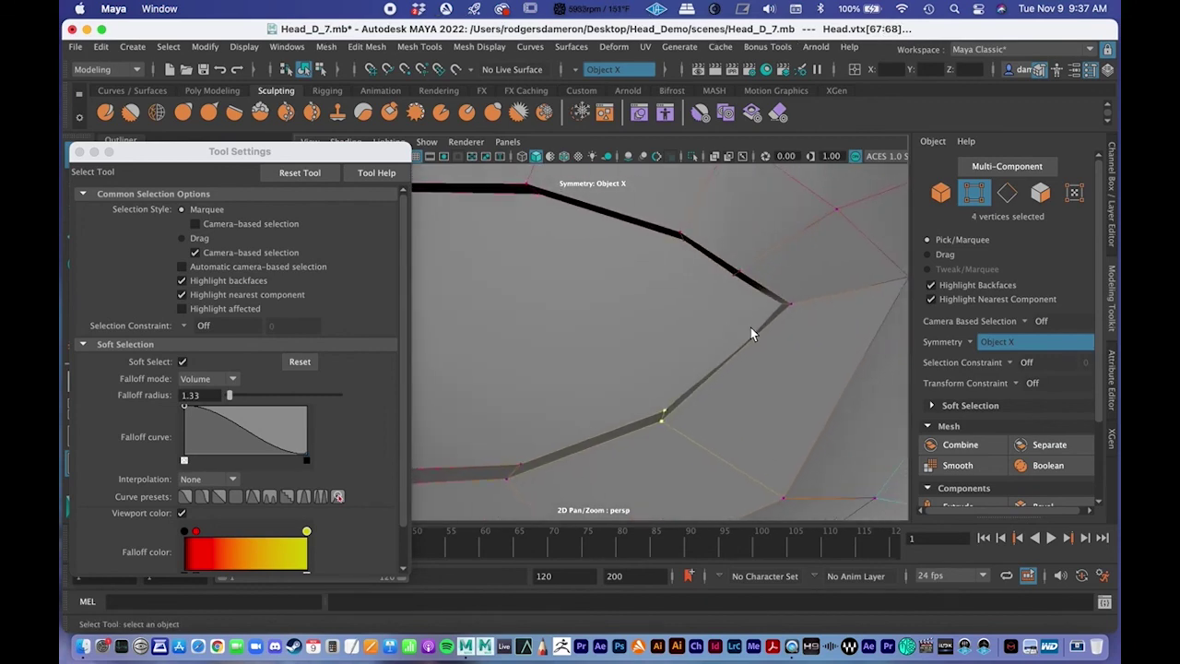
pyautogui.click(789, 304)
pyautogui.keyDown('alt'); pyautogui.moveTo(789, 308); pyautogui.dragTo(645, 344); pyautogui.keyUp('alt')
pyautogui.press('w')
pyautogui.keyDown('alt'); pyautogui.moveTo(645, 345); pyautogui.dragTo(529, 317, button='right'); pyautogui.keyUp('alt')
pyautogui.keyDown('alt'); pyautogui.moveTo(529, 317); pyautogui.dragTo(642, 336); pyautogui.keyUp('alt')
pyautogui.press('q')
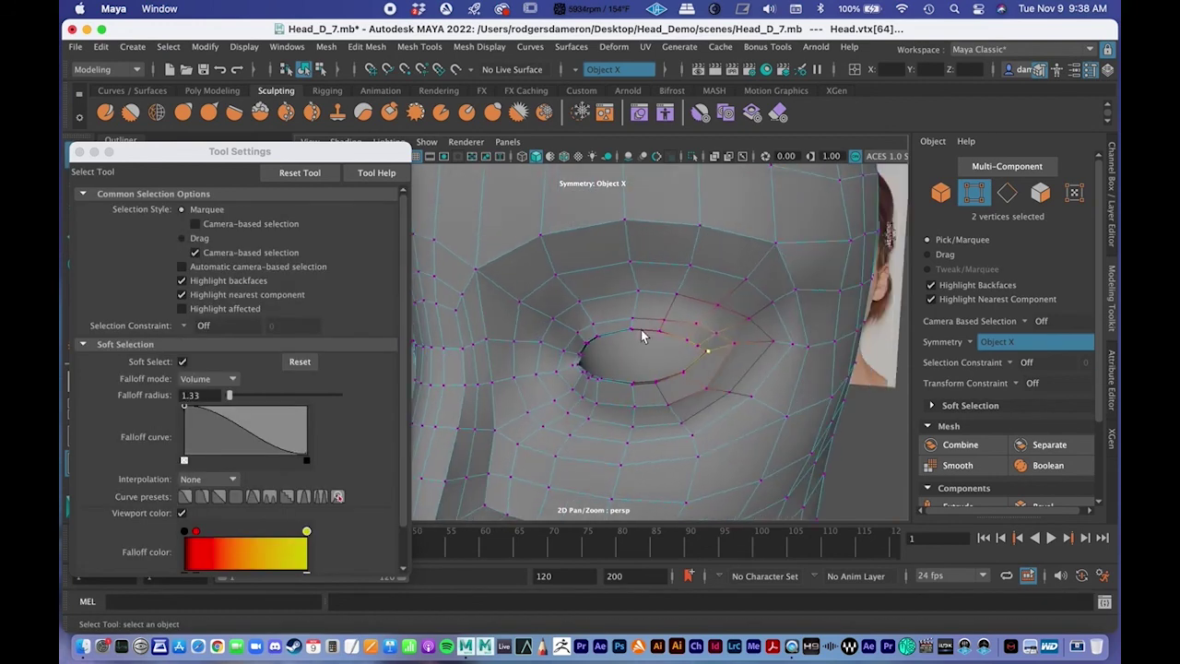
# Return the head mesh to object selection and turn on its smooth mesh preview
pyautogui.rightClick(634, 311)
pyautogui.moveTo(711, 229); pyautogui.dragTo(713, 230, button='right')
pyautogui.keyDown('alt'); pyautogui.moveTo(708, 316); pyautogui.dragTo(599, 337); pyautogui.keyUp('alt')
pyautogui.keyDown('alt'); pyautogui.moveTo(695, 334); pyautogui.dragTo(582, 337, button='right'); pyautogui.keyUp('alt')
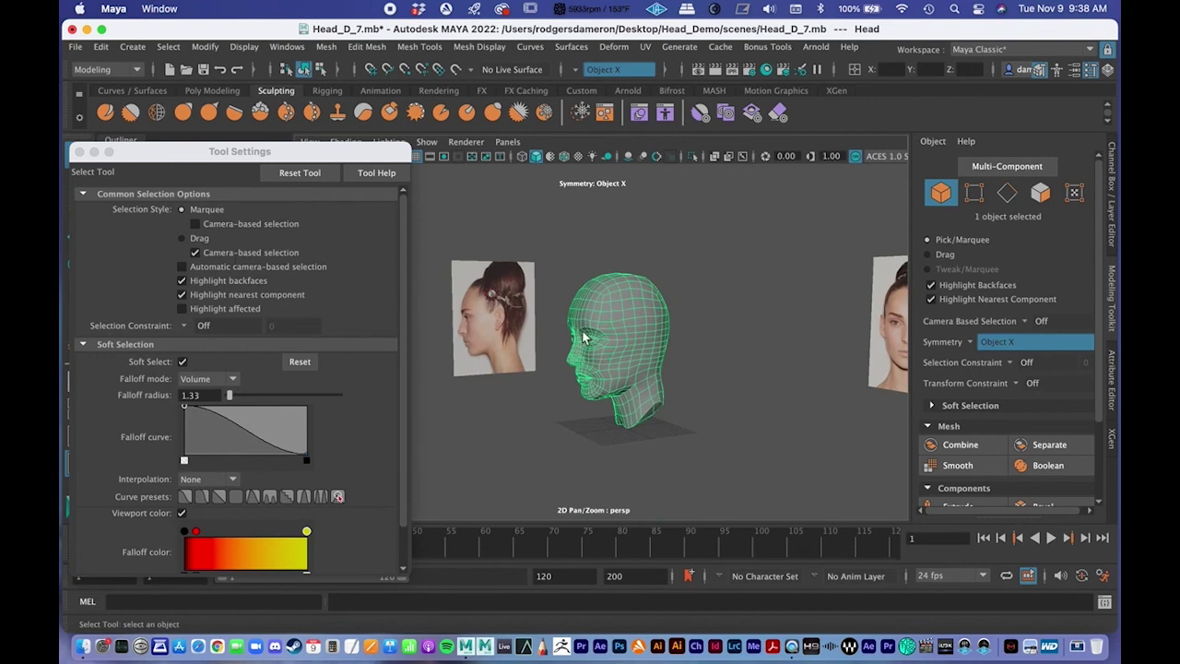
pyautogui.click(772, 366)
pyautogui.scroll(10, 772, 366)
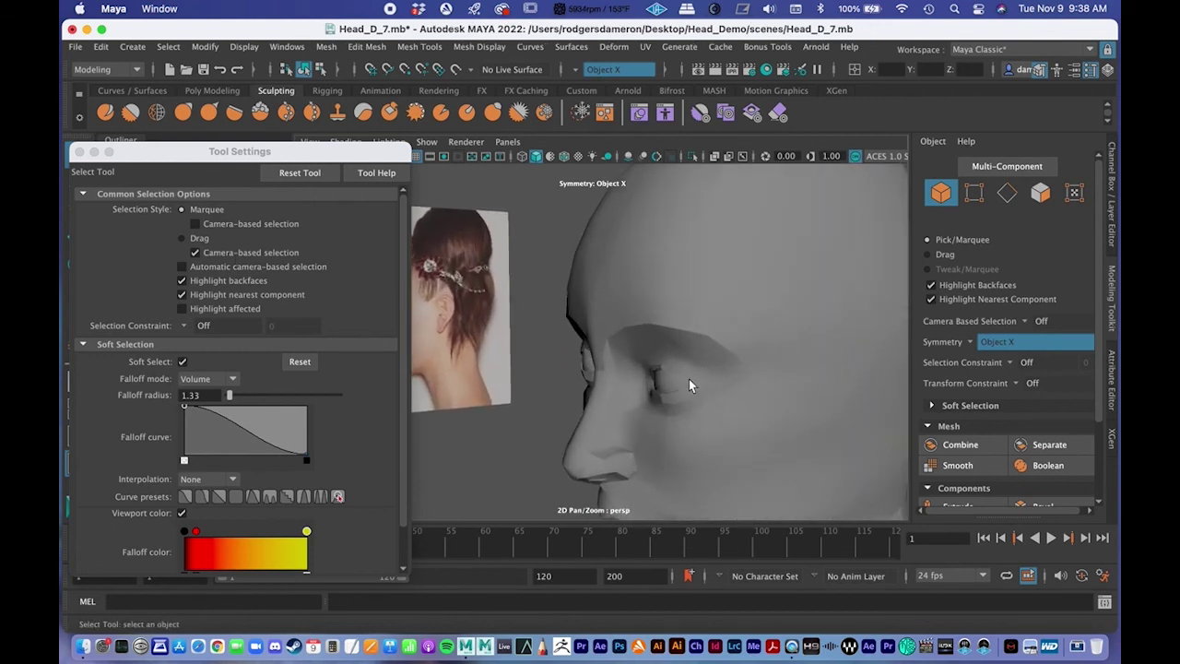
pyautogui.keyDown('alt'); pyautogui.moveTo(688, 379); pyautogui.dragTo(705, 301); pyautogui.keyUp('alt')
pyautogui.click(681, 329)
pyautogui.press('3')
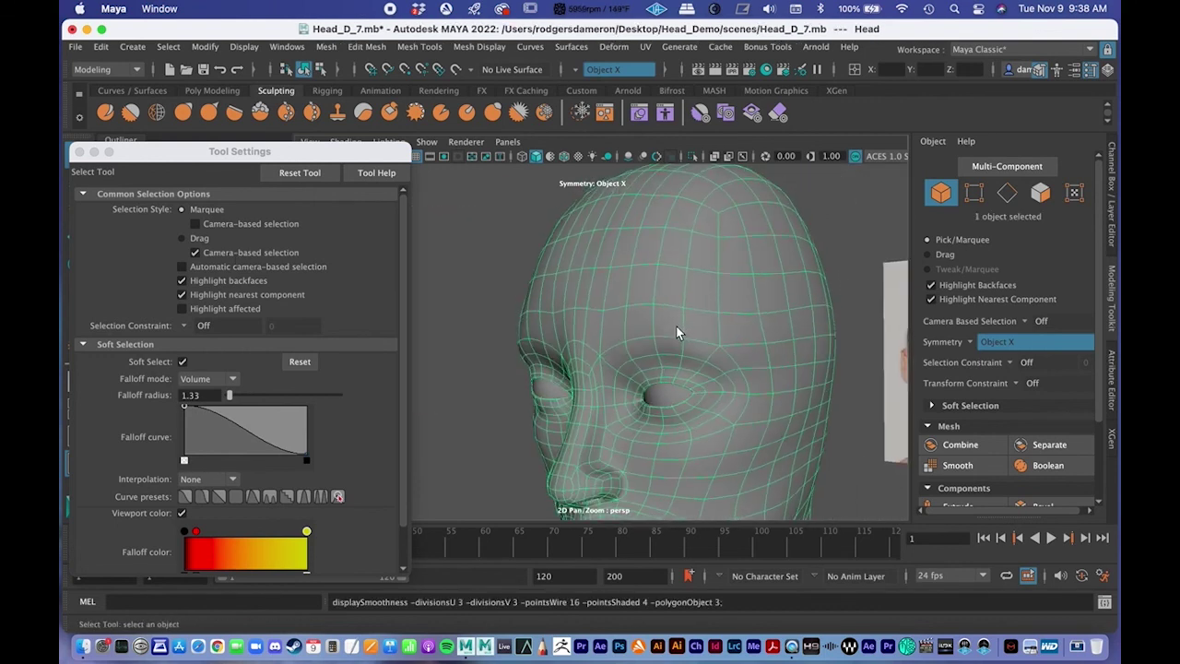
# Inspect the smoothed head from the front, the three-quarter angle and below in the perspective view
pyautogui.keyDown('alt'); pyautogui.moveTo(809, 283); pyautogui.dragTo(709, 296); pyautogui.keyUp('alt')
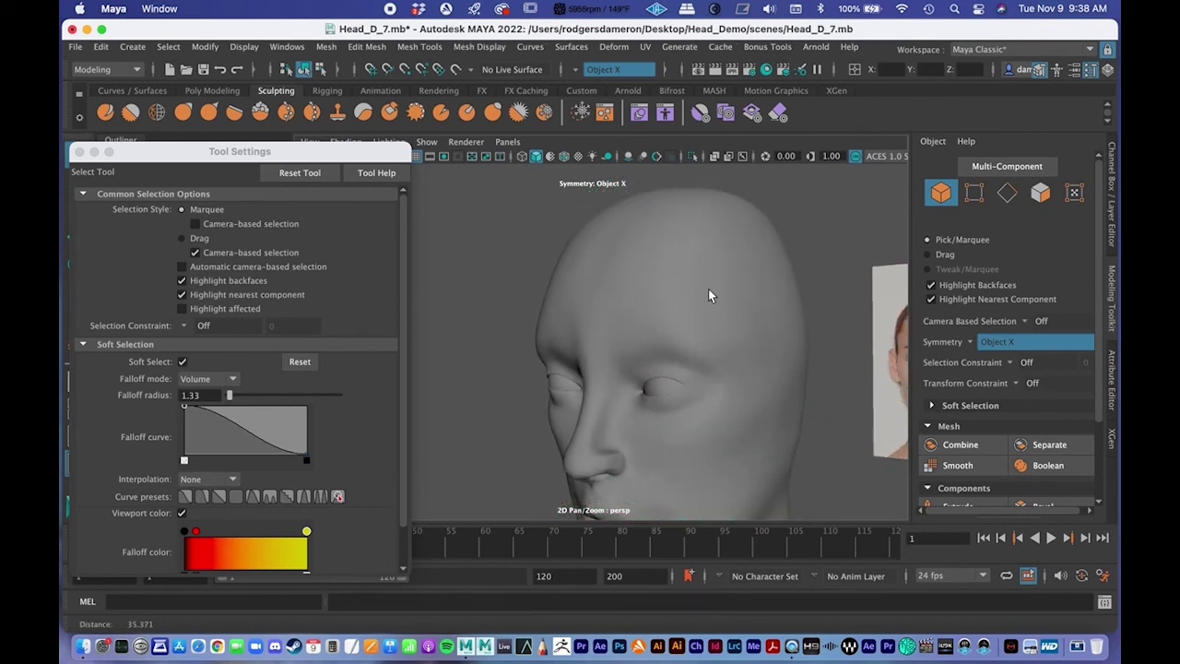
pyautogui.keyDown('alt'); pyautogui.moveTo(607, 323); pyautogui.dragTo(606, 273); pyautogui.keyUp('alt')
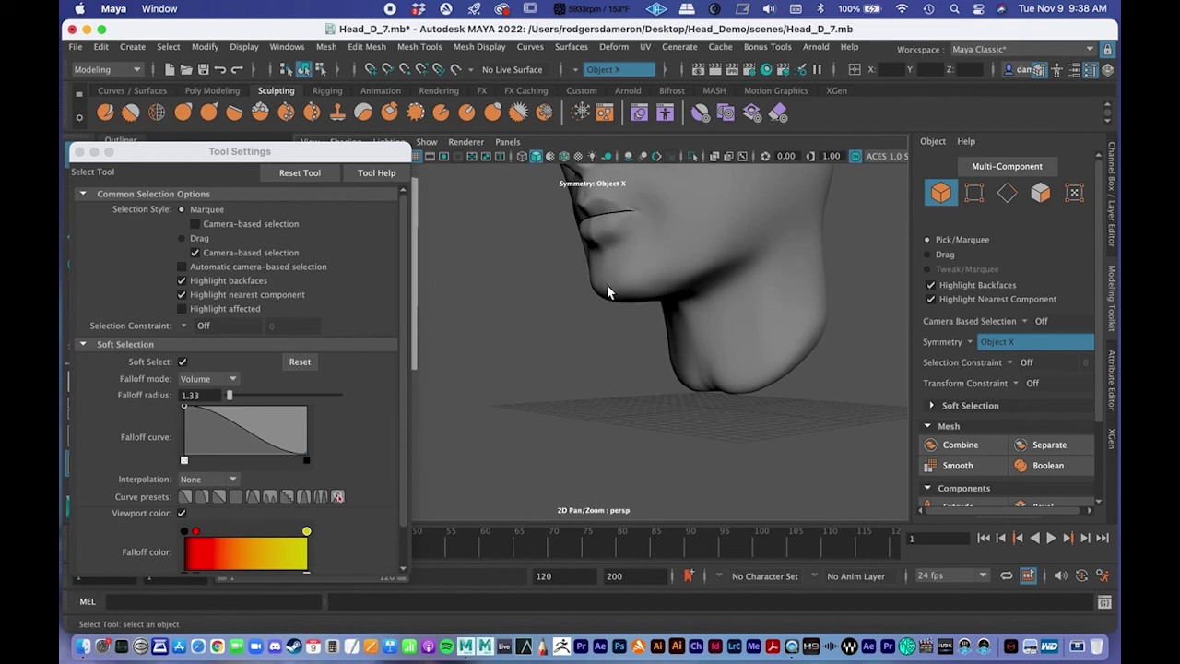
pyautogui.keyDown('alt'); pyautogui.moveTo(682, 289); pyautogui.dragTo(646, 380); pyautogui.keyUp('alt')
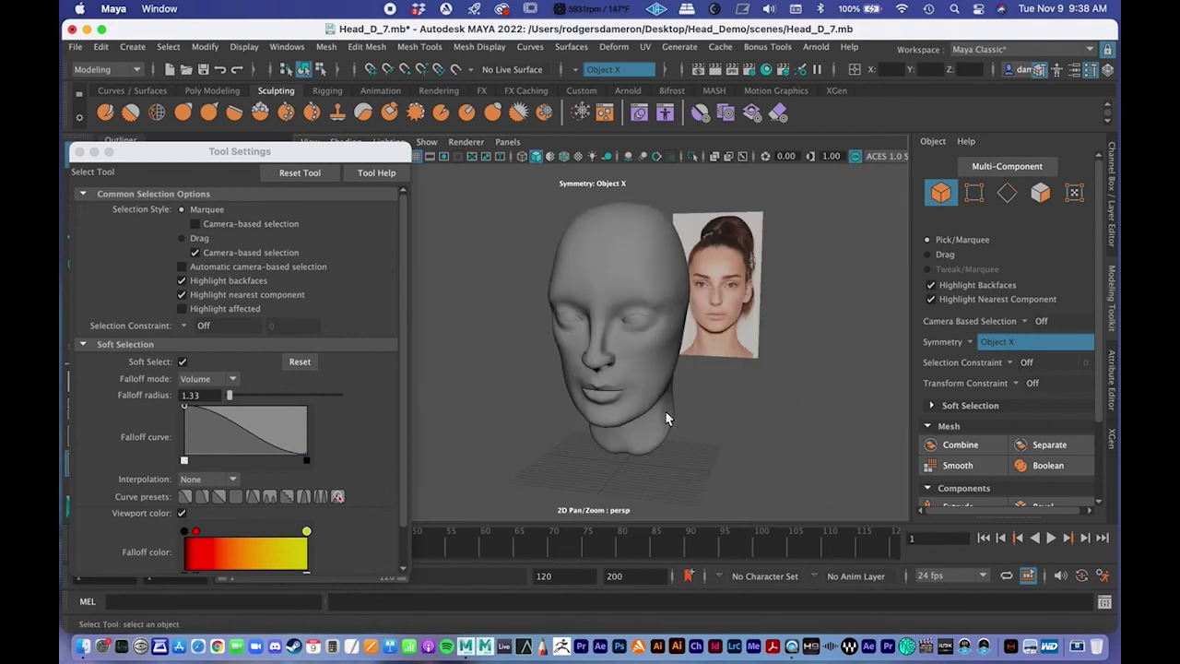
pyautogui.keyDown('alt'); pyautogui.moveTo(647, 380); pyautogui.dragTo(795, 403, button='right'); pyautogui.keyUp('alt')
pyautogui.keyDown('alt'); pyautogui.moveTo(796, 403); pyautogui.dragTo(656, 356); pyautogui.keyUp('alt')
pyautogui.keyDown('alt'); pyautogui.moveTo(656, 356); pyautogui.dragTo(525, 306, button='right'); pyautogui.keyUp('alt')
pyautogui.keyDown('alt'); pyautogui.moveTo(525, 306); pyautogui.dragTo(600, 311); pyautogui.keyUp('alt')
pyautogui.click(613, 318)
pyautogui.moveTo(613, 318)
pyautogui.keyDown('alt'); pyautogui.mouseDown(button='right')
pyautogui.moveTo(811, 390)
pyautogui.moveTo(615, 341)
pyautogui.mouseUp(button='right'); pyautogui.keyUp('alt')
pyautogui.keyDown('alt'); pyautogui.moveTo(614, 341); pyautogui.dragTo(634, 342); pyautogui.keyUp('alt')
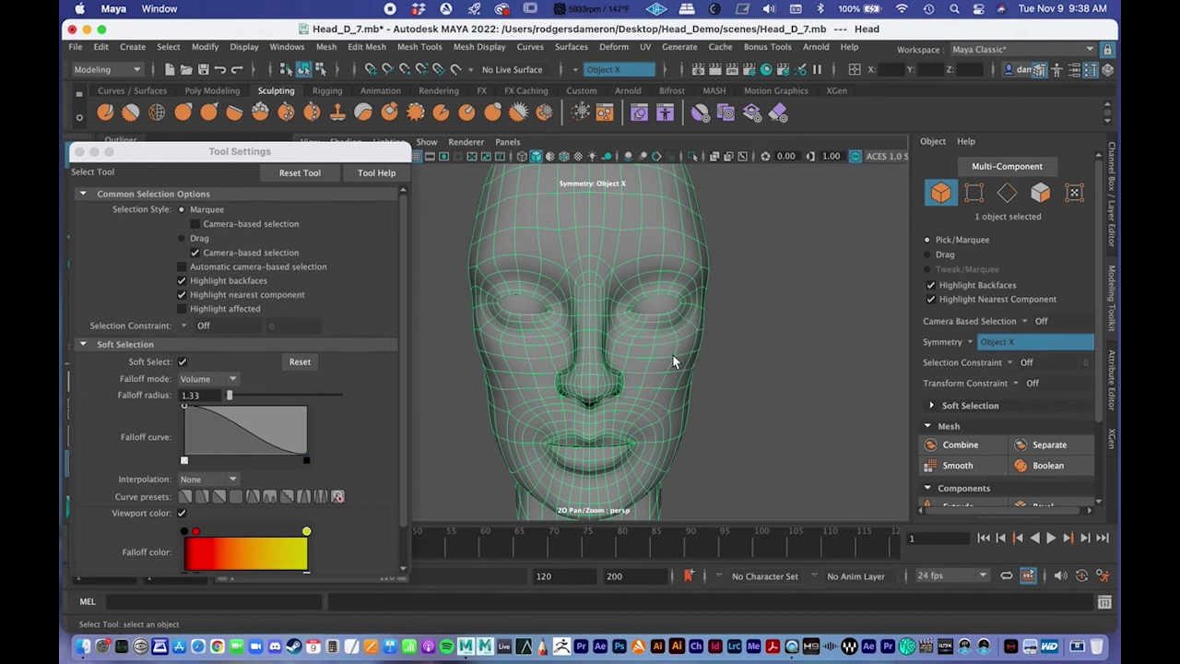
# Clear the head selection and save the scene
pyautogui.keyDown('alt'); pyautogui.moveTo(719, 320); pyautogui.dragTo(482, 300, button='right'); pyautogui.keyUp('alt')
pyautogui.keyDown('alt'); pyautogui.moveTo(482, 300); pyautogui.dragTo(569, 312); pyautogui.keyUp('alt')
pyautogui.keyDown('alt'); pyautogui.moveTo(569, 312); pyautogui.dragTo(739, 348, button='right'); pyautogui.keyUp('alt')
pyautogui.click(749, 349)
pyautogui.press('super+s')
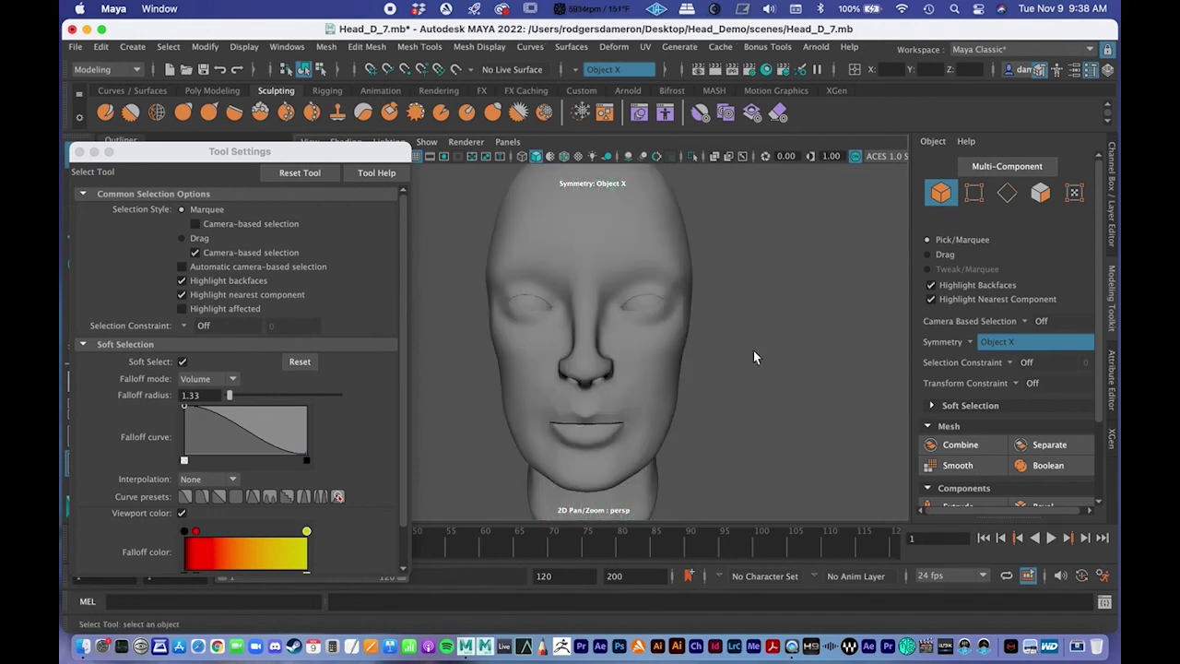
# Examine the smoothed head's profile, nose and eye area up close in the perspective view
pyautogui.keyDown('alt'); pyautogui.moveTo(770, 349); pyautogui.dragTo(735, 347); pyautogui.keyUp('alt')
pyautogui.keyDown('alt'); pyautogui.moveTo(668, 333); pyautogui.dragTo(680, 337, button='middle'); pyautogui.keyUp('alt')
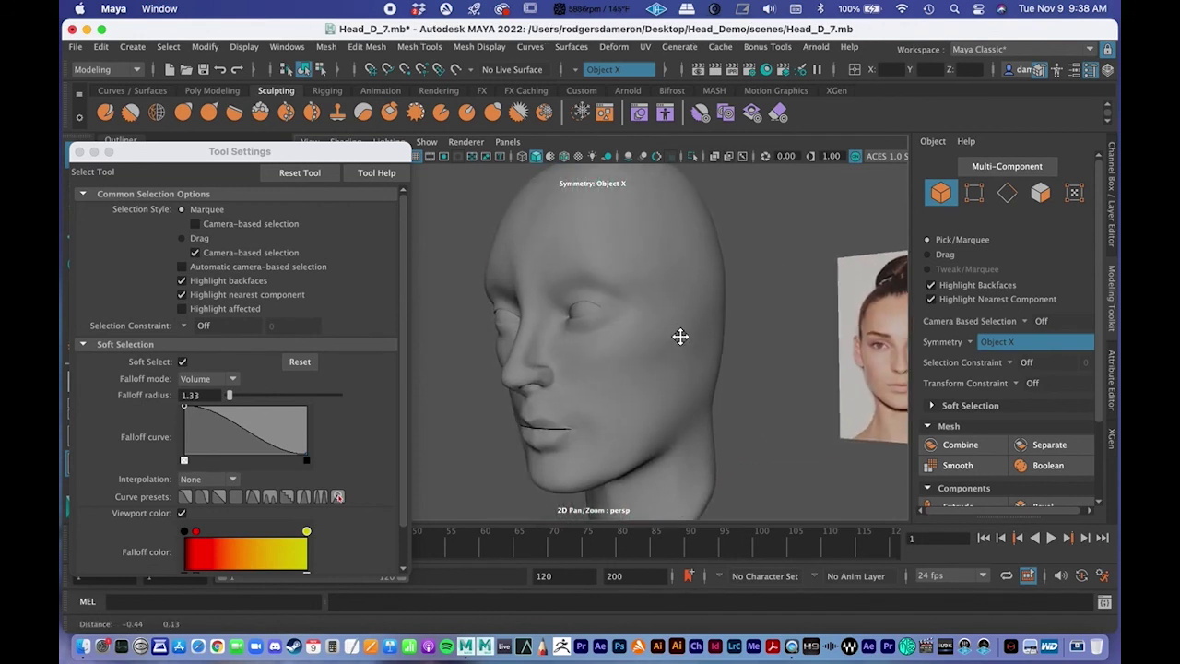
pyautogui.keyDown('alt'); pyautogui.moveTo(628, 323); pyautogui.dragTo(670, 330, button='right'); pyautogui.keyUp('alt')
pyautogui.keyDown('alt'); pyautogui.moveTo(665, 330); pyautogui.dragTo(619, 330); pyautogui.keyUp('alt')
pyautogui.click(631, 338)
pyautogui.keyDown('alt'); pyautogui.moveTo(639, 342); pyautogui.dragTo(552, 337, button='right'); pyautogui.keyUp('alt')
pyautogui.keyDown('alt'); pyautogui.moveTo(552, 337); pyautogui.dragTo(530, 327); pyautogui.keyUp('alt')
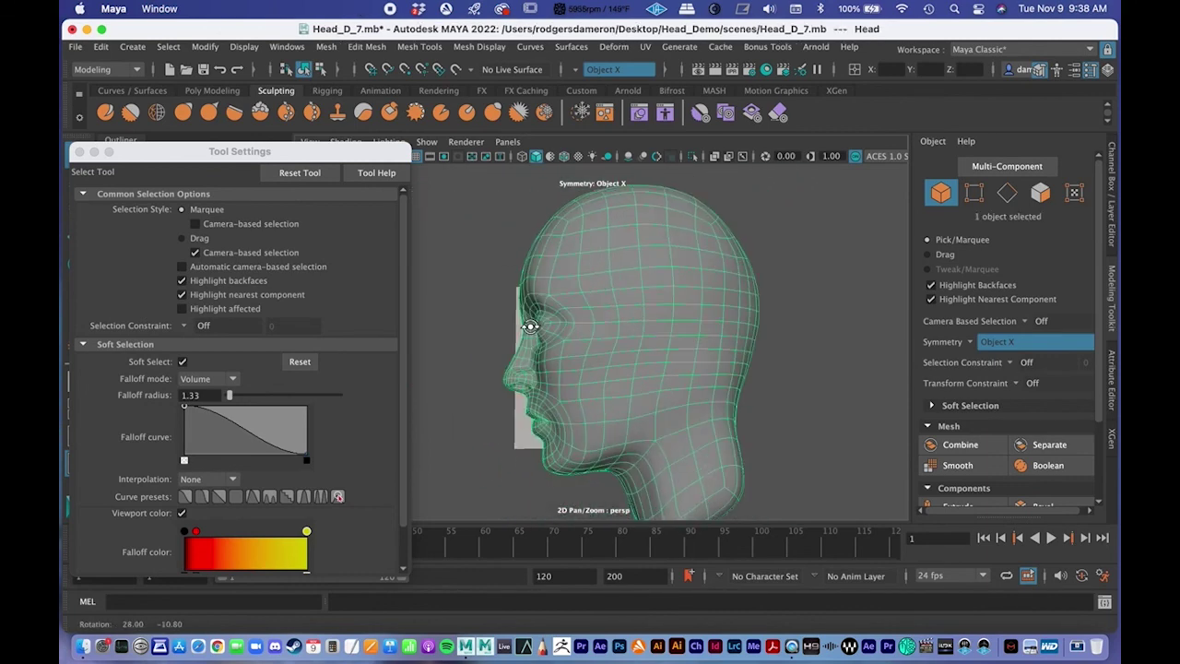
pyautogui.scroll(5, 701, 298)
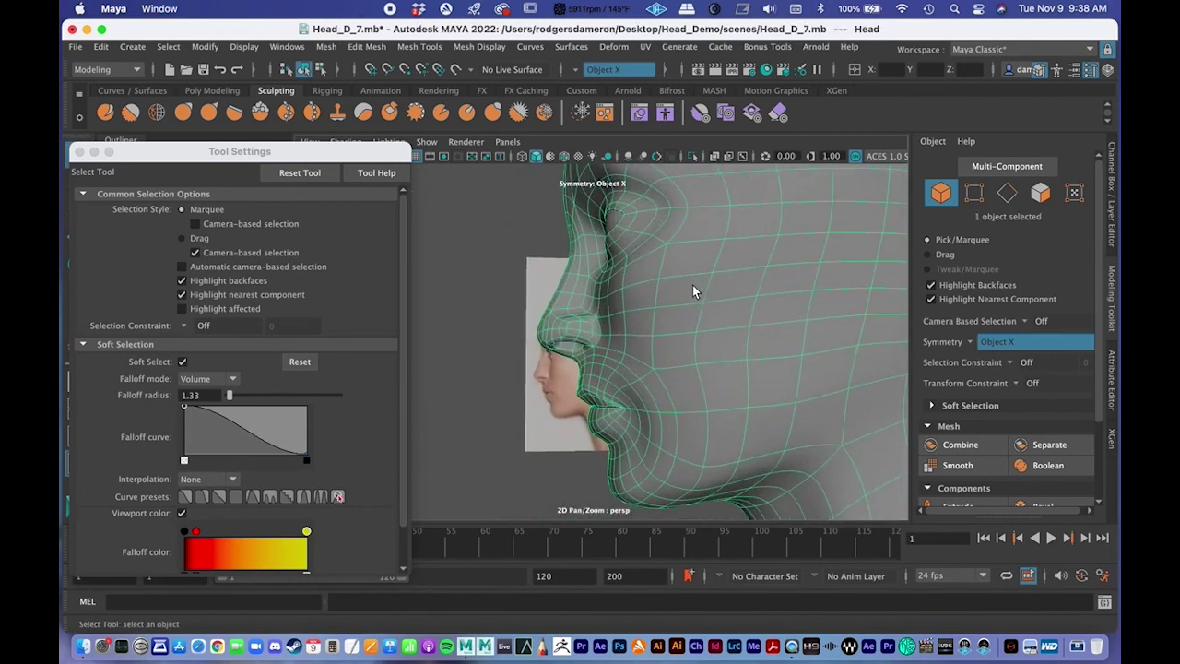
pyautogui.scroll(-5, 692, 338)
pyautogui.keyDown('alt'); pyautogui.moveTo(691, 337); pyautogui.dragTo(653, 315); pyautogui.keyUp('alt')
pyautogui.keyDown('alt'); pyautogui.moveTo(652, 315); pyautogui.dragTo(783, 319, button='right'); pyautogui.keyUp('alt')
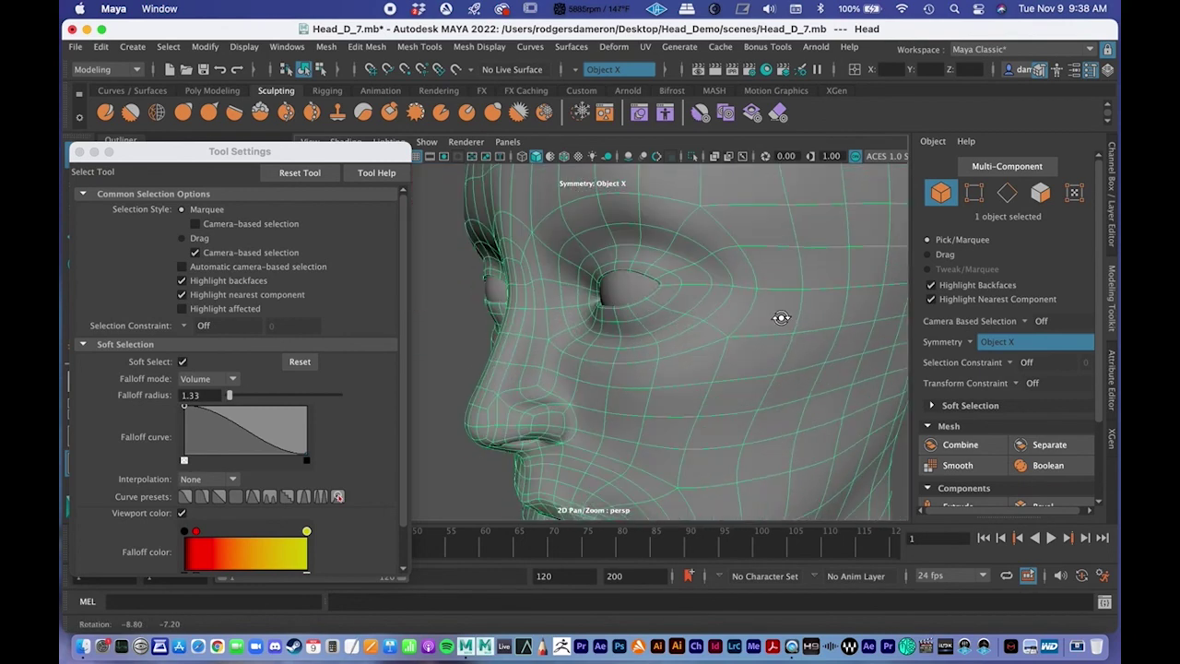
pyautogui.keyDown('alt'); pyautogui.moveTo(783, 319); pyautogui.dragTo(796, 308); pyautogui.keyUp('alt')
pyautogui.keyDown('alt'); pyautogui.moveTo(795, 308); pyautogui.dragTo(714, 367, button='middle'); pyautogui.keyUp('alt')
pyautogui.scroll(-6, 714, 366)
pyautogui.keyDown('alt'); pyautogui.moveTo(687, 348); pyautogui.dragTo(497, 340); pyautogui.keyUp('alt')
# Compare the smoothed head wireframe with the reference photos in the side and front views
pyautogui.press('space')
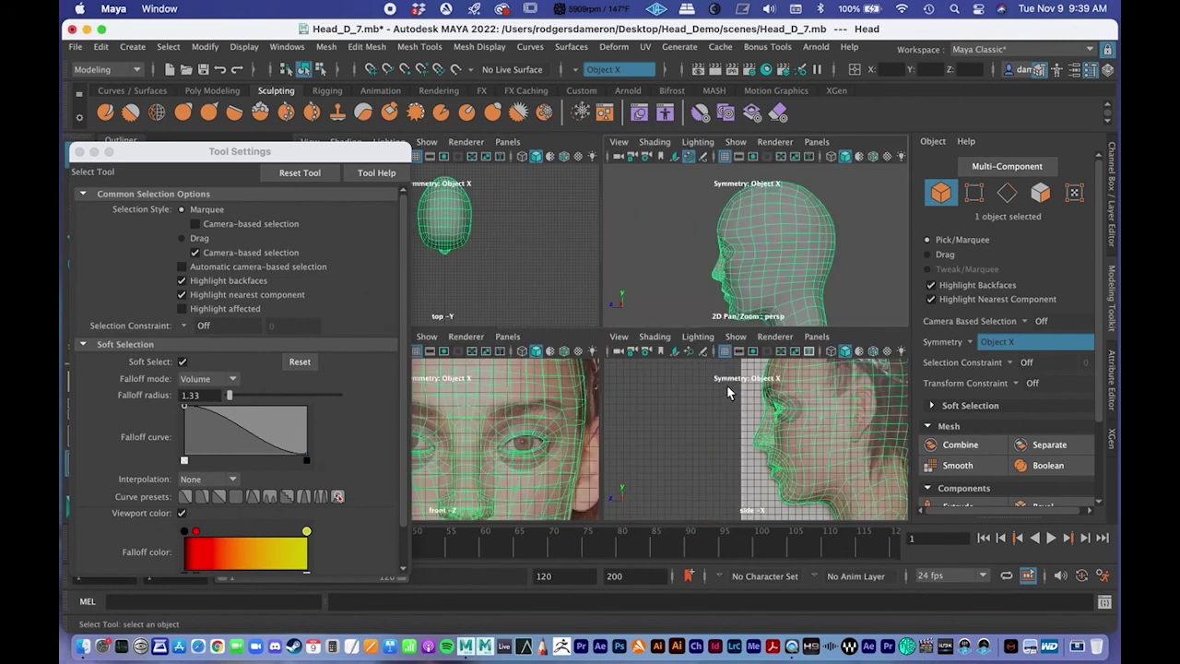
pyautogui.press('space')
pyautogui.keyDown('alt'); pyautogui.moveTo(772, 317); pyautogui.dragTo(652, 309, button='right'); pyautogui.keyUp('alt')
pyautogui.keyDown('alt'); pyautogui.moveTo(652, 308); pyautogui.dragTo(656, 395, button='middle'); pyautogui.keyUp('alt')
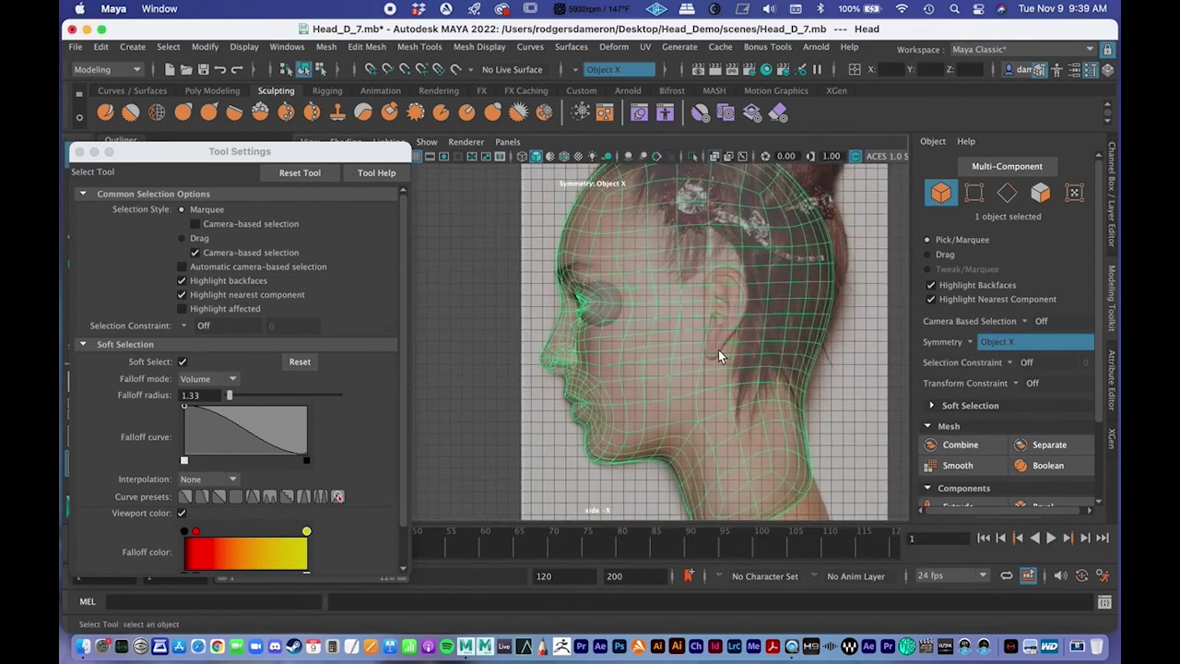
pyautogui.keyDown('alt'); pyautogui.moveTo(698, 273); pyautogui.dragTo(641, 308, button='right'); pyautogui.keyUp('alt')
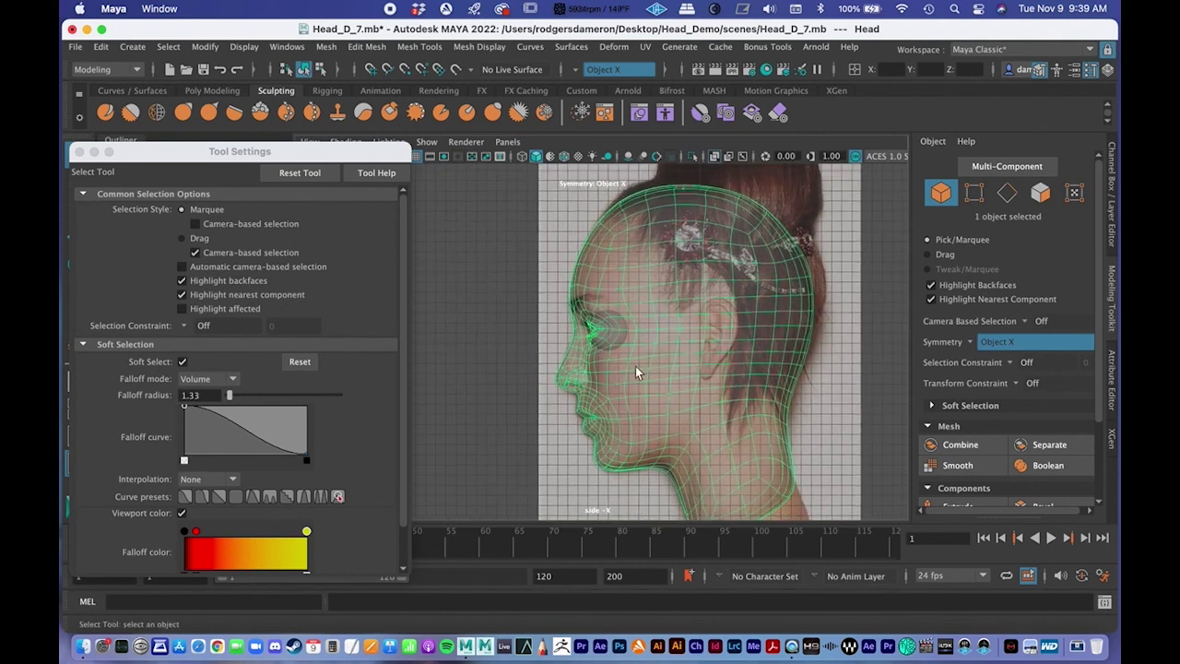
pyautogui.press('space')
pyautogui.press('space')
pyautogui.keyDown('alt'); pyautogui.moveTo(733, 319); pyautogui.dragTo(555, 319, button='right'); pyautogui.keyUp('alt')
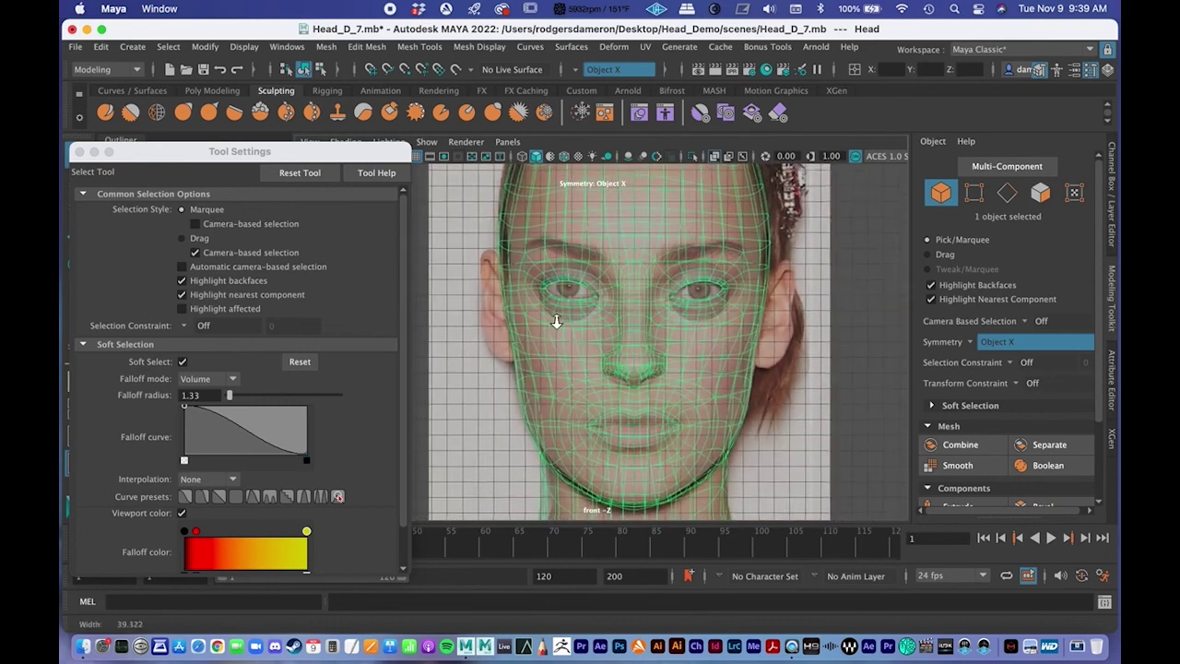
pyautogui.keyDown('alt'); pyautogui.moveTo(650, 357); pyautogui.dragTo(650, 433, button='right'); pyautogui.keyUp('alt')
pyautogui.keyDown('alt'); pyautogui.moveTo(651, 245); pyautogui.dragTo(563, 388, button='middle'); pyautogui.keyUp('alt')
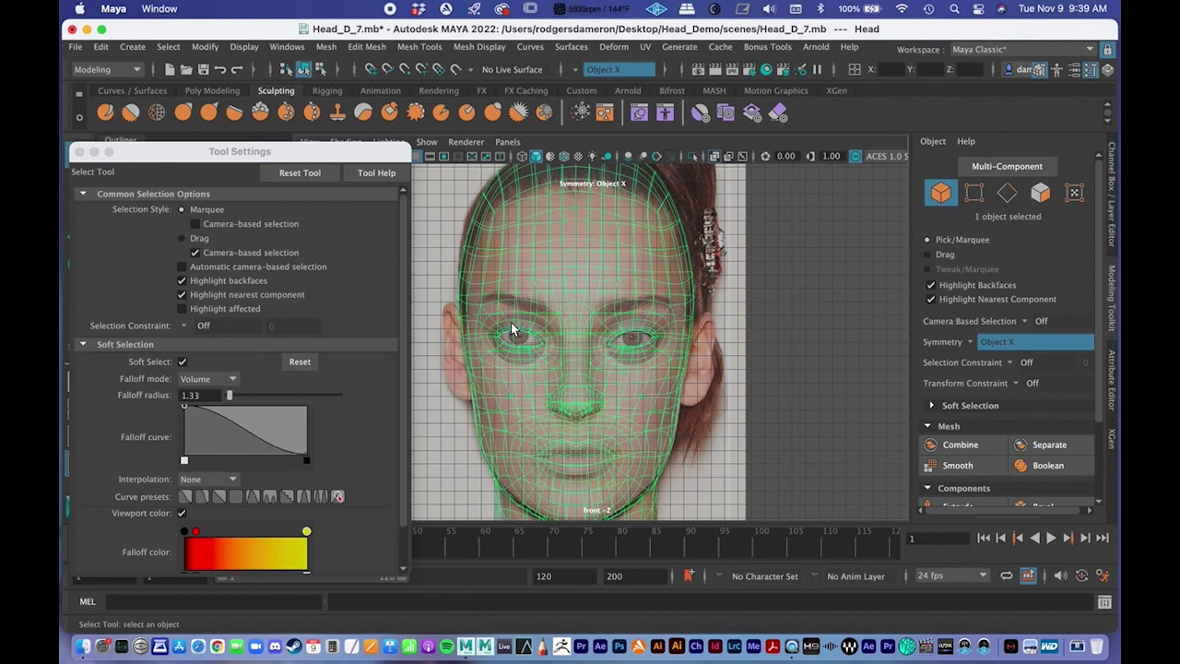
# Return to the perspective view, deselect the head and examine its shaded form beside the reference photo
pyautogui.press('space')
pyautogui.press('space')
pyautogui.keyDown('alt'); pyautogui.moveTo(743, 277); pyautogui.dragTo(684, 375); pyautogui.keyUp('alt')
pyautogui.click(781, 372)
pyautogui.keyDown('alt'); pyautogui.moveTo(684, 375); pyautogui.dragTo(692, 353, button='middle'); pyautogui.keyUp('alt')
pyautogui.moveTo(692, 353)
pyautogui.keyDown('alt'); pyautogui.mouseDown()
pyautogui.moveTo(774, 358)
pyautogui.moveTo(708, 360)
pyautogui.mouseUp(); pyautogui.keyUp('alt')
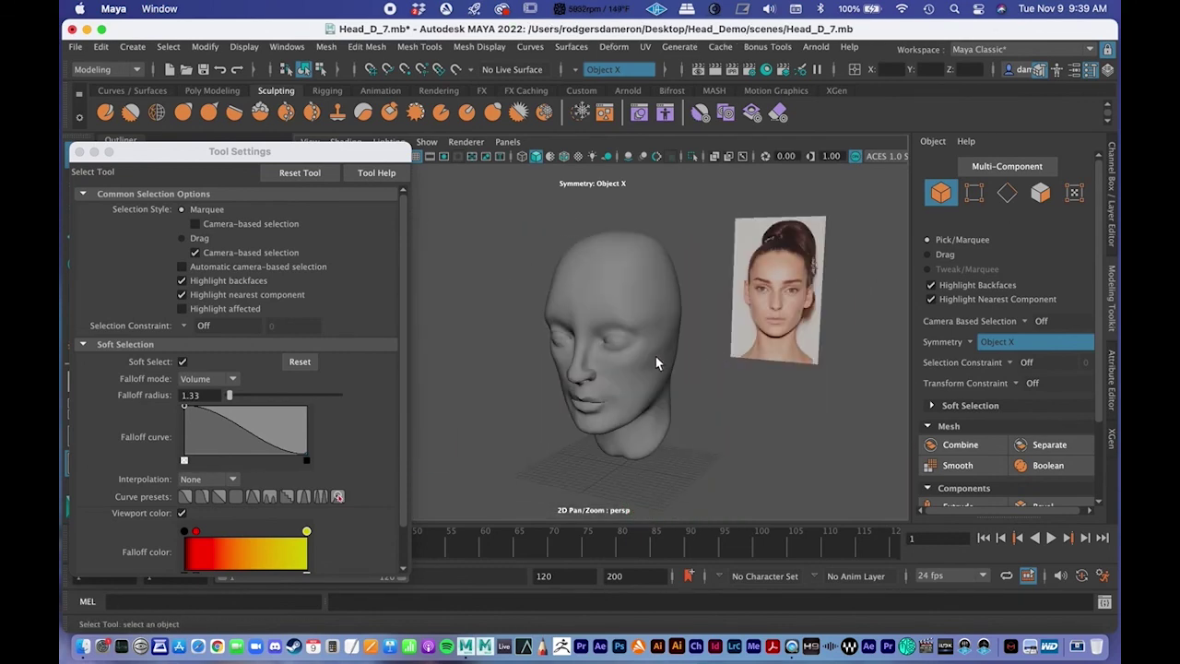
pyautogui.keyDown('alt'); pyautogui.moveTo(708, 360); pyautogui.dragTo(759, 376, button='right'); pyautogui.keyUp('alt')
pyautogui.keyDown('alt'); pyautogui.moveTo(759, 376); pyautogui.dragTo(658, 359); pyautogui.keyUp('alt')
pyautogui.keyDown('alt'); pyautogui.moveTo(659, 359); pyautogui.dragTo(620, 362, button='right'); pyautogui.keyUp('alt')
pyautogui.keyDown('alt'); pyautogui.moveTo(619, 361); pyautogui.dragTo(603, 363); pyautogui.keyUp('alt')
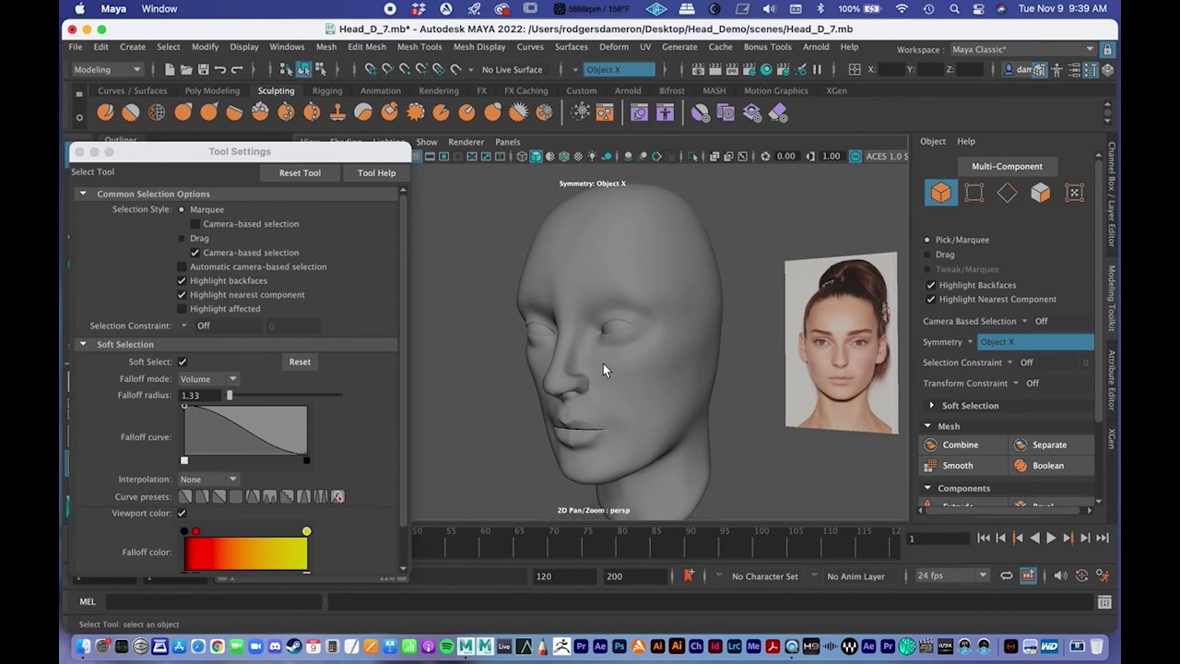
# Turn on wireframe on shaded in the perspective view and check the edge flow around both eyes
pyautogui.click(564, 156)
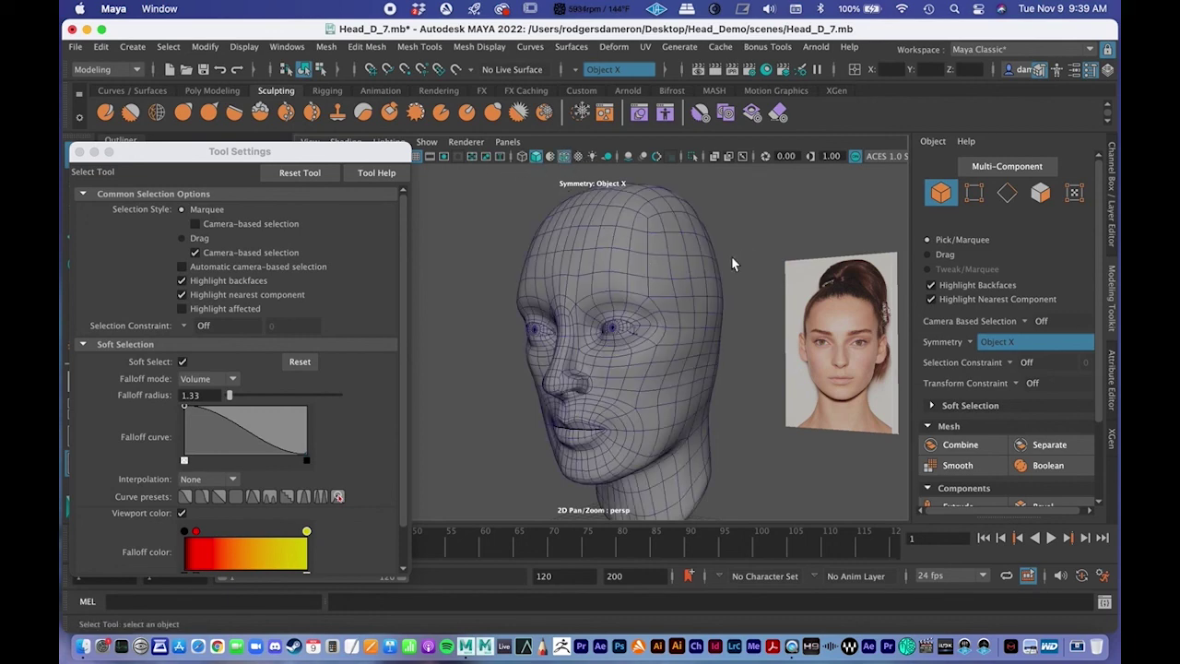
pyautogui.keyDown('alt'); pyautogui.moveTo(693, 321); pyautogui.dragTo(732, 323); pyautogui.keyUp('alt')
pyautogui.keyDown('alt'); pyautogui.moveTo(732, 324); pyautogui.dragTo(820, 366, button='right'); pyautogui.keyUp('alt')
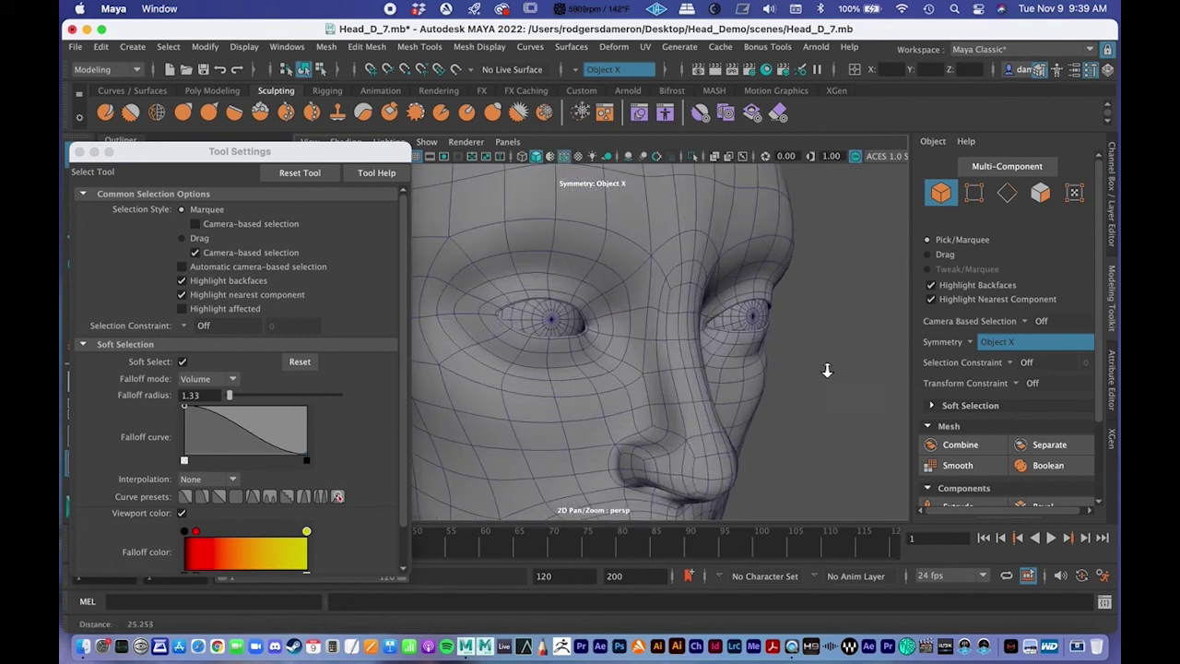
pyautogui.keyDown('alt'); pyautogui.moveTo(819, 366); pyautogui.dragTo(691, 373); pyautogui.keyUp('alt')
pyautogui.keyDown('alt'); pyautogui.moveTo(691, 373); pyautogui.dragTo(729, 379, button='right'); pyautogui.keyUp('alt')
pyautogui.keyDown('alt'); pyautogui.moveTo(729, 379); pyautogui.dragTo(650, 327); pyautogui.keyUp('alt')
pyautogui.keyDown('alt'); pyautogui.moveTo(650, 327); pyautogui.dragTo(589, 342, button='right'); pyautogui.keyUp('alt')
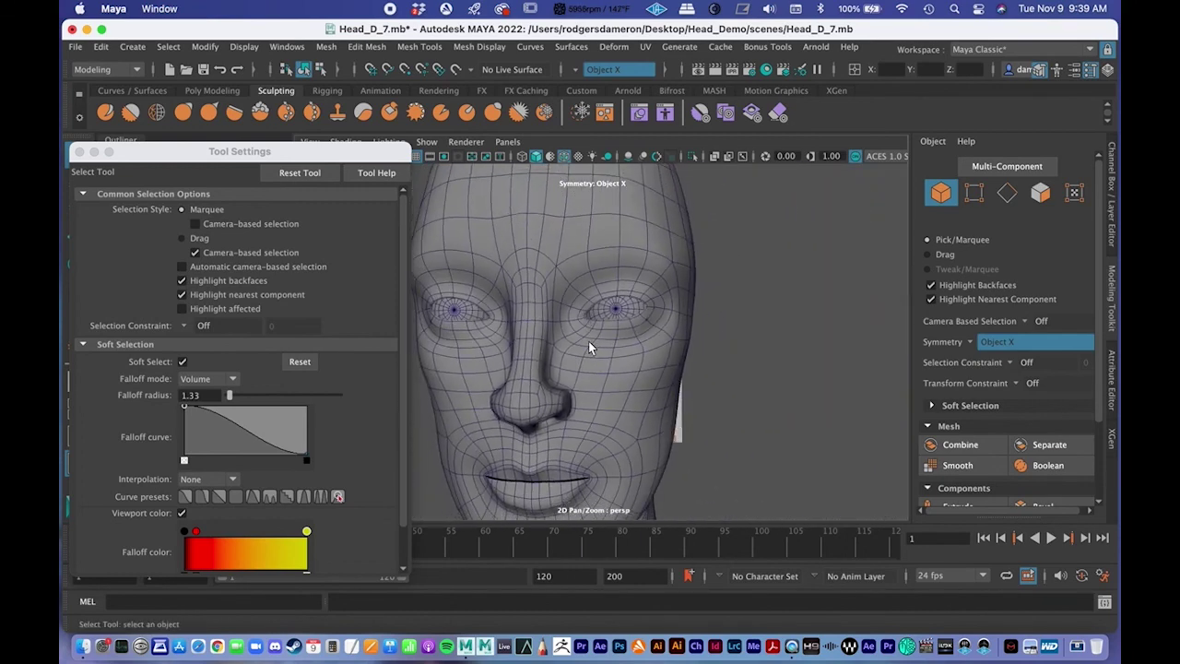
pyautogui.scroll(-5, 637, 343)
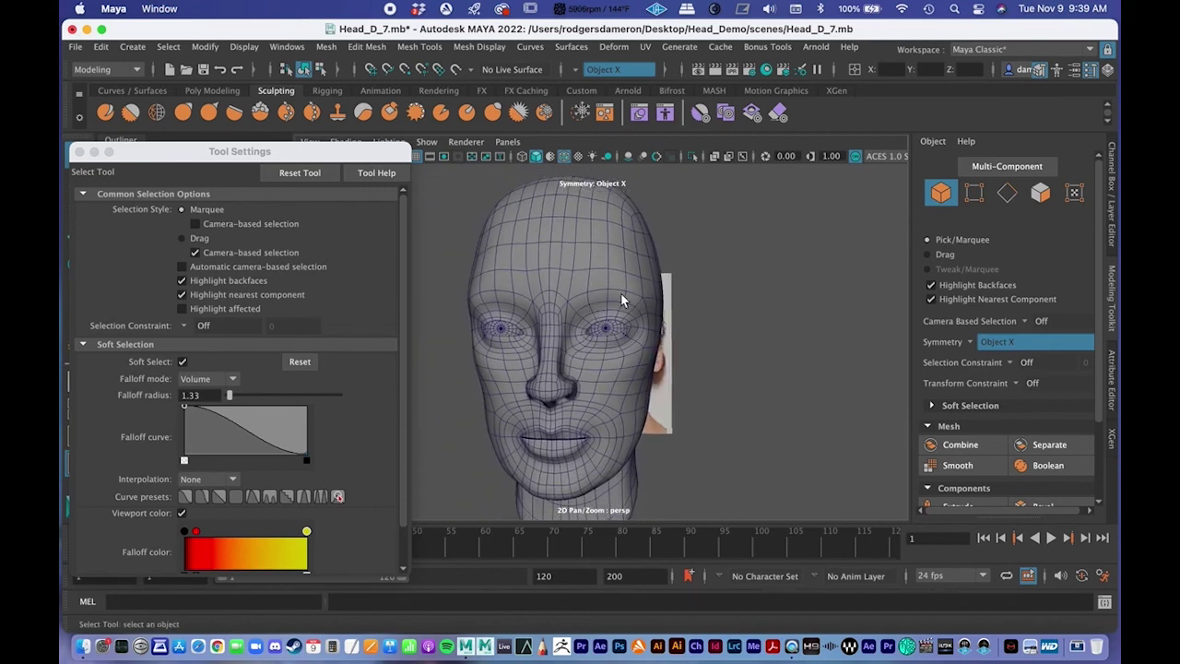
pyautogui.keyDown('alt'); pyautogui.moveTo(594, 385); pyautogui.dragTo(568, 387); pyautogui.keyUp('alt')
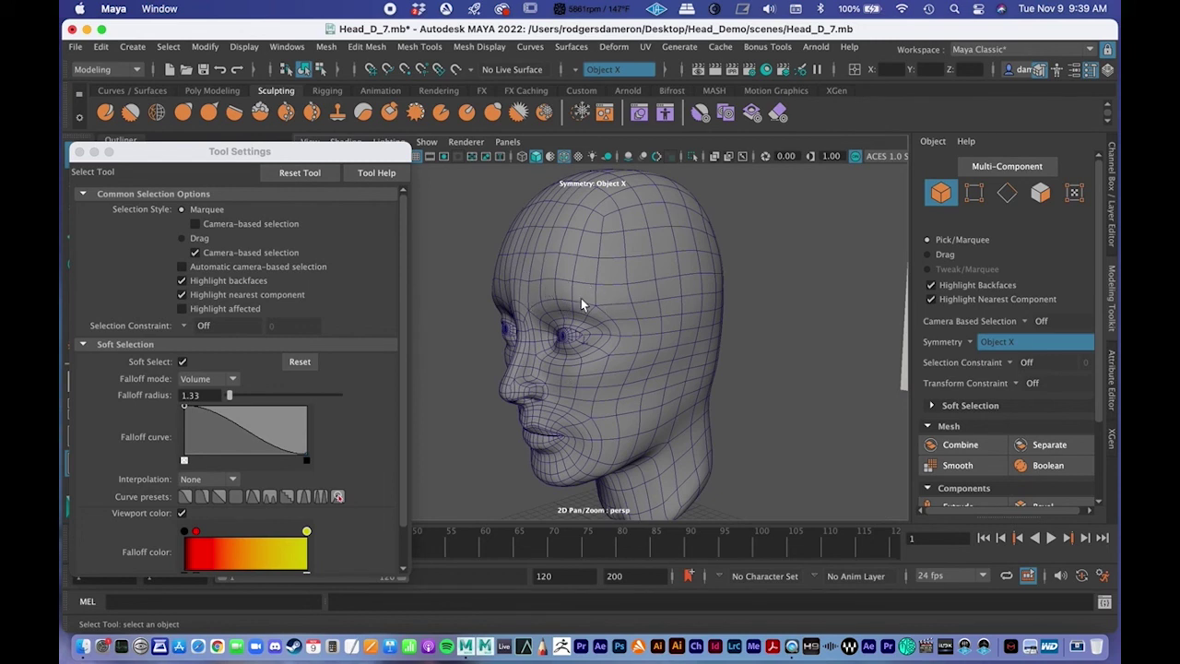
# Examine the wireframed head's topology in profile and three-quarter view, covering the face, cheek, jaw and neck
pyautogui.keyDown('alt'); pyautogui.moveTo(667, 350); pyautogui.dragTo(631, 370); pyautogui.keyUp('alt')
pyautogui.keyDown('alt'); pyautogui.moveTo(631, 370); pyautogui.dragTo(605, 382, button='right'); pyautogui.keyUp('alt')
pyautogui.keyDown('alt'); pyautogui.moveTo(606, 381); pyautogui.dragTo(635, 334, button='middle'); pyautogui.keyUp('alt')
pyautogui.keyDown('alt'); pyautogui.moveTo(634, 333); pyautogui.dragTo(670, 354, button='right'); pyautogui.keyUp('alt')
pyautogui.keyDown('alt'); pyautogui.moveTo(670, 354); pyautogui.dragTo(632, 387); pyautogui.keyUp('alt')
pyautogui.keyDown('alt'); pyautogui.moveTo(524, 403); pyautogui.dragTo(567, 394, button='right'); pyautogui.keyUp('alt')
pyautogui.keyDown('alt'); pyautogui.moveTo(572, 358); pyautogui.dragTo(574, 391, button='middle'); pyautogui.keyUp('alt')
pyautogui.keyDown('alt'); pyautogui.moveTo(573, 391); pyautogui.dragTo(556, 372, button='right'); pyautogui.keyUp('alt')
pyautogui.keyDown('alt'); pyautogui.moveTo(556, 371); pyautogui.dragTo(581, 362); pyautogui.keyUp('alt')
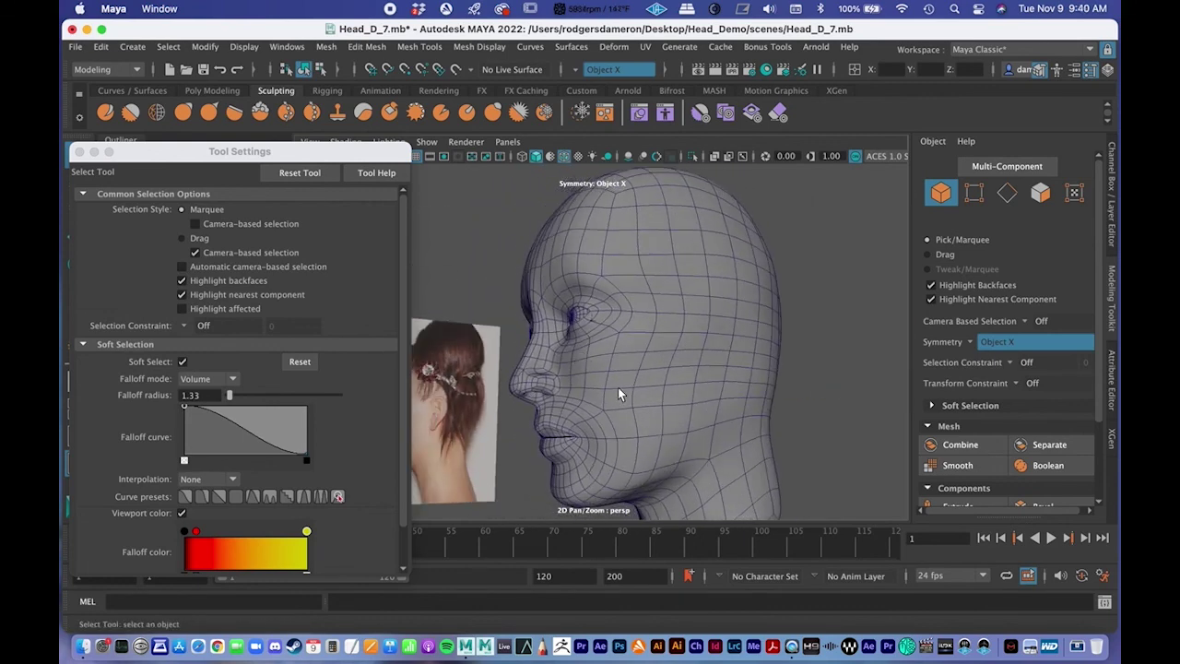
pyautogui.moveTo(645, 322); pyautogui.dragTo(665, 346, button='right')
pyautogui.press('f')
pyautogui.keyDown('alt'); pyautogui.moveTo(609, 362); pyautogui.dragTo(700, 371); pyautogui.keyUp('alt')
pyautogui.keyDown('alt'); pyautogui.moveTo(505, 343); pyautogui.dragTo(631, 367); pyautogui.keyUp('alt')
pyautogui.keyDown('alt'); pyautogui.moveTo(632, 367); pyautogui.dragTo(702, 352, button='right'); pyautogui.keyUp('alt')
pyautogui.keyDown('alt'); pyautogui.moveTo(664, 344); pyautogui.dragTo(695, 354, button='middle'); pyautogui.keyUp('alt')
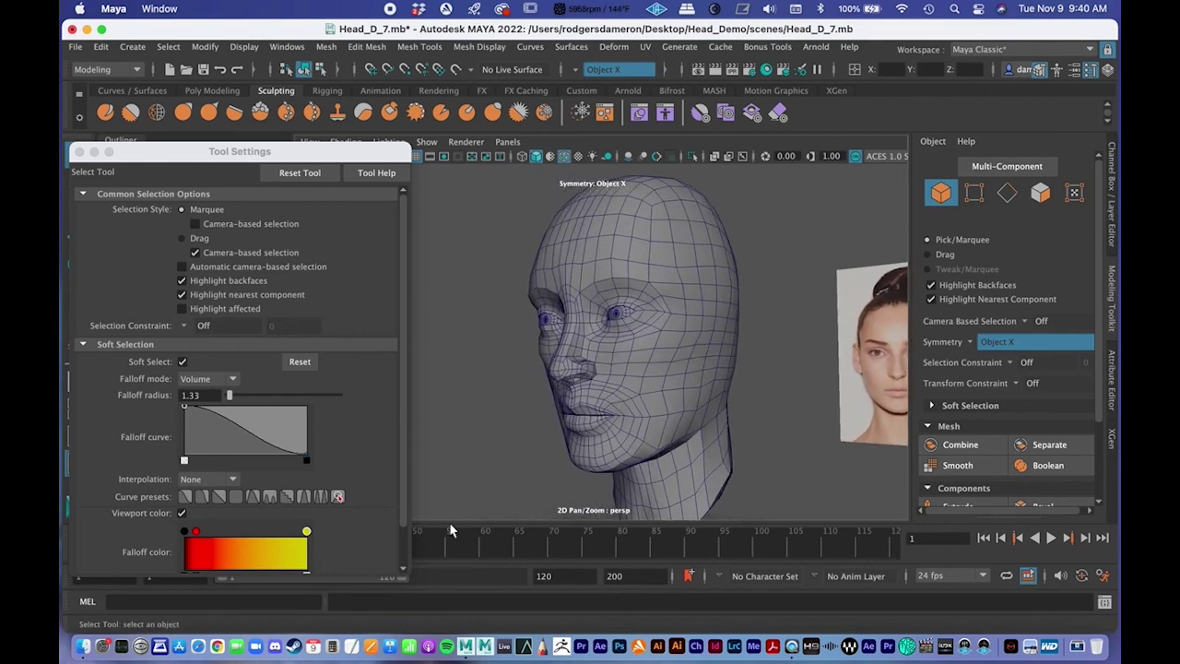
pyautogui.click(791, 648)
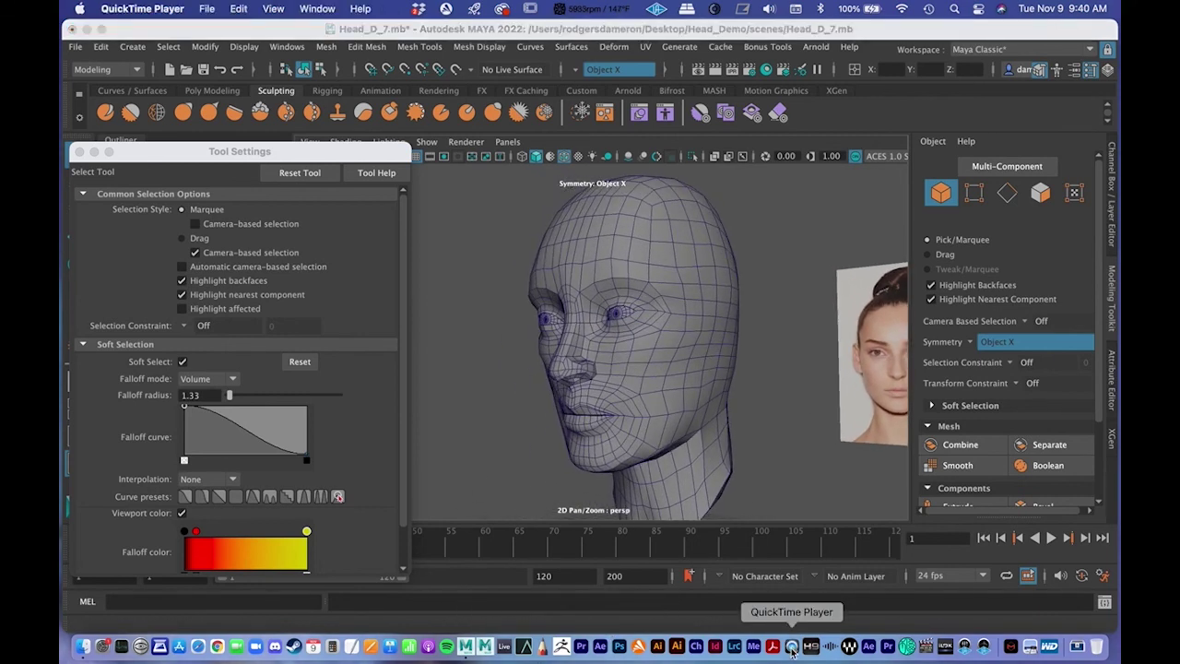